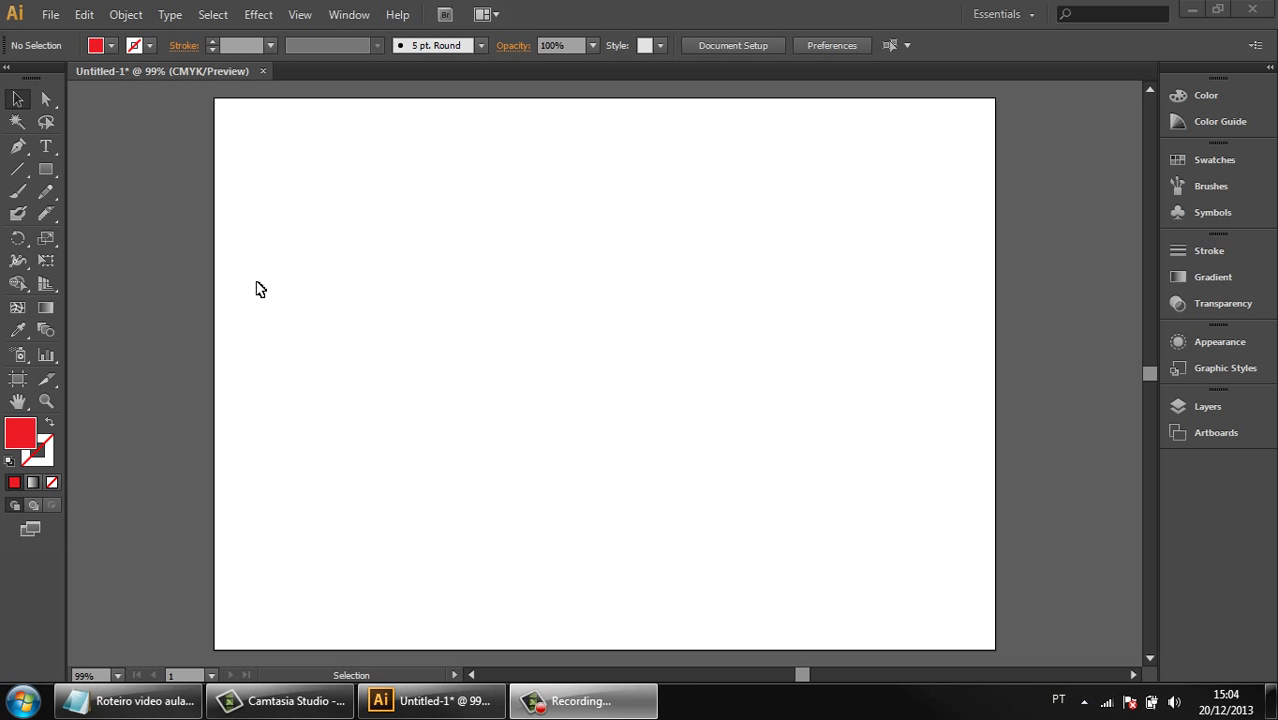
Step: Draw a red rectangle in the artboard's upper-left area and a taller rounded rectangle overlapping its right side
left_click(43, 172)
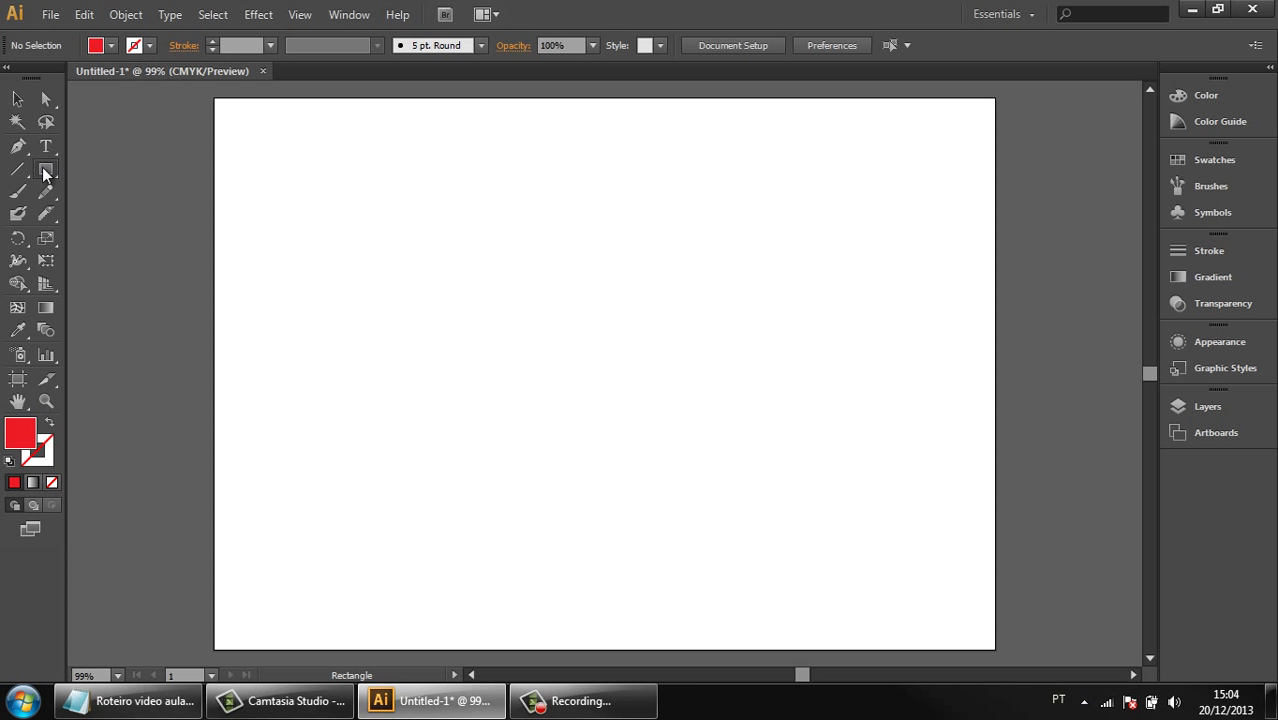
left_click_drag(348, 203, 505, 321)
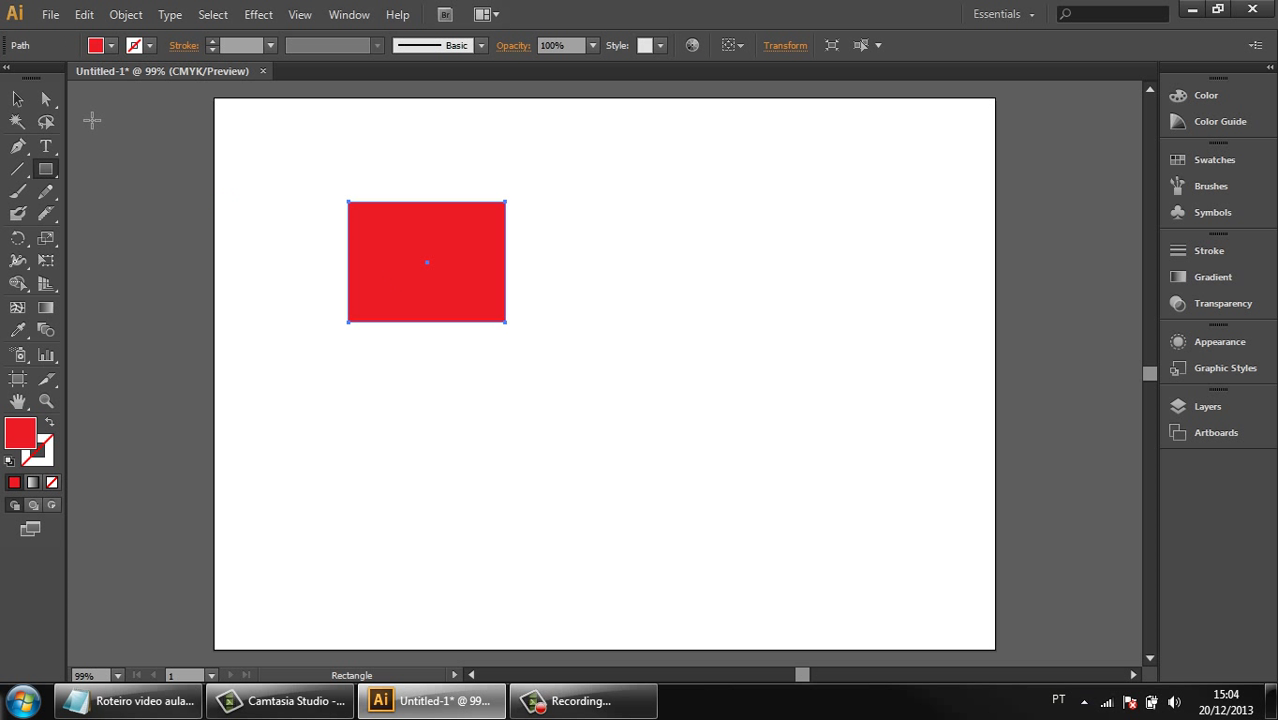
left_click(17, 98)
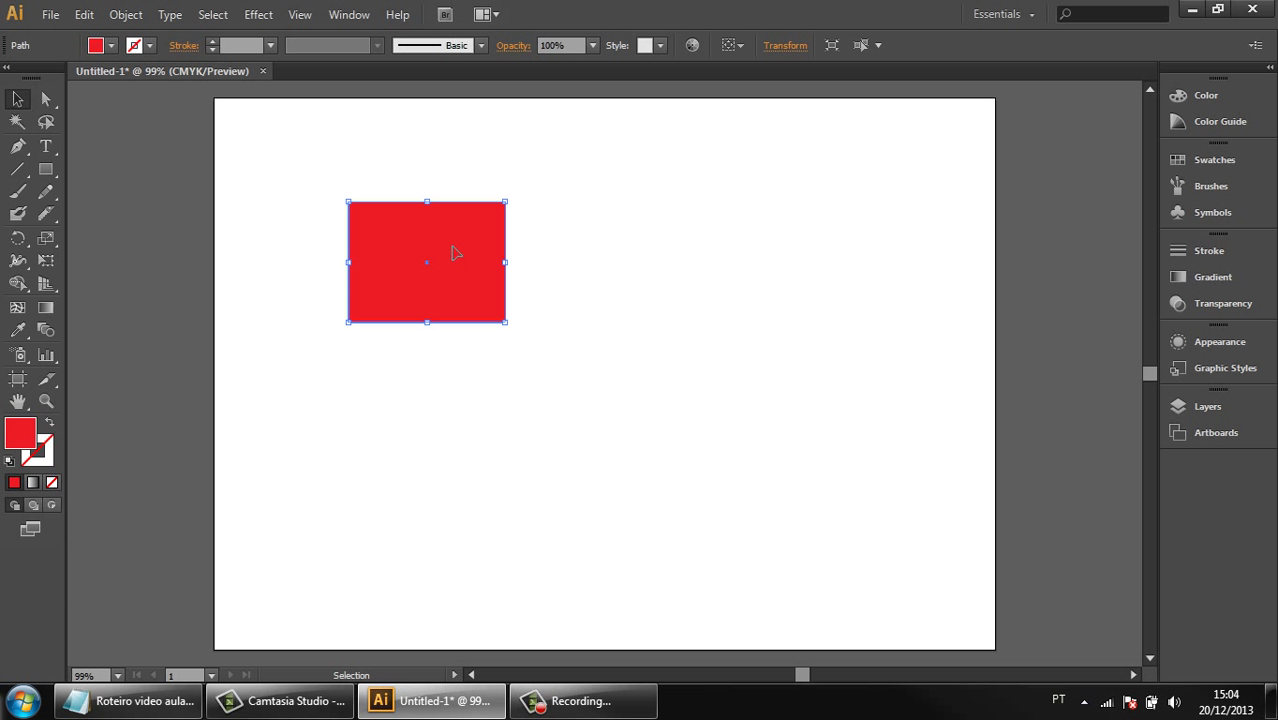
left_click(50, 172)
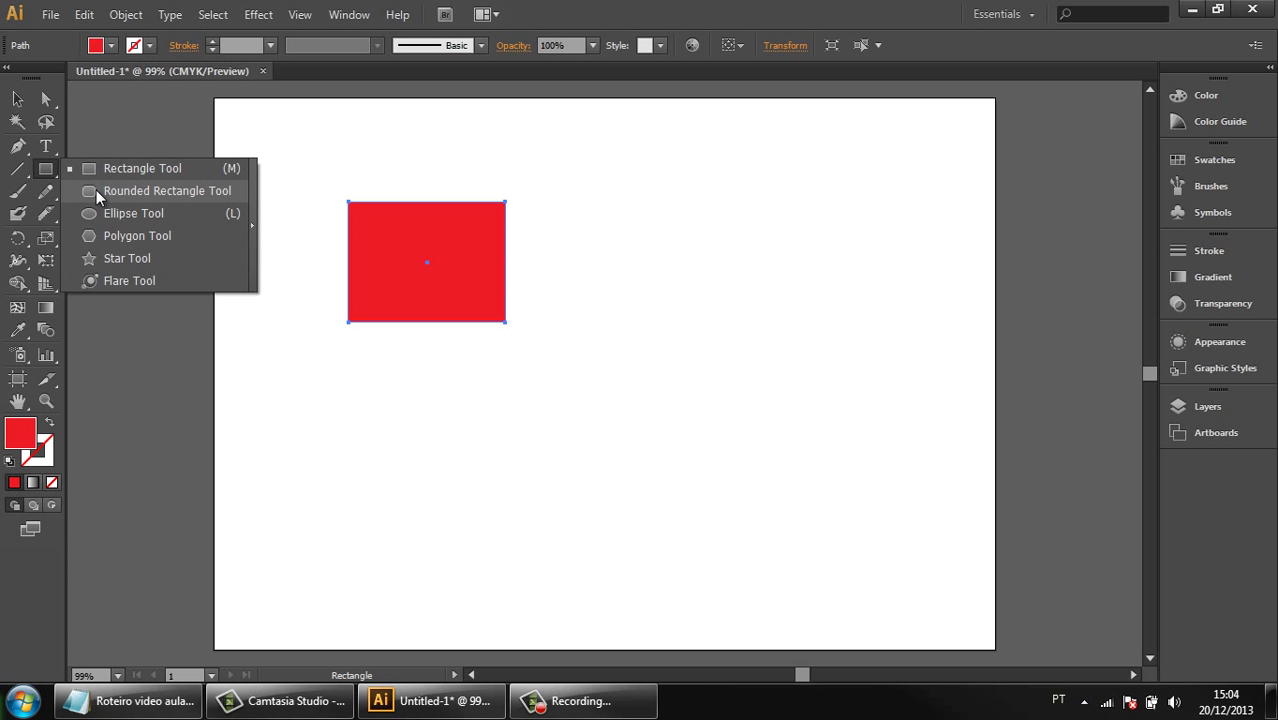
left_click(96, 190)
left_click_drag(579, 191, 438, 352)
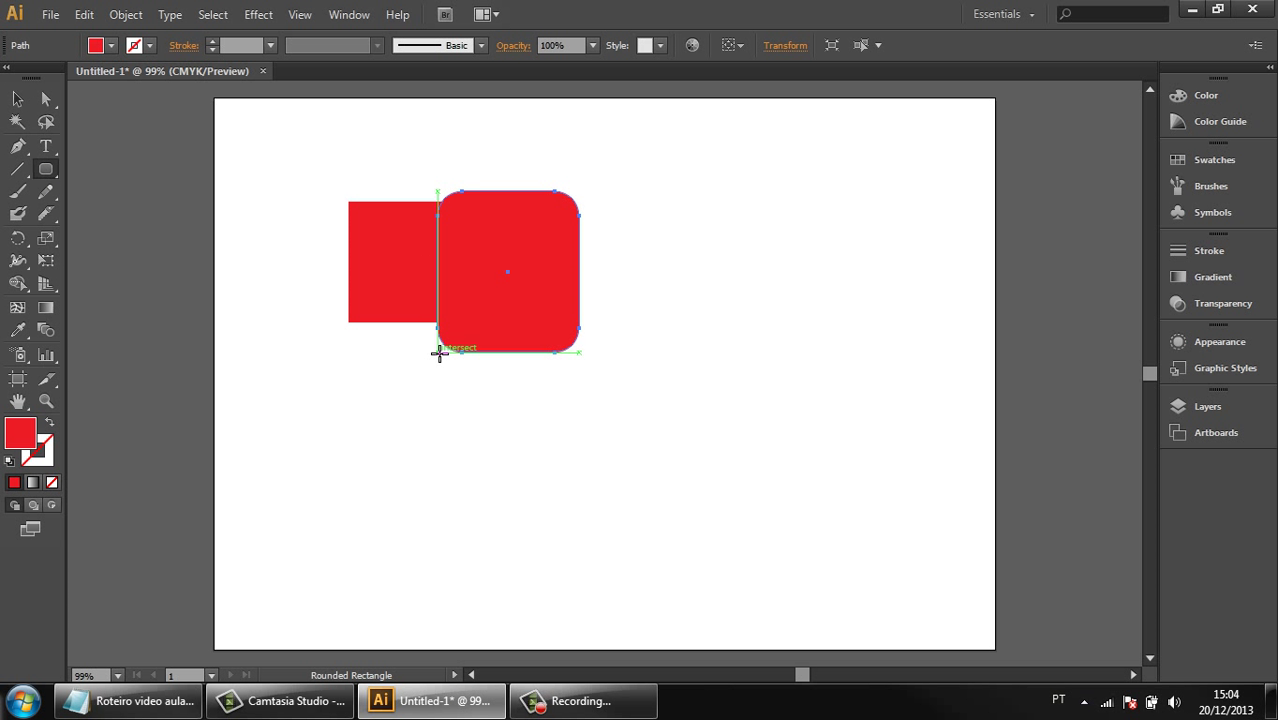
Step: Draw an ellipse across the rectangle and the rounded rectangle and fill it with yellow
left_click(47, 170)
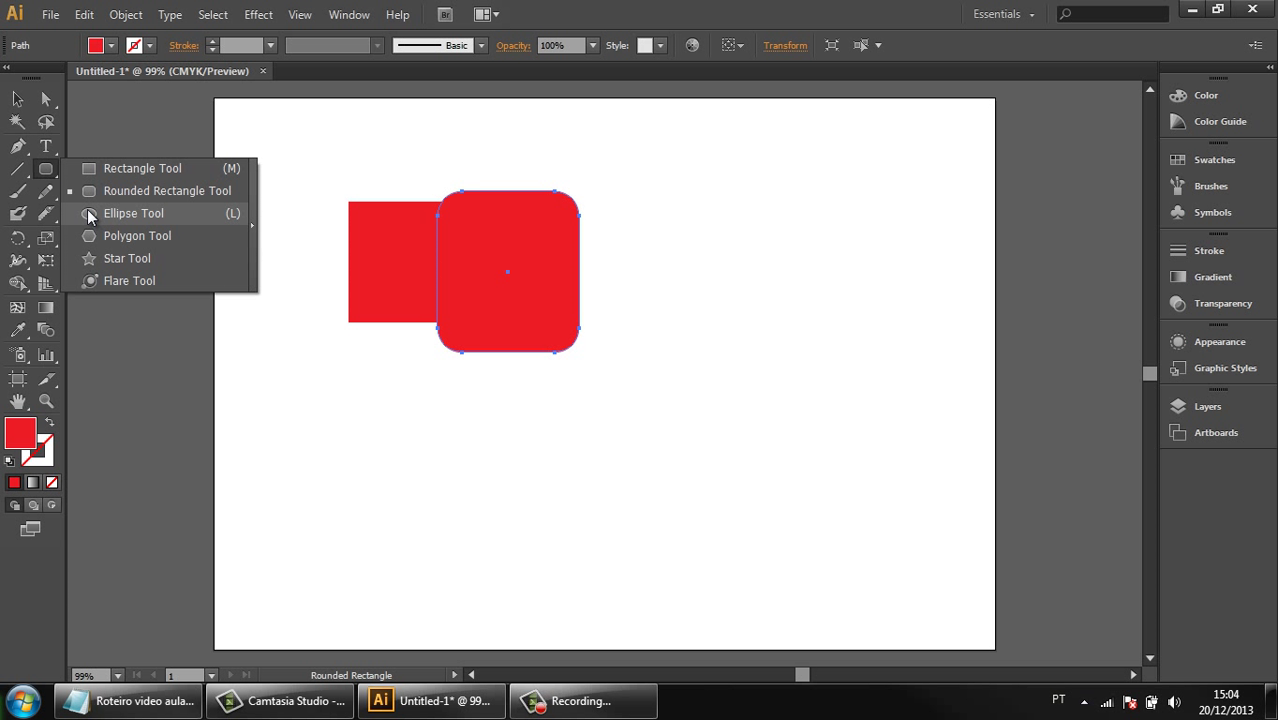
left_click(88, 213)
left_click_drag(371, 238, 487, 321)
key("v")
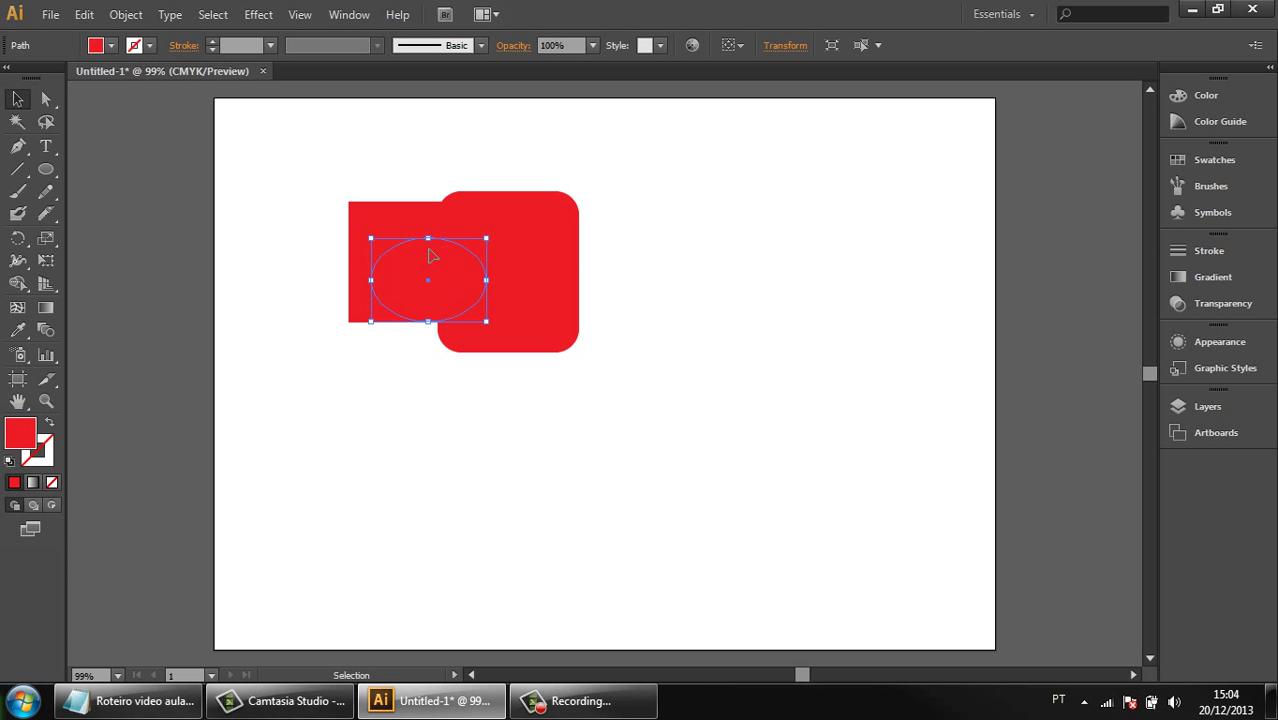
left_click(111, 45)
left_click(101, 97)
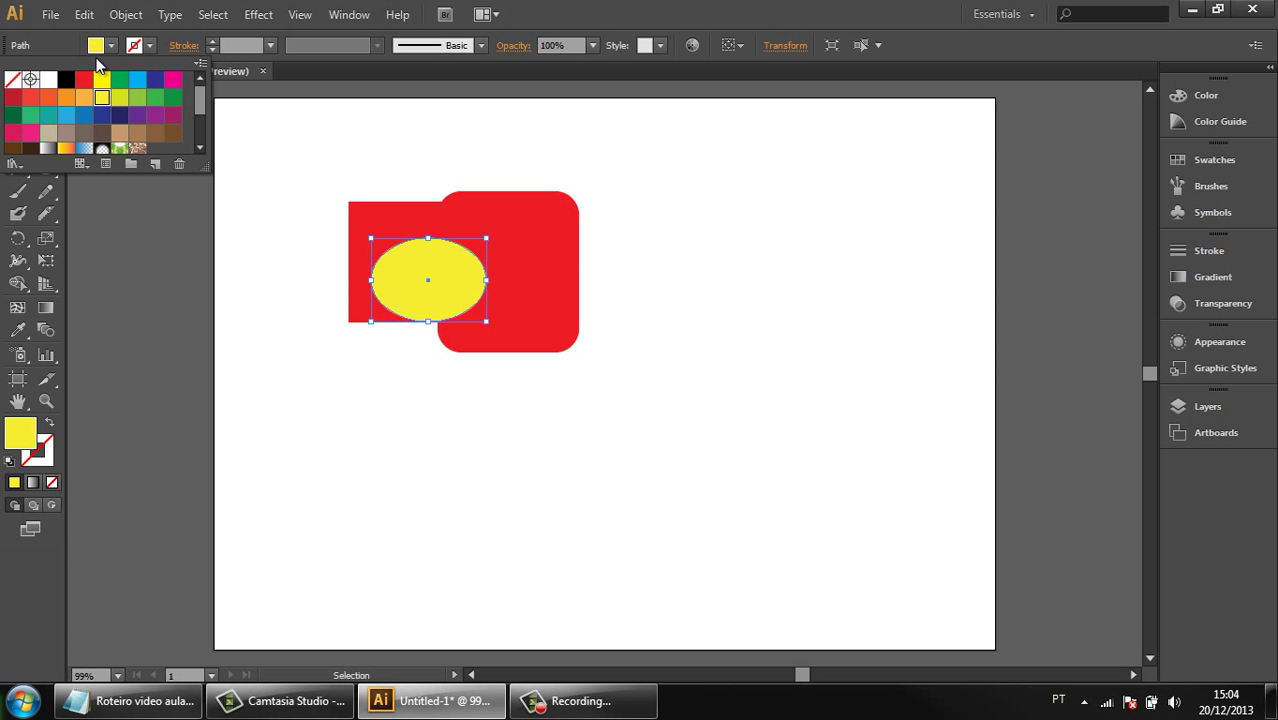
left_click(243, 142)
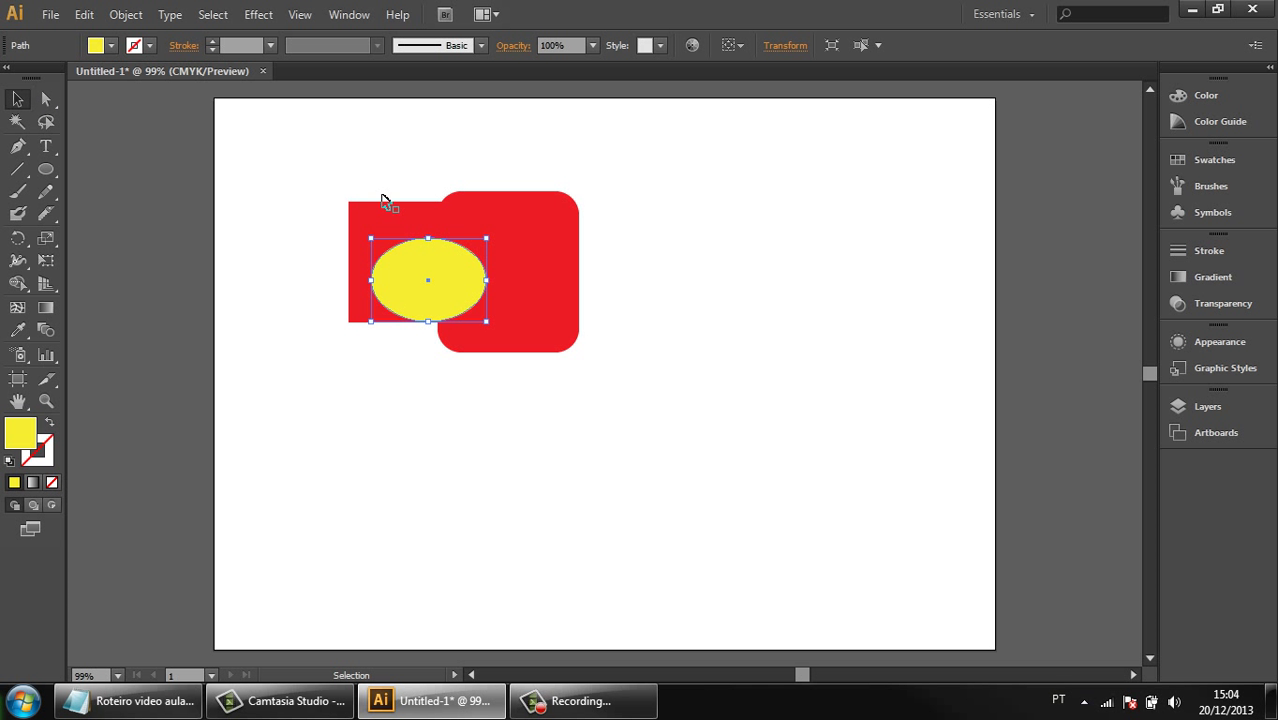
Step: Fill the rounded rectangle with the dark blue swatch C=100 M=100 Y=25 K=25
left_click(493, 215)
key("ctrl+shift+bracketright")
left_click(111, 45)
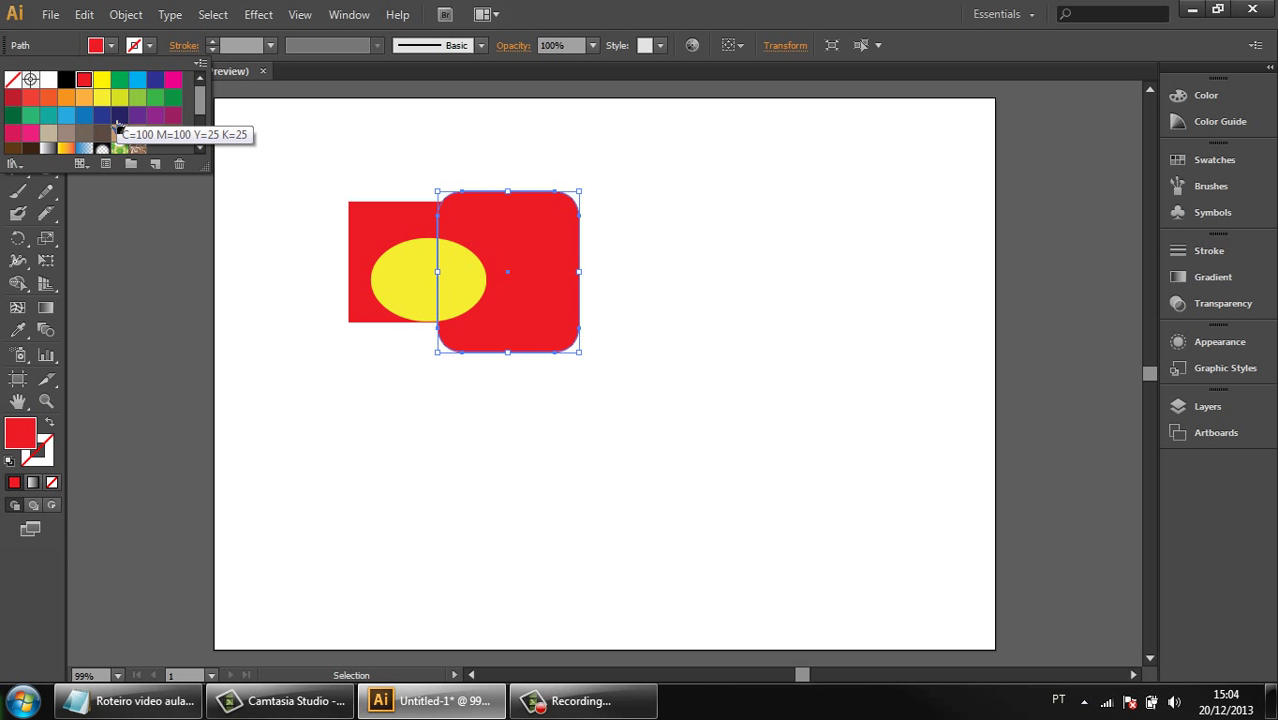
left_click(113, 124)
left_click(234, 250)
Step: Group the rectangle, rounded rectangle and ellipse, and move the group down and to the right on the artboard
left_click_drag(664, 172, 303, 408)
right_click(463, 232)
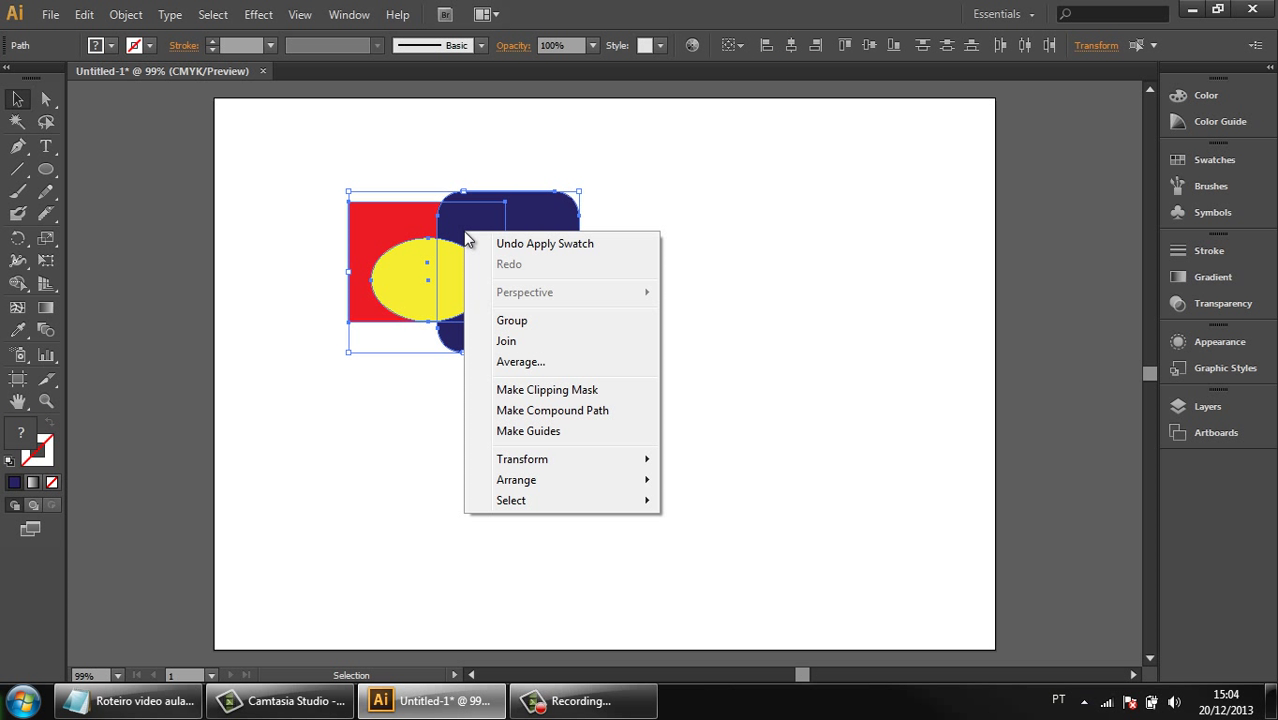
left_click(522, 317)
left_click(680, 320)
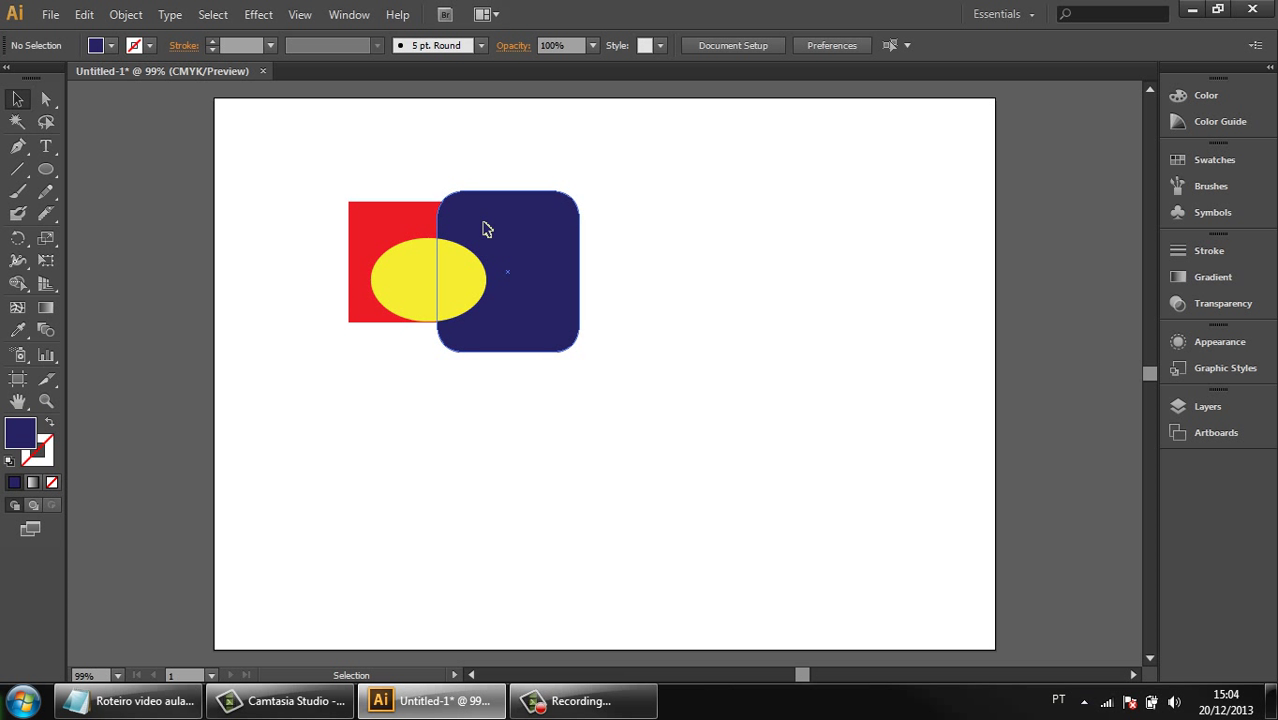
left_click_drag(485, 226, 557, 277)
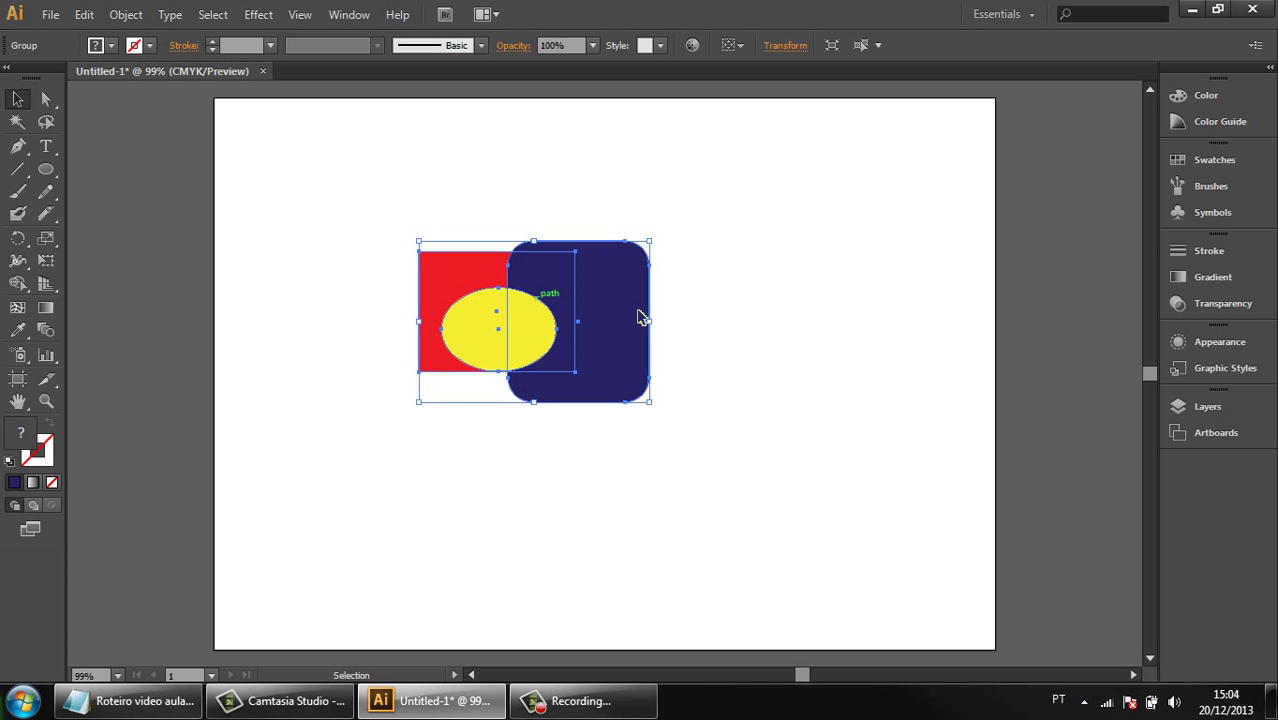
Step: Ungroup the shapes and separate them, placing the rounded rectangle right of the red rectangle and the ellipse below it
left_click_drag(772, 187, 416, 432)
right_click(508, 323)
left_click(558, 432)
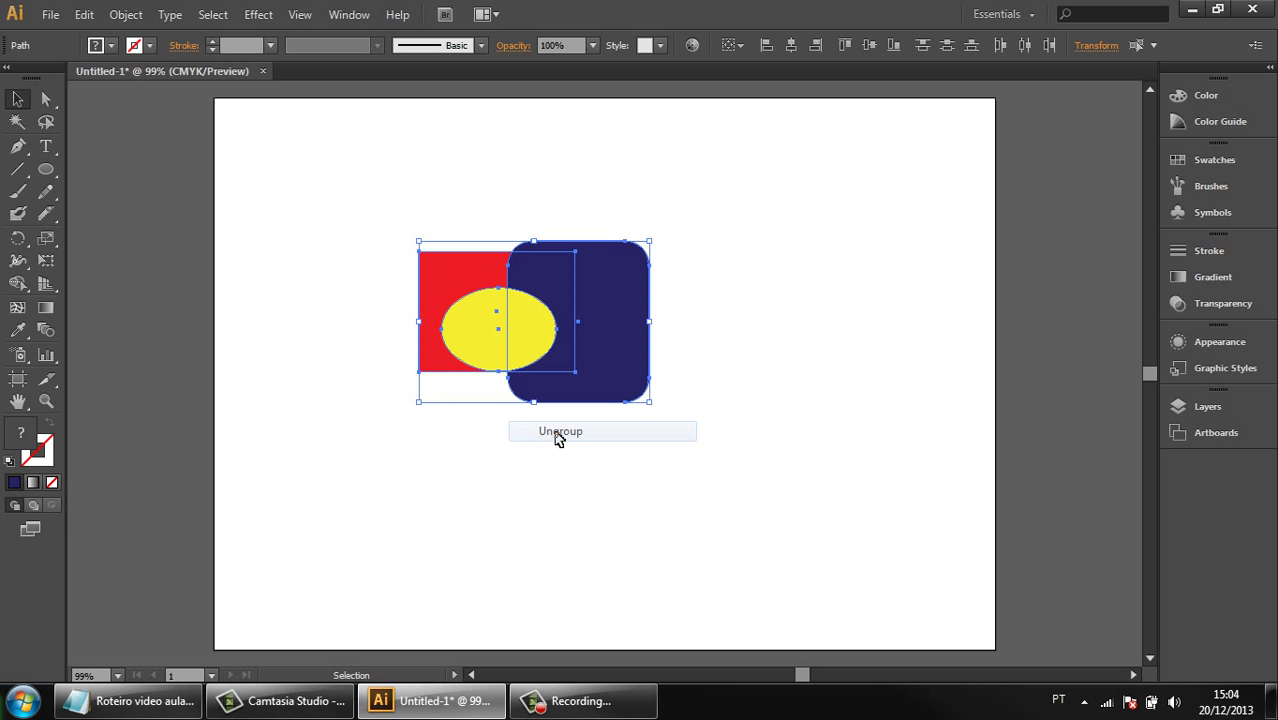
left_click(755, 302)
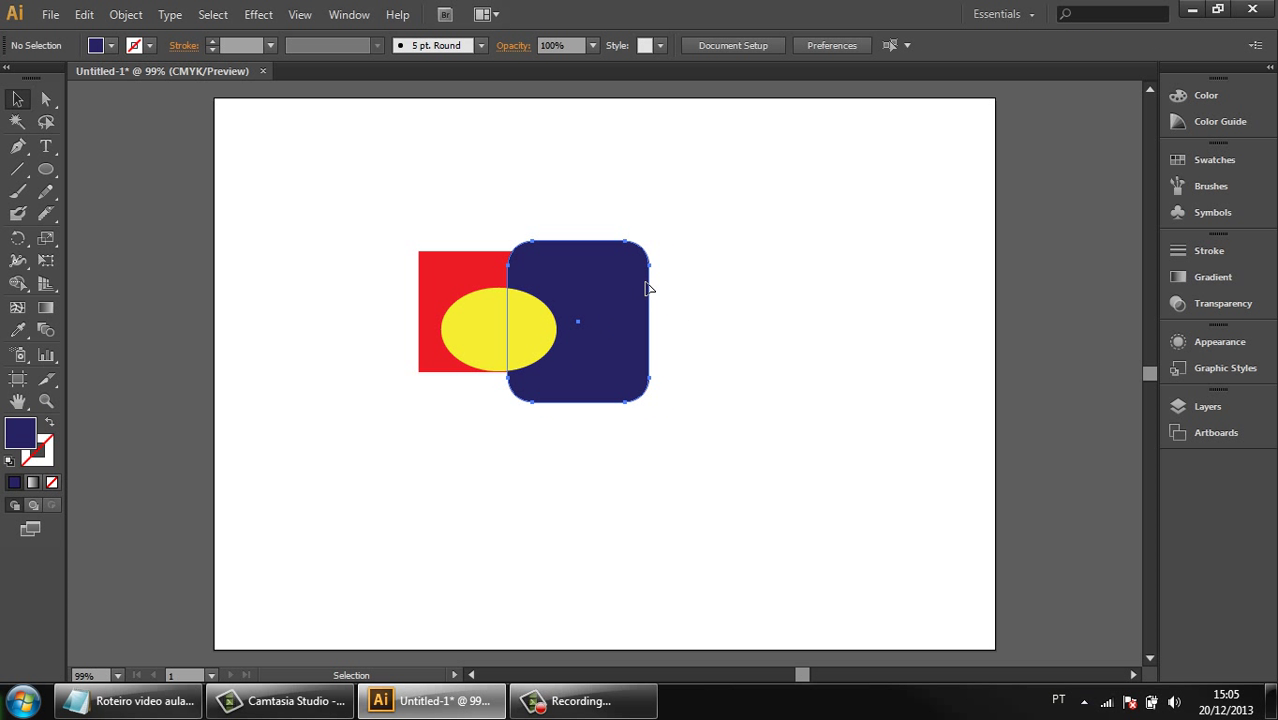
left_click_drag(648, 285, 758, 293)
left_click_drag(522, 331, 452, 468)
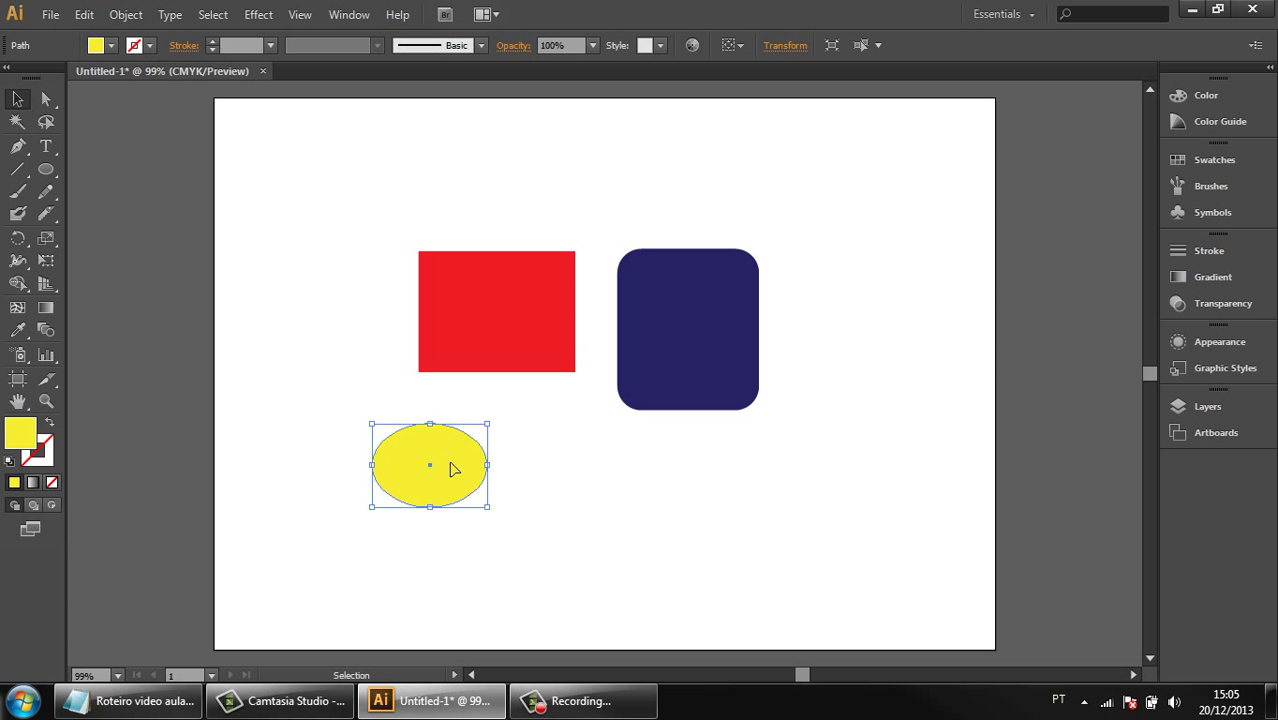
double_click(505, 318)
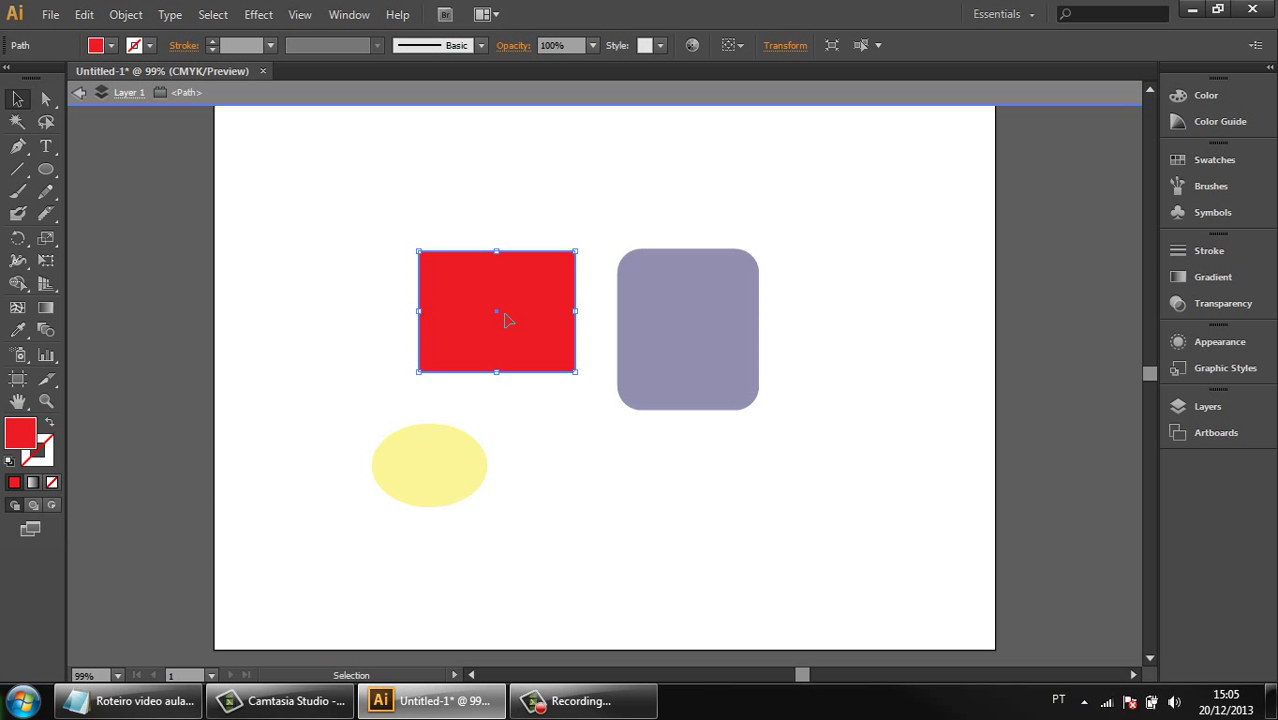
left_click(80, 95)
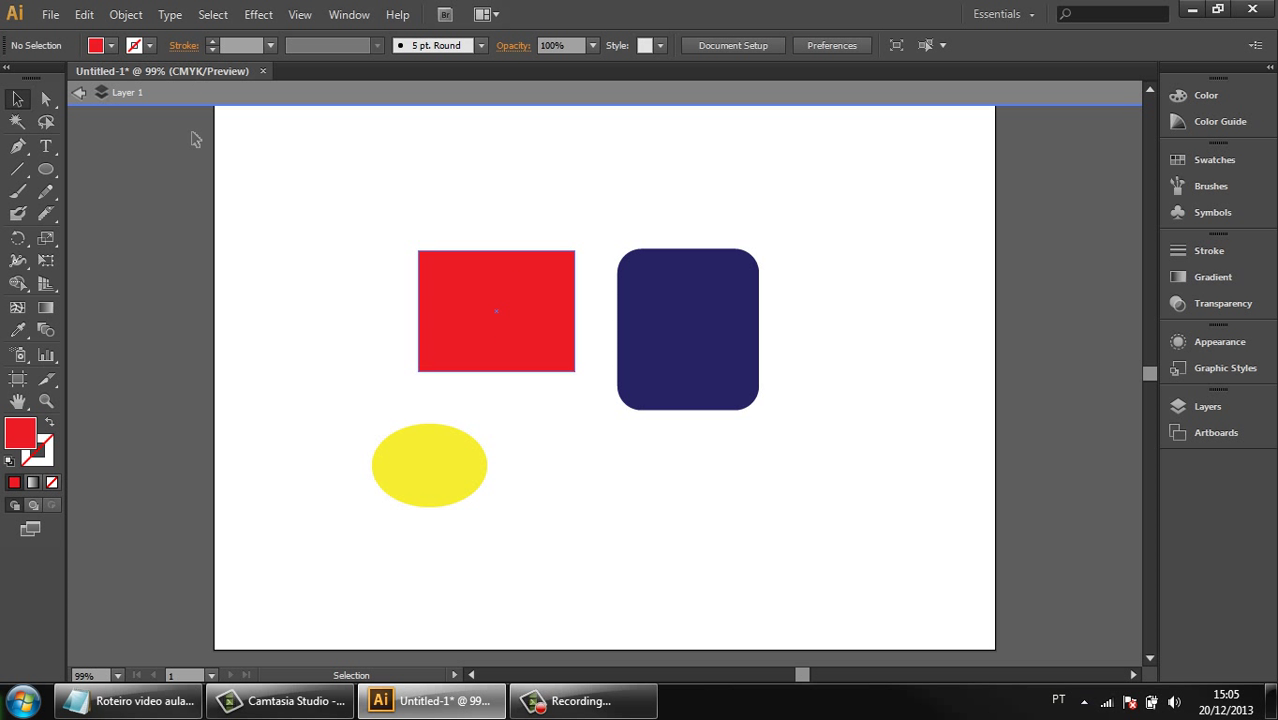
key("Escape")
Step: Change the red rectangle's fill to a medium blue swatch
left_click(535, 297)
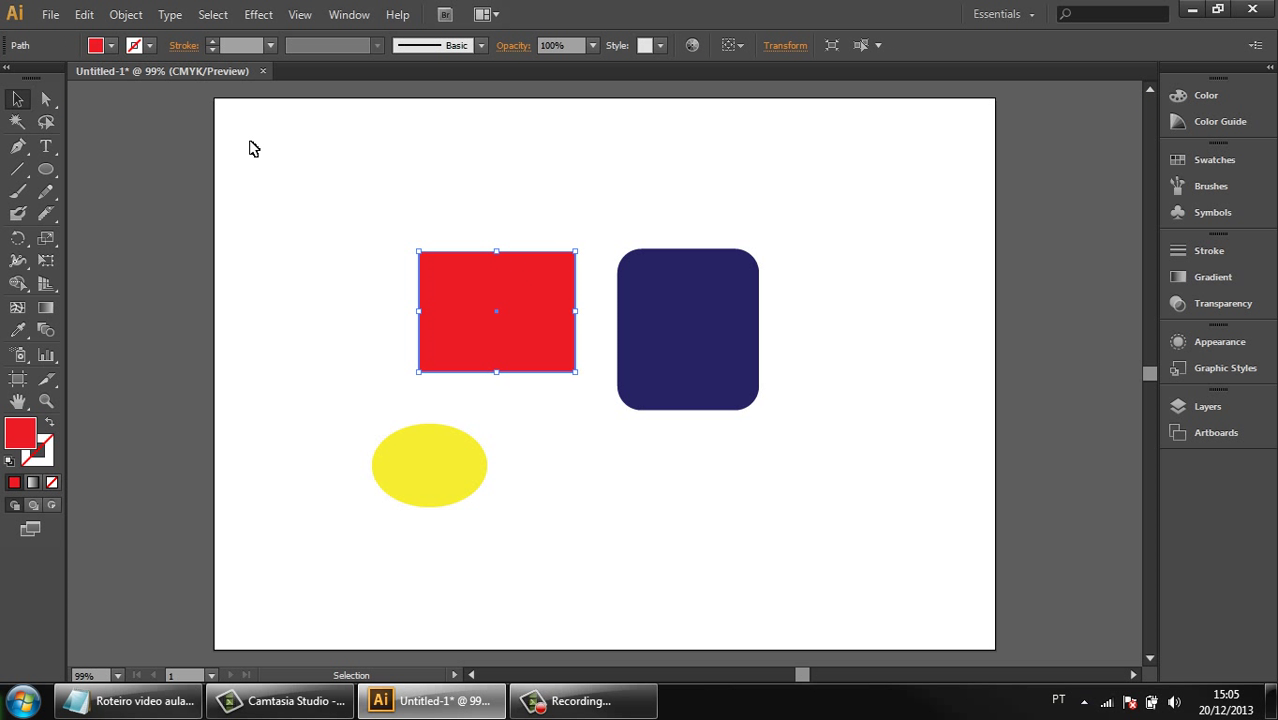
left_click(111, 47)
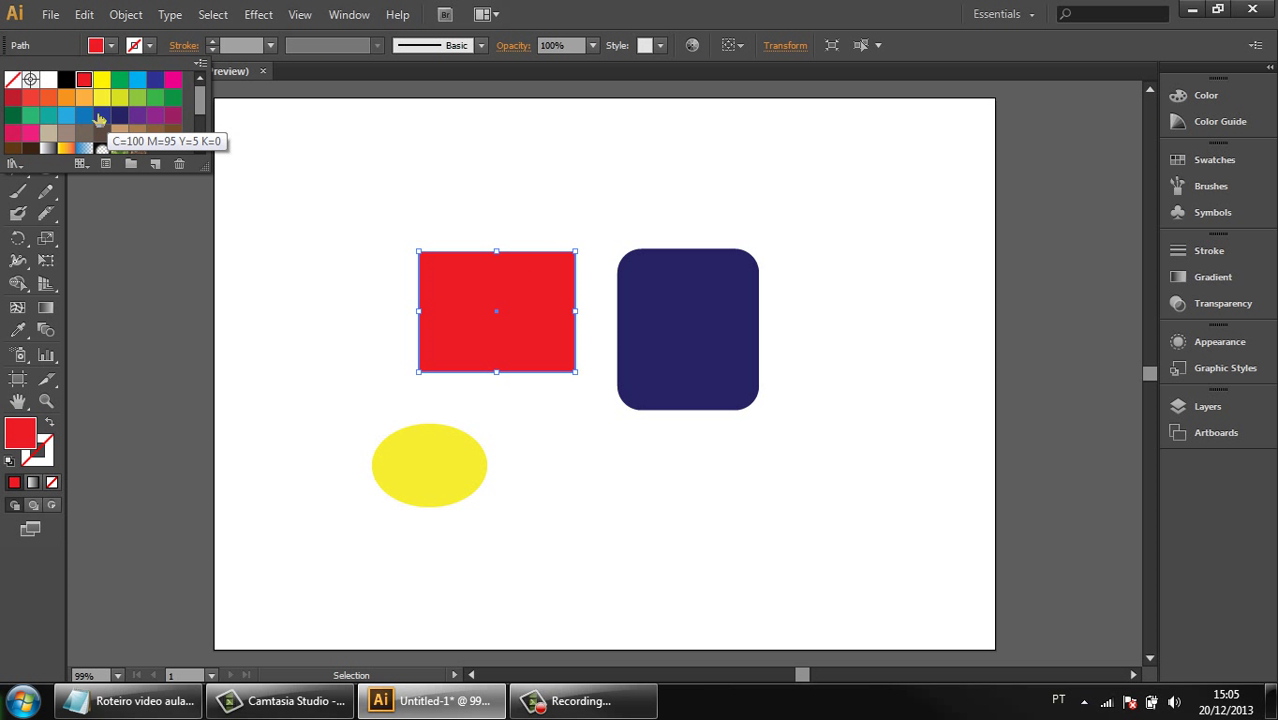
left_click(84, 115)
left_click(308, 325)
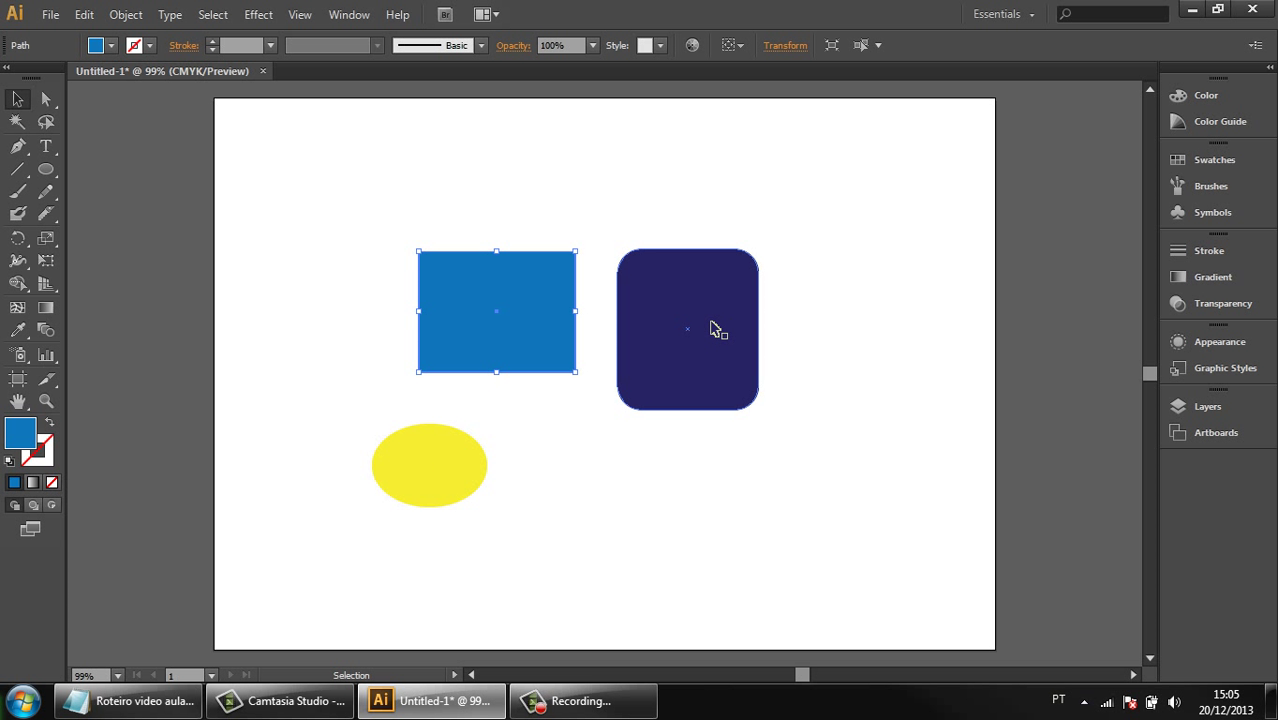
Step: Move the rounded rectangle and the ellipse back over the blue rectangle and group all three shapes
left_click_drag(716, 329, 562, 321)
left_click_drag(434, 474, 485, 340)
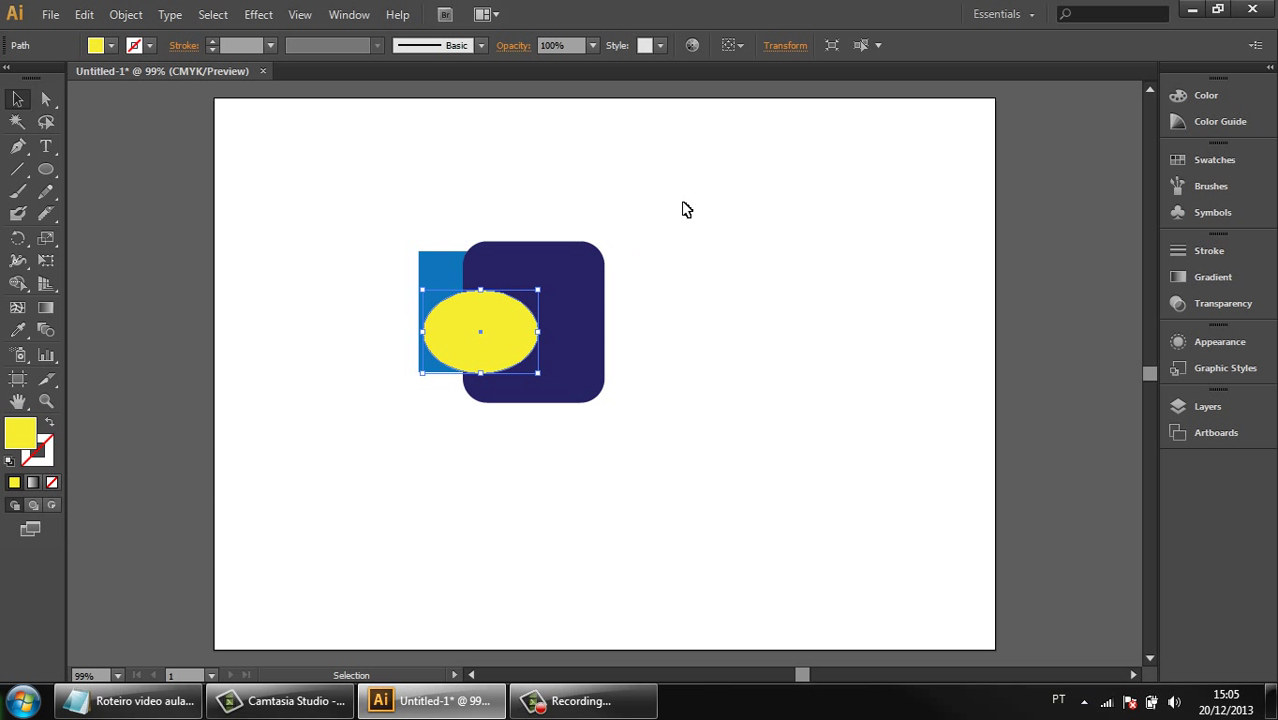
left_click_drag(686, 209, 371, 463)
right_click(551, 291)
left_click(622, 377)
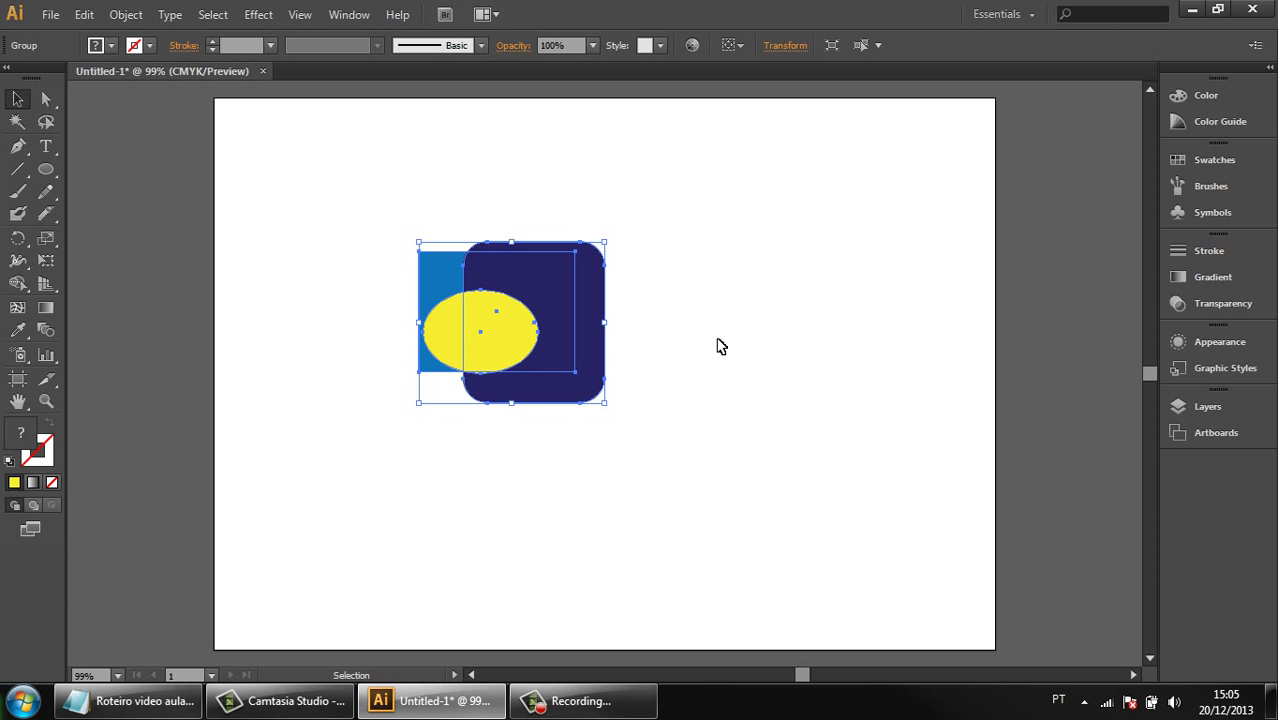
left_click(721, 346)
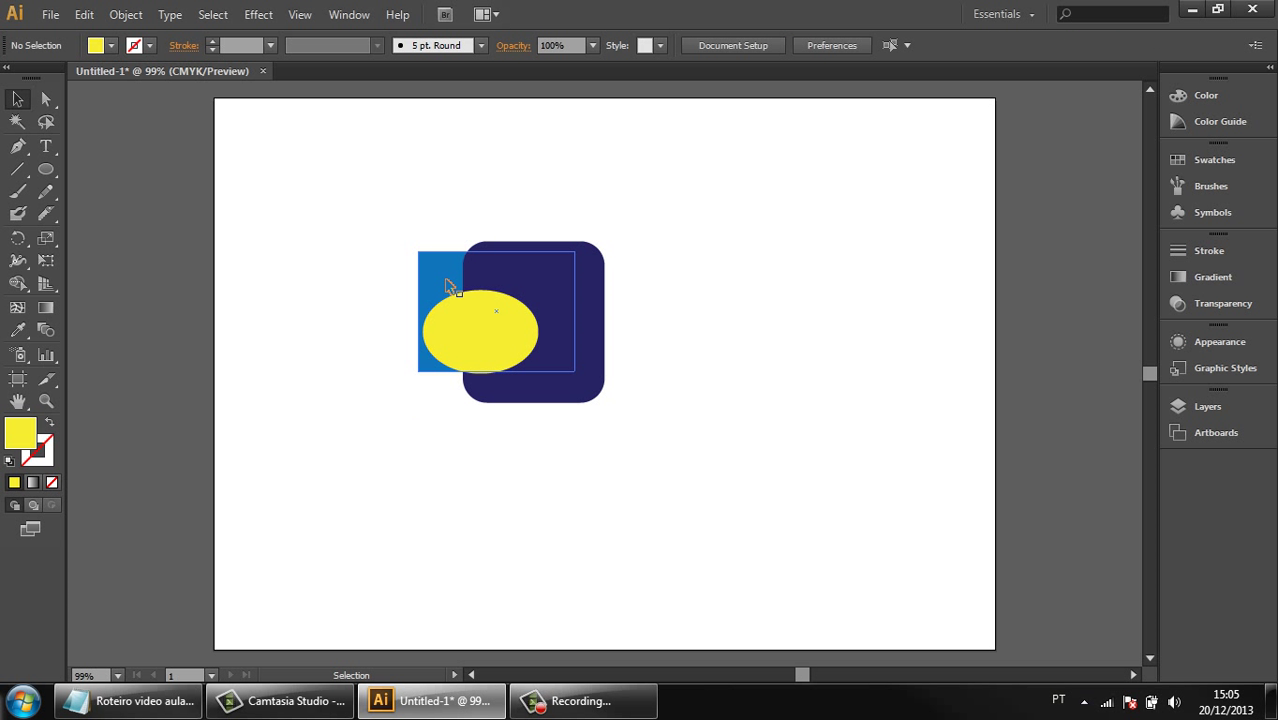
Step: Isolate the blue rectangle inside the group, fill it with the Super Soft Black Vignette gradient, and exit isolation mode
left_click(452, 281)
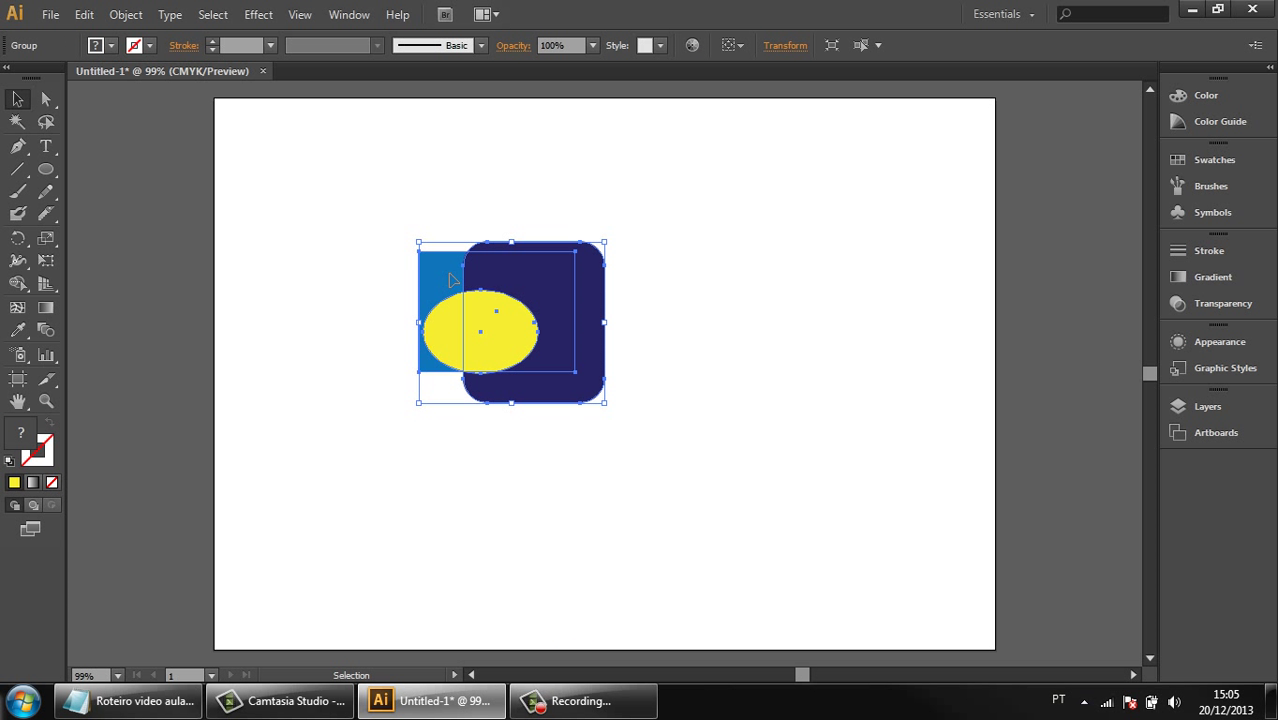
double_click(452, 281)
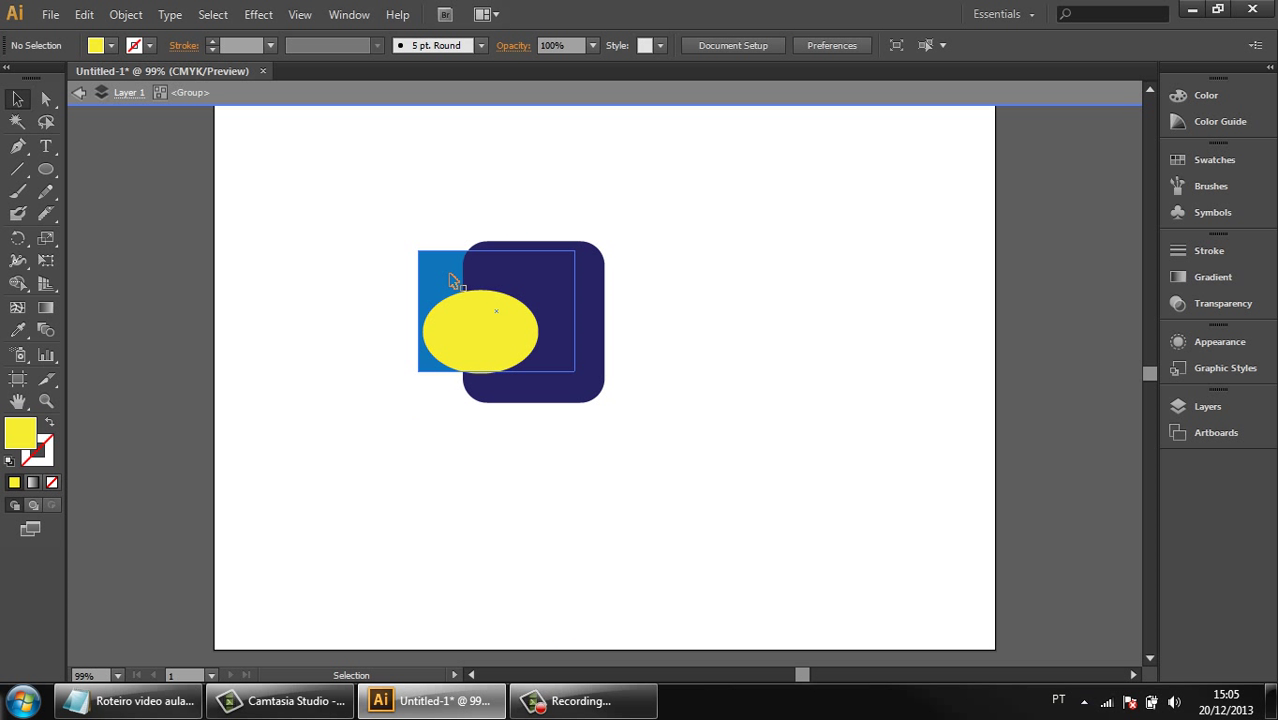
double_click(452, 281)
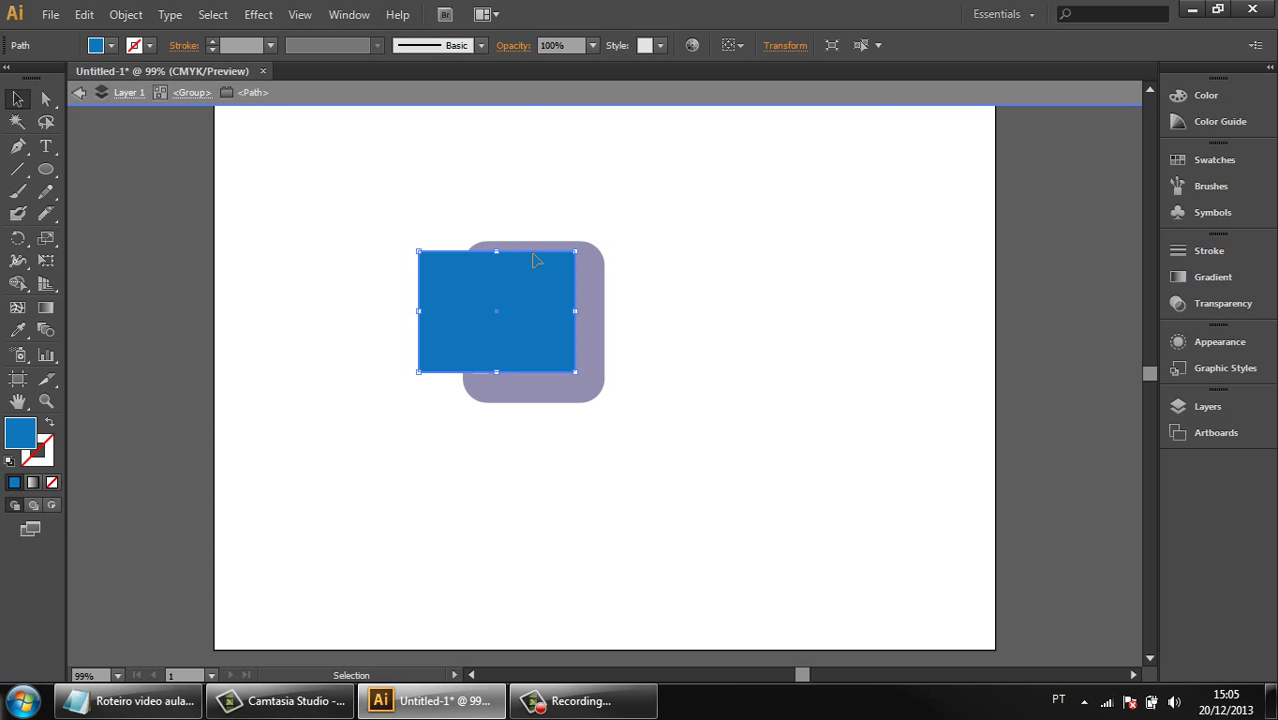
left_click(111, 46)
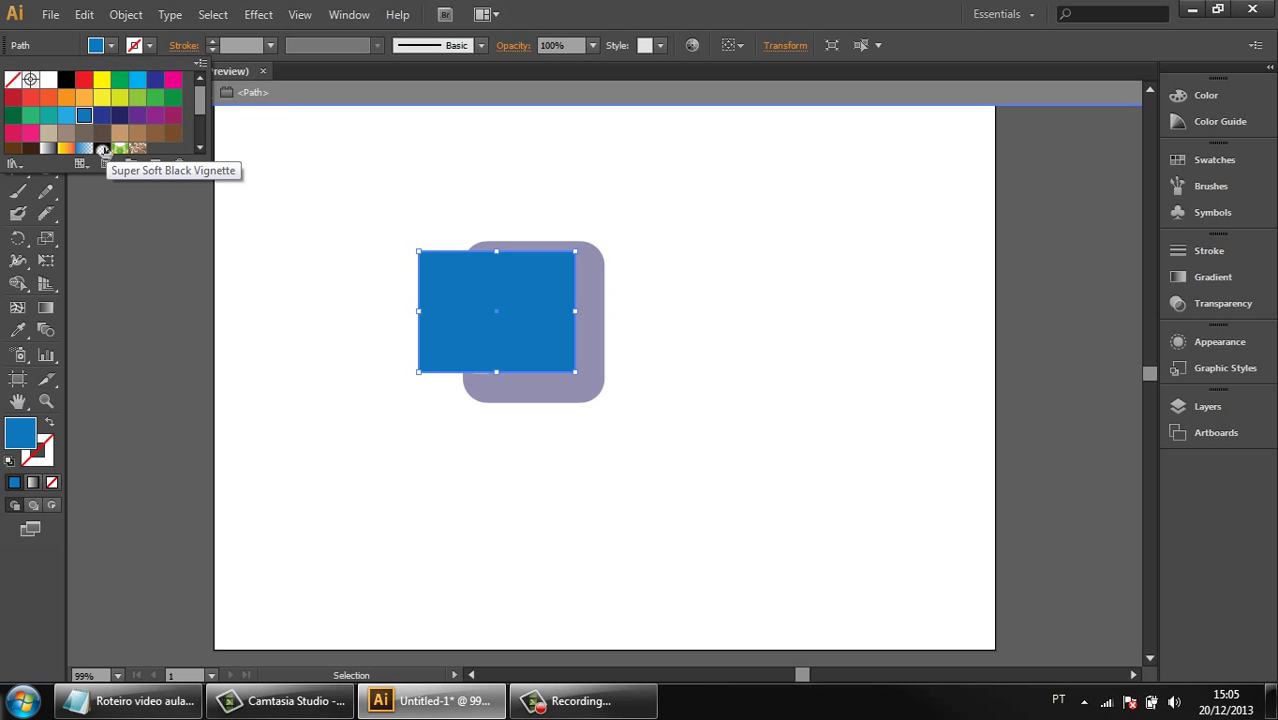
left_click(104, 150)
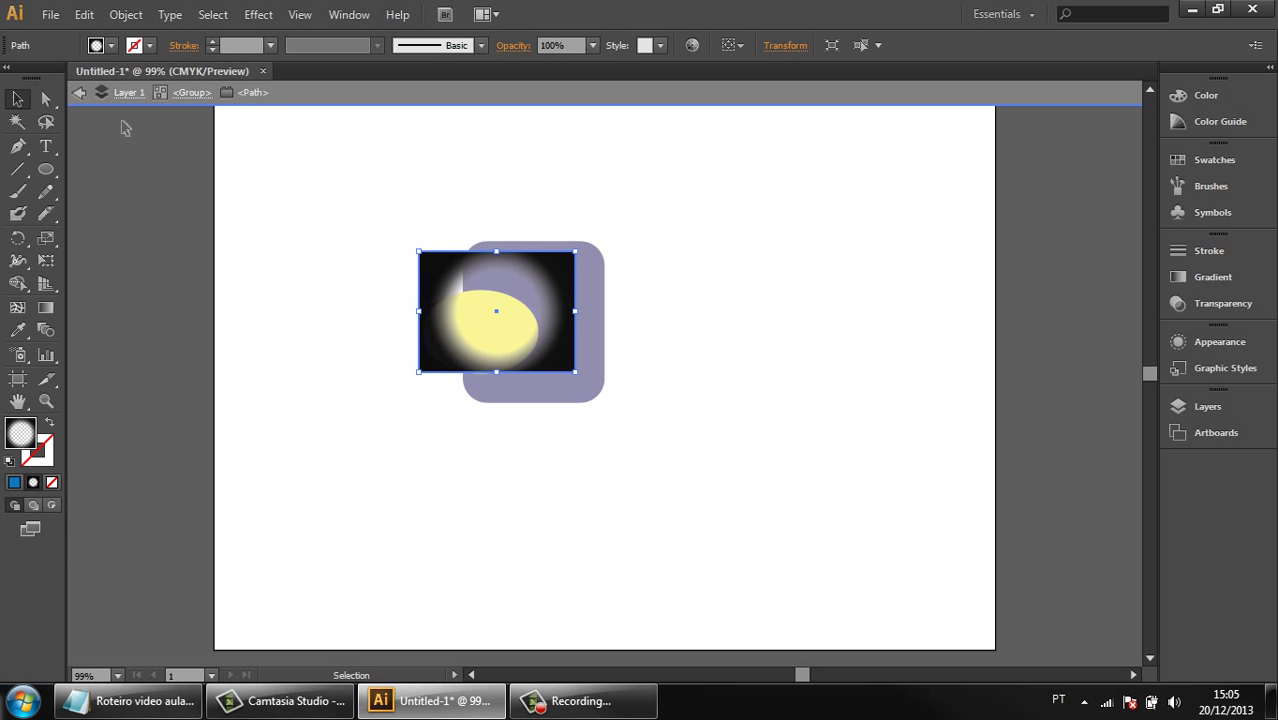
left_click(81, 93)
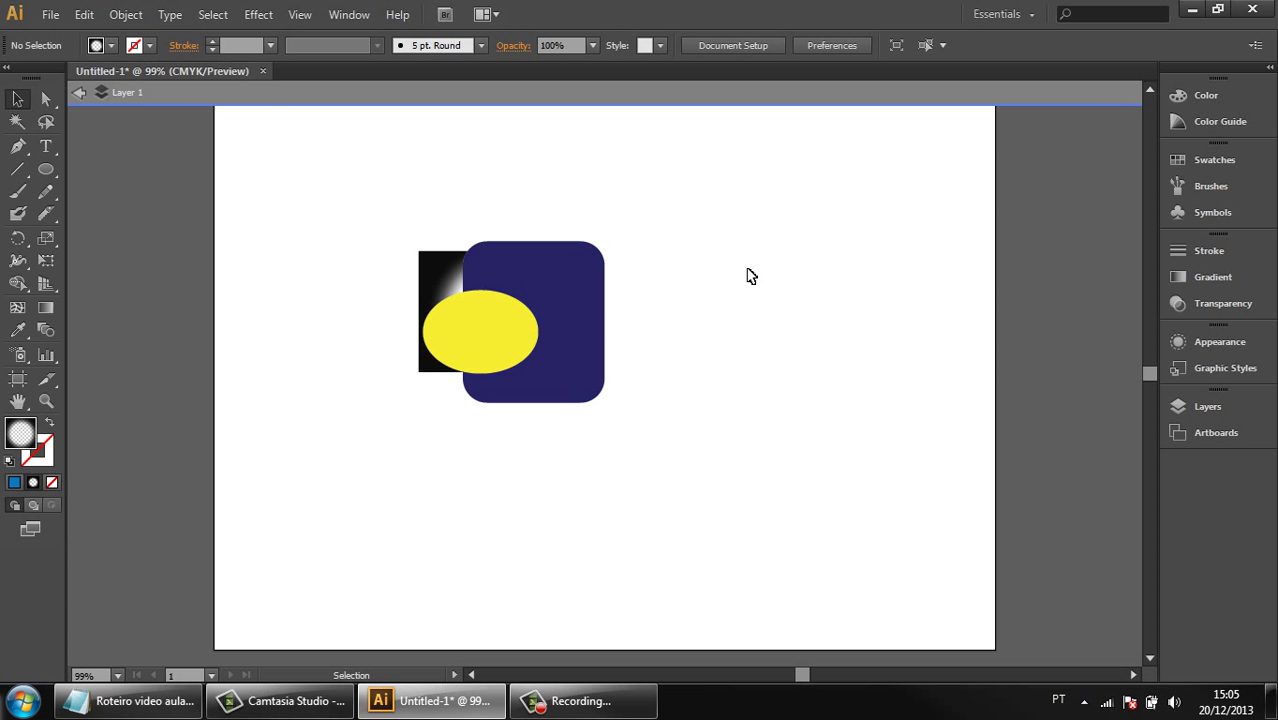
left_click(82, 94)
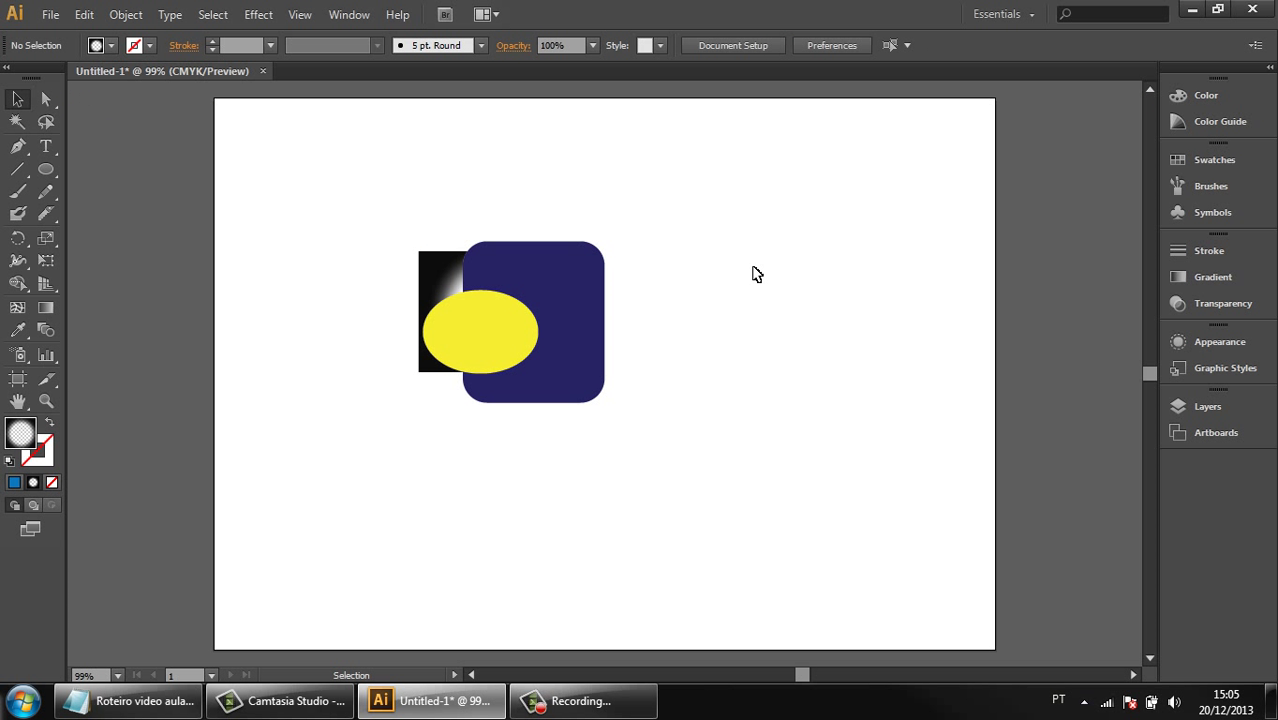
Step: Move the whole group of shapes to the right on the artboard and deselect it
left_click_drag(722, 214, 455, 400)
left_click_drag(515, 296, 629, 288)
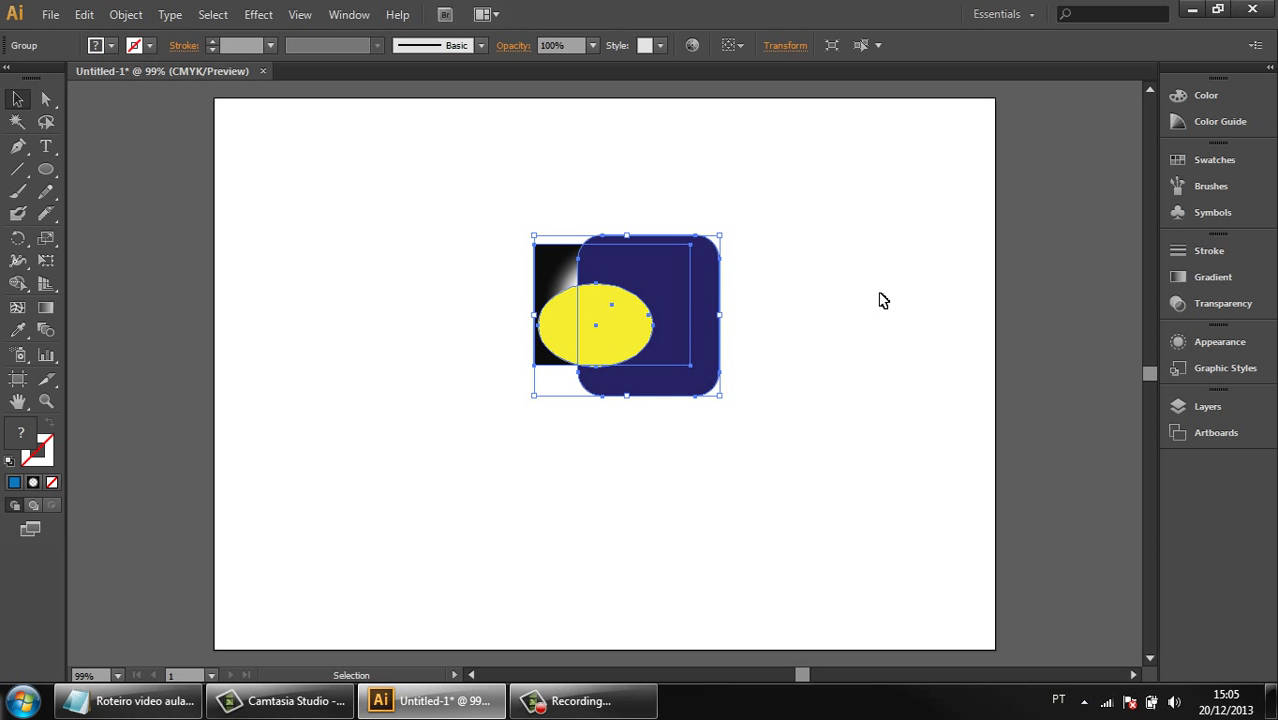
left_click(882, 297)
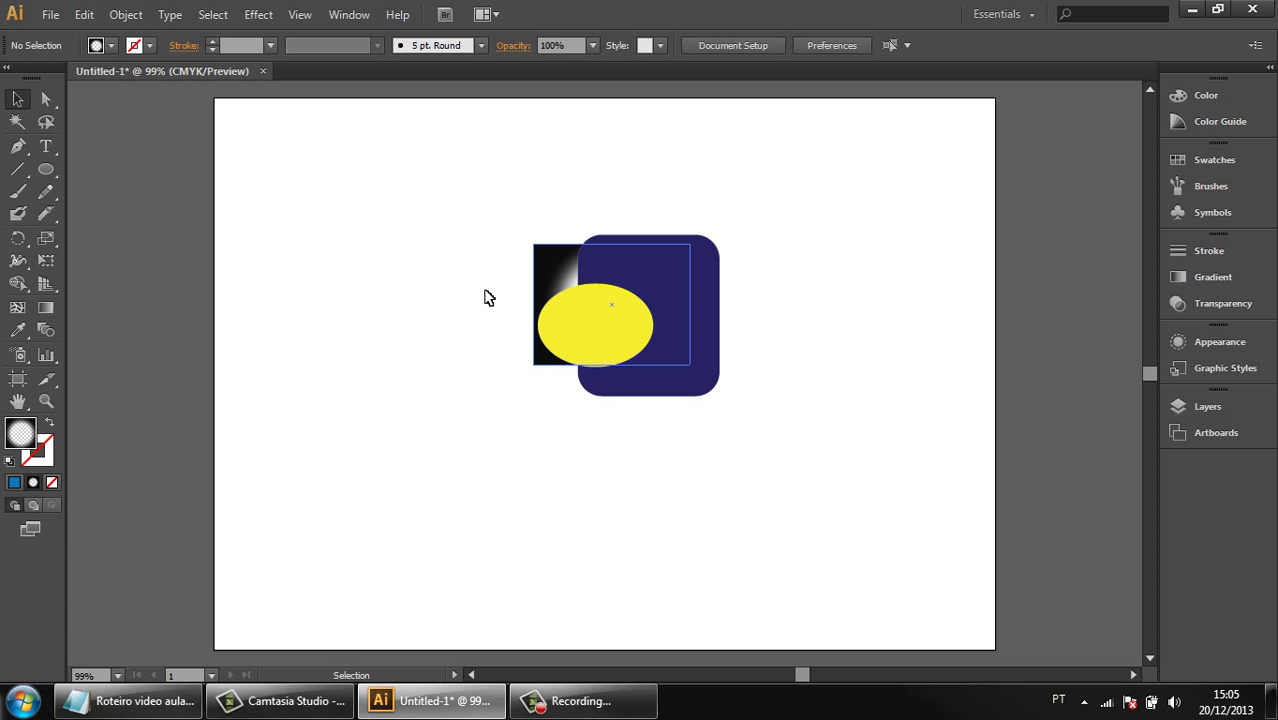
Step: Enter isolation mode for the group and for its gradient rectangle, and leave isolation mode without editing anything
double_click(562, 265)
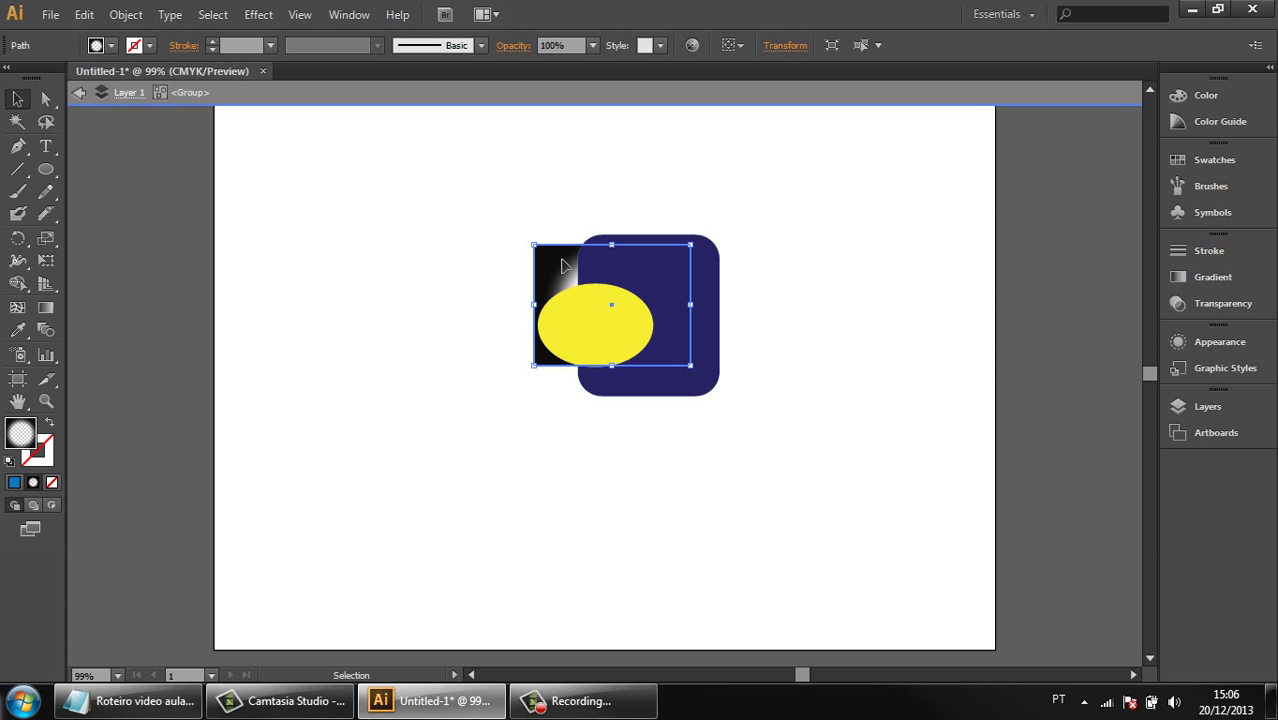
double_click(548, 259)
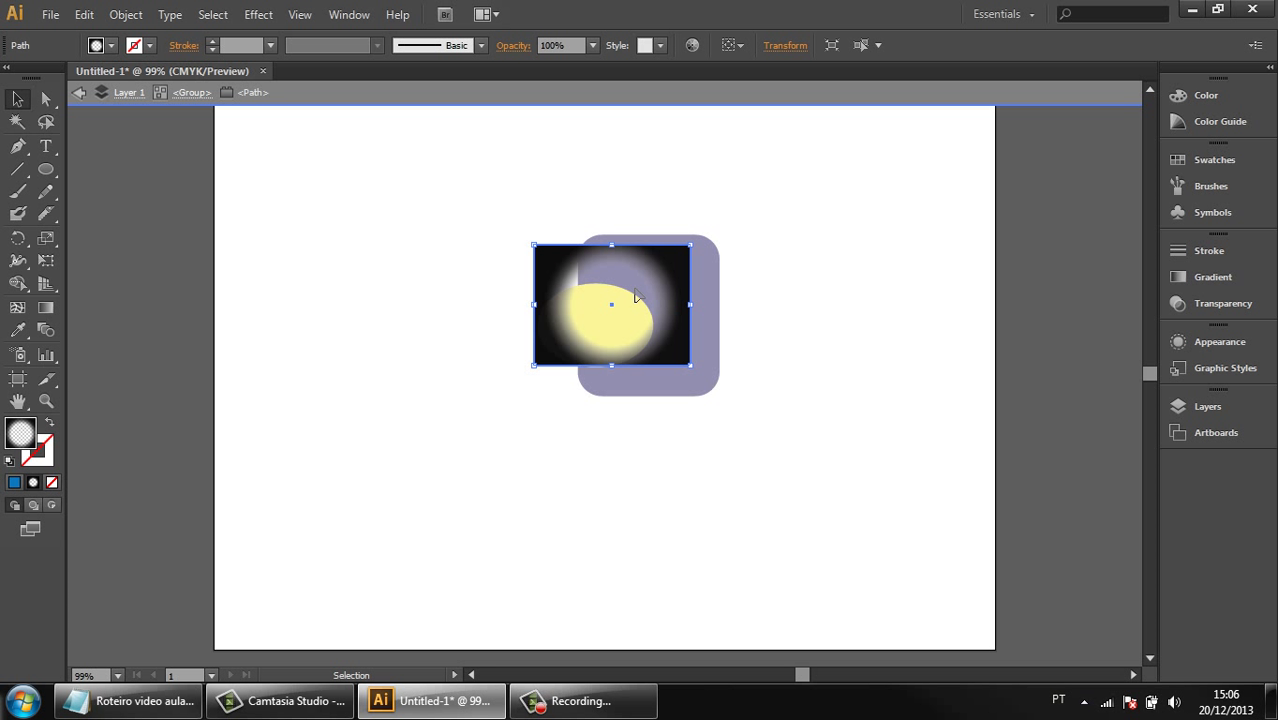
left_click(80, 93)
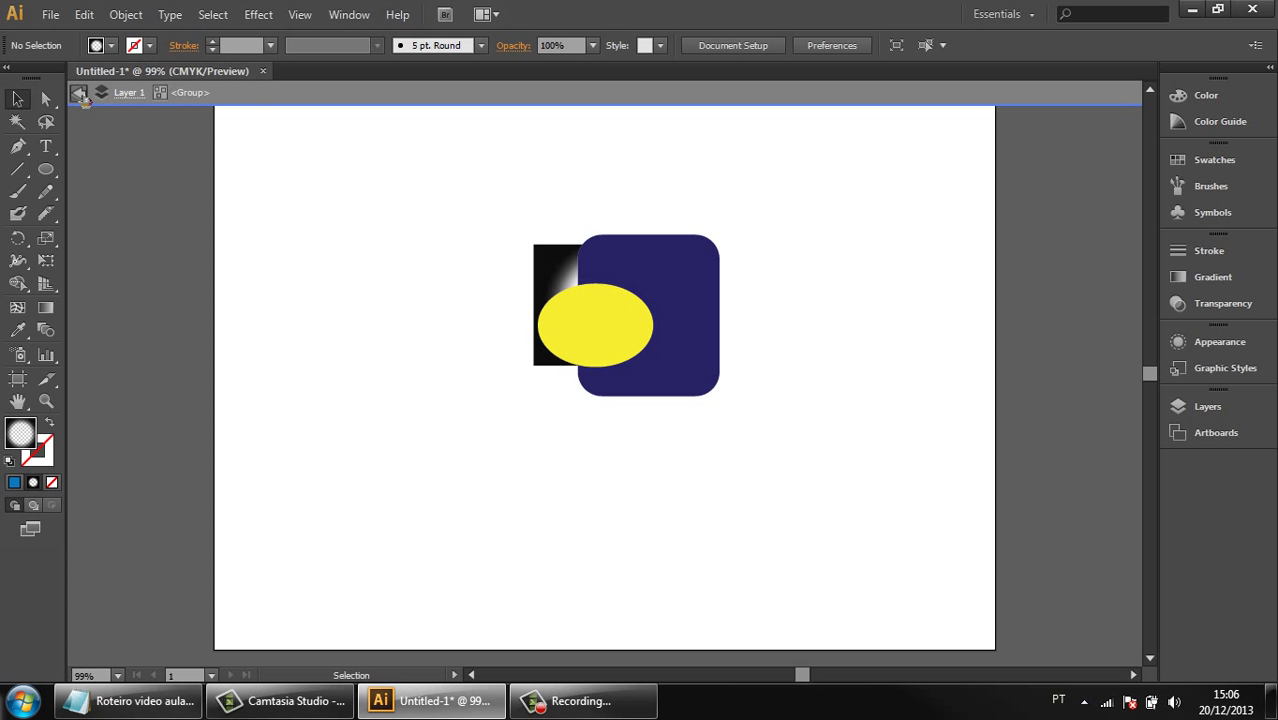
left_click(80, 93)
left_click(81, 94)
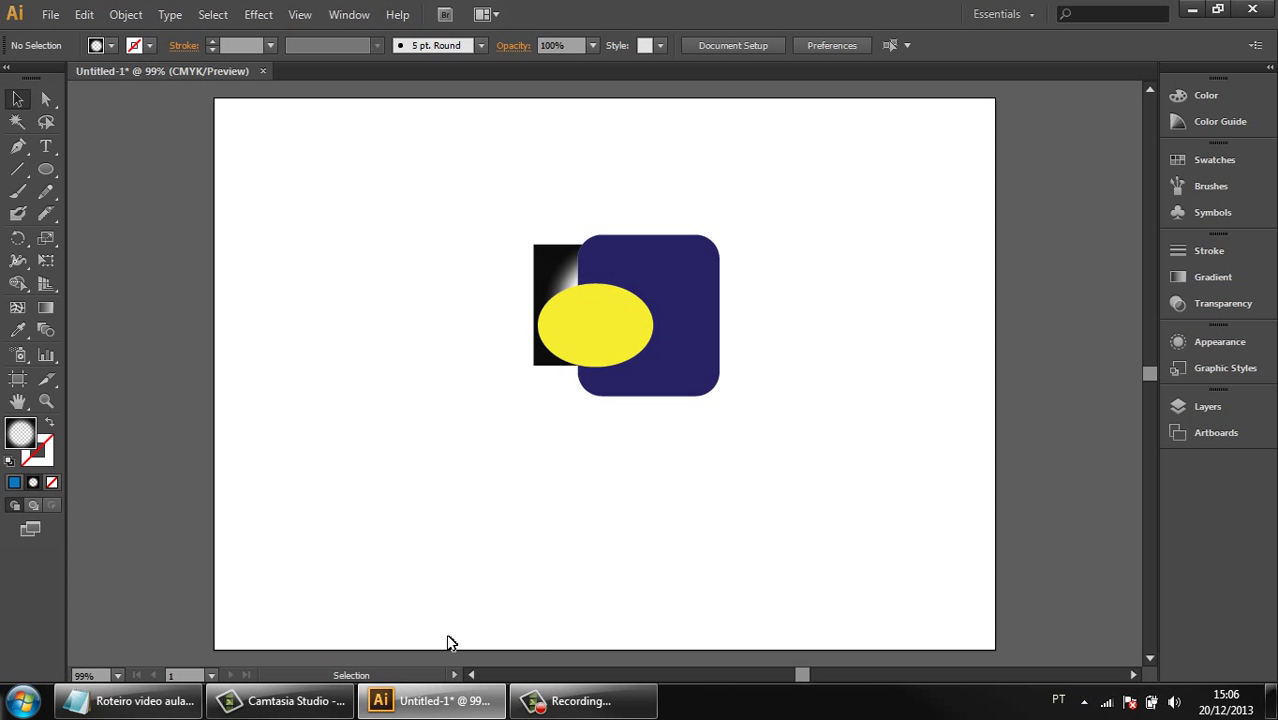
Step: Delete the whole group of shapes and draw a new rectangle in the upper-left part of the artboard
left_click_drag(620, 324, 599, 262)
key("Delete")
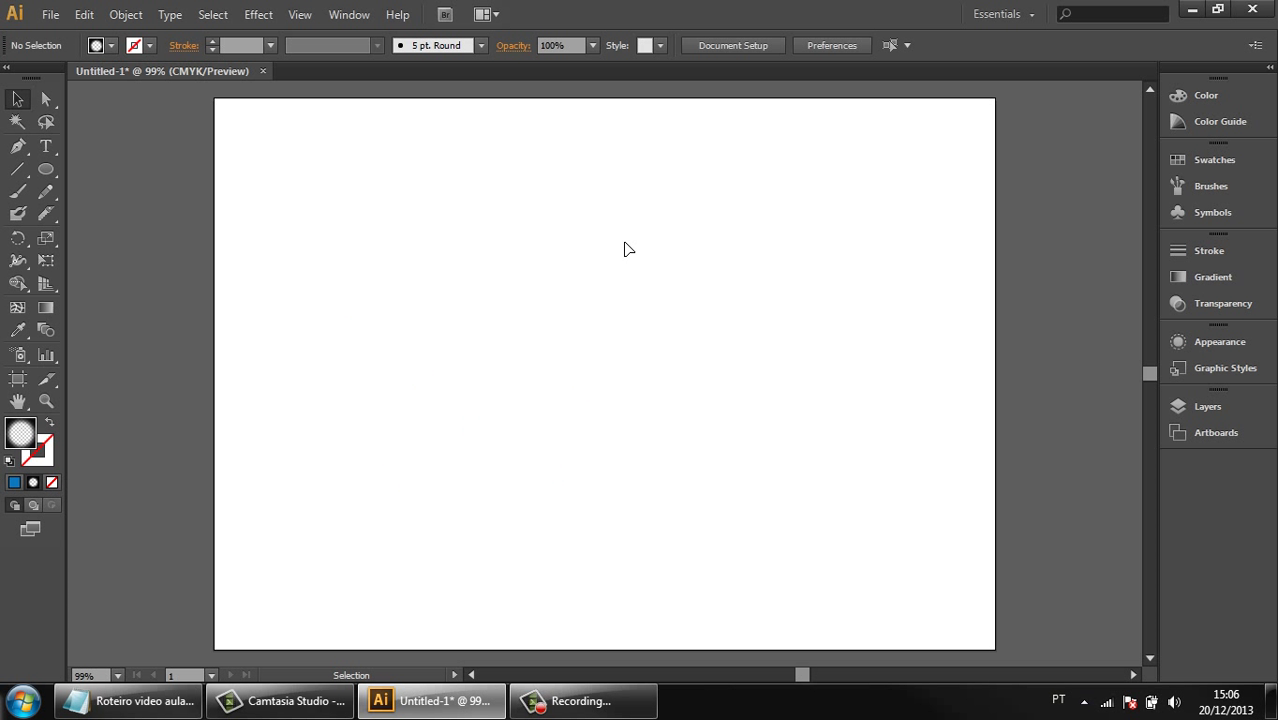
left_click(55, 168)
left_click(140, 168)
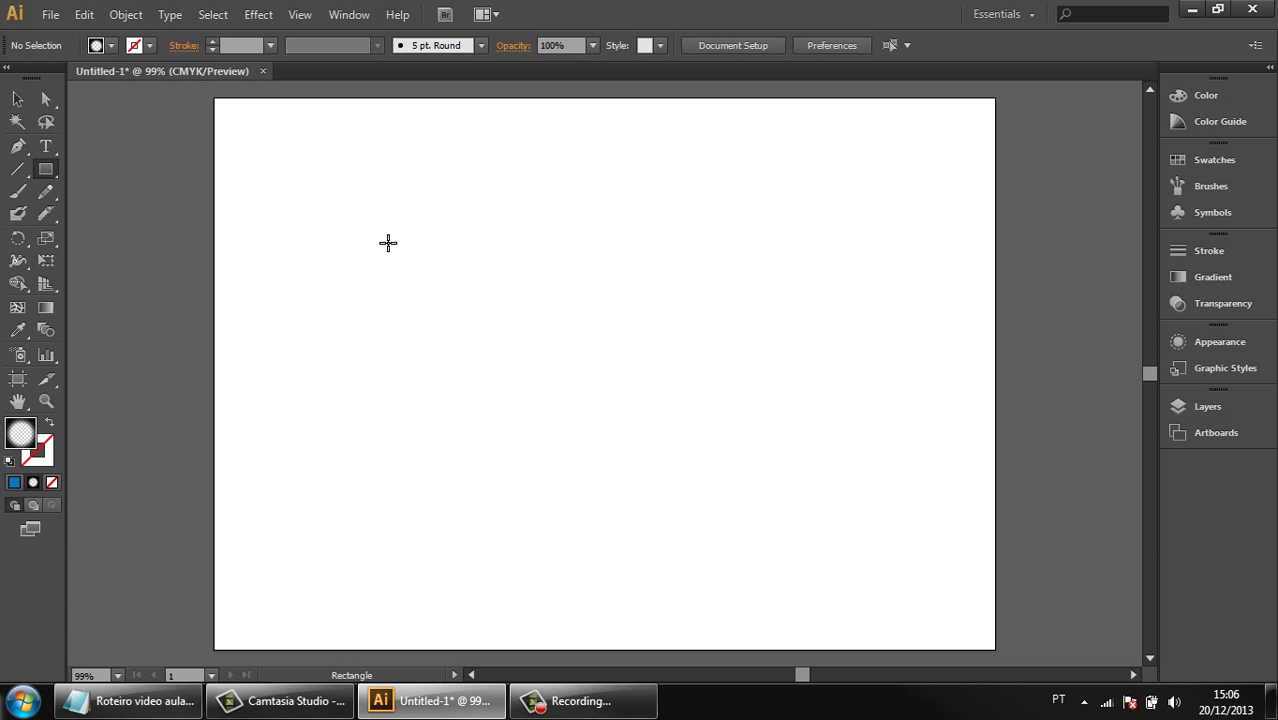
left_click_drag(383, 241, 562, 351)
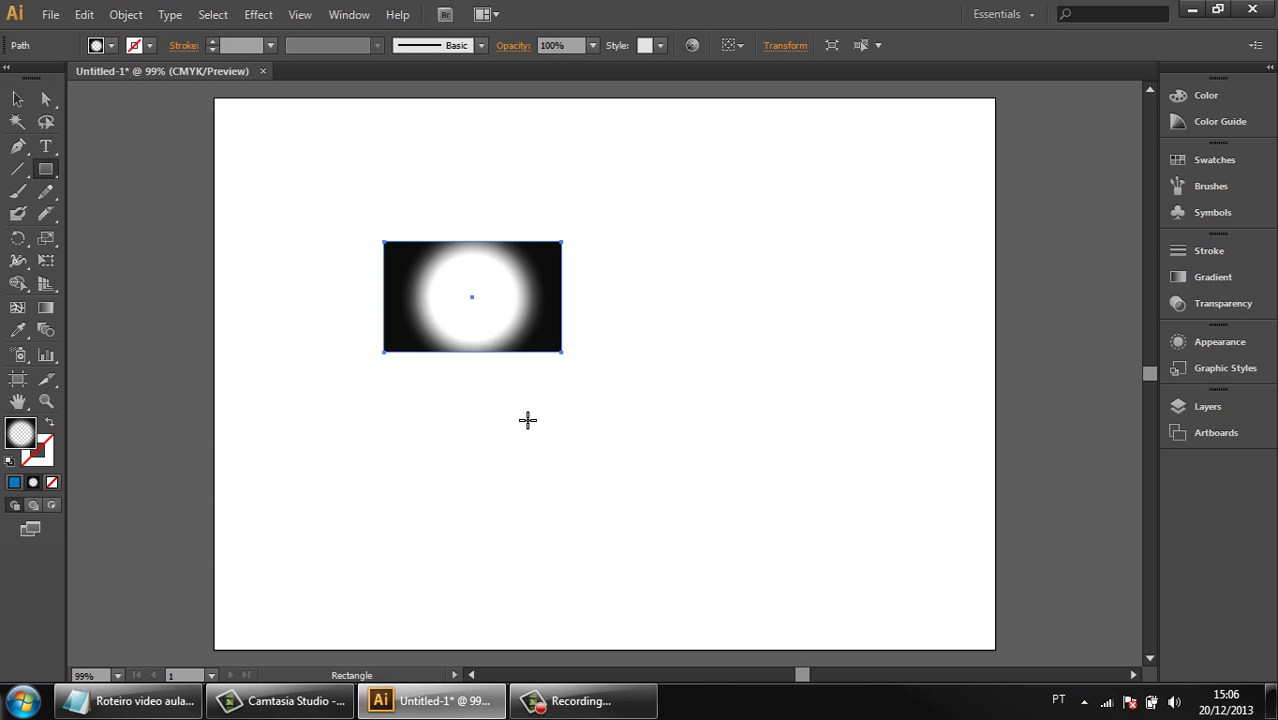
Step: Fill the new rectangle with the bright red swatch and deselect it
left_click(110, 45)
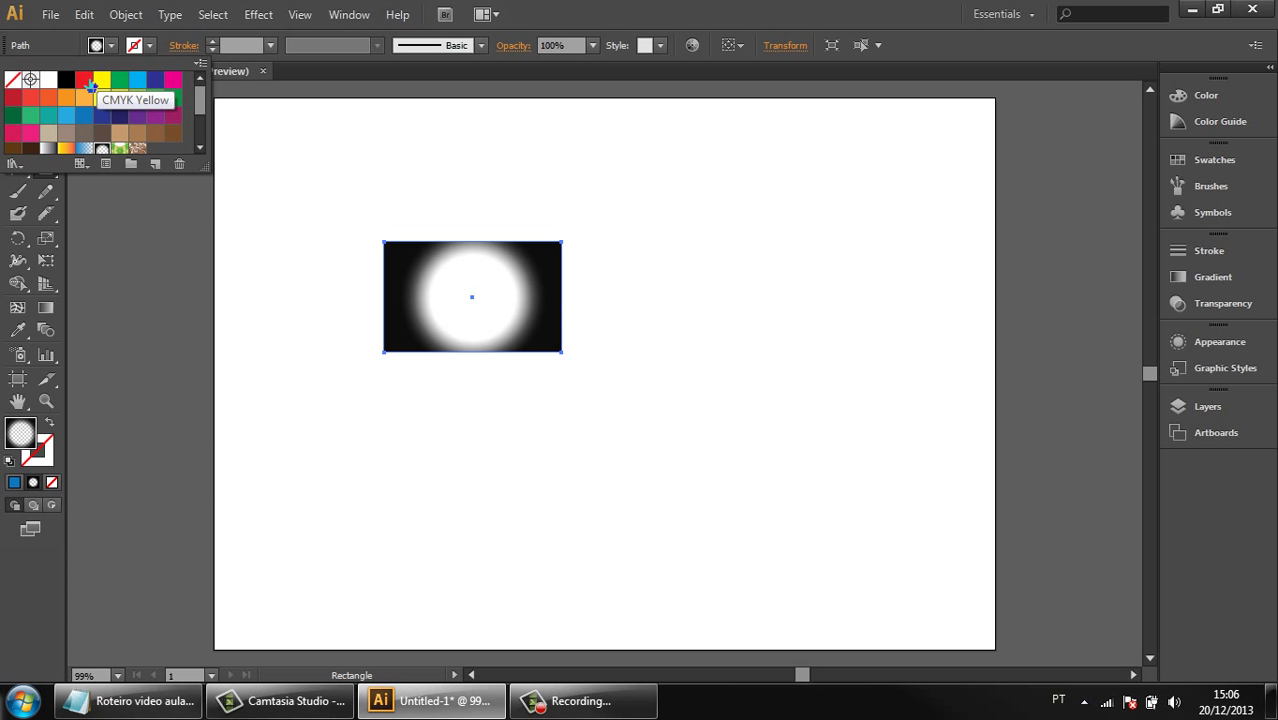
left_click(84, 79)
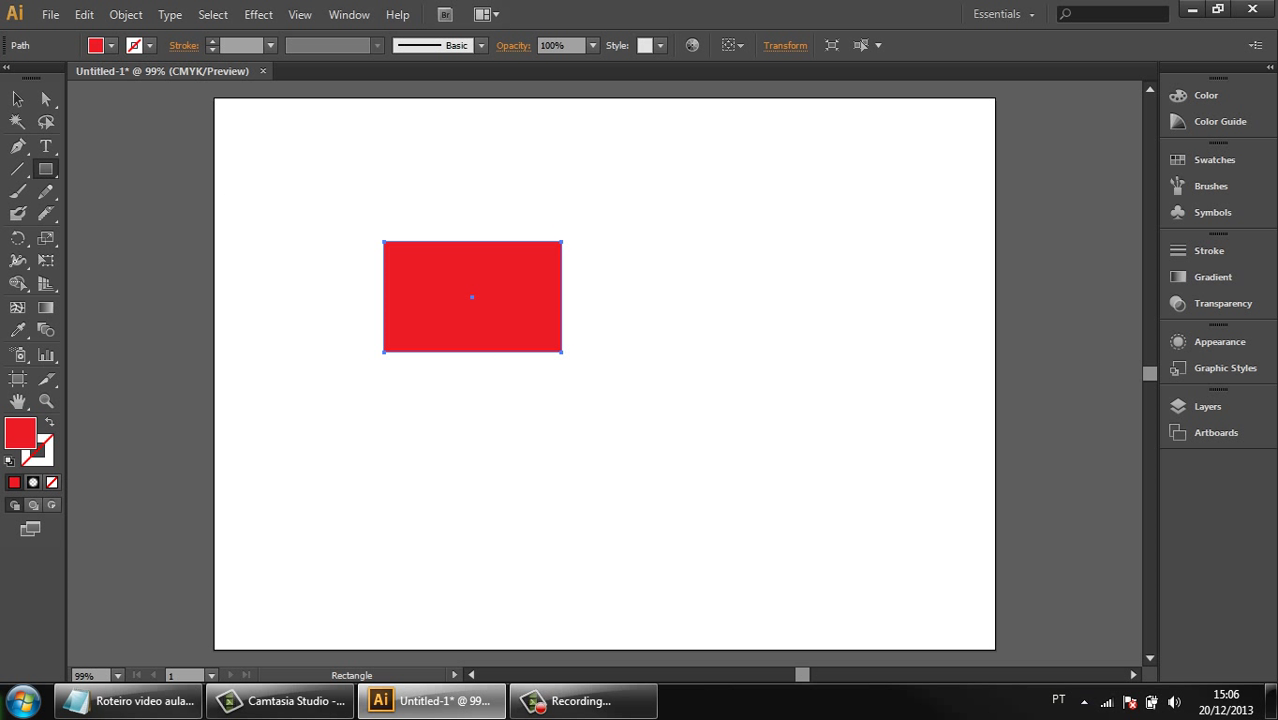
left_click(18, 98)
left_click(343, 317)
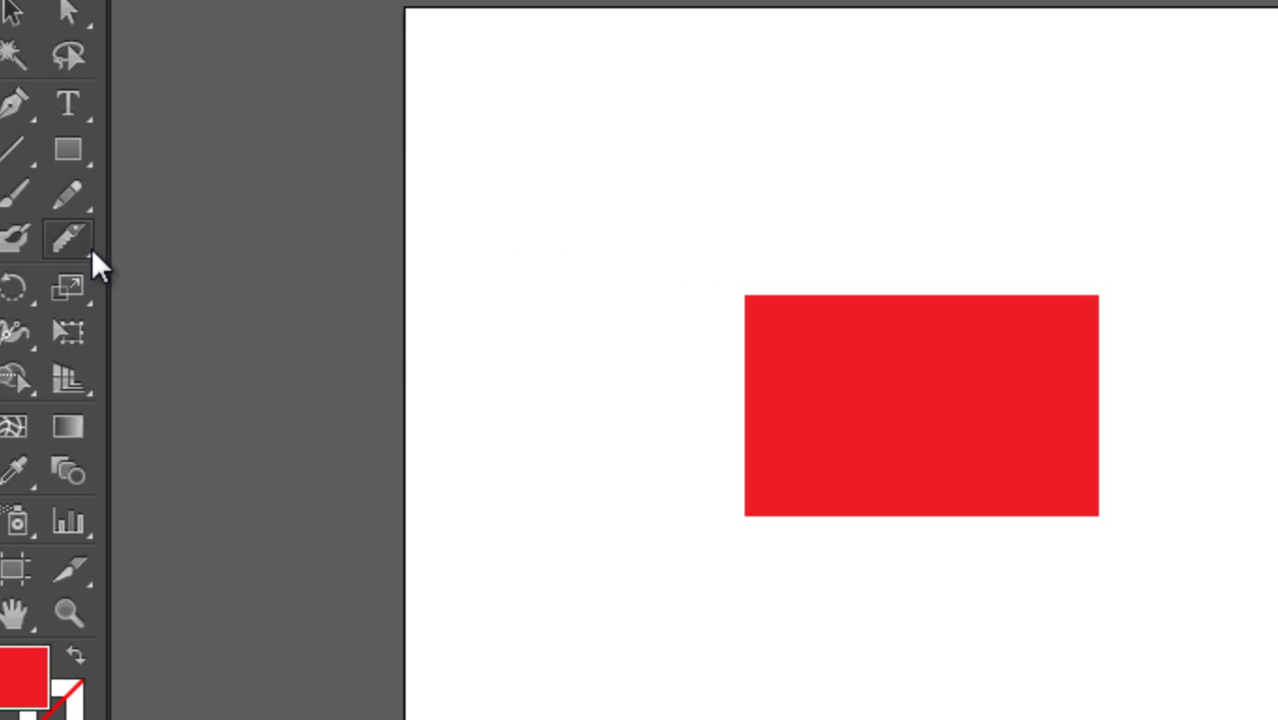
Step: Erase a narrow vertical strip through the left part of the red rectangle with the Eraser tool, splitting it in two
left_click(56, 218)
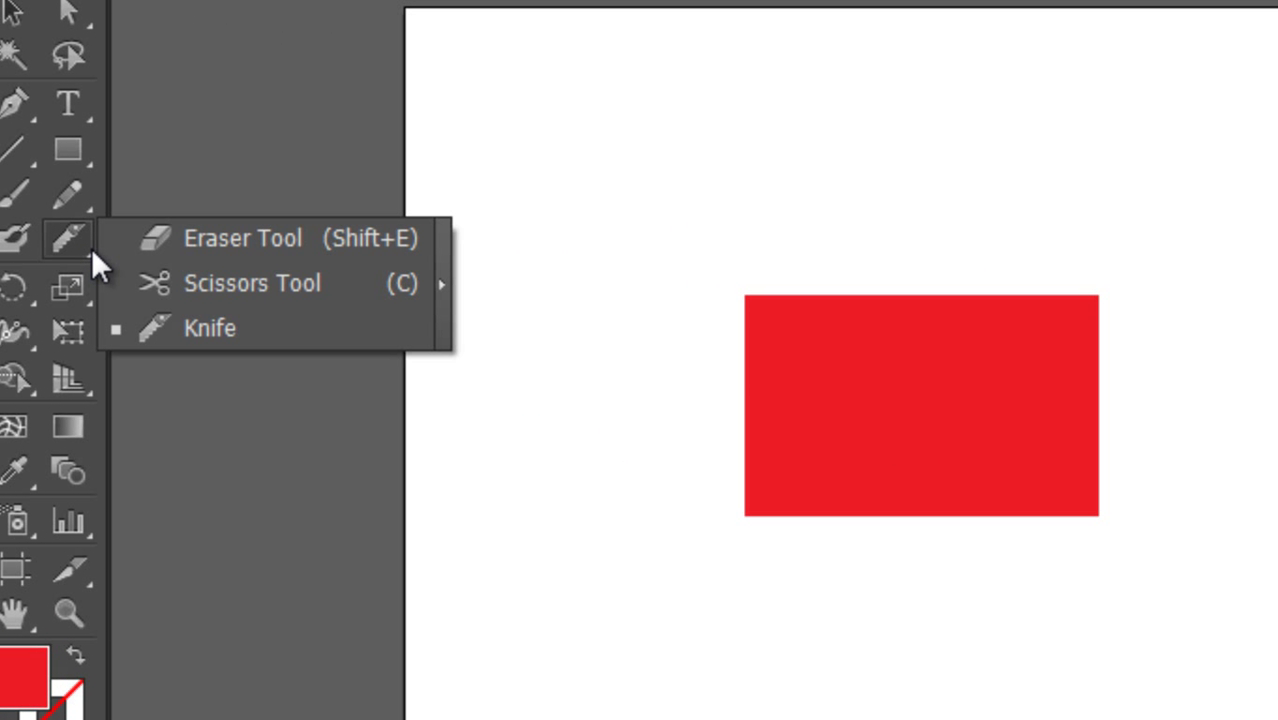
left_click(166, 242)
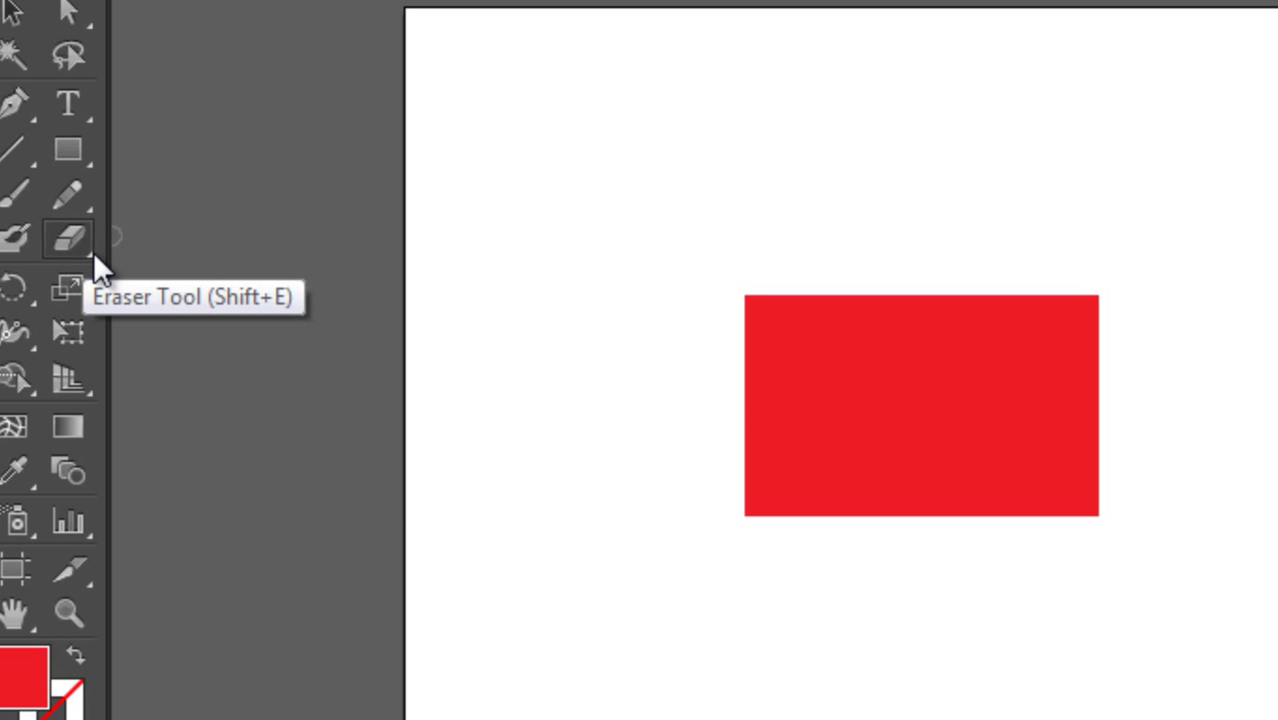
left_click(91, 251)
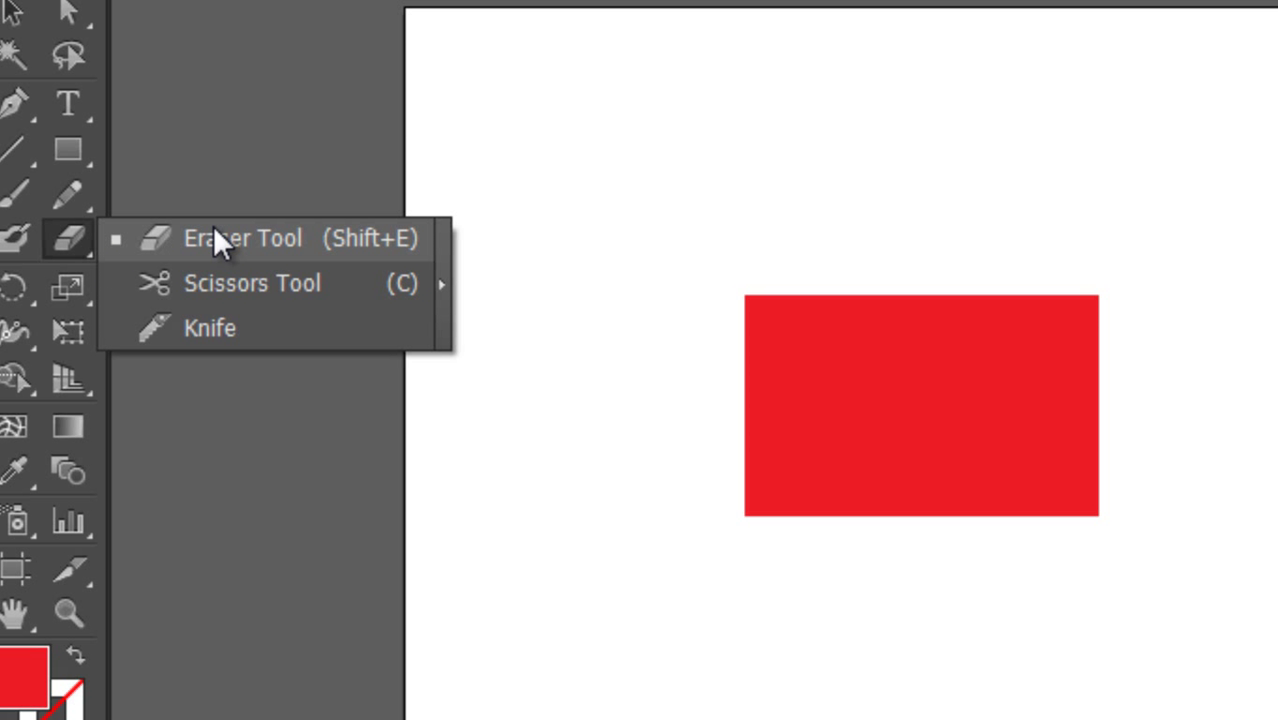
left_click(76, 233)
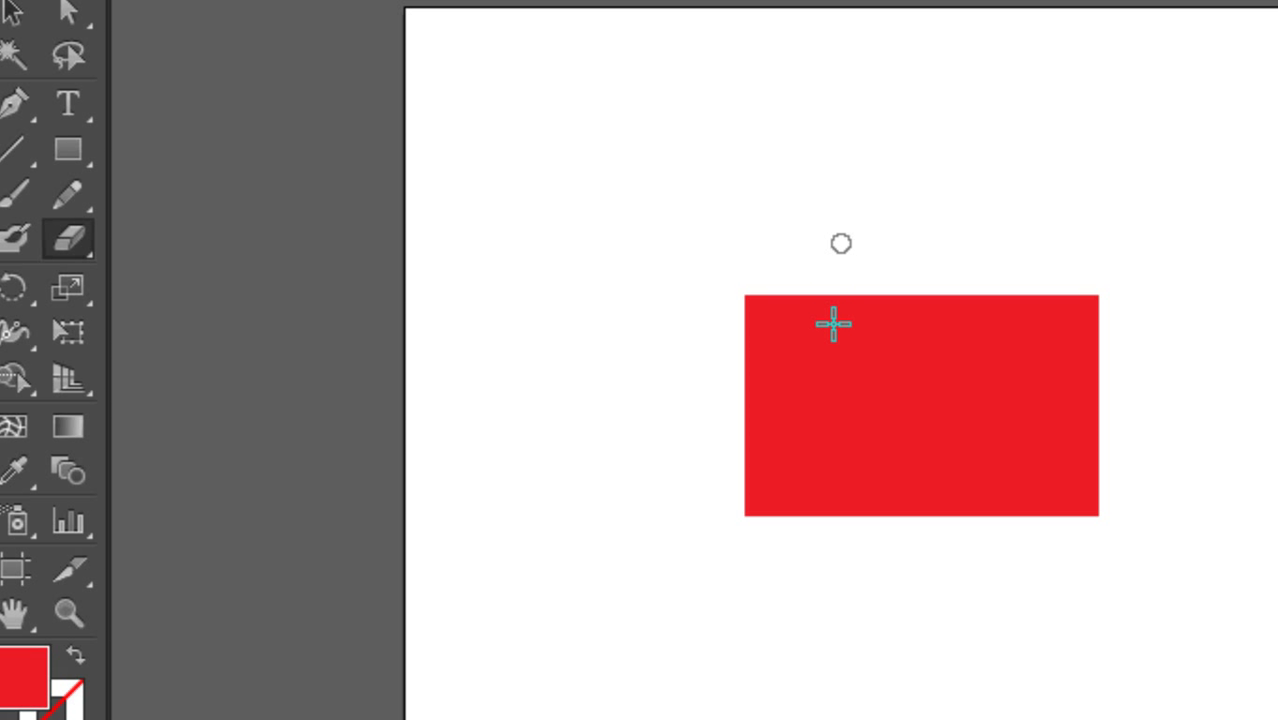
left_click_drag(836, 288, 823, 525)
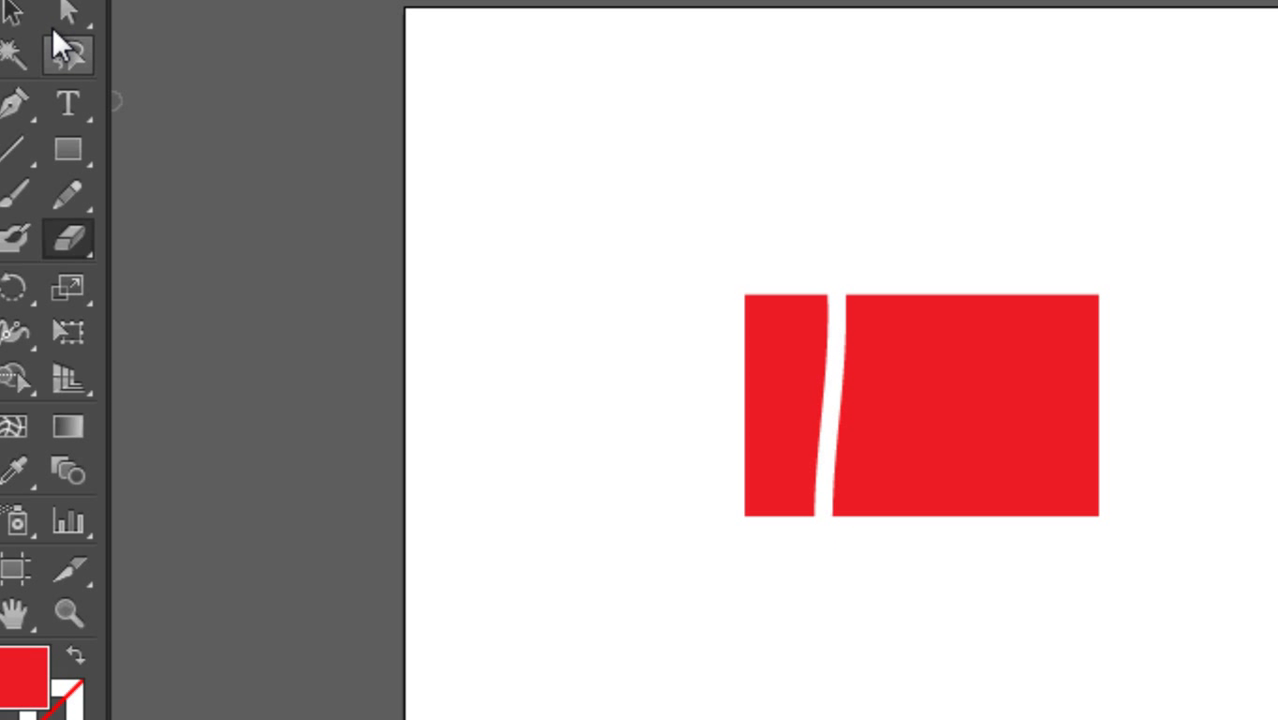
Step: Isolate the narrow left piece of the split rectangle, move it away to the left, and exit isolation mode
left_click(24, 12)
double_click(797, 365)
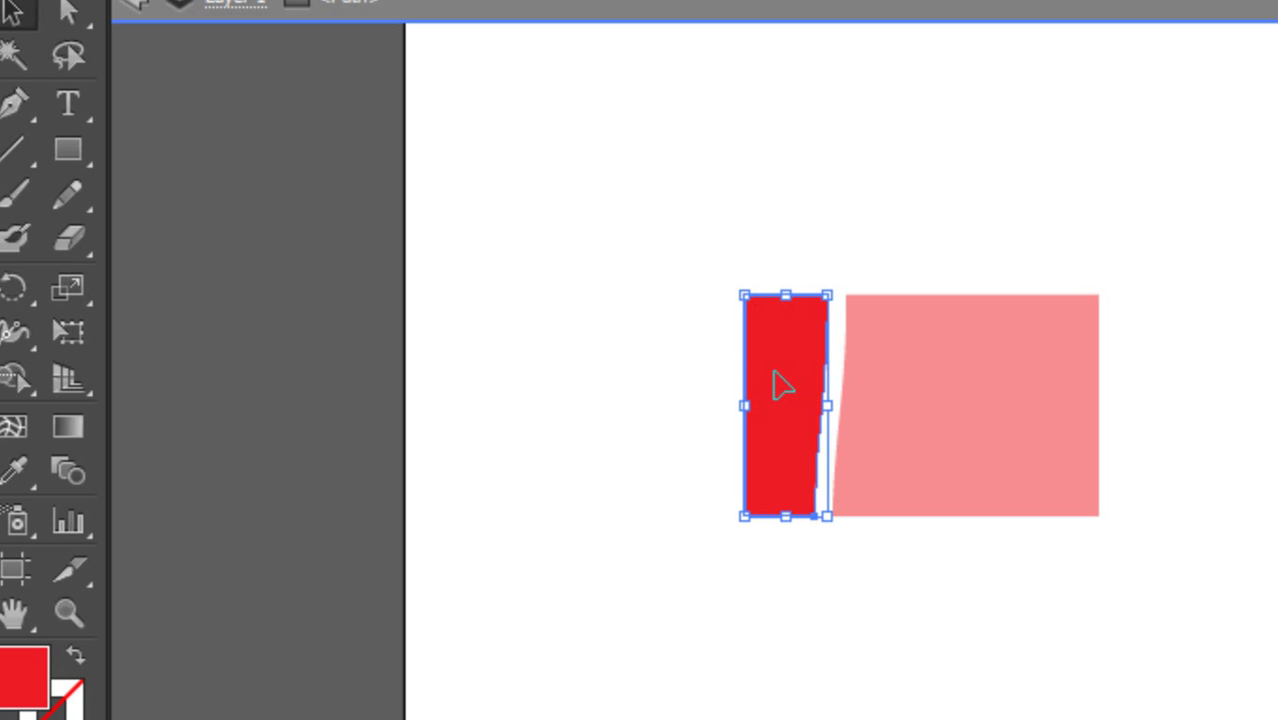
left_click_drag(778, 386, 574, 365)
left_click(337, 106)
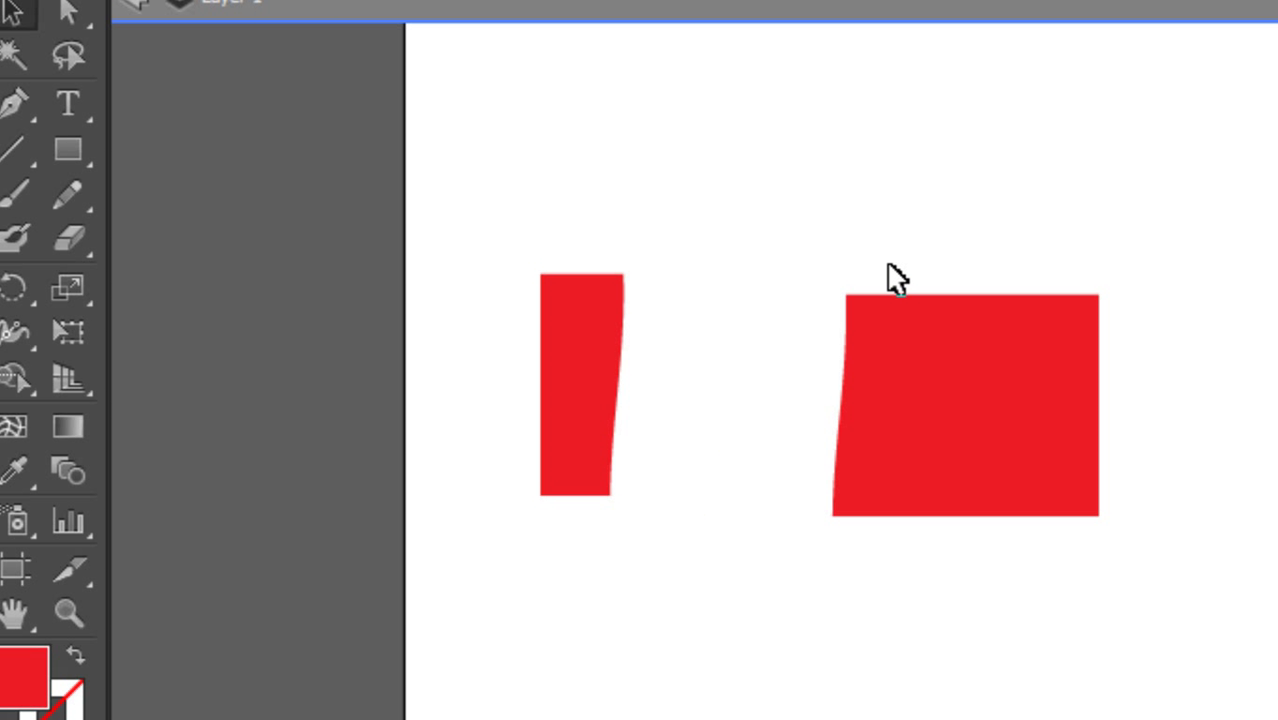
Step: Move the large right piece up and to the right, and bring the narrow piece closer to it
left_click(893, 328)
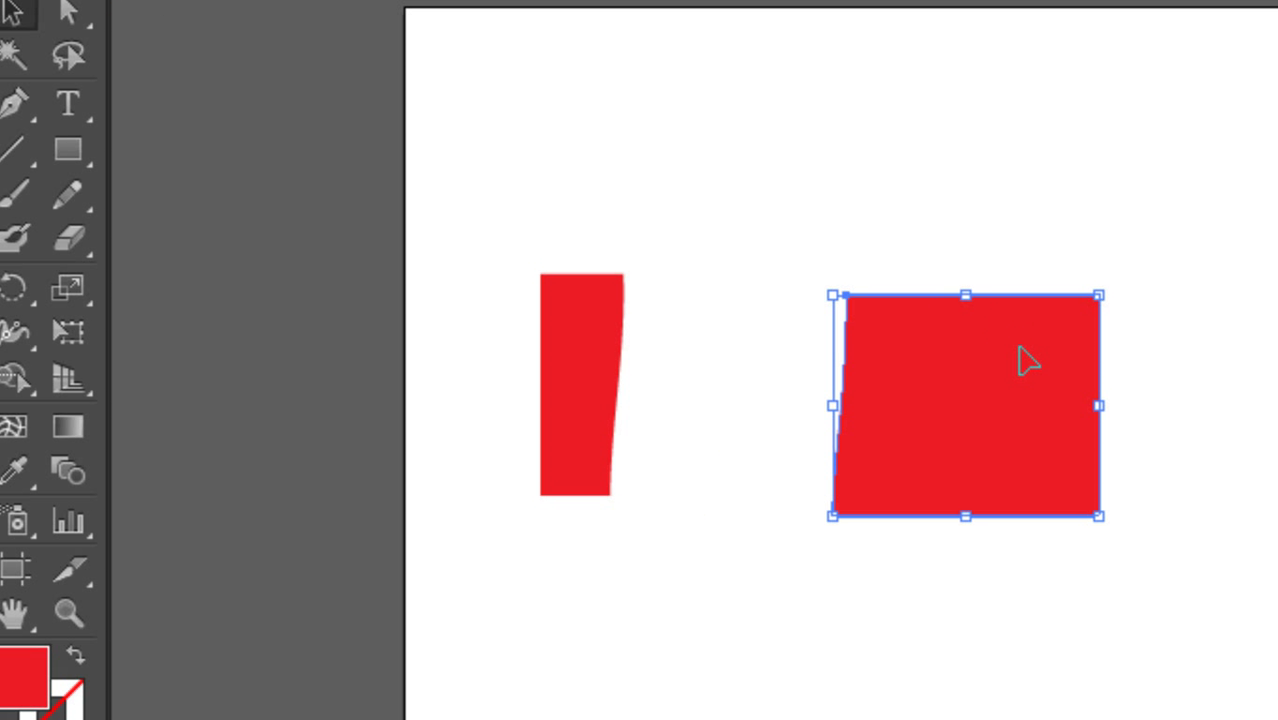
left_click_drag(1021, 357, 1084, 273)
left_click_drag(617, 335, 772, 282)
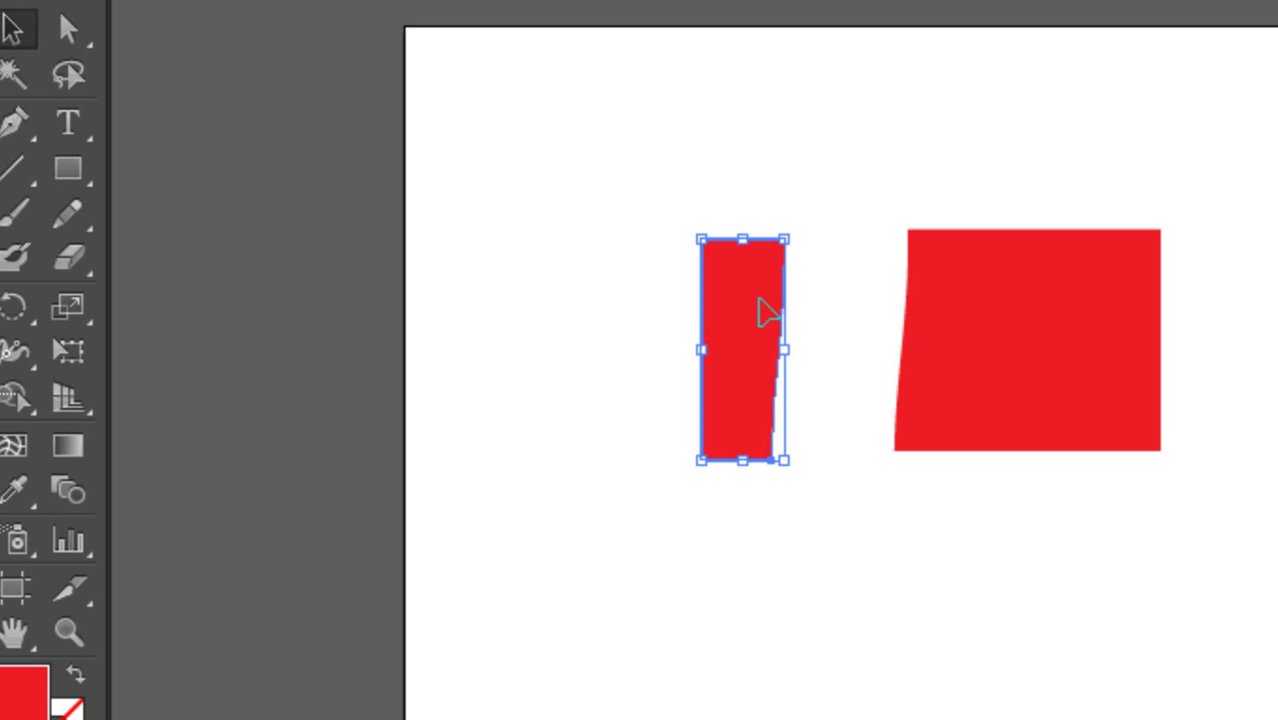
Step: Select the narrow and the large red pieces in turn to examine them as separate shapes, and deselect them
left_click(855, 260)
left_click(716, 270)
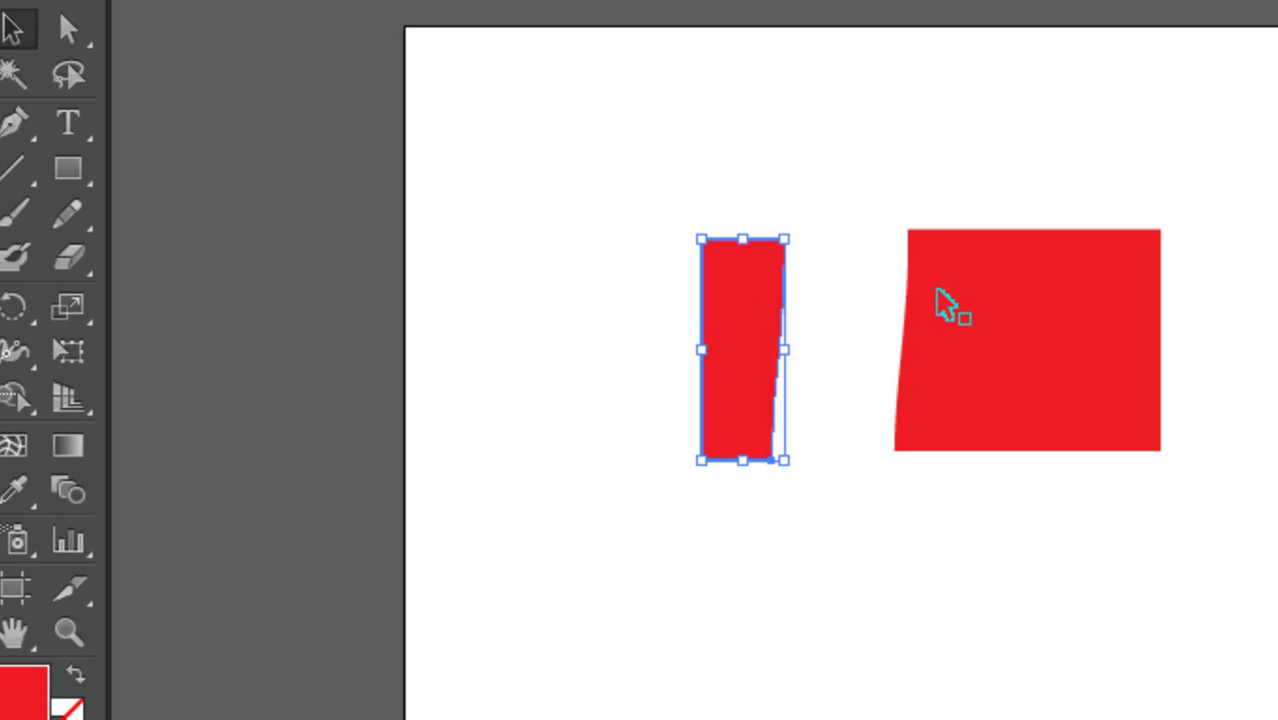
left_click(950, 290)
left_click(736, 294)
left_click(852, 606)
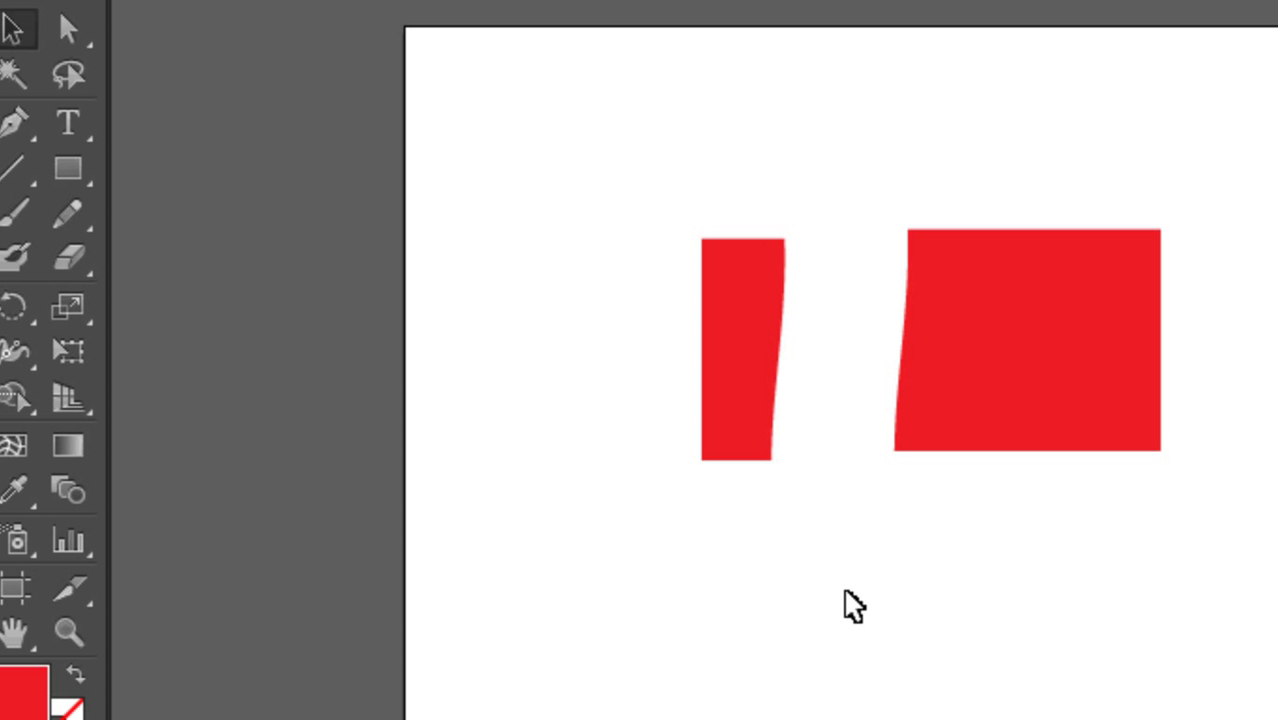
Step: Cut the large red piece with the Scissors tool from its bottom-left corner to a point on its top edge
left_click(90, 270)
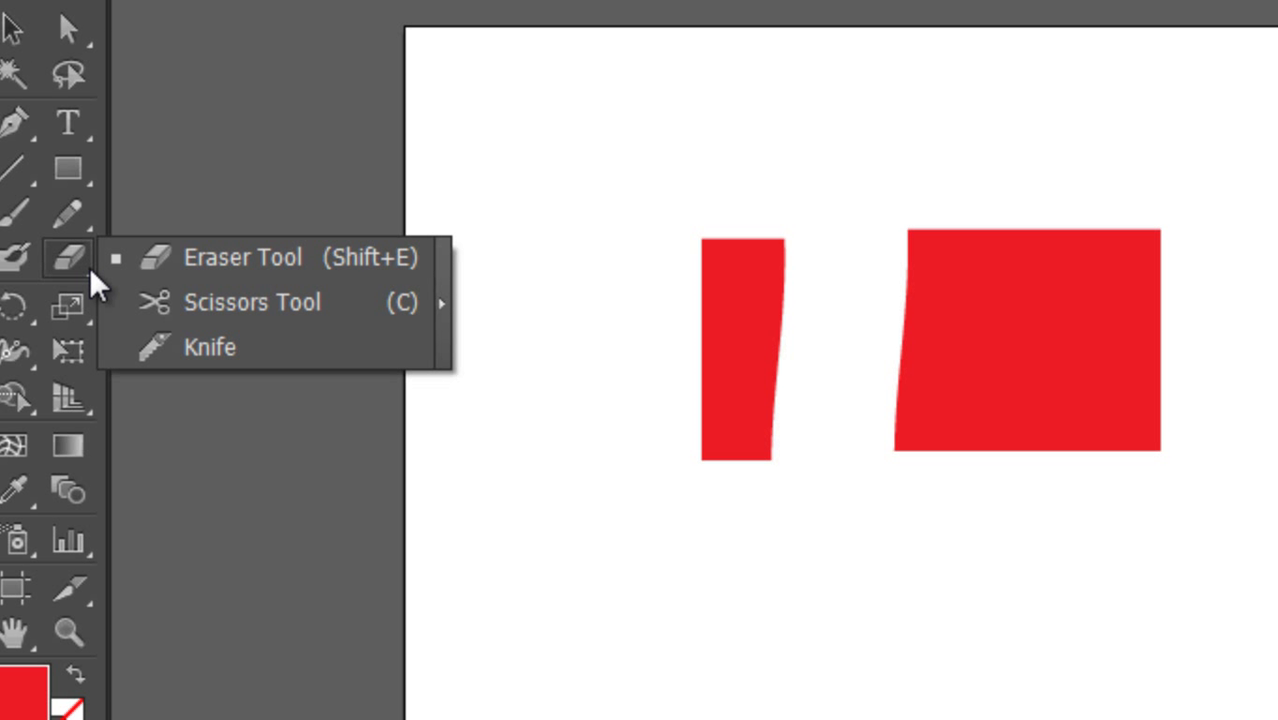
left_click(160, 302)
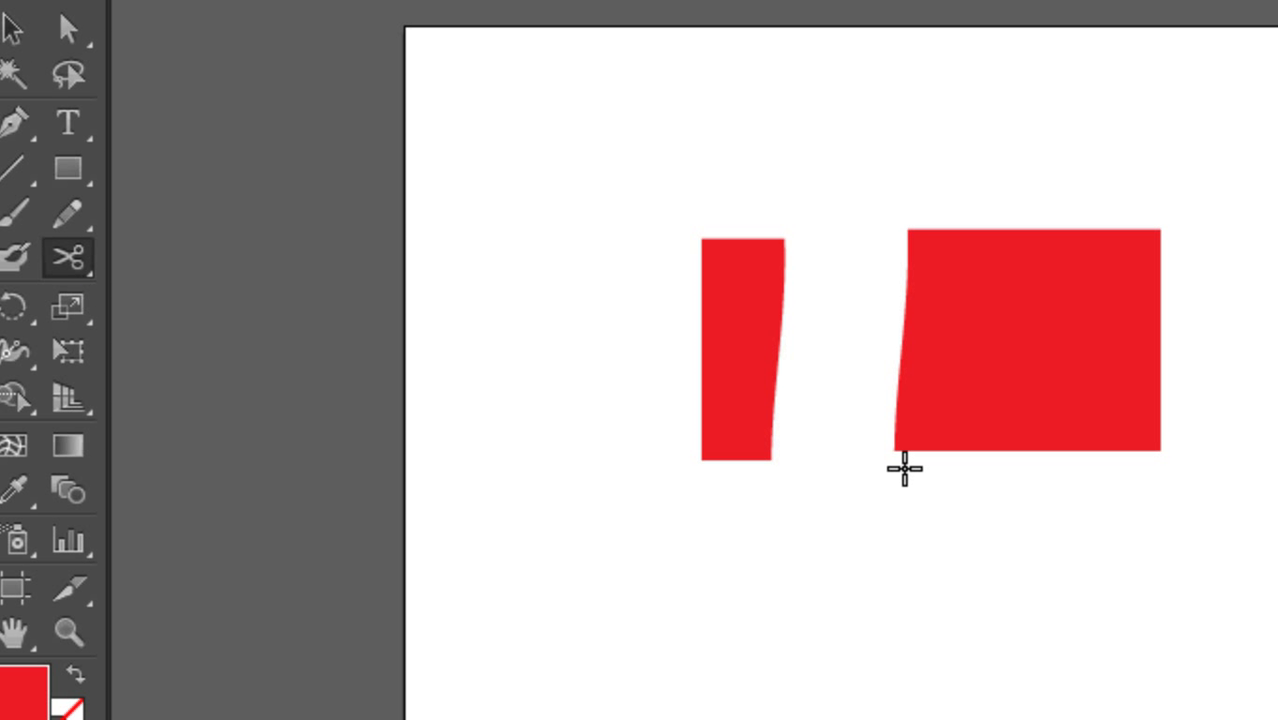
left_click(891, 450)
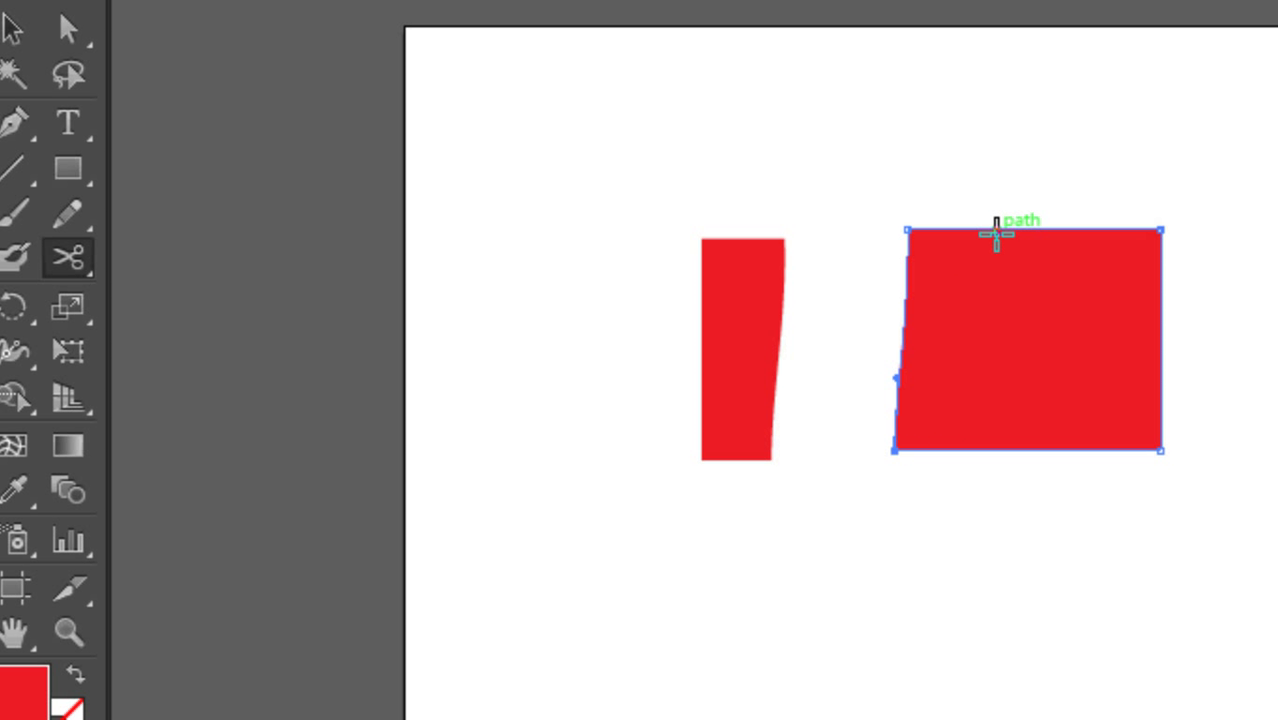
left_click(996, 230)
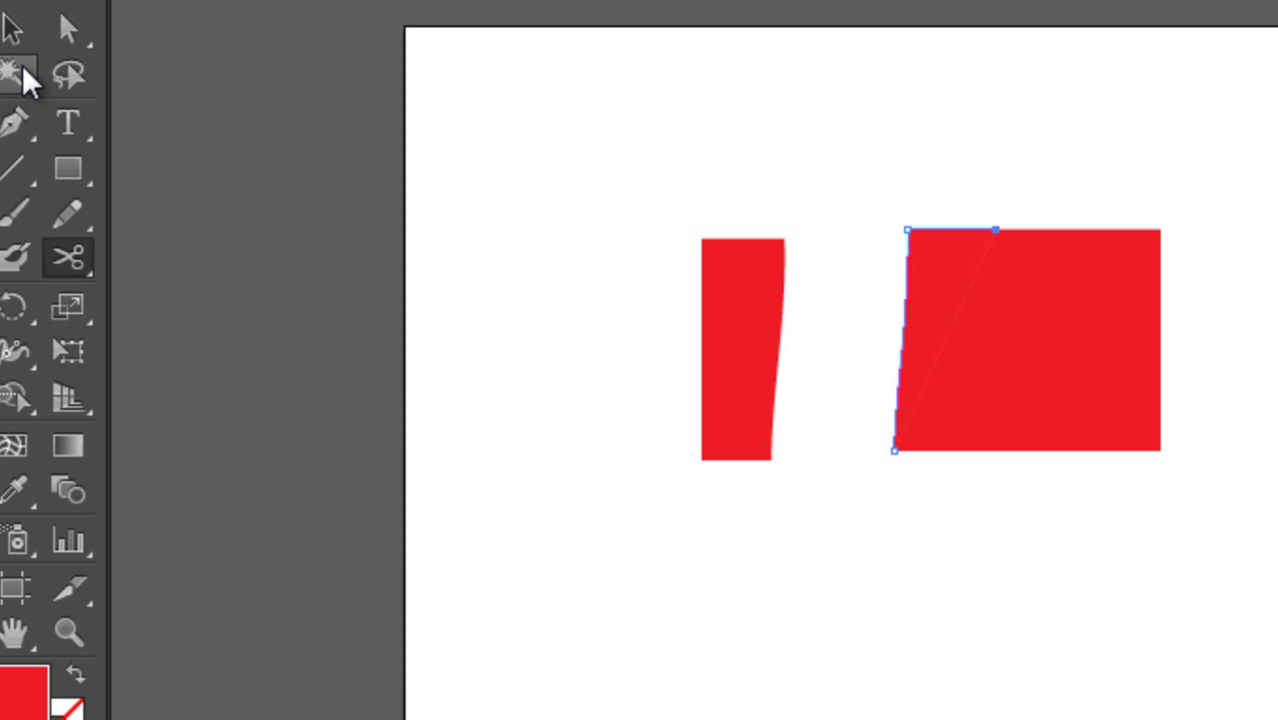
Step: Isolate the triangular piece cut off by the scissors, move it up and to the left, and exit isolation mode
left_click(18, 27)
double_click(942, 278)
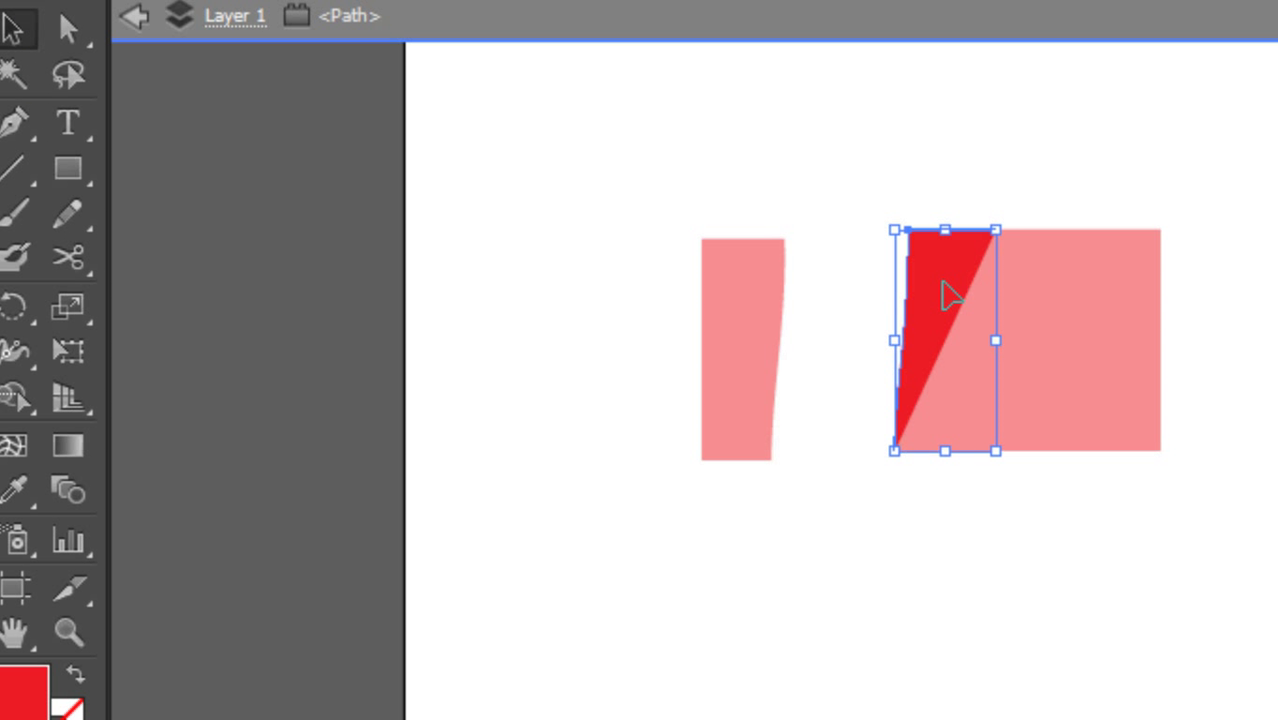
left_click_drag(942, 278, 877, 184)
left_click(1078, 332)
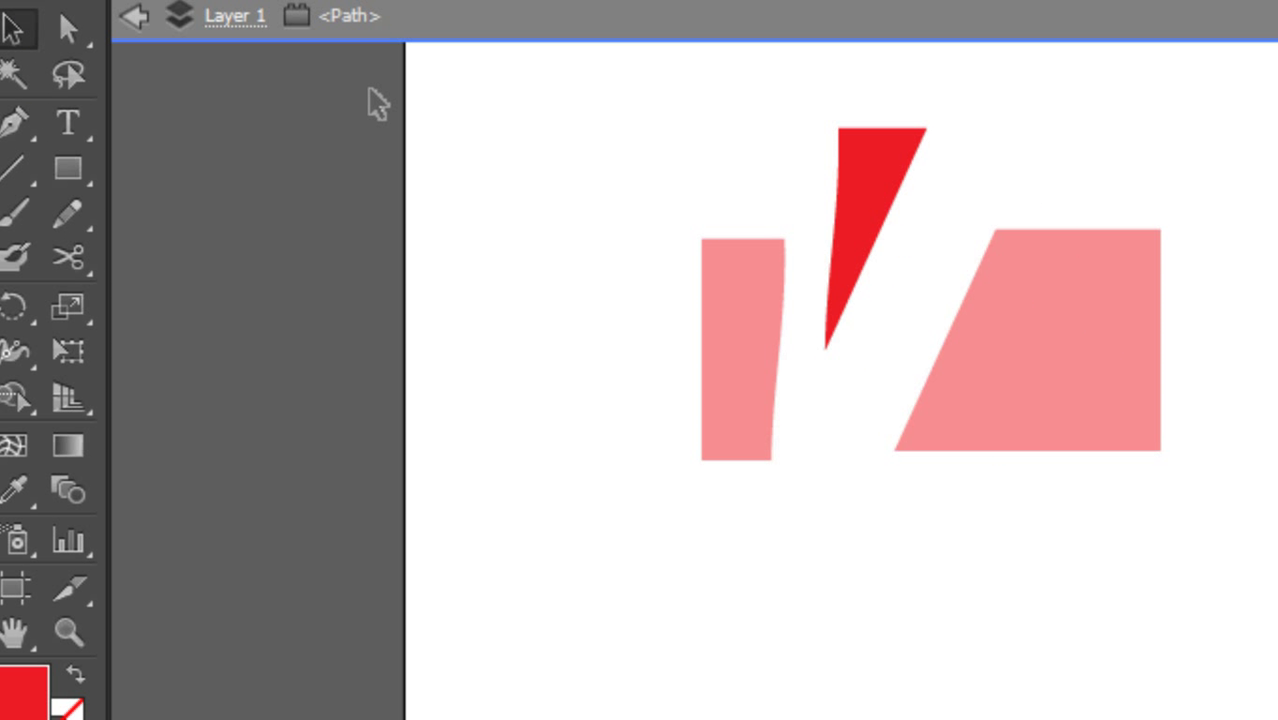
left_click(133, 15)
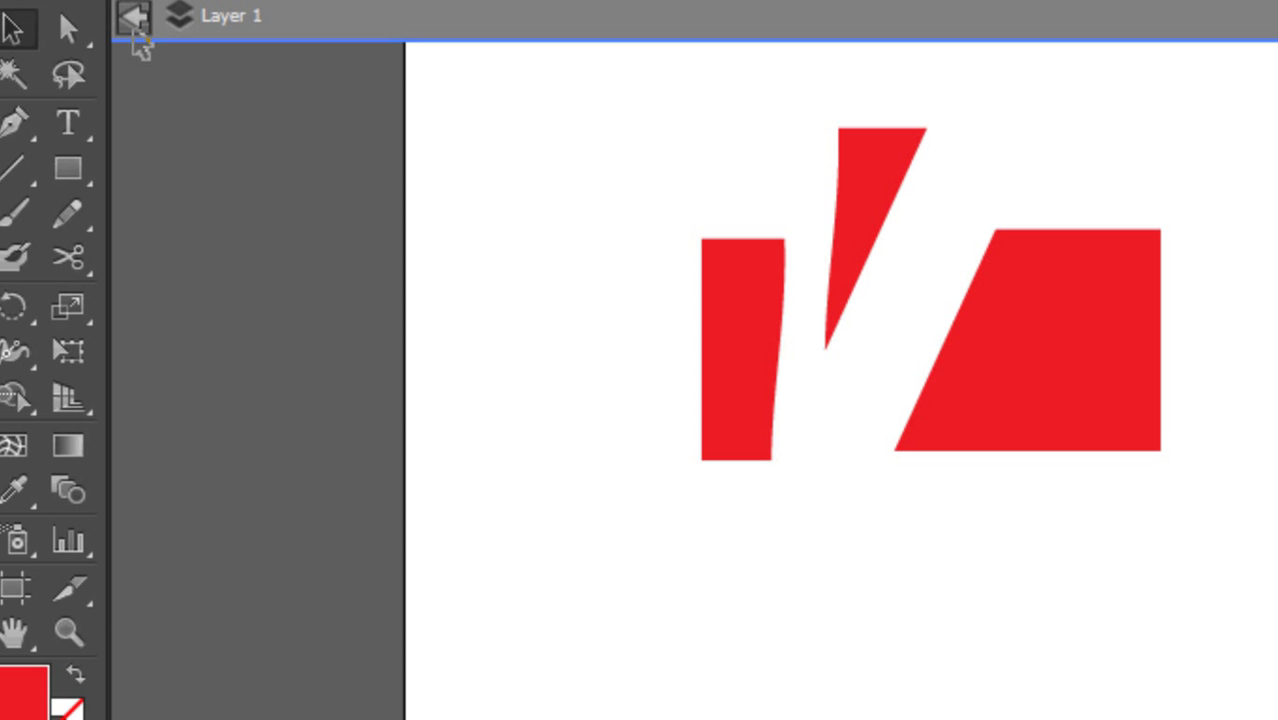
left_click(133, 15)
Step: Move the large slanted piece down and to the right, and lower the triangle beside the narrow piece
left_click_drag(1078, 332, 1142, 397)
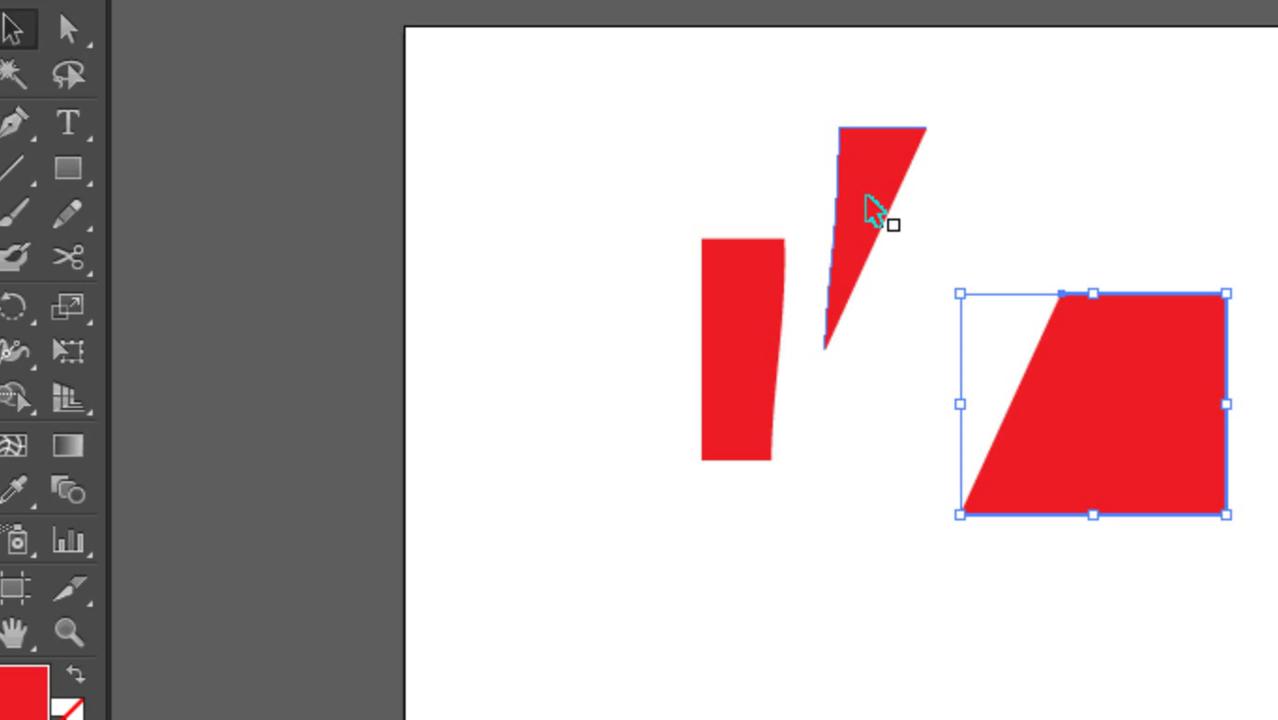
left_click_drag(873, 208, 866, 352)
Step: Cut the large slanted piece across its middle along a curved freehand line with the Knife tool
left_click(1090, 386)
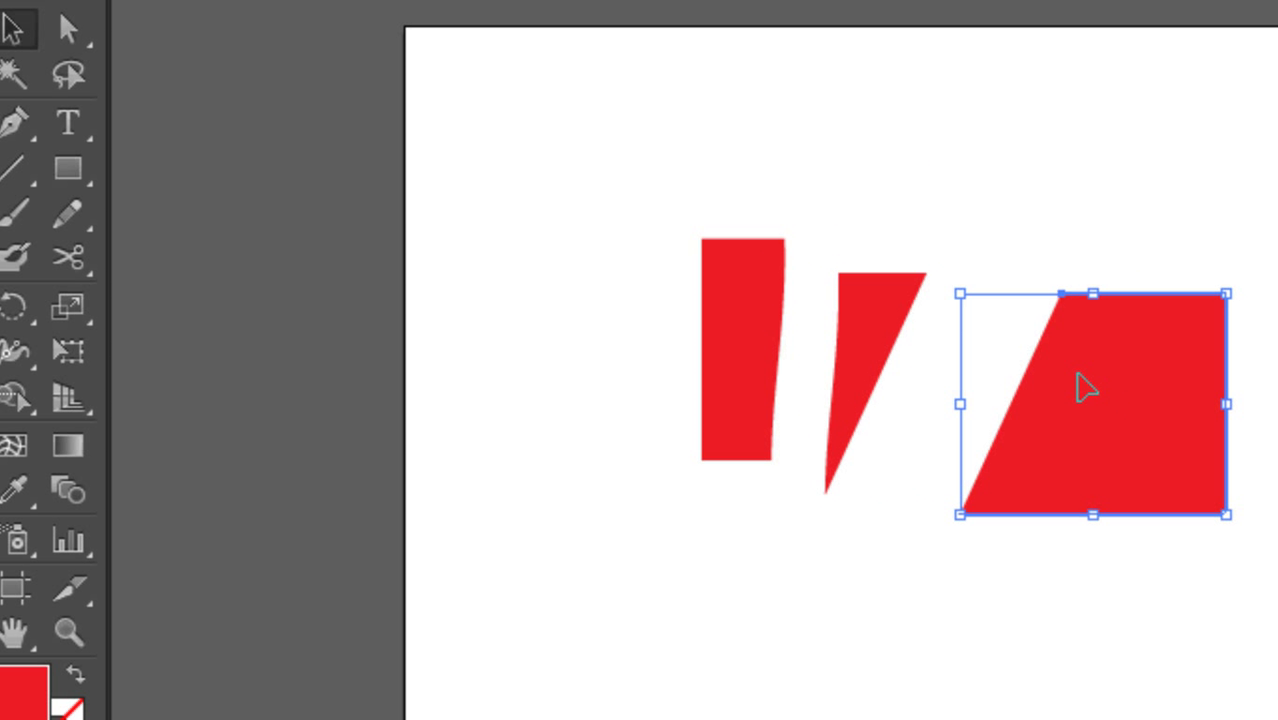
left_click_drag(94, 282, 152, 350)
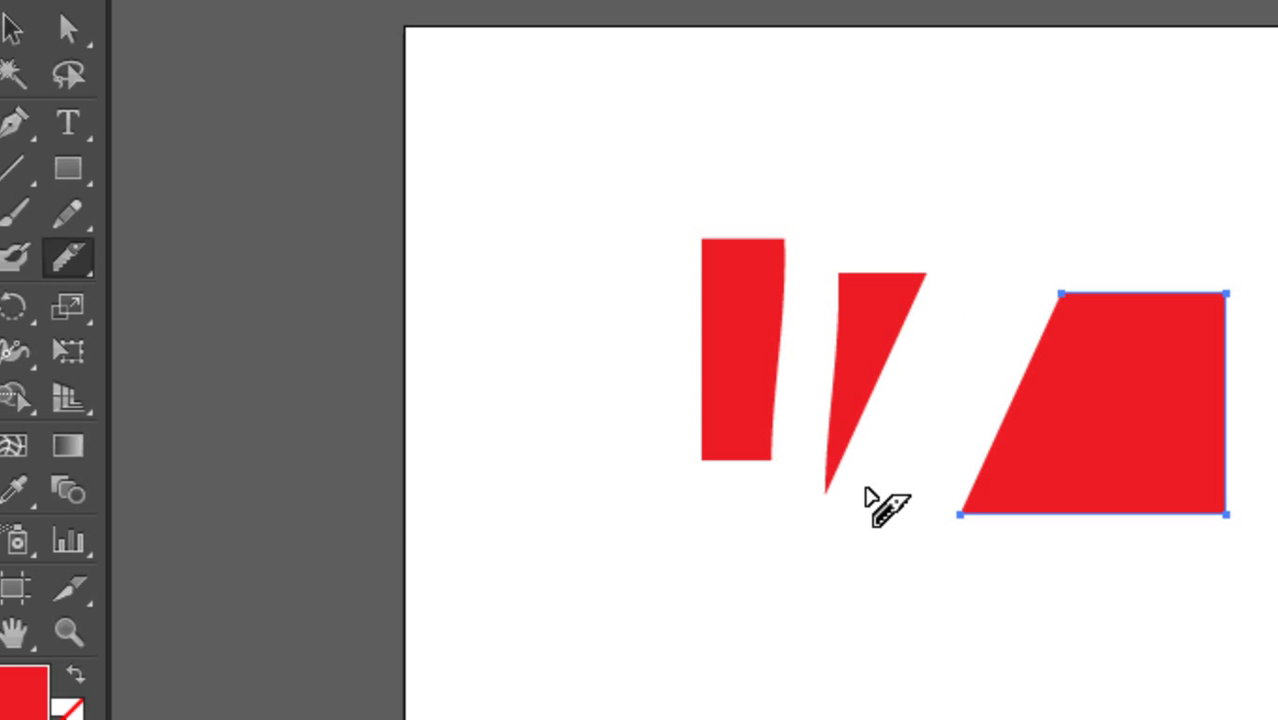
mouse_move(918, 434)
left_mouse_down()
mouse_move(976, 409)
mouse_move(1118, 462)
mouse_move(1276, 370)
left_mouse_up()
Step: Isolate the upper half of the knife-cut piece, move it upward away from the lower half, and exit isolation mode
left_click(12, 28)
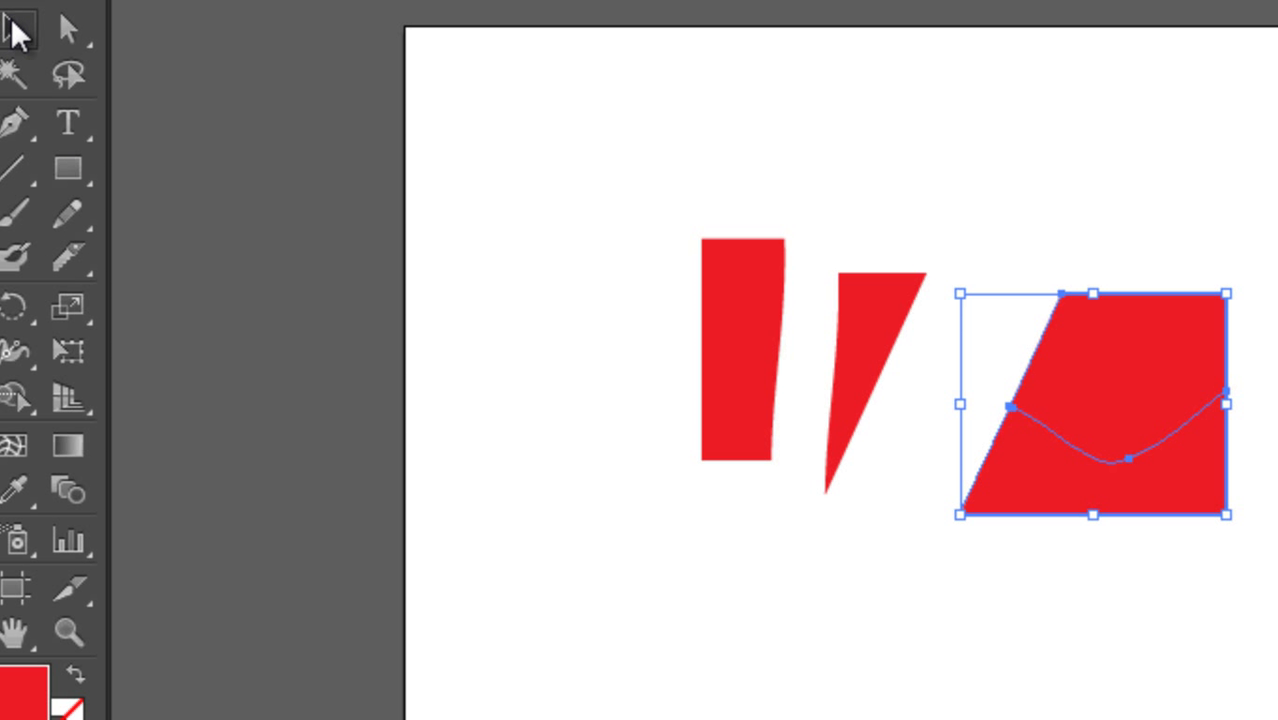
double_click(1157, 384)
left_click_drag(1157, 384, 1177, 229)
left_click(136, 18)
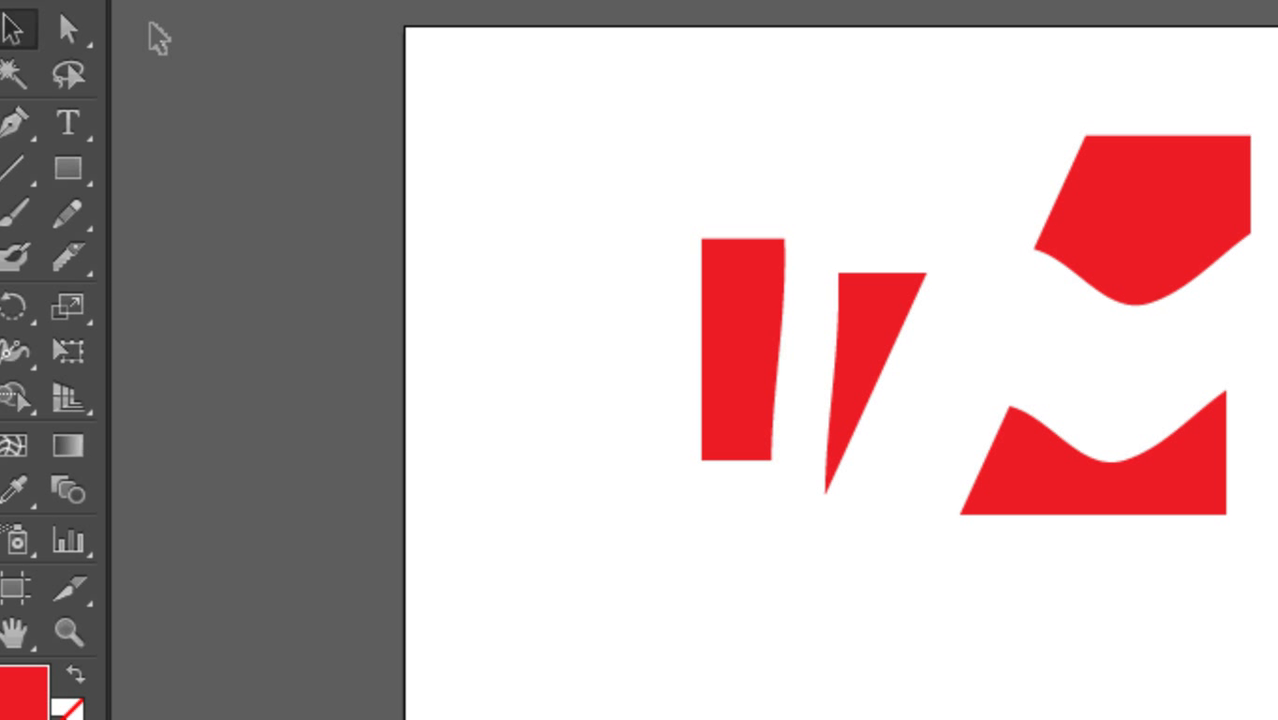
Step: Move the lower half of the knife-cut piece further down and select the triangular piece
left_click_drag(1068, 482, 1066, 552)
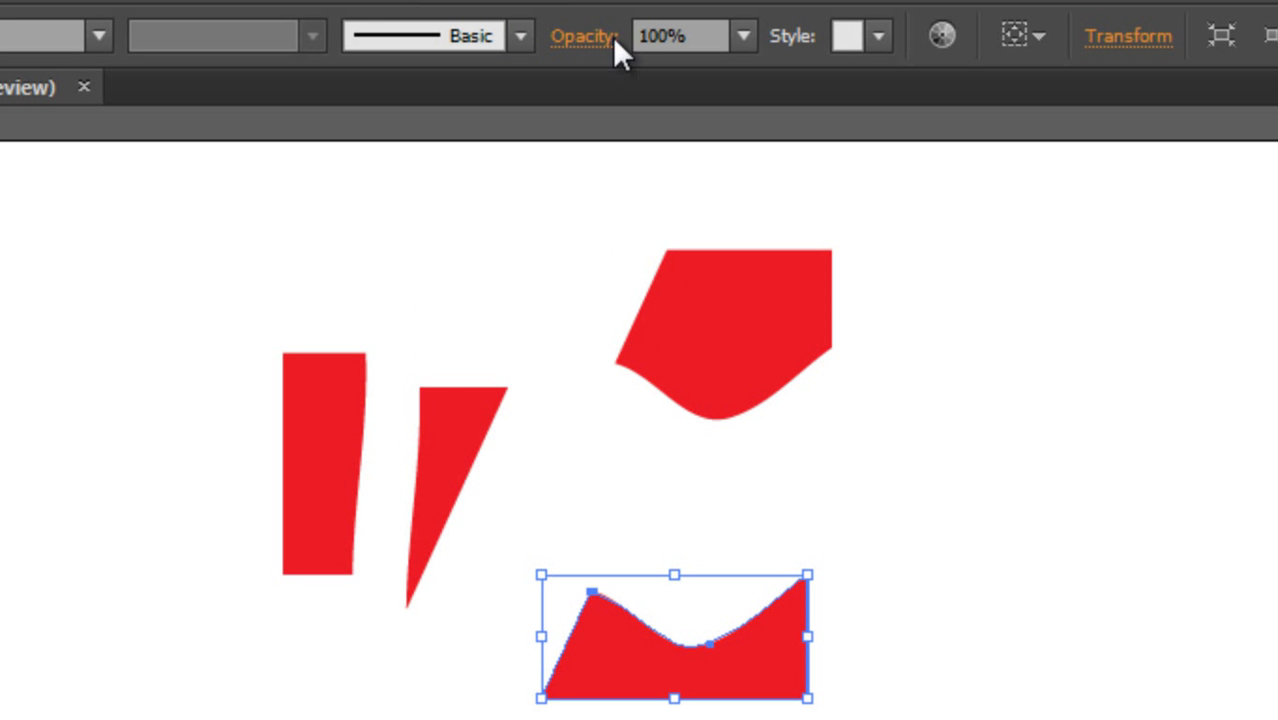
left_click(472, 461)
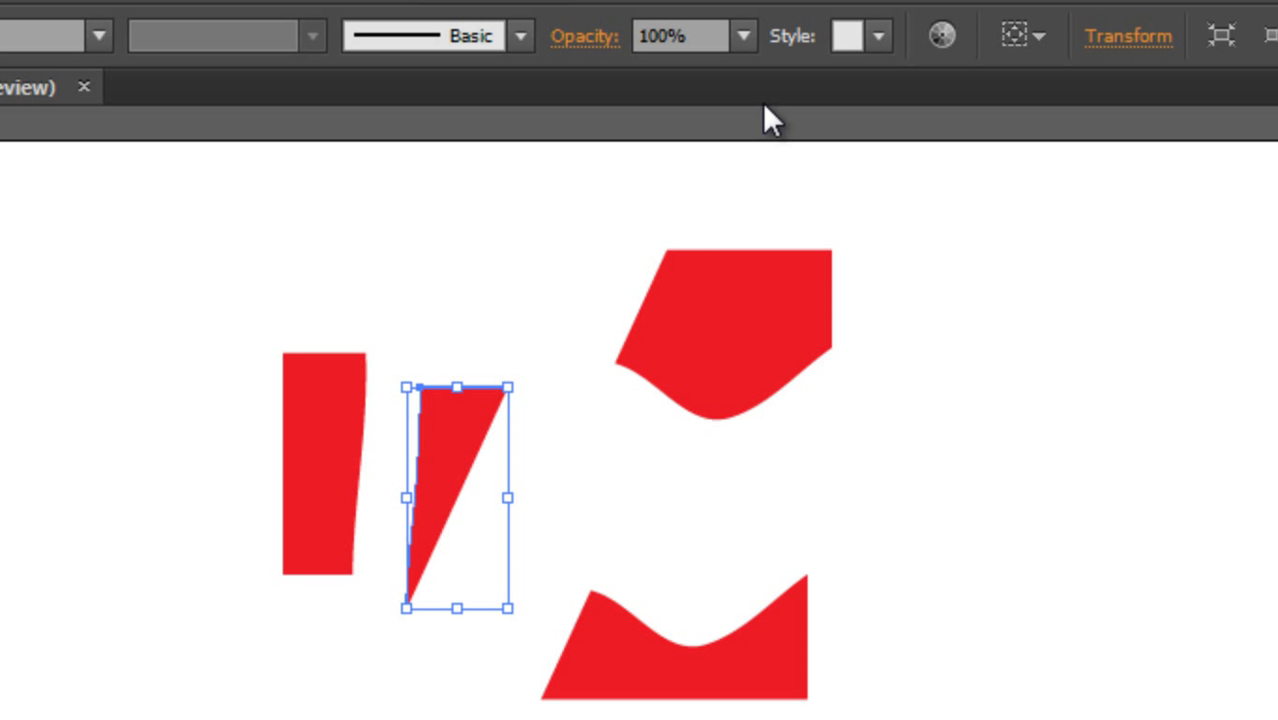
Step: Set the triangular piece's opacity to 50% and move it so it overlaps the slanted edge of the upper knife-cut piece
left_click(751, 44)
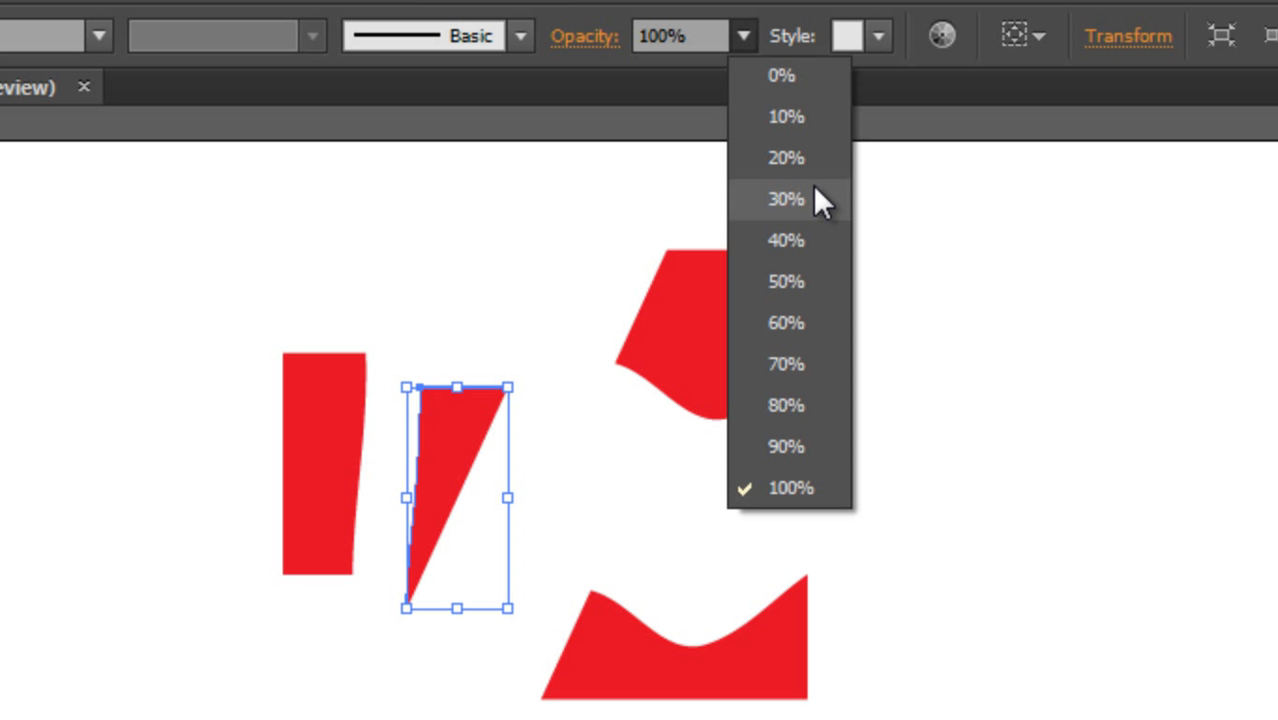
left_click(793, 274)
left_click(788, 510)
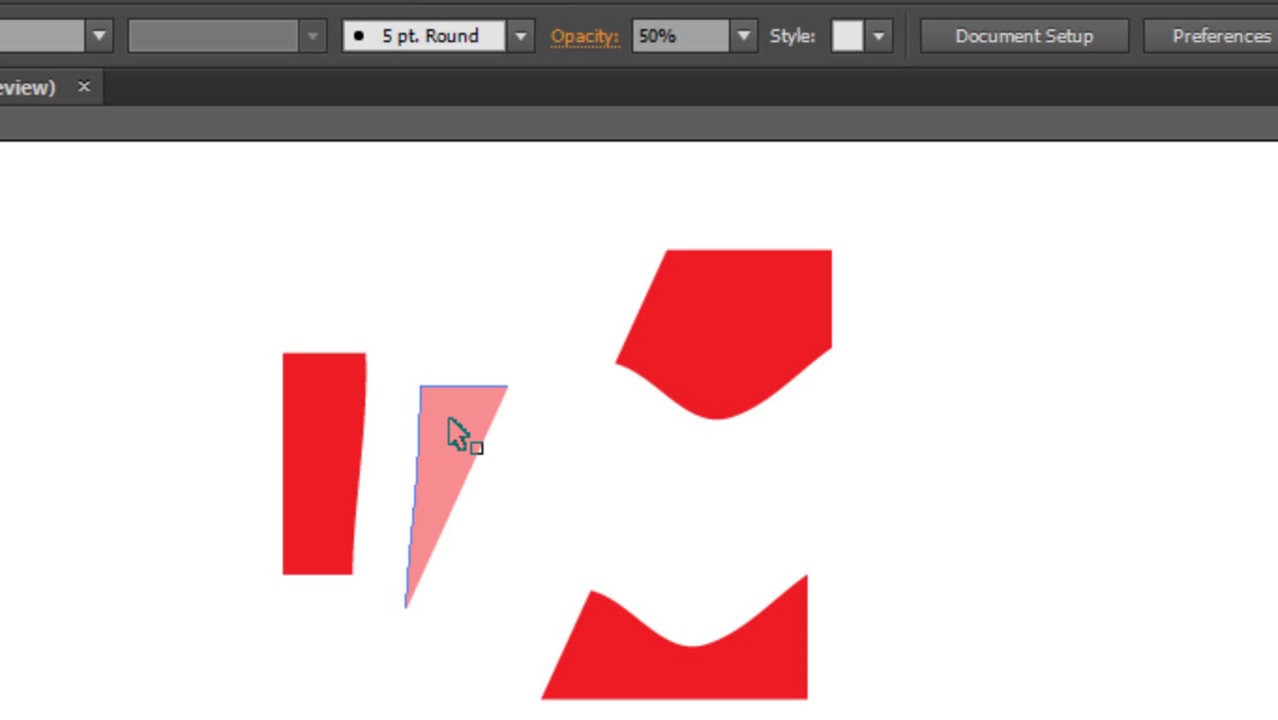
left_click_drag(455, 432, 639, 289)
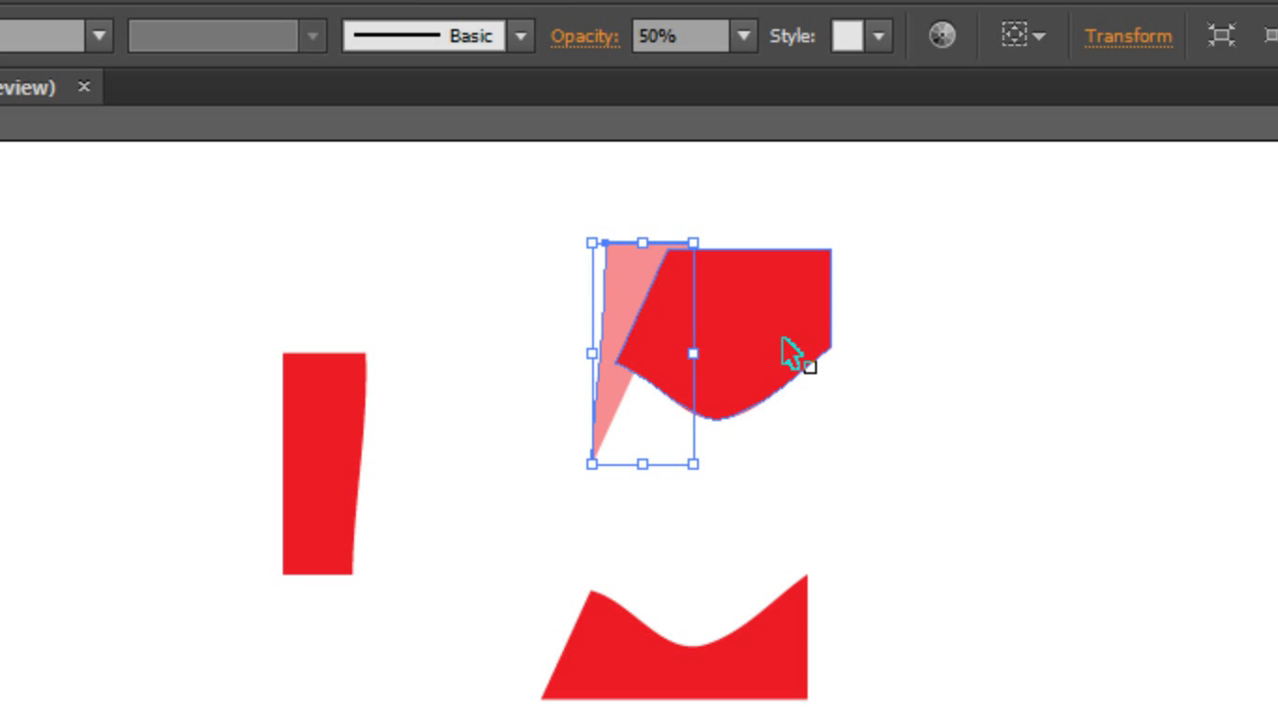
Step: Move the upper knife-cut piece down and to the right, off the triangle, and set its opacity to 40%
left_click_drag(788, 352, 882, 417)
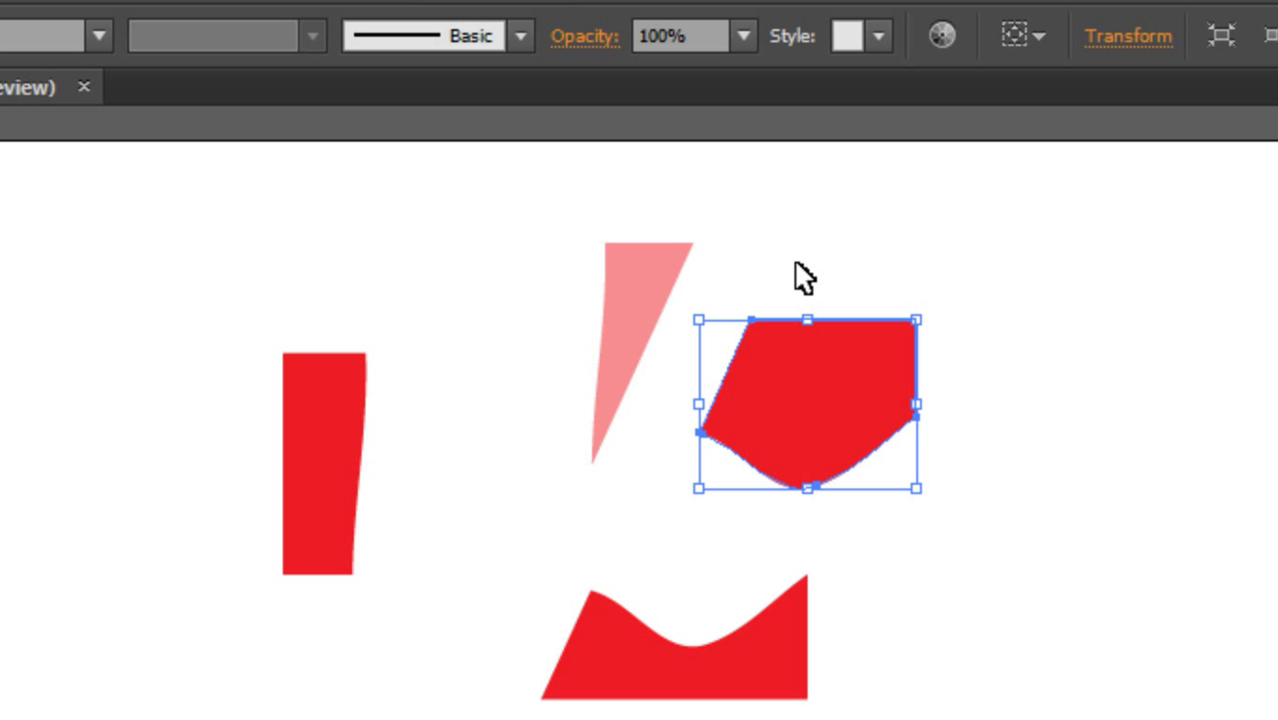
left_click(750, 38)
left_click(790, 245)
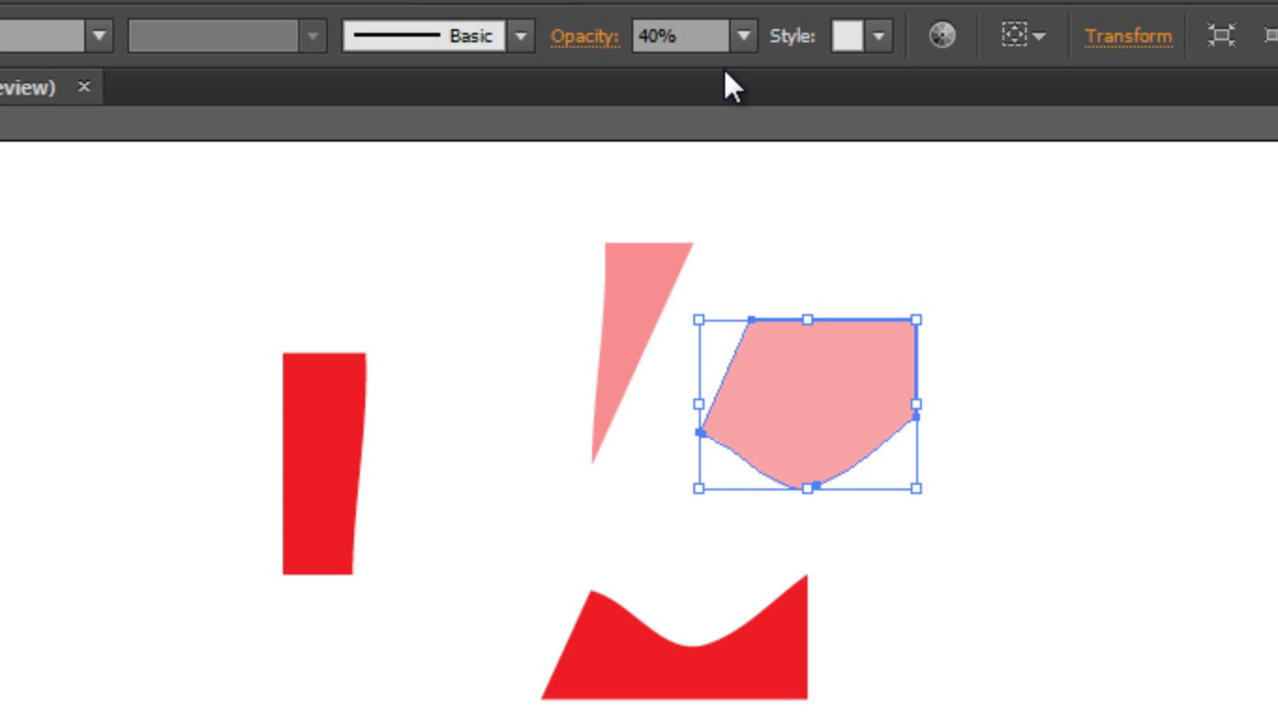
Step: Set the upper knife-cut piece's opacity to 0%
left_click(742, 38)
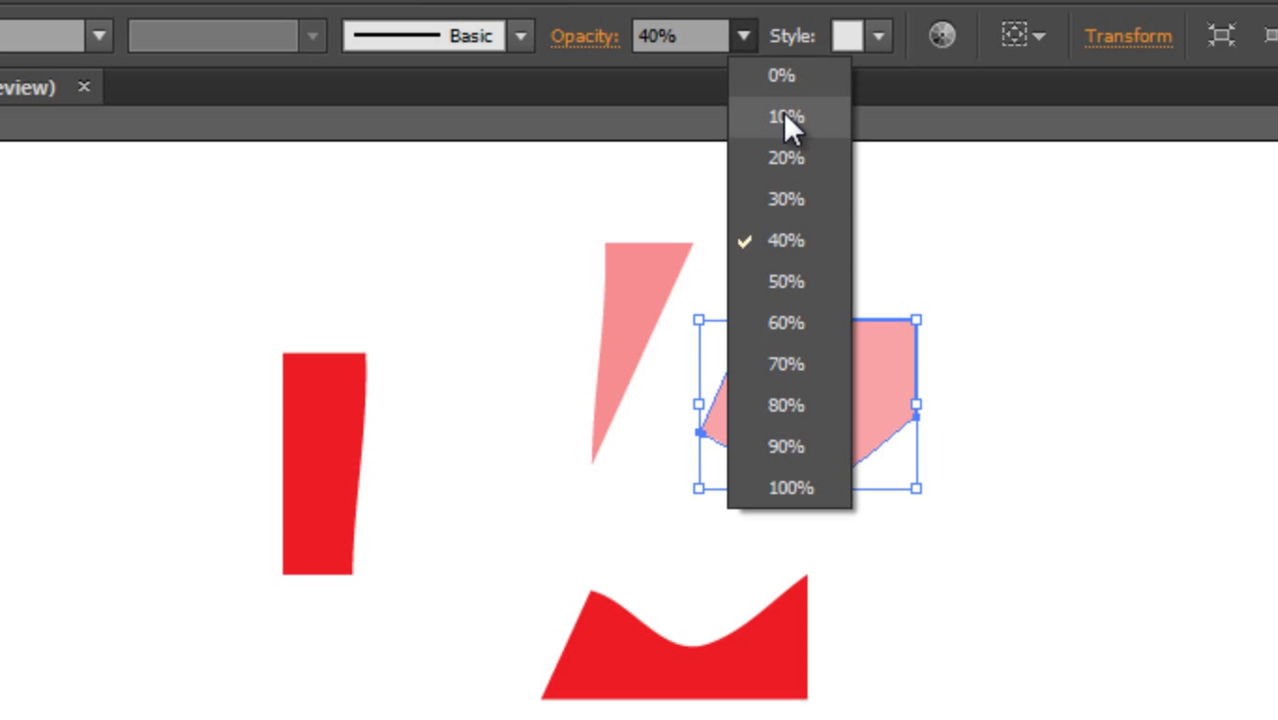
left_click(298, 400)
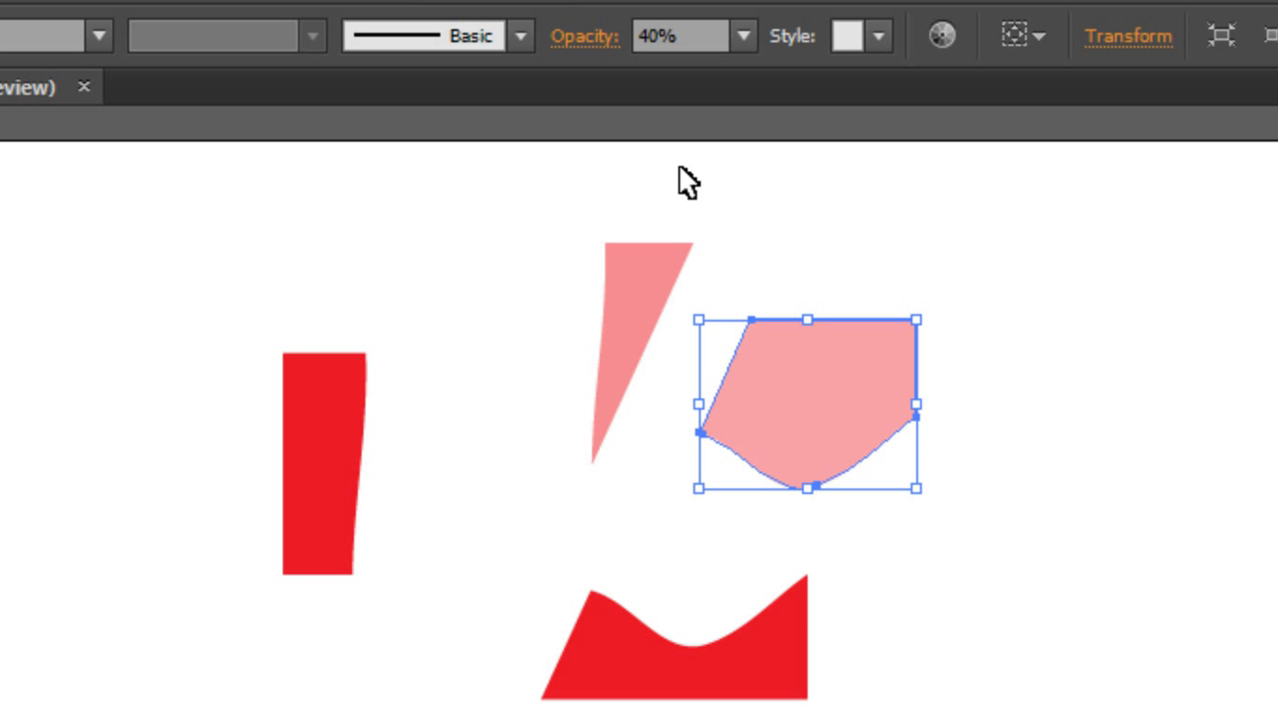
left_click(745, 36)
left_click(788, 75)
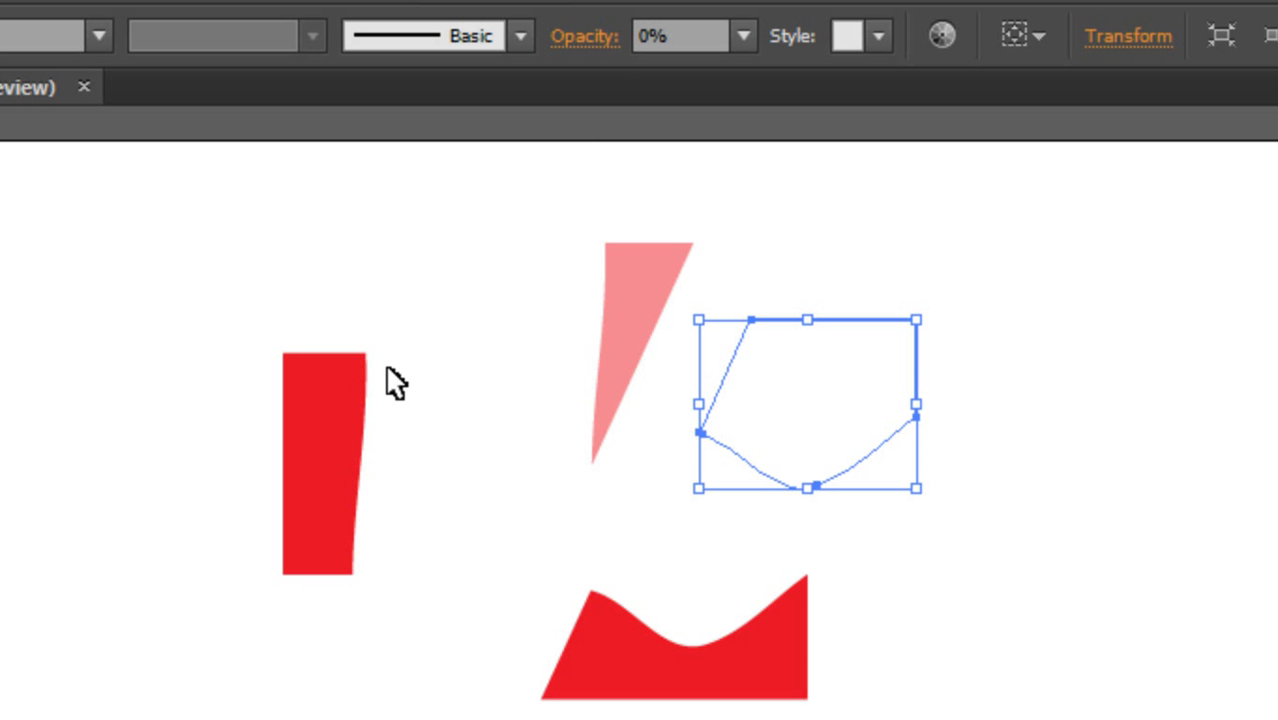
Step: Select the narrow piece and set its opacity to 0%
left_click(345, 400)
left_click(743, 36)
left_click(751, 78)
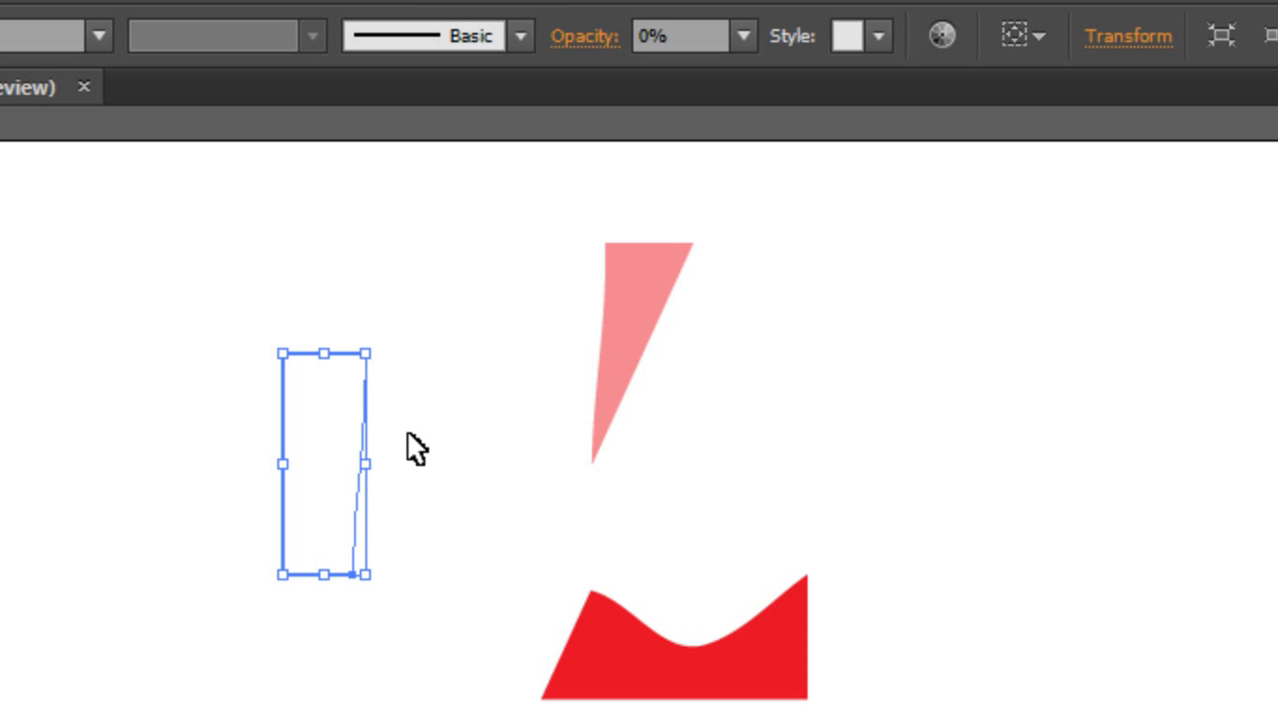
Step: Reselect the invisible narrow piece with a selection area, set its opacity to 10%, and deselect it
left_click(476, 441)
left_click_drag(399, 325, 140, 671)
left_click(743, 36)
left_click(776, 114)
left_click(556, 380)
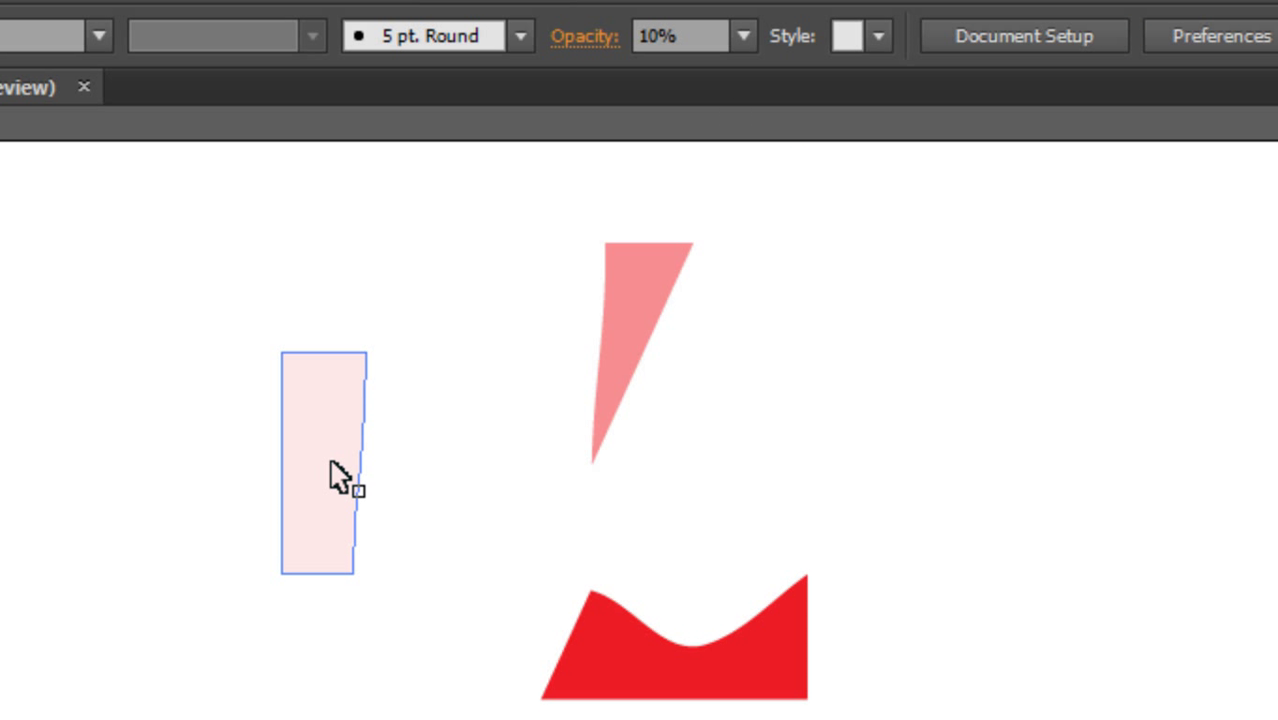
Step: Select the invisible upper knife-cut piece, set its opacity to 50%, and deselect it
left_click(740, 387)
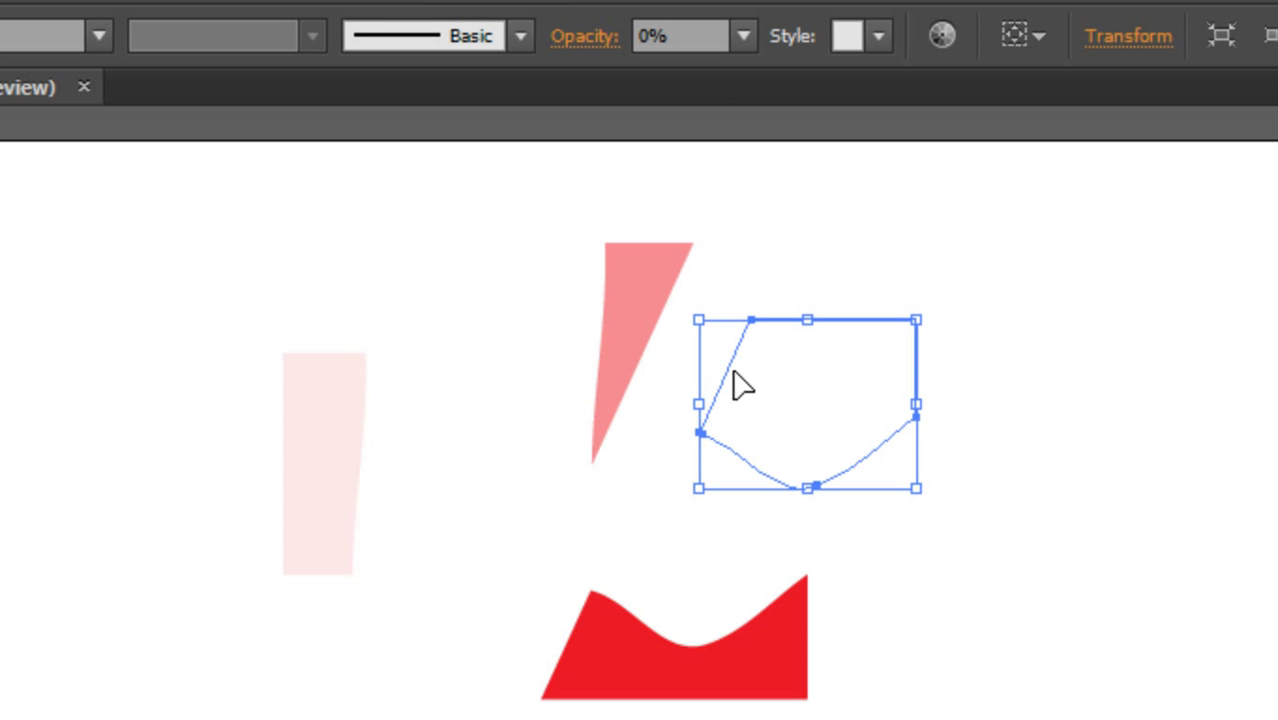
left_click(745, 36)
left_click(770, 282)
left_click(1068, 553)
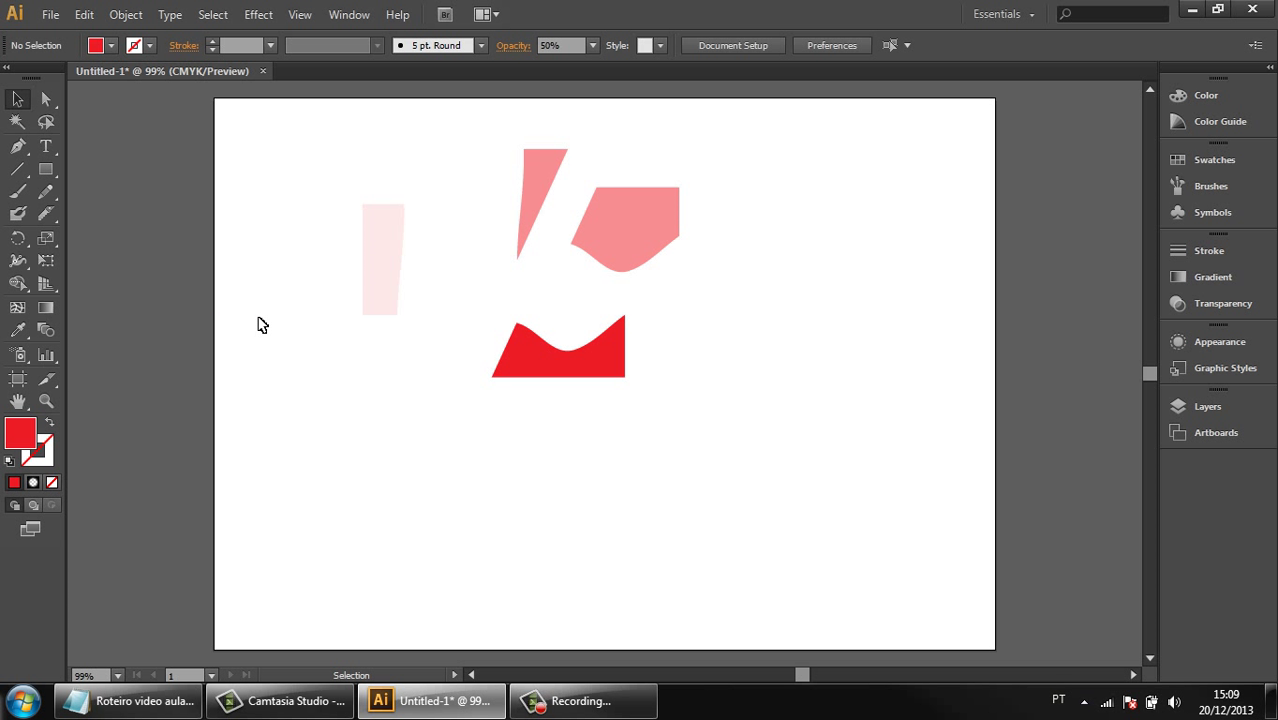
Step: Show the Pathfinder panel and place it clear of the shapes on the artboard
key("F9")
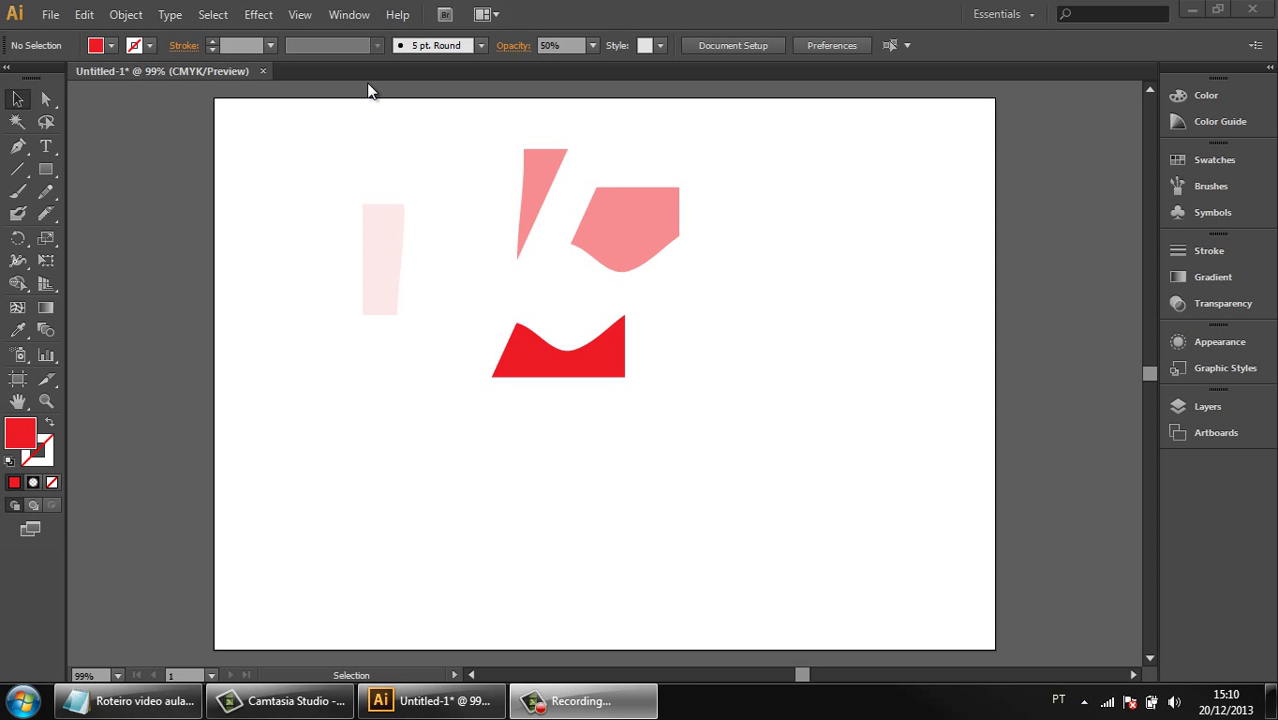
left_click(351, 27)
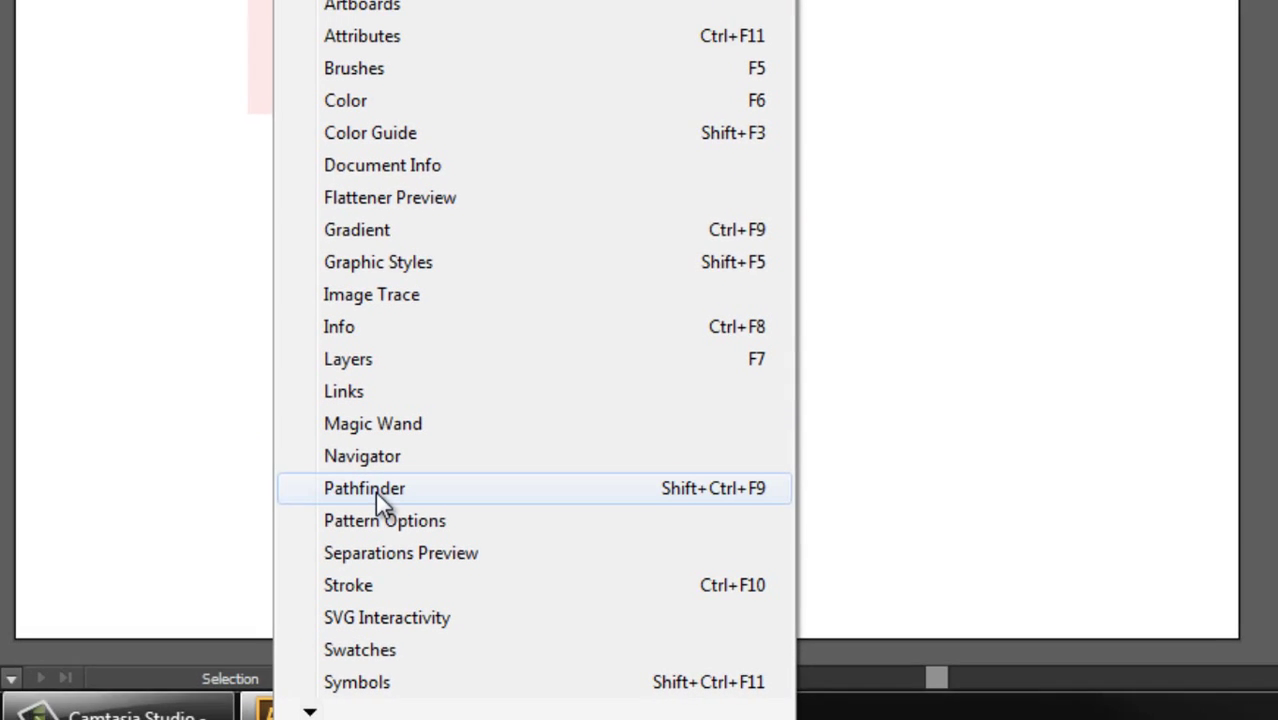
left_click(322, 442)
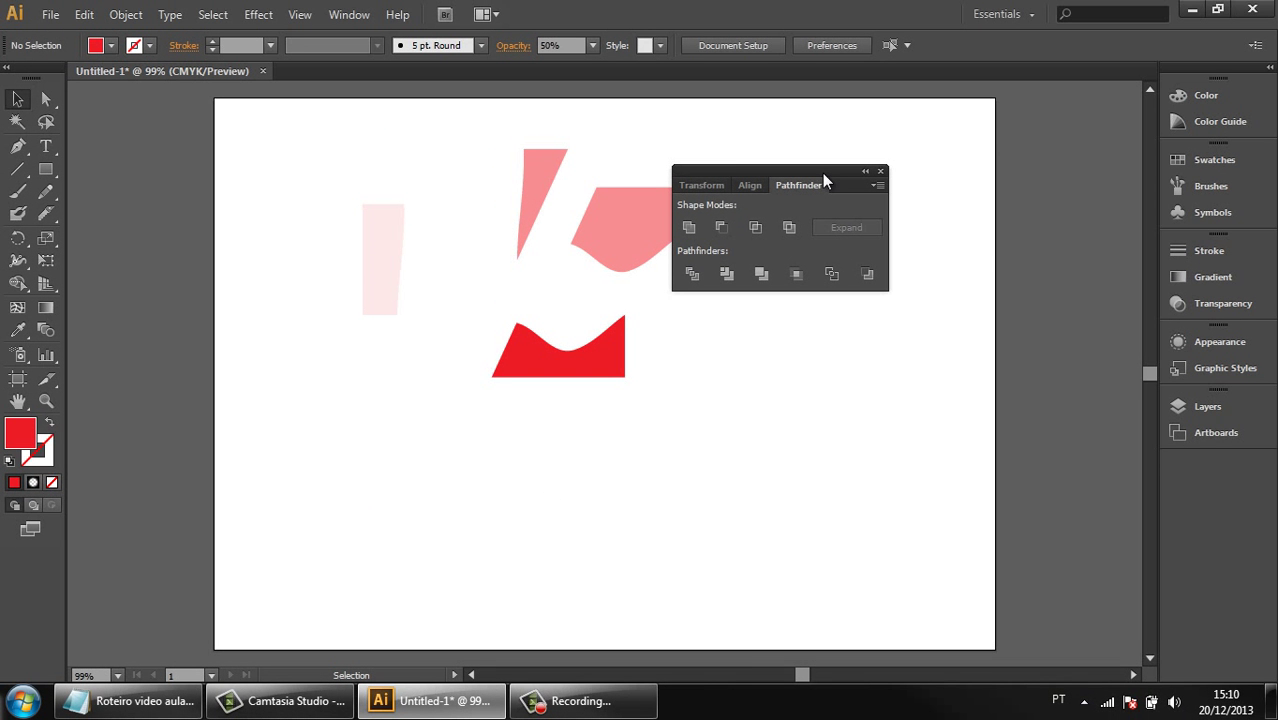
left_click_drag(822, 173, 931, 162)
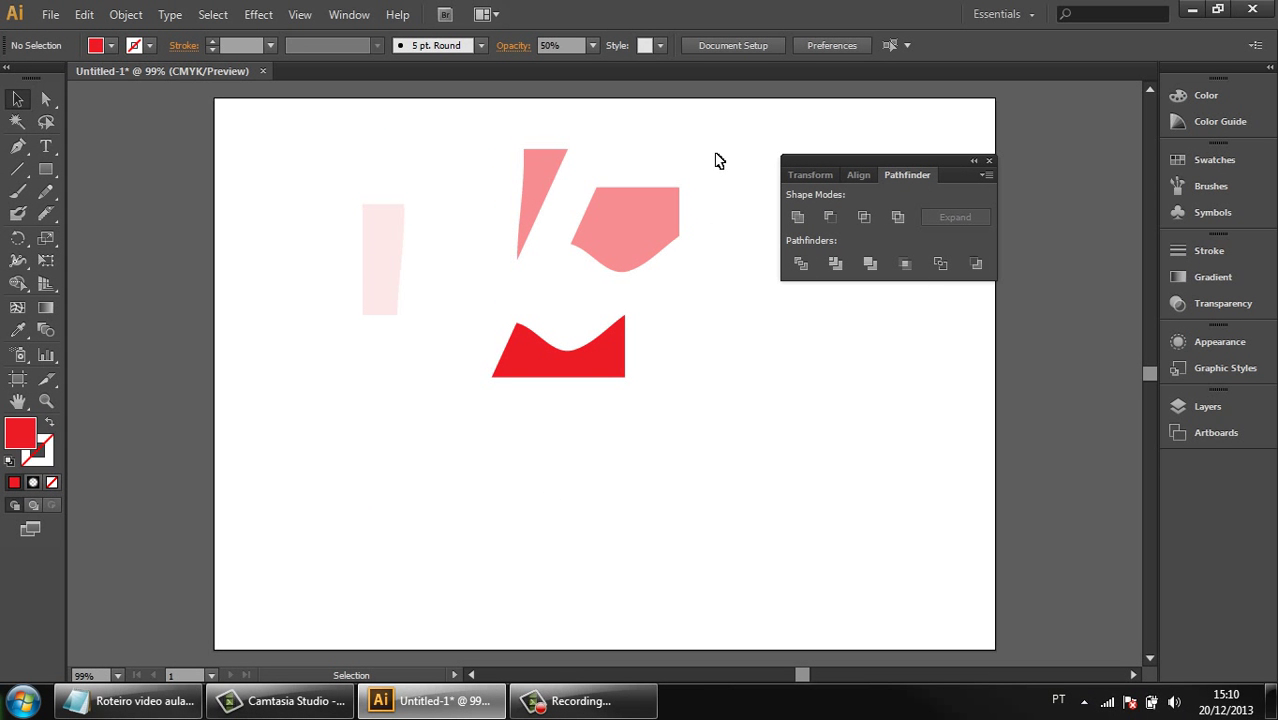
Step: Delete all the shapes from the artboard and shift the Pathfinder panel slightly inward
left_click_drag(721, 140, 326, 412)
key("Delete")
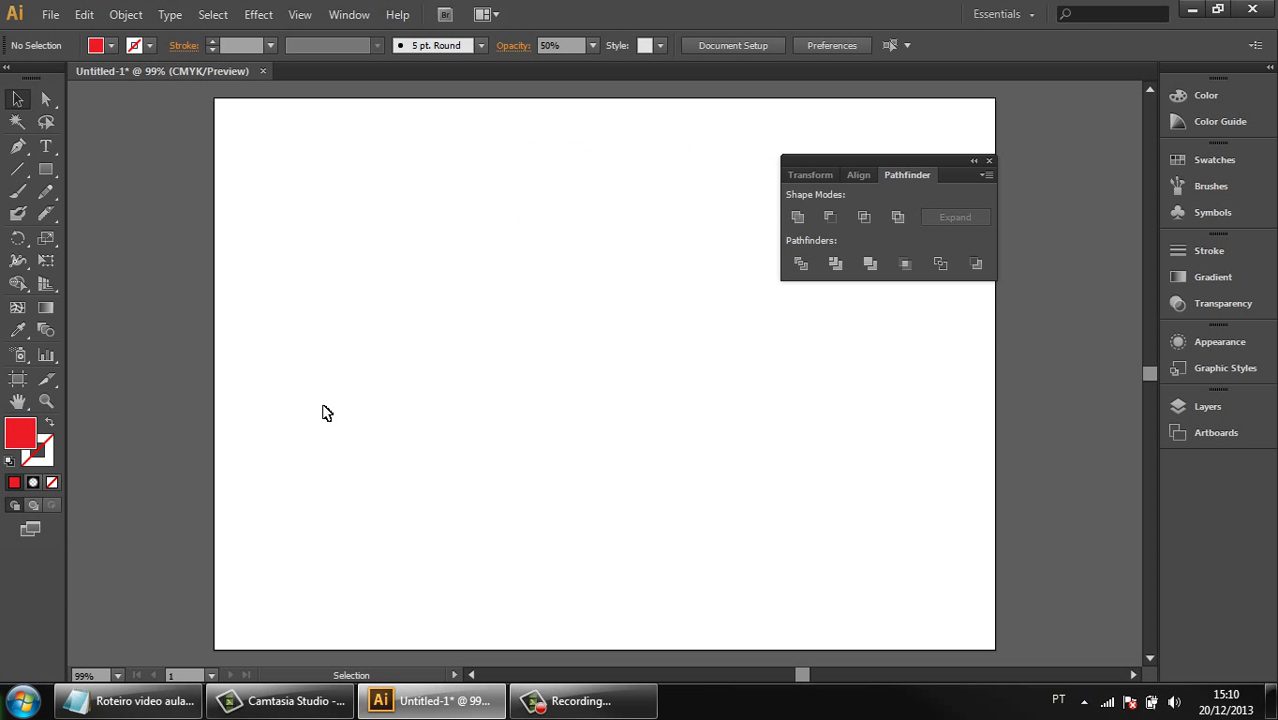
left_click_drag(956, 165, 917, 171)
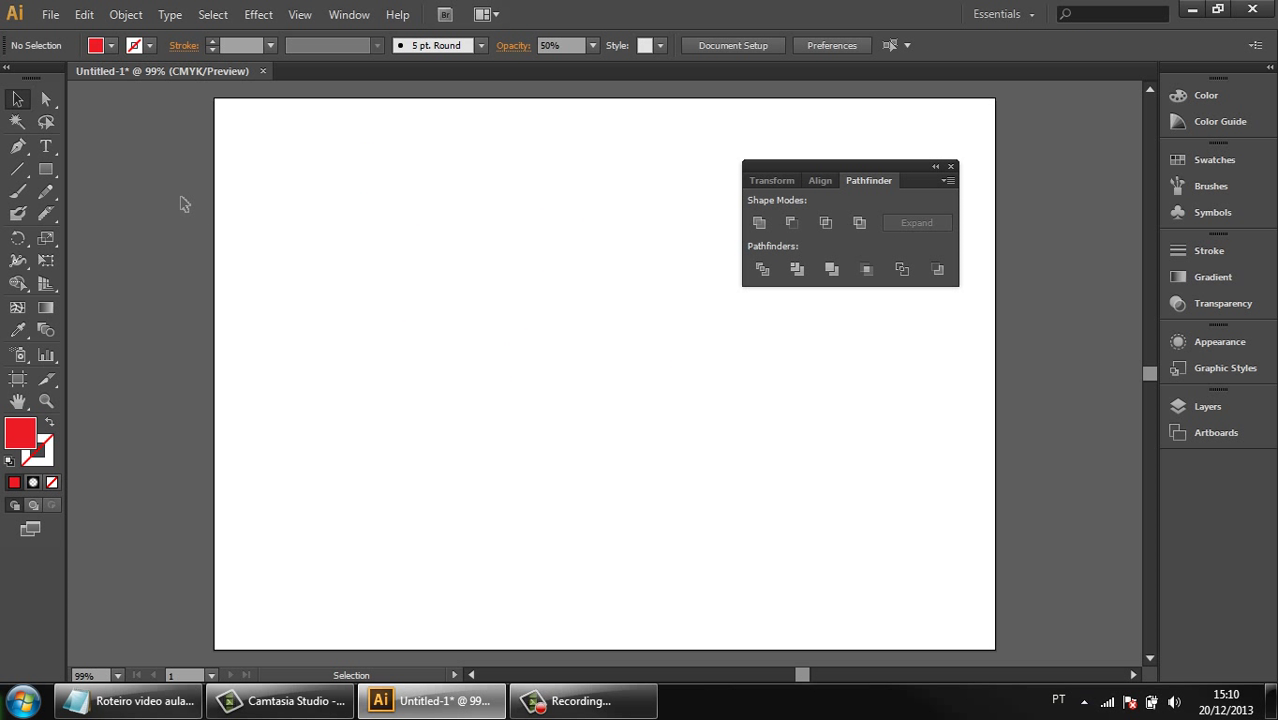
Step: Draw a red circle with the Ellipse tool and duplicate it to form a cluster of four overlapping circles
left_click_drag(55, 173, 109, 206)
left_click_drag(332, 241, 470, 379)
left_click(17, 99)
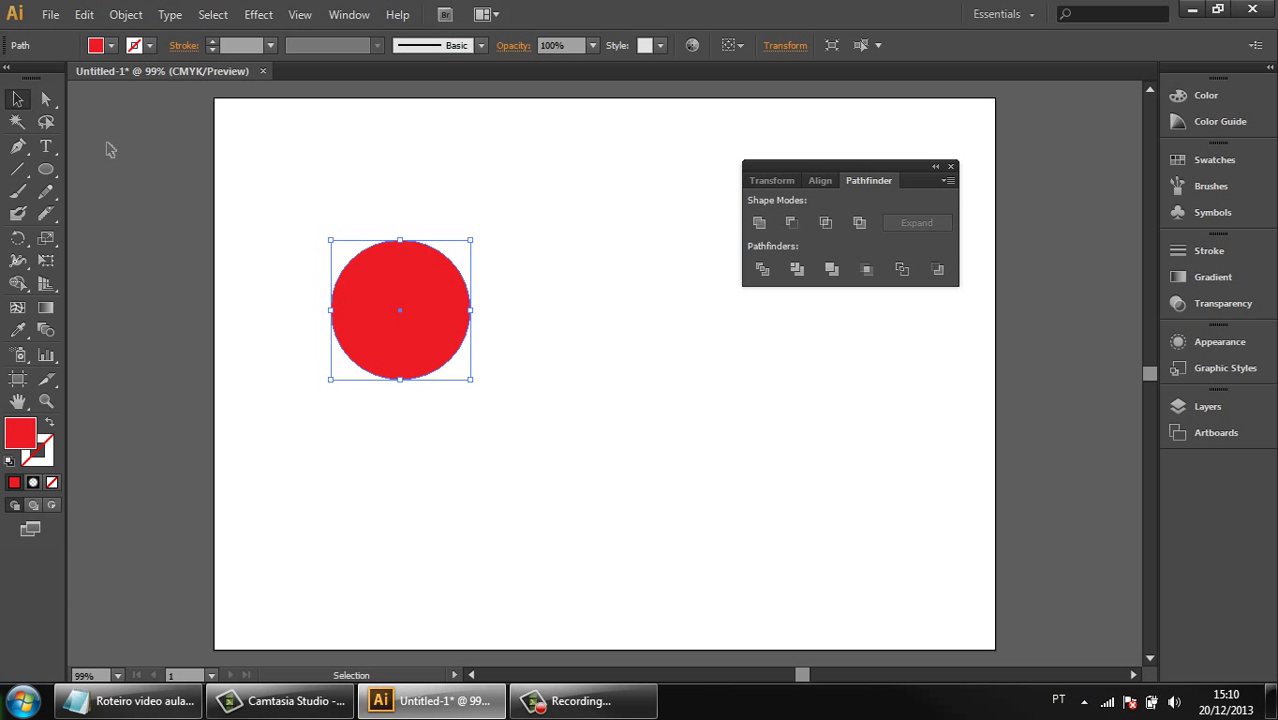
mouse_move(380, 285)
left_mouse_down()
mouse_move(318, 227)
mouse_move(402, 271)
mouse_move(334, 347)
mouse_move(445, 380)
mouse_move(434, 398)
left_mouse_up()
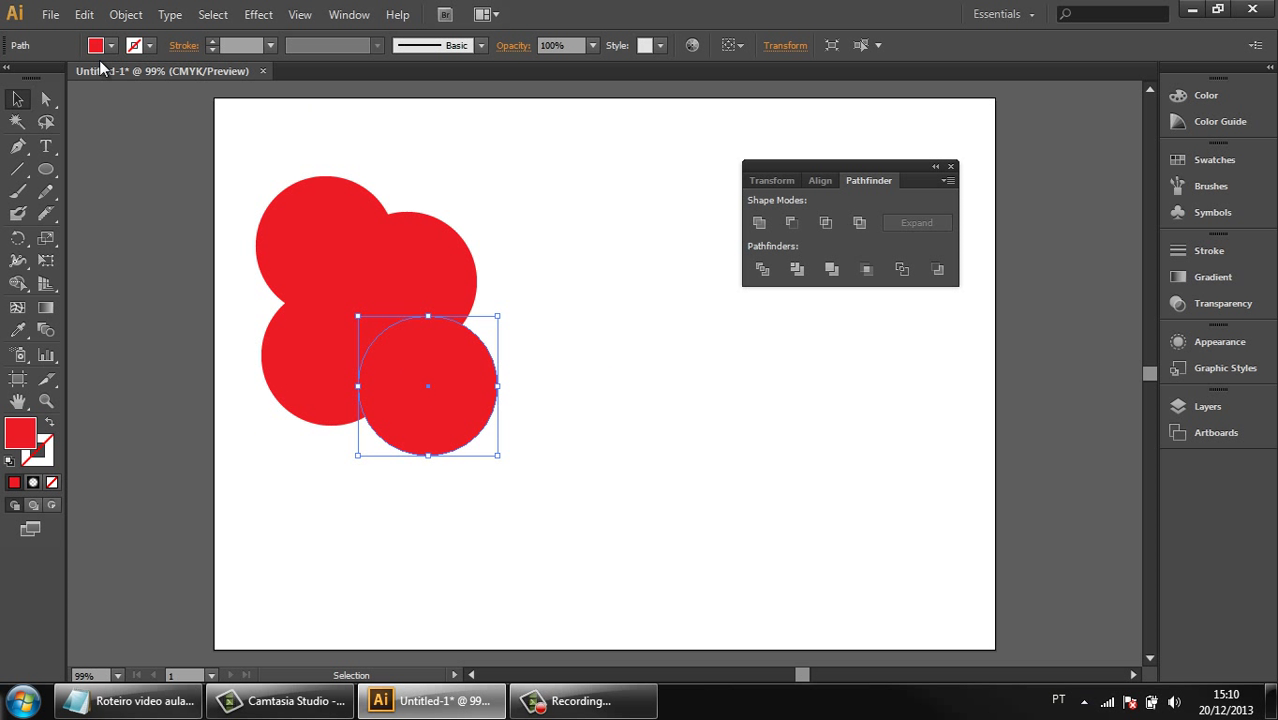
Step: Select only the upper-left circle of the cluster and fill it with yellow
left_click(47, 120)
left_click(17, 98)
left_click(362, 182)
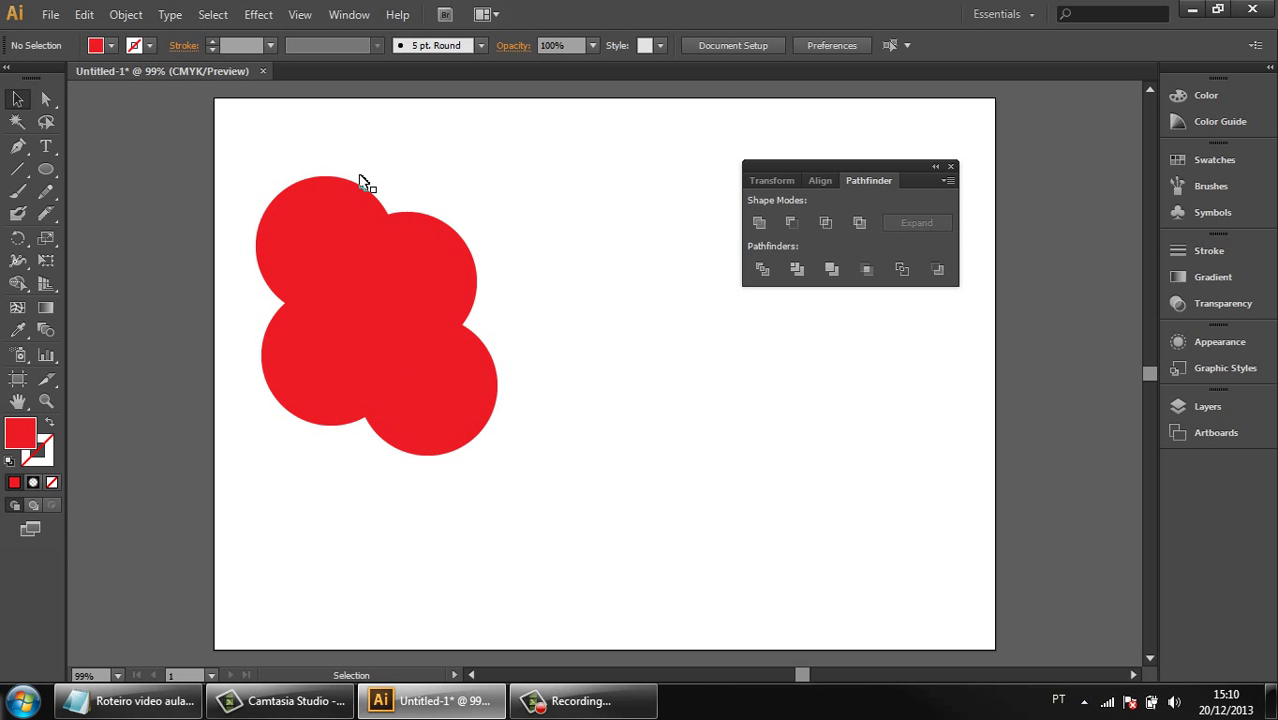
left_click(352, 188)
left_click(97, 45)
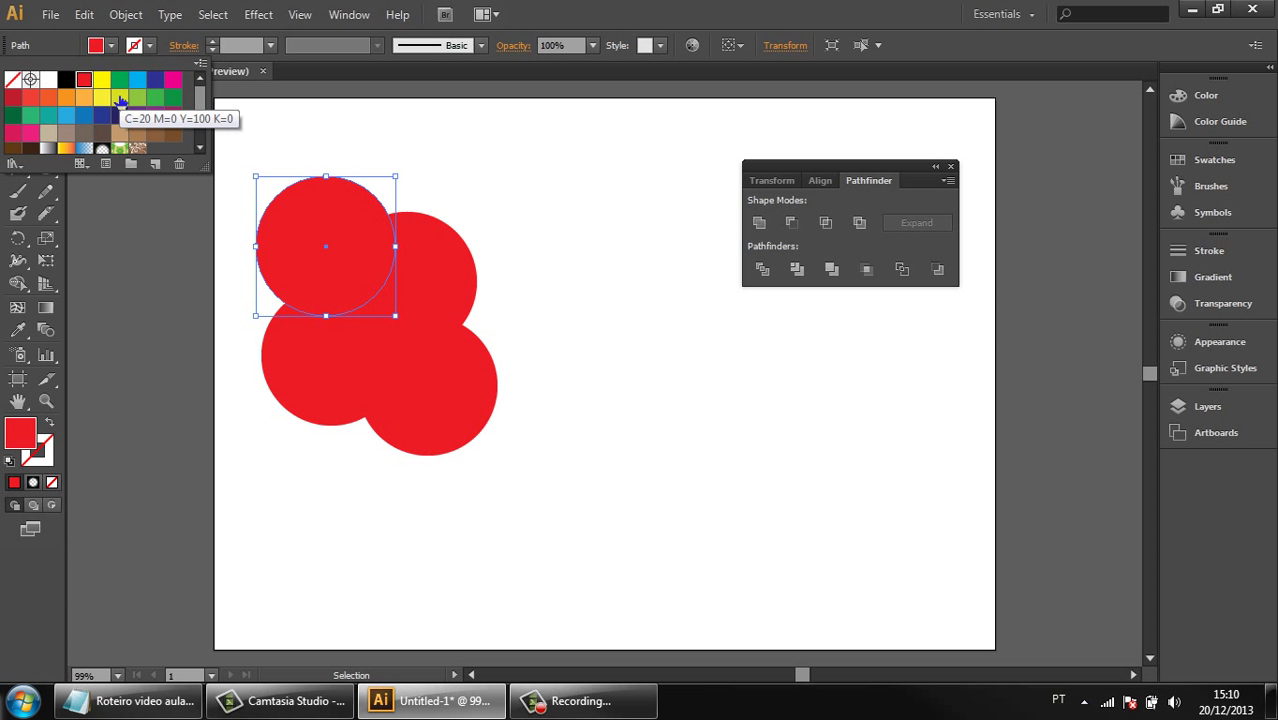
left_click(101, 80)
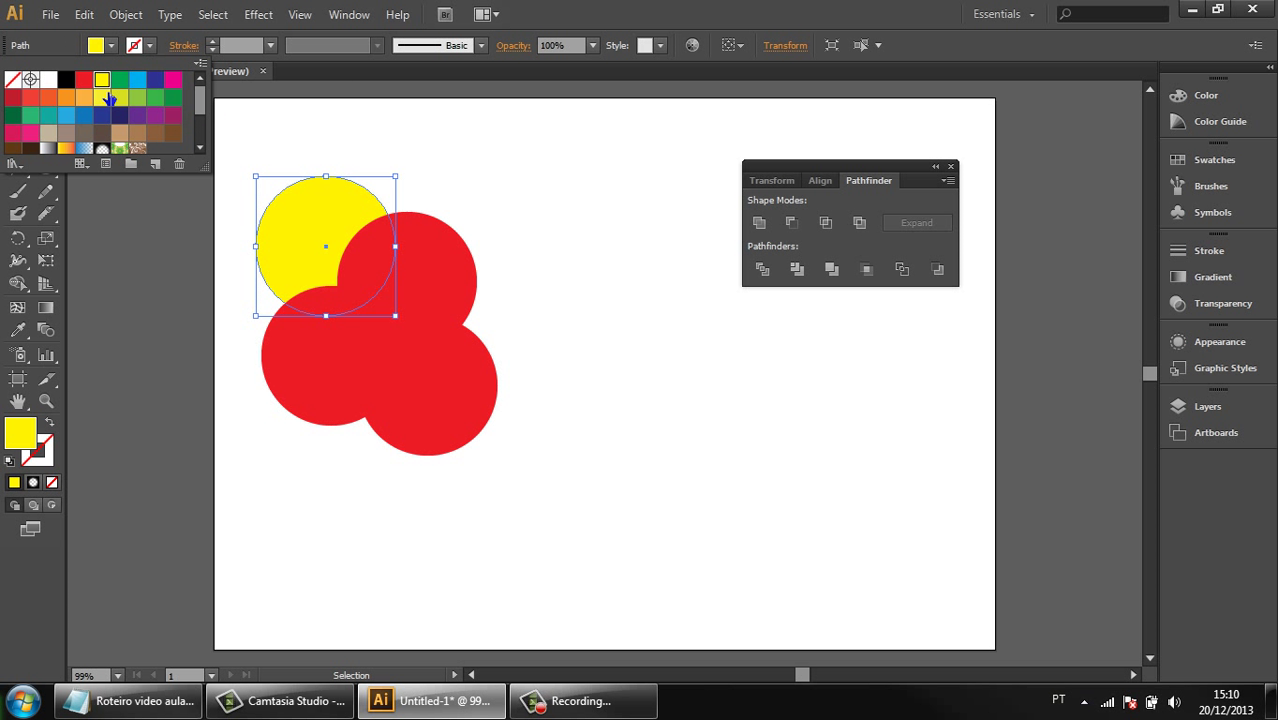
Step: Fill the upper-right circle with CMYK Green and the lower-left circle with light blue
left_click(456, 240)
left_click(97, 45)
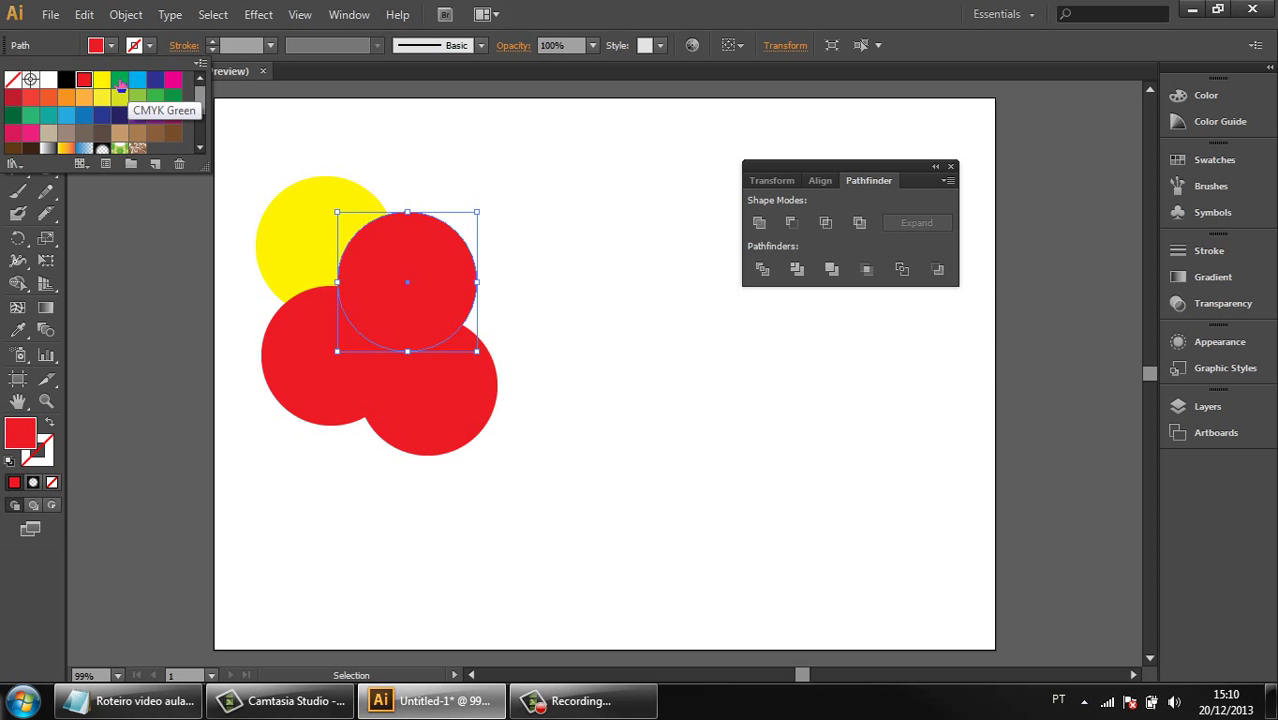
left_click(119, 80)
left_click(289, 322)
left_click(289, 322)
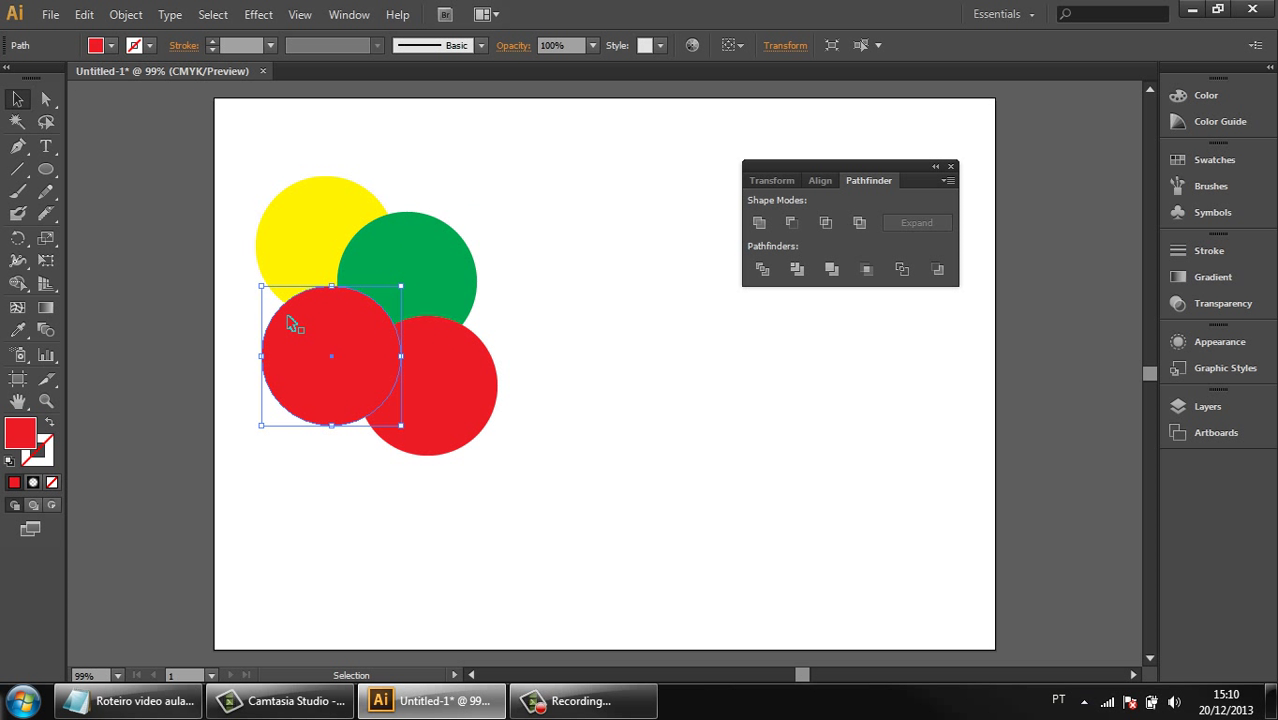
left_click(111, 45)
left_click(137, 80)
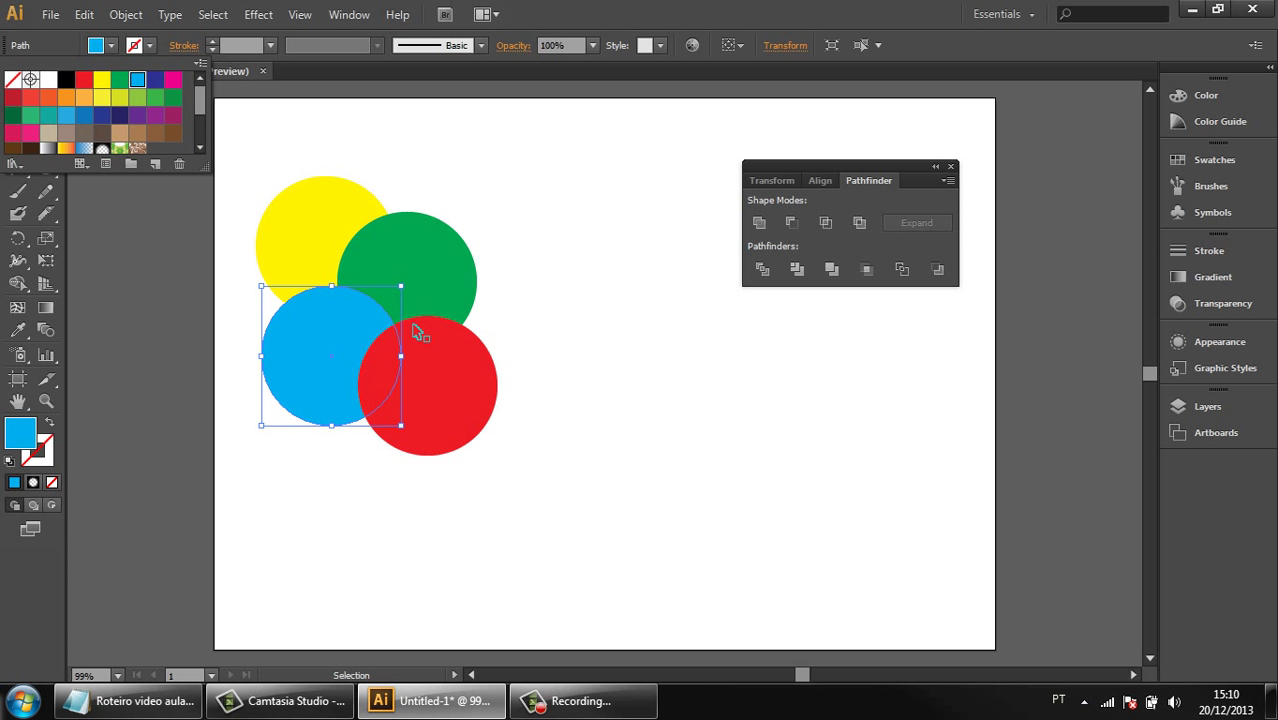
left_click(418, 333)
double_click(420, 335)
left_click(629, 367)
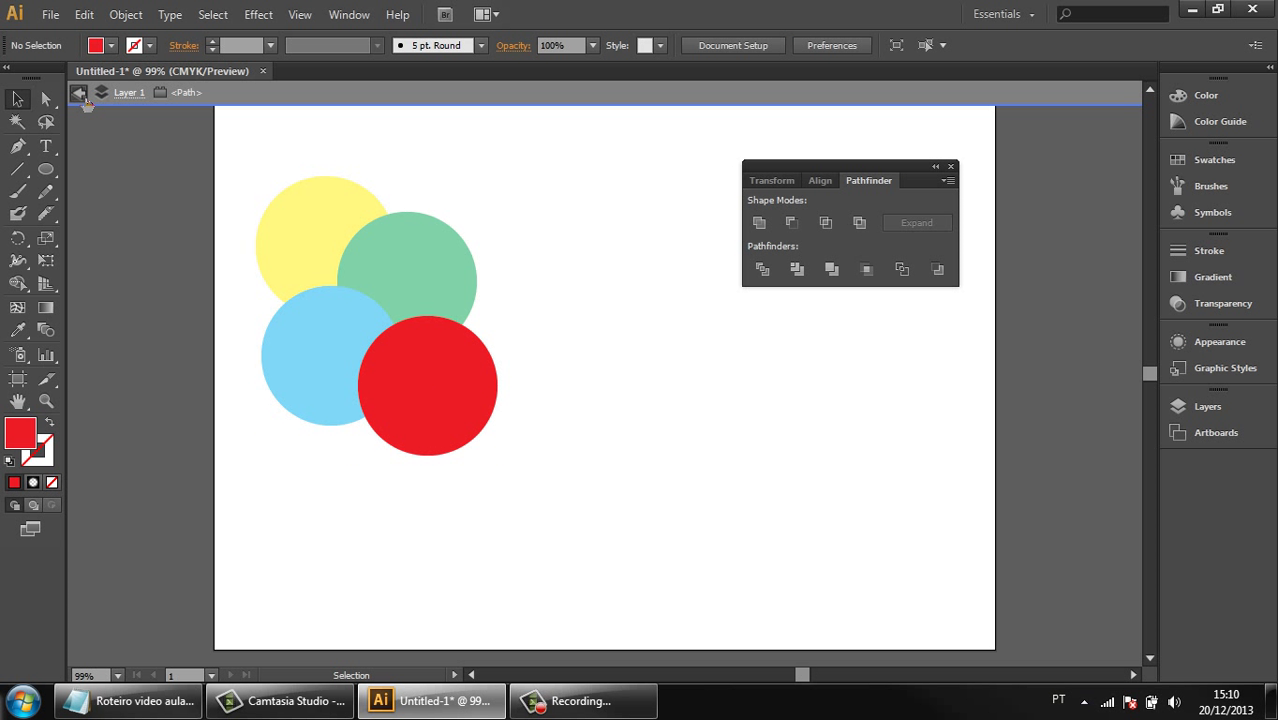
left_click(80, 94)
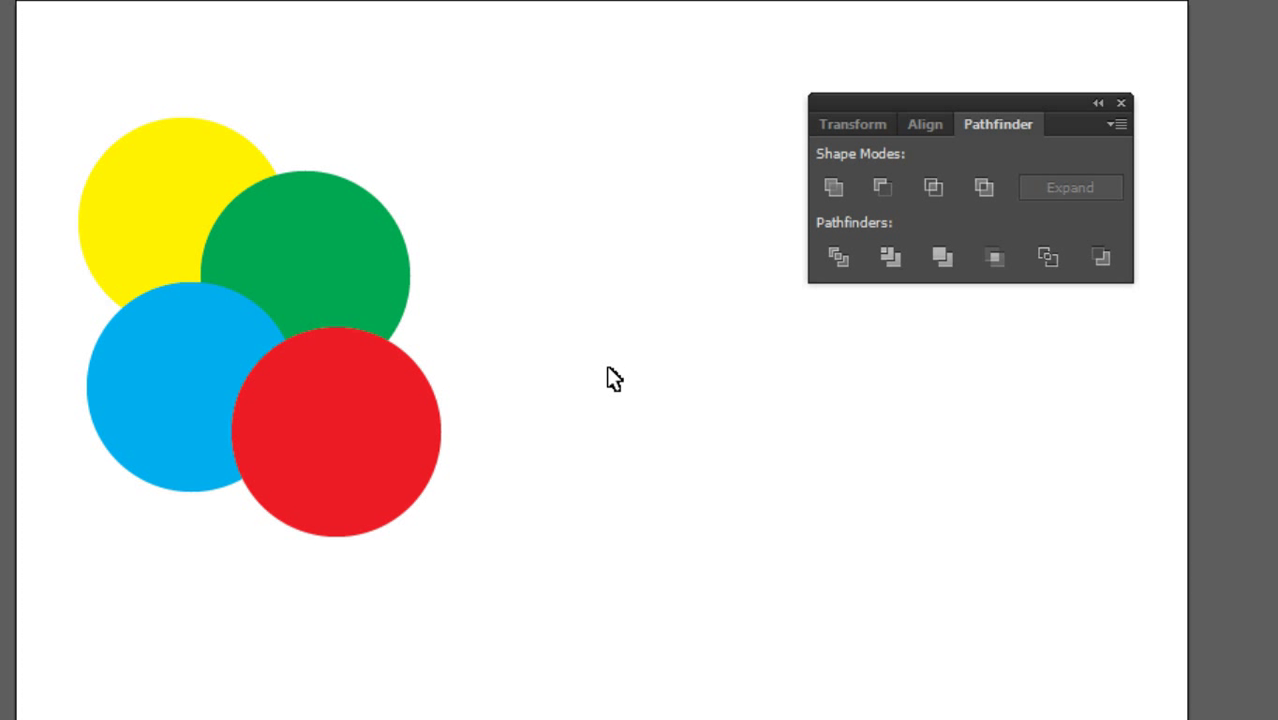
Step: Unite all four circles into one shape with Pathfinder and move it slightly to the right
left_click_drag(522, 127, 82, 574)
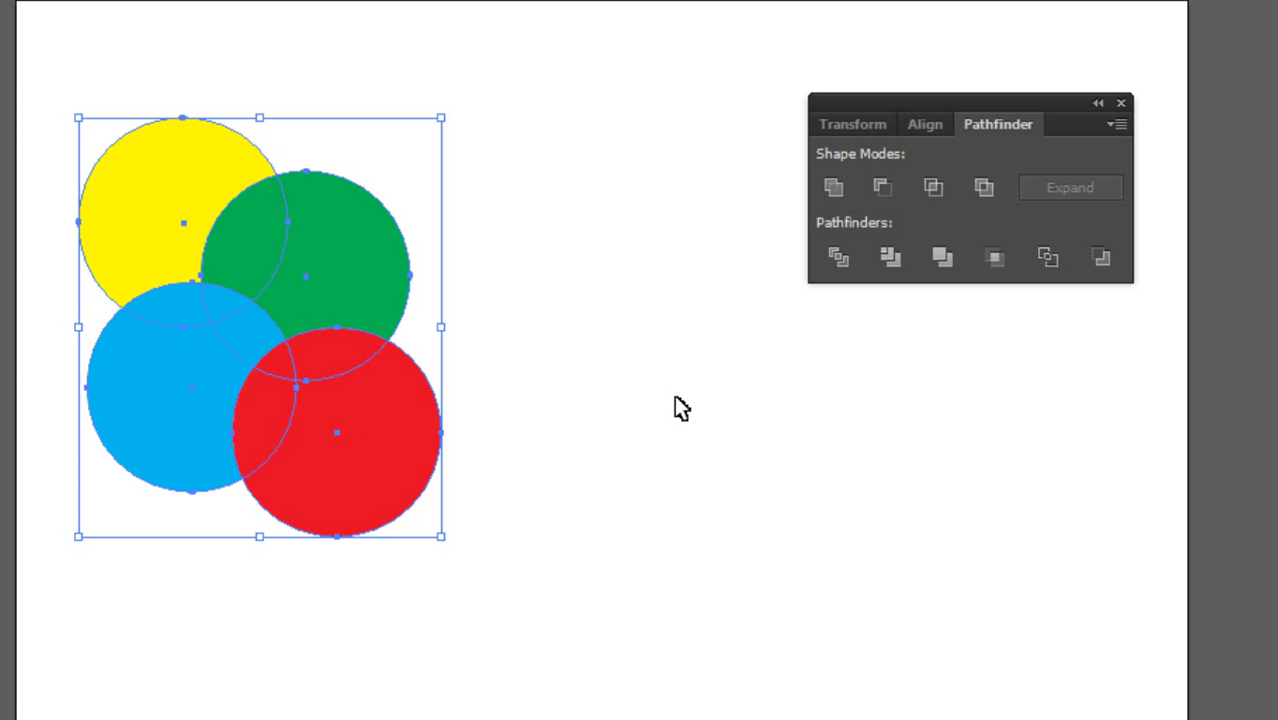
left_click(833, 211)
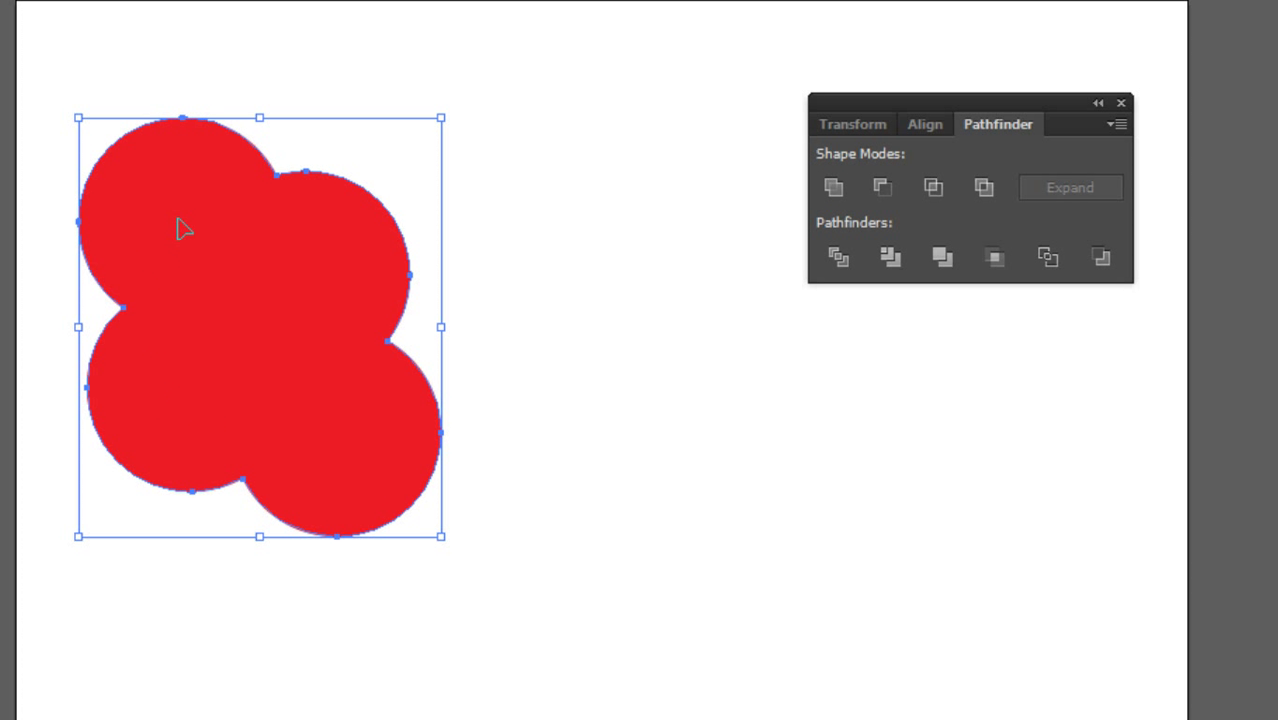
left_click(616, 362)
left_click_drag(371, 277, 409, 289)
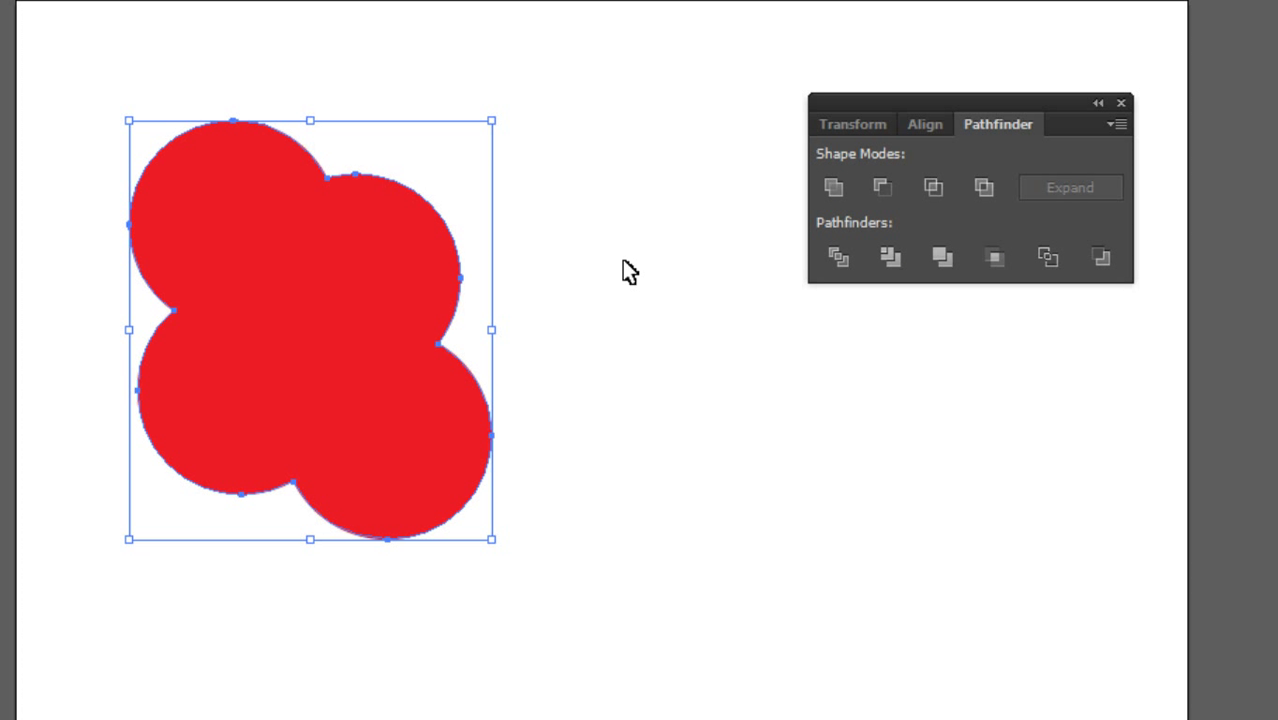
Step: Undo the move and the Unite operation to restore the four separate coloured circles
key("ctrl+z")
key("ctrl+z")
key("ctrl+z")
key("ctrl+z")
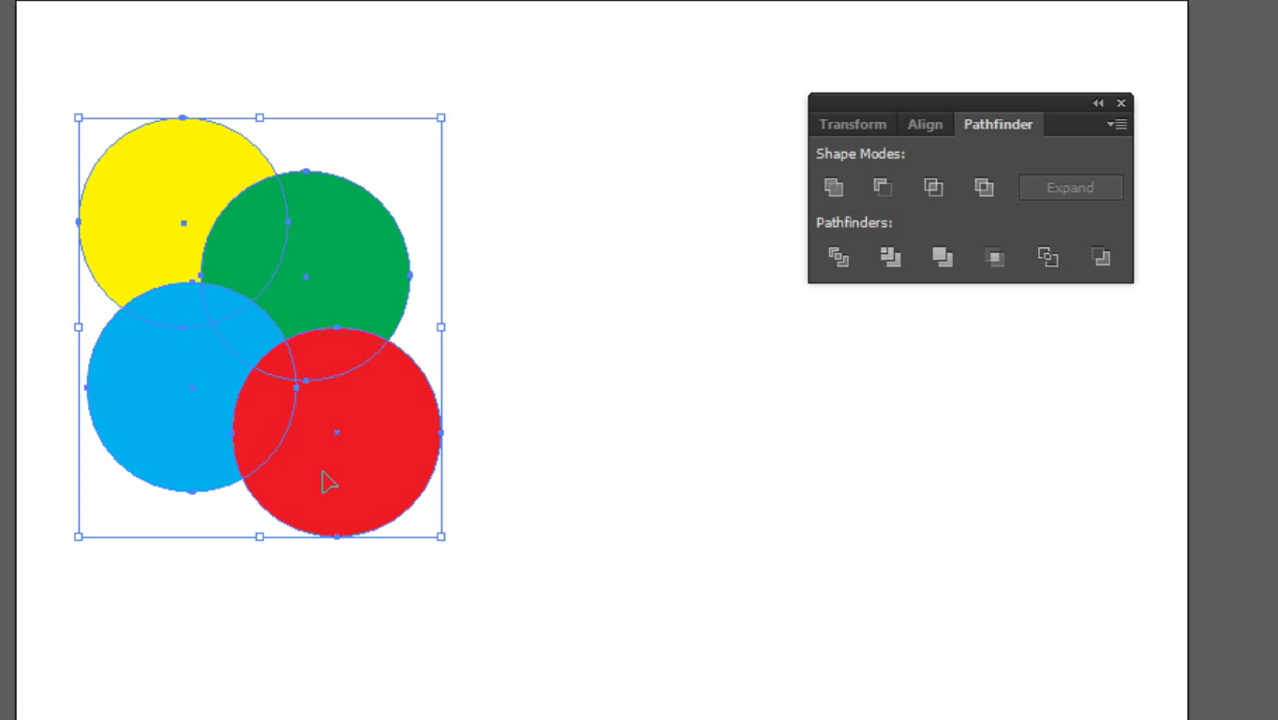
Step: Select all four circles, apply Minus Front to them, and undo the operation
left_click(522, 320)
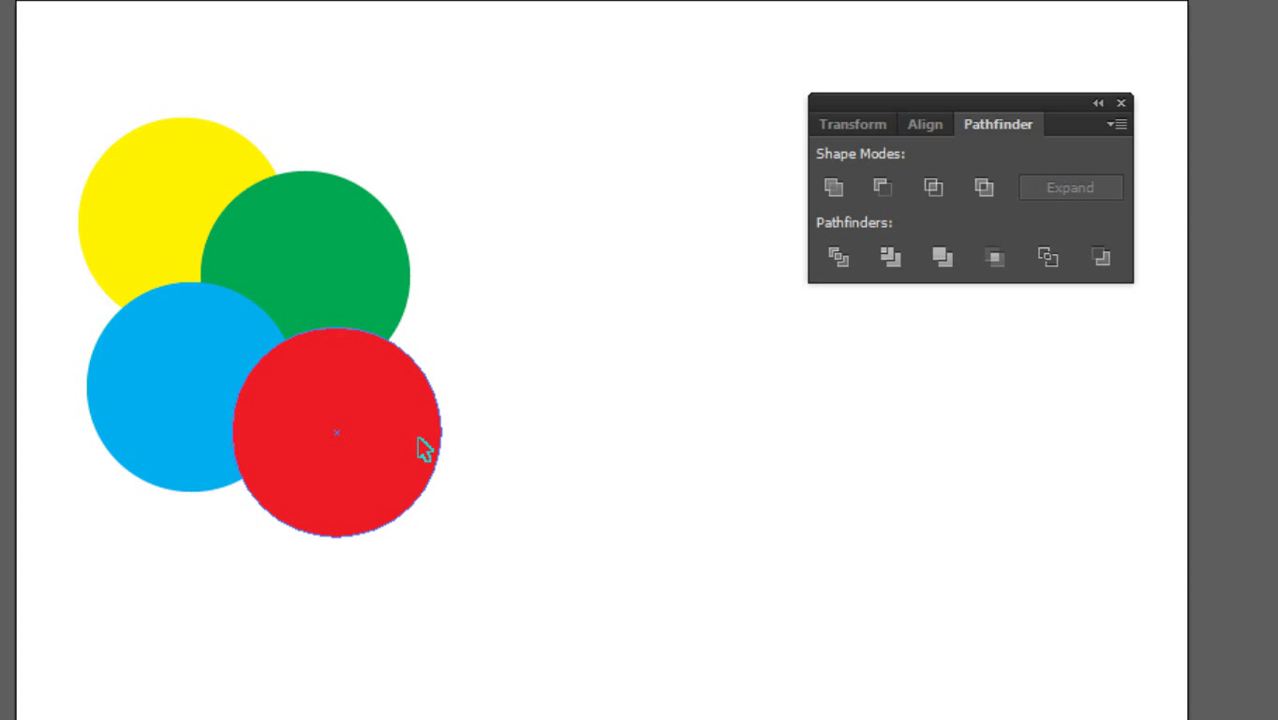
left_click_drag(556, 108, 86, 592)
left_click(882, 187)
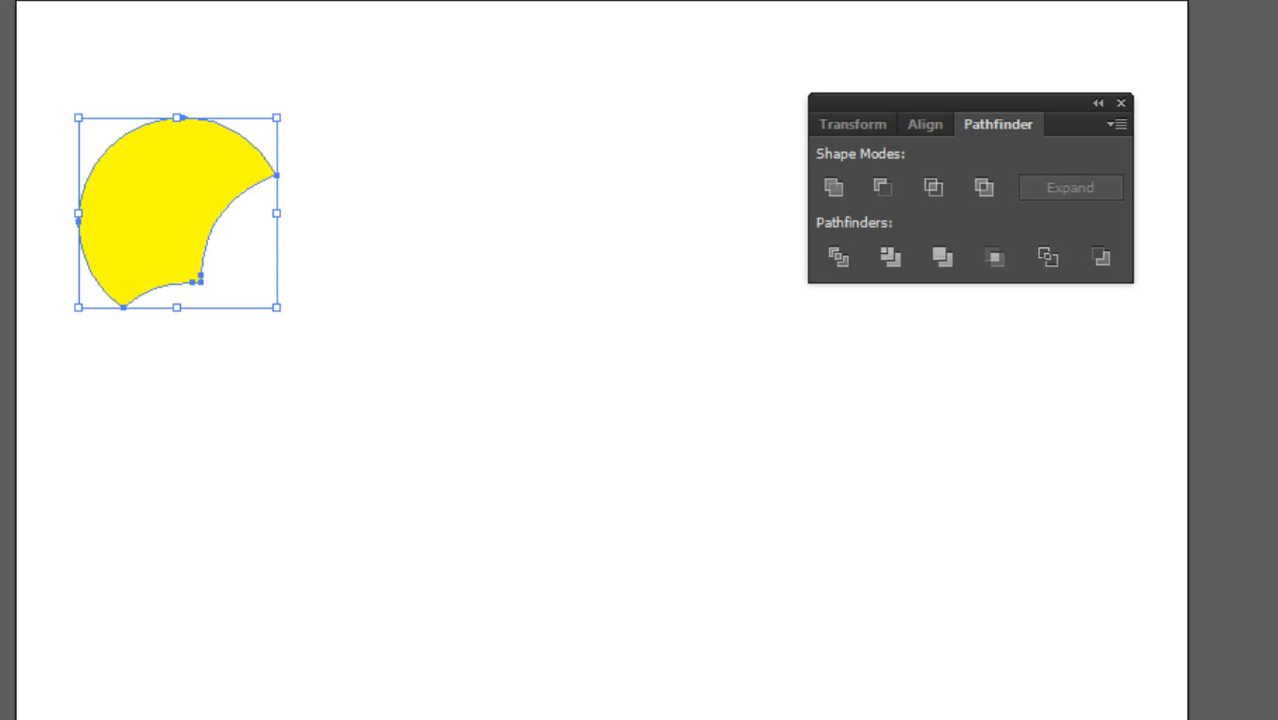
key("ctrl+z")
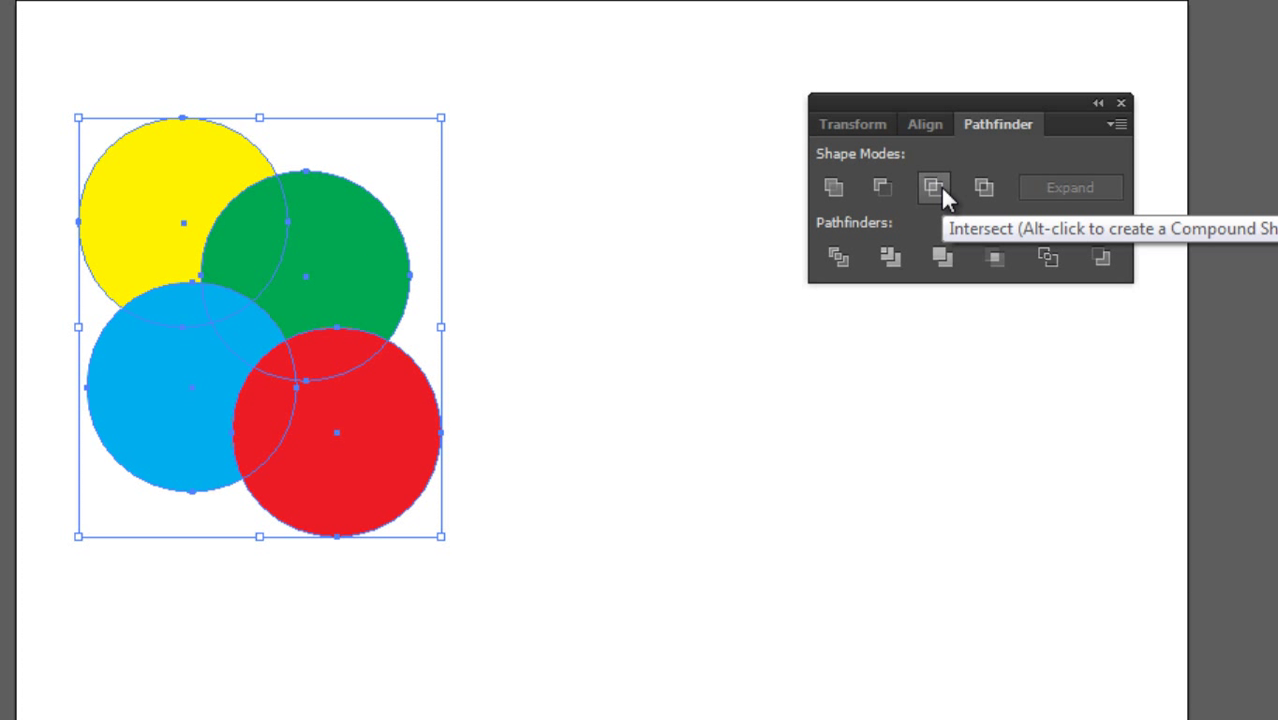
Step: Try to apply Intersect to all four selected circles and dismiss the resulting alert
left_click(561, 357)
left_click_drag(544, 90, 62, 516)
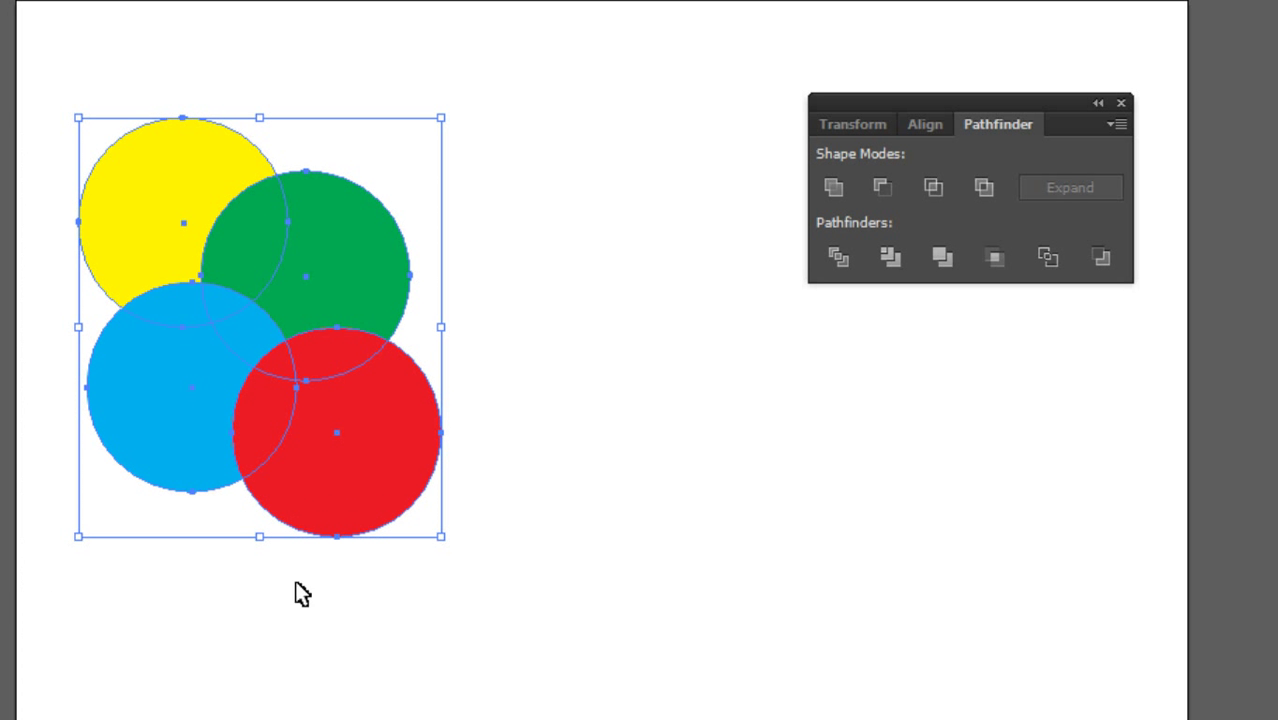
left_click(936, 192)
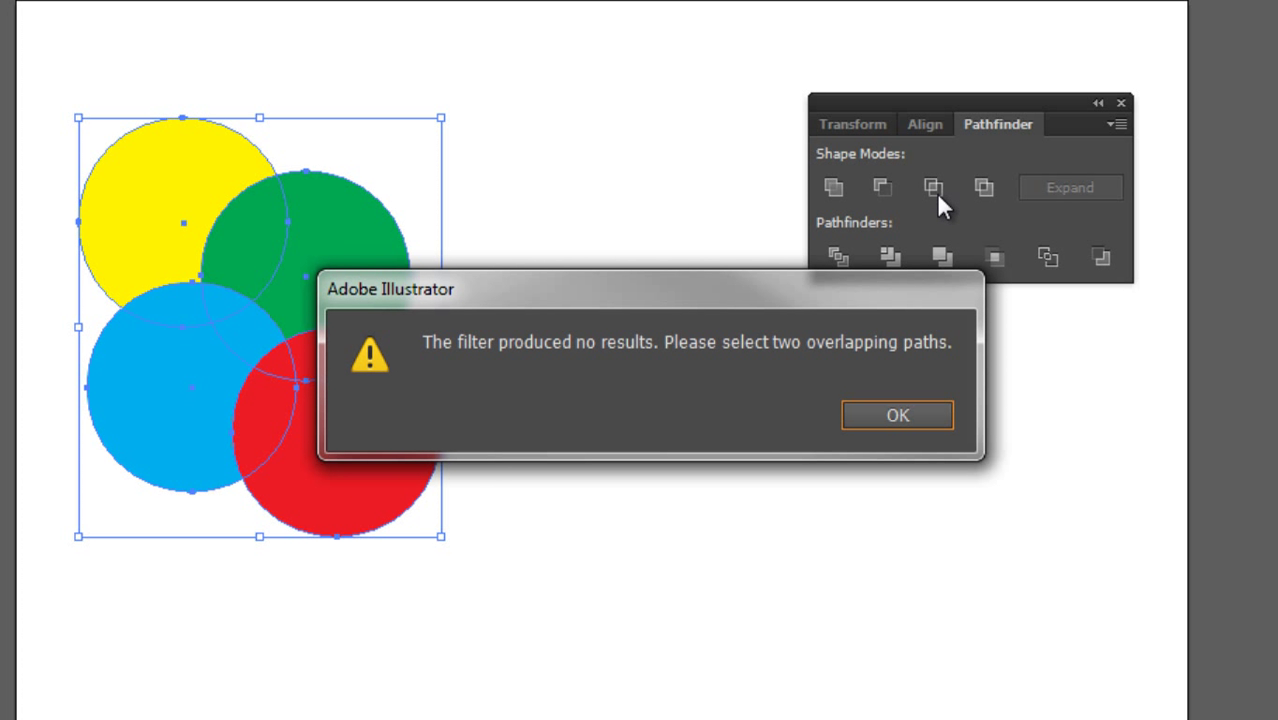
left_click(912, 420)
Step: Move the light blue and red circles away from the yellow and green ones, keeping them side by side and overlapping
left_click(590, 491)
left_click_drag(350, 413, 478, 577)
left_click(1033, 577)
Step: Intersect the light blue and red circles with Pathfinder, undo the operation, and deselect them
left_click_drag(832, 452, 258, 719)
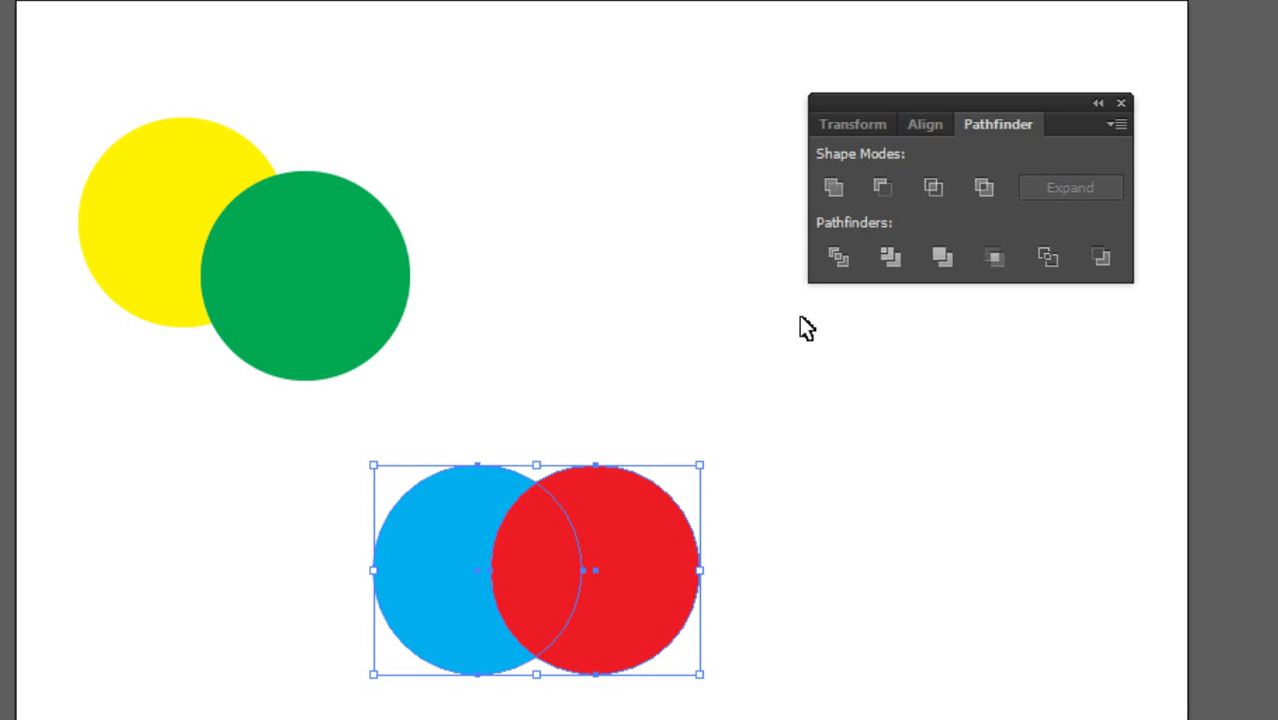
left_click(946, 189)
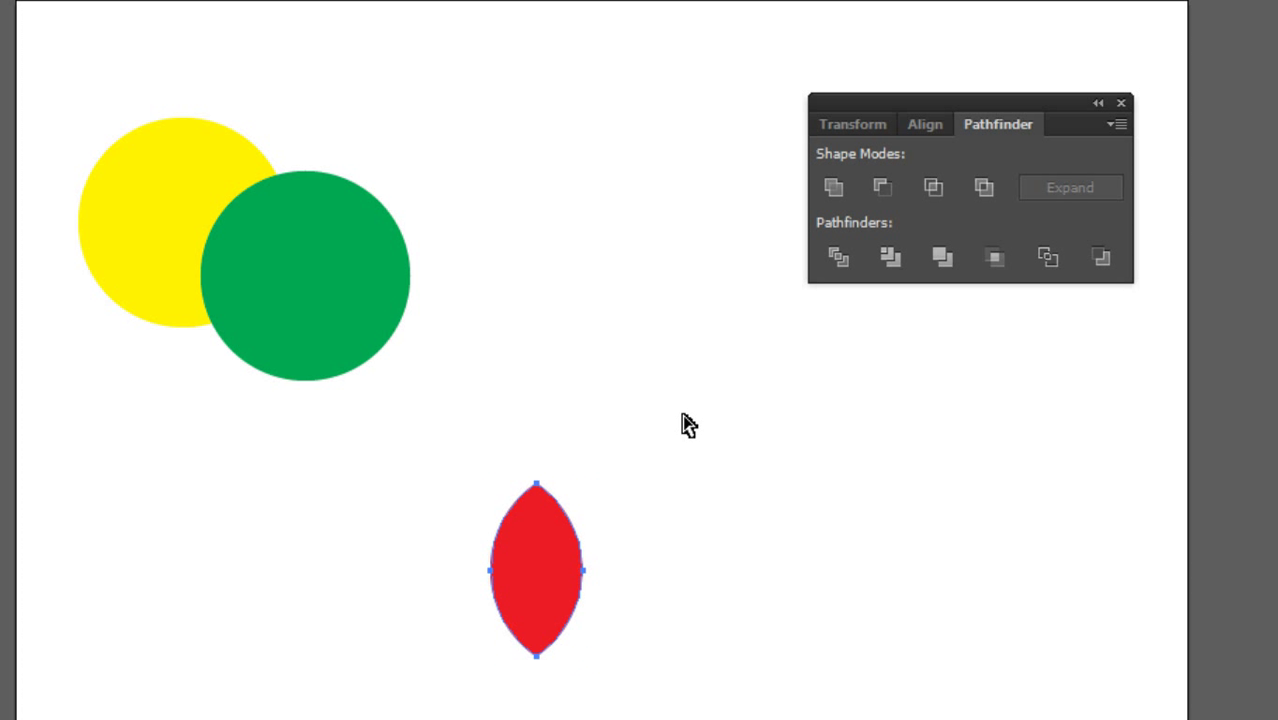
key("ctrl+z")
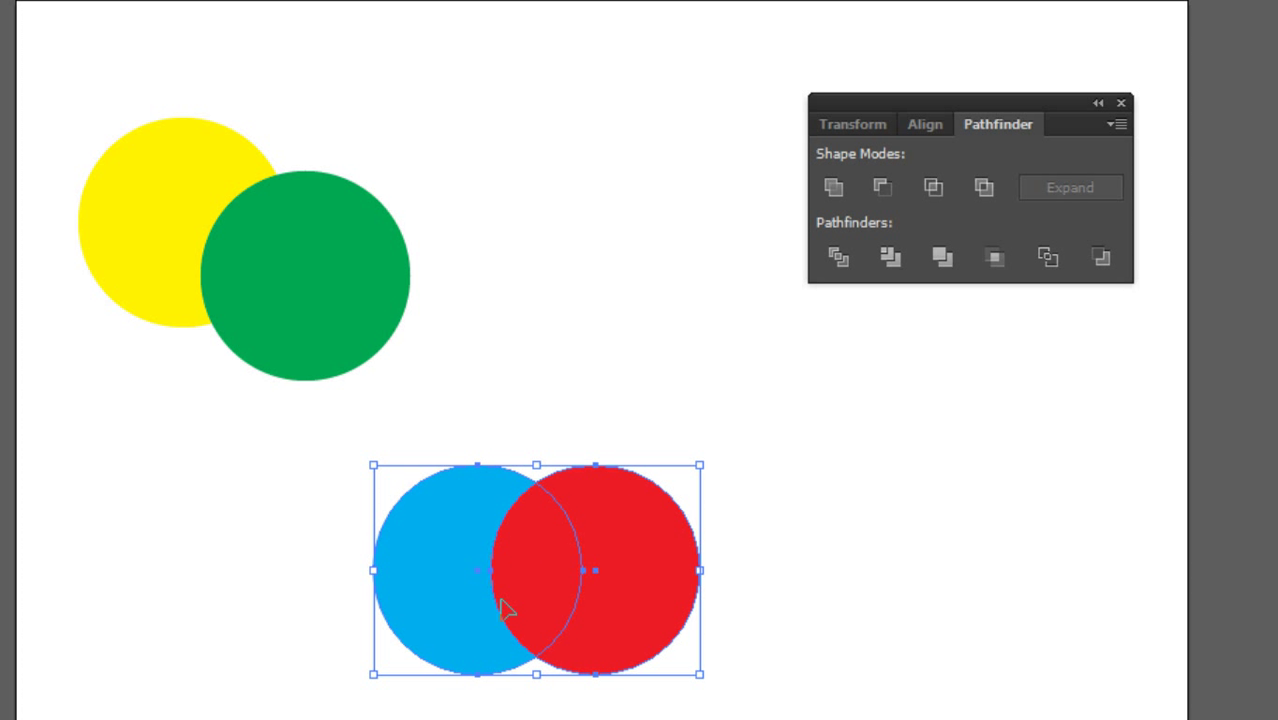
left_click(806, 590)
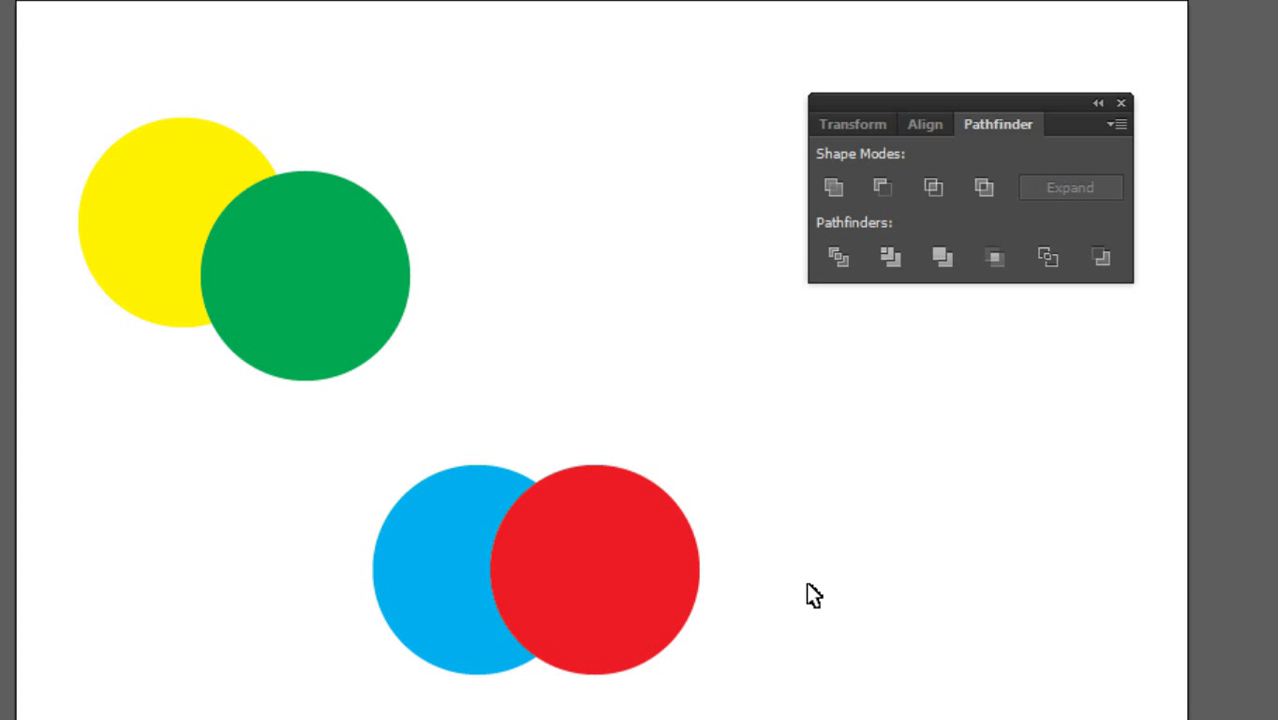
Step: Move the red circle up over the upper-right part of the light blue circle, intersect the pair, and undo the Intersect
left_click_drag(663, 550, 601, 458)
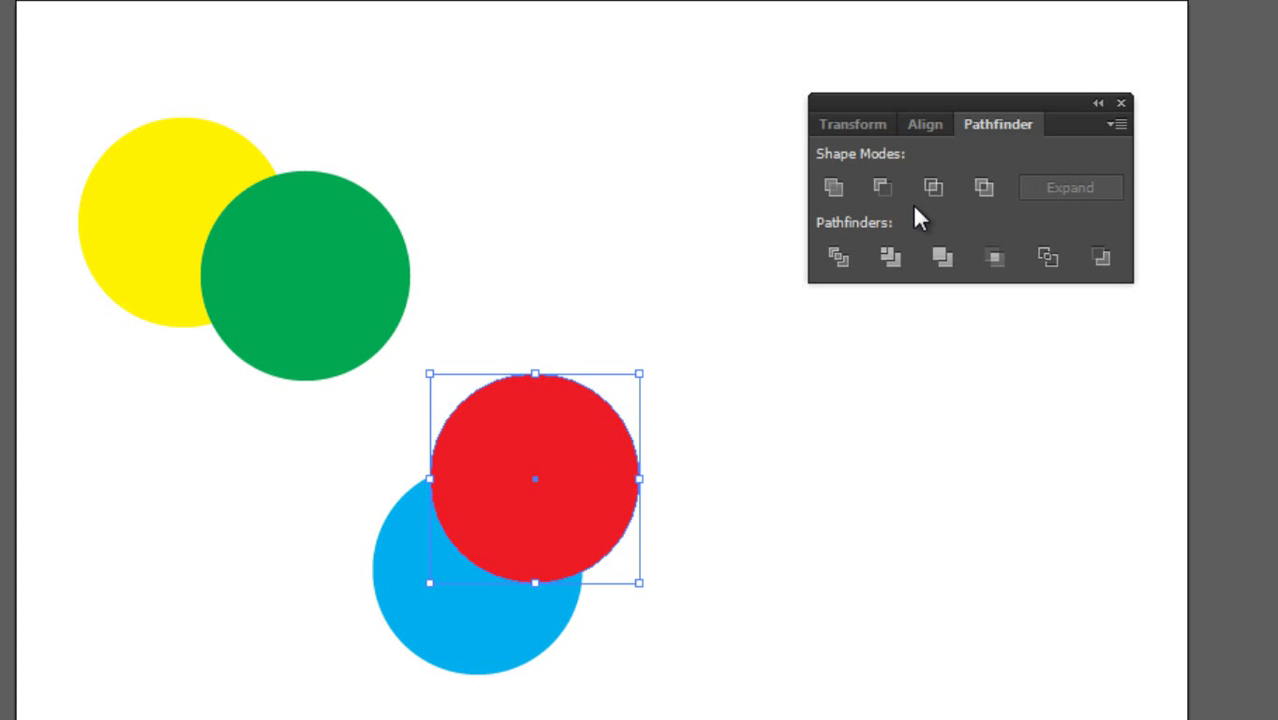
left_click_drag(690, 306, 428, 708)
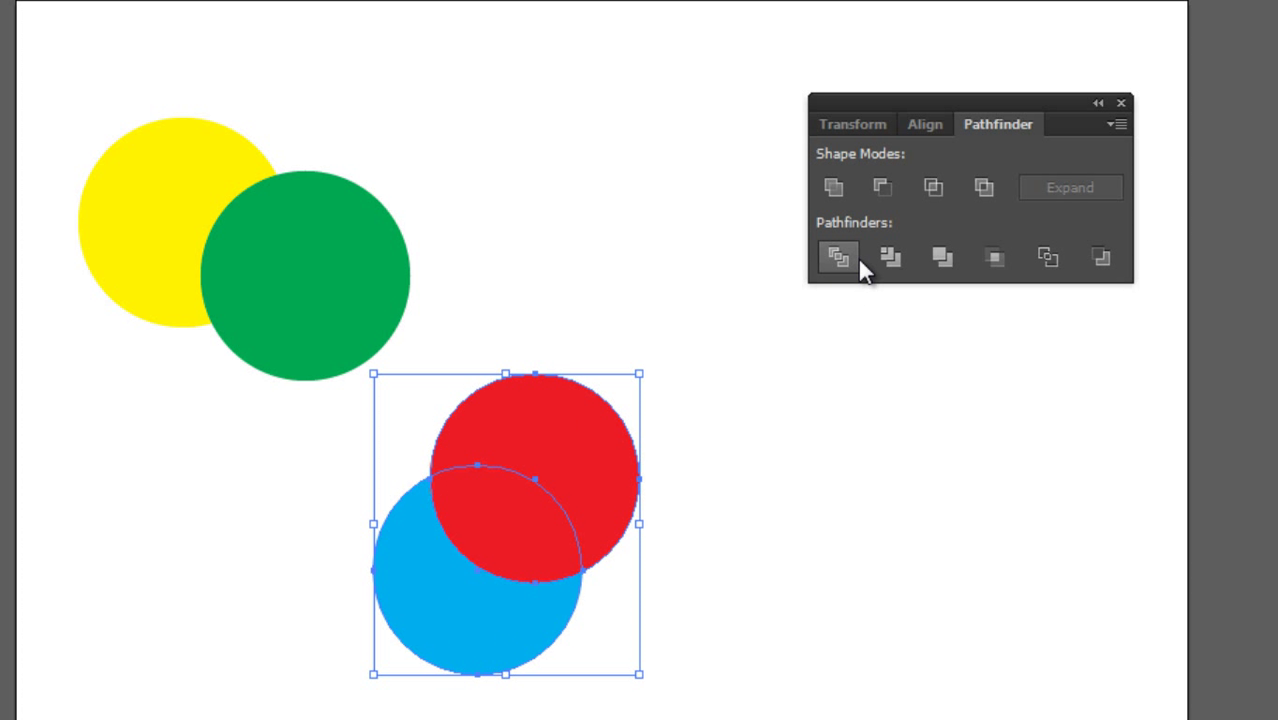
left_click(932, 188)
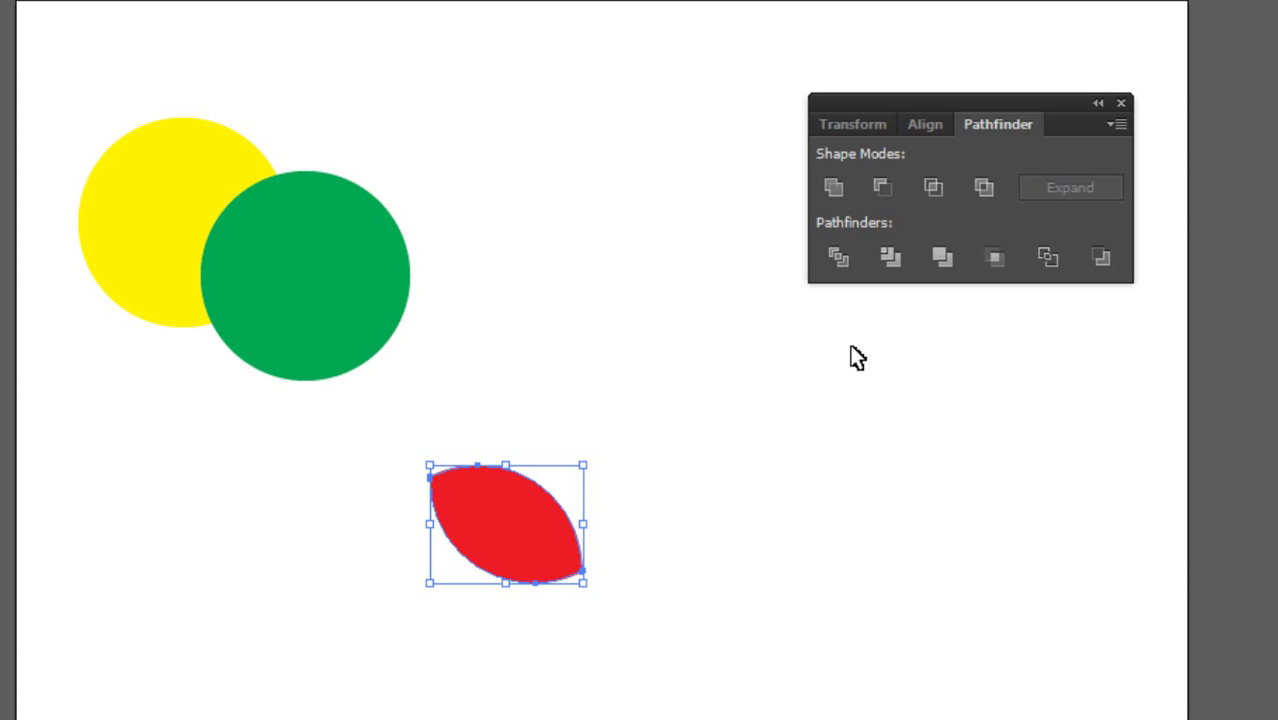
left_click(596, 513)
key("ctrl+z")
left_click(815, 563)
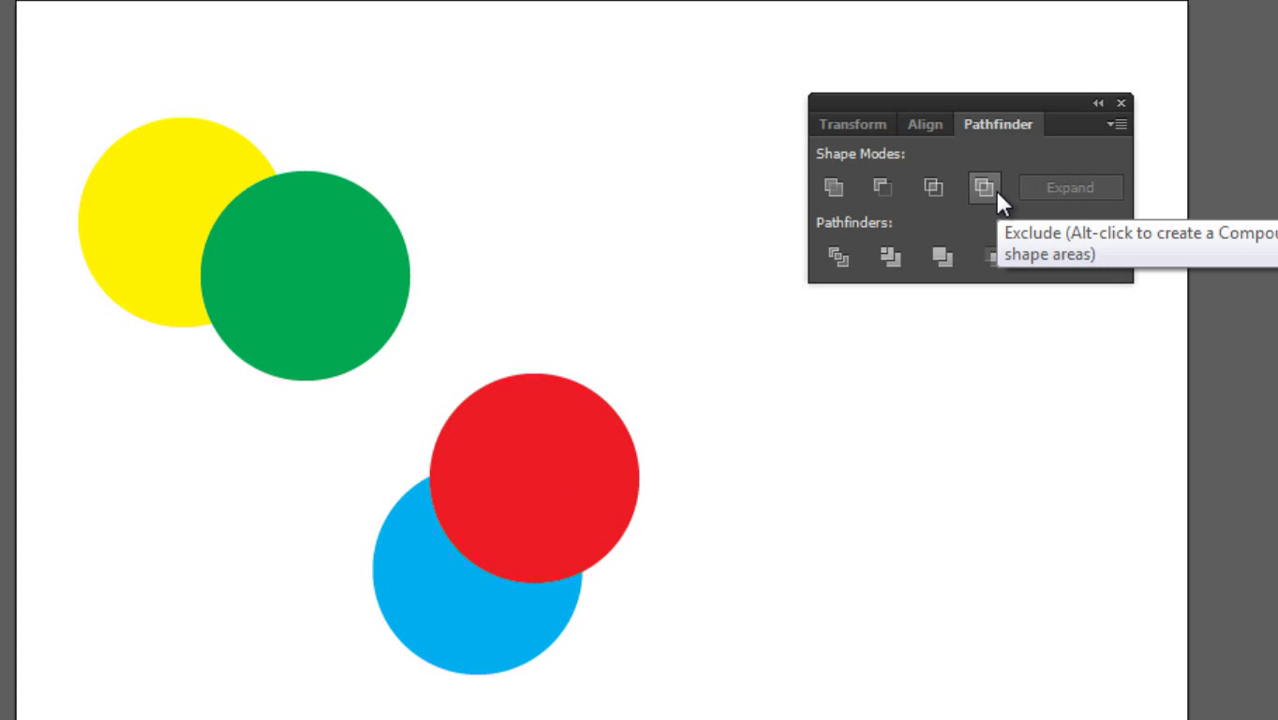
Step: Move the green circle down so it overlaps both the light blue and red circles
left_click_drag(746, 366, 342, 718)
left_click(751, 388)
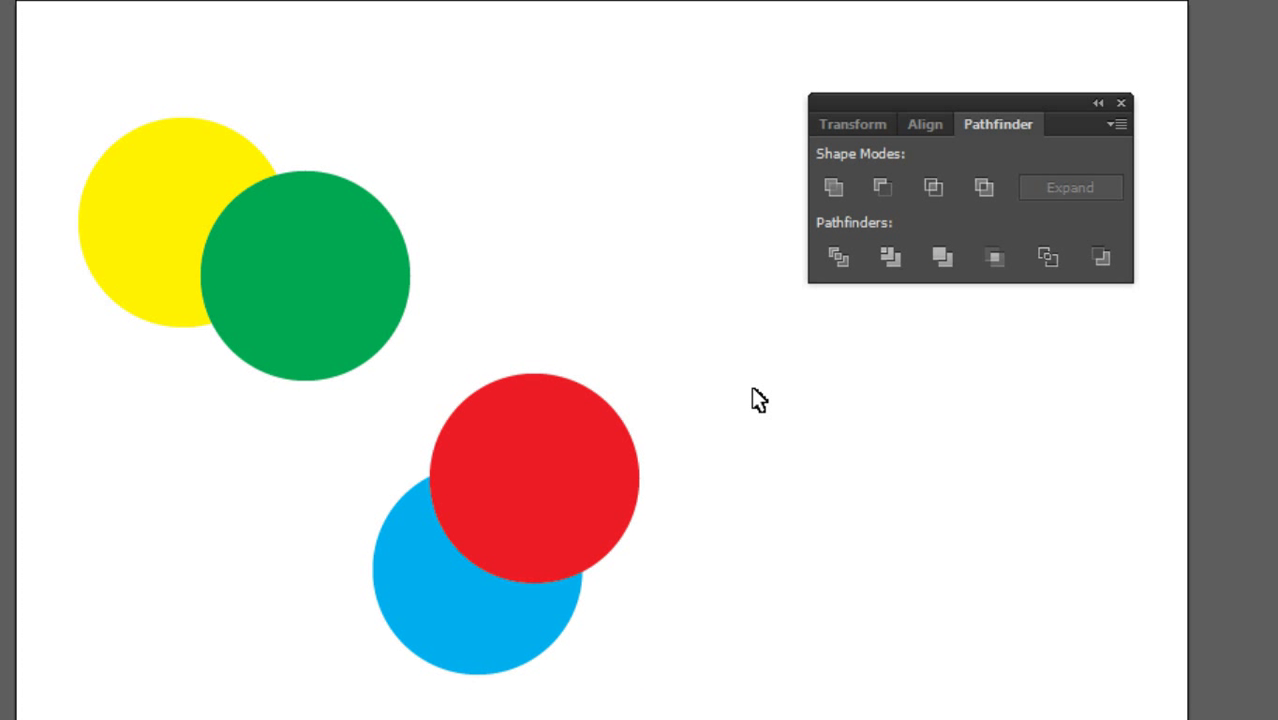
left_click_drag(340, 300, 425, 497)
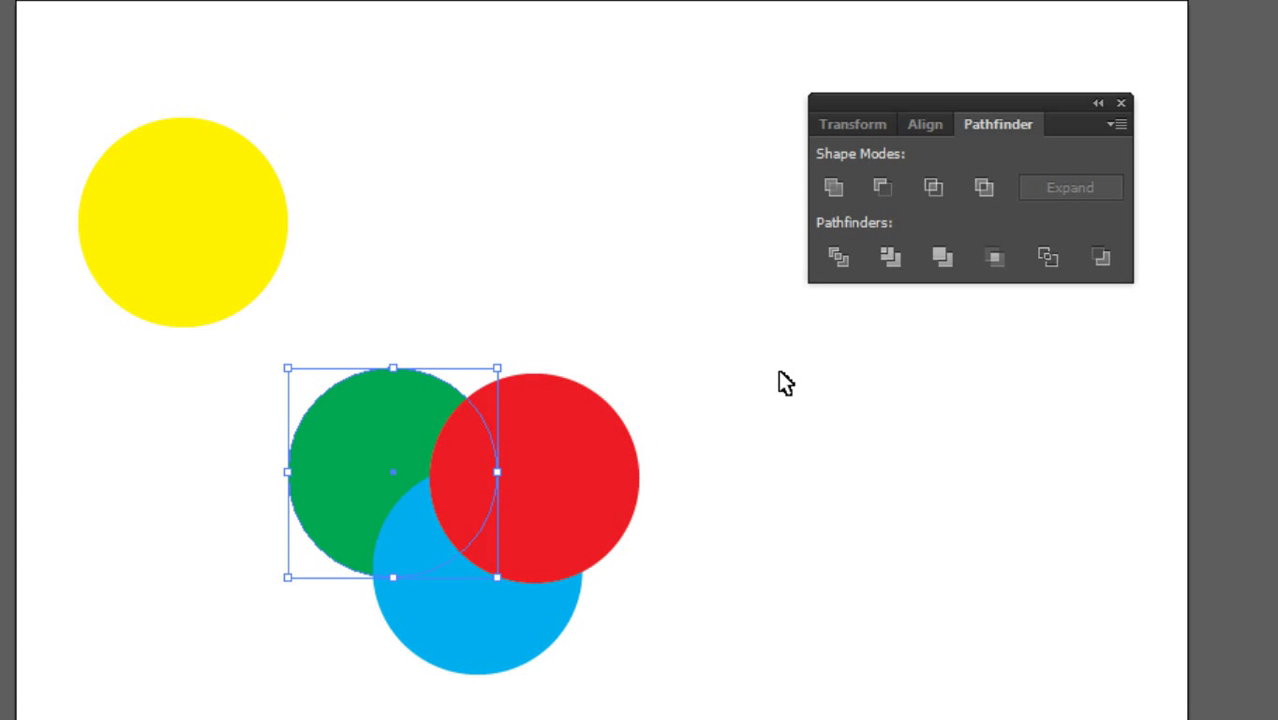
Step: Exclude the overlaps of the green, red and light blue circles and move the resulting shape around the artboard
left_click_drag(747, 356, 240, 705)
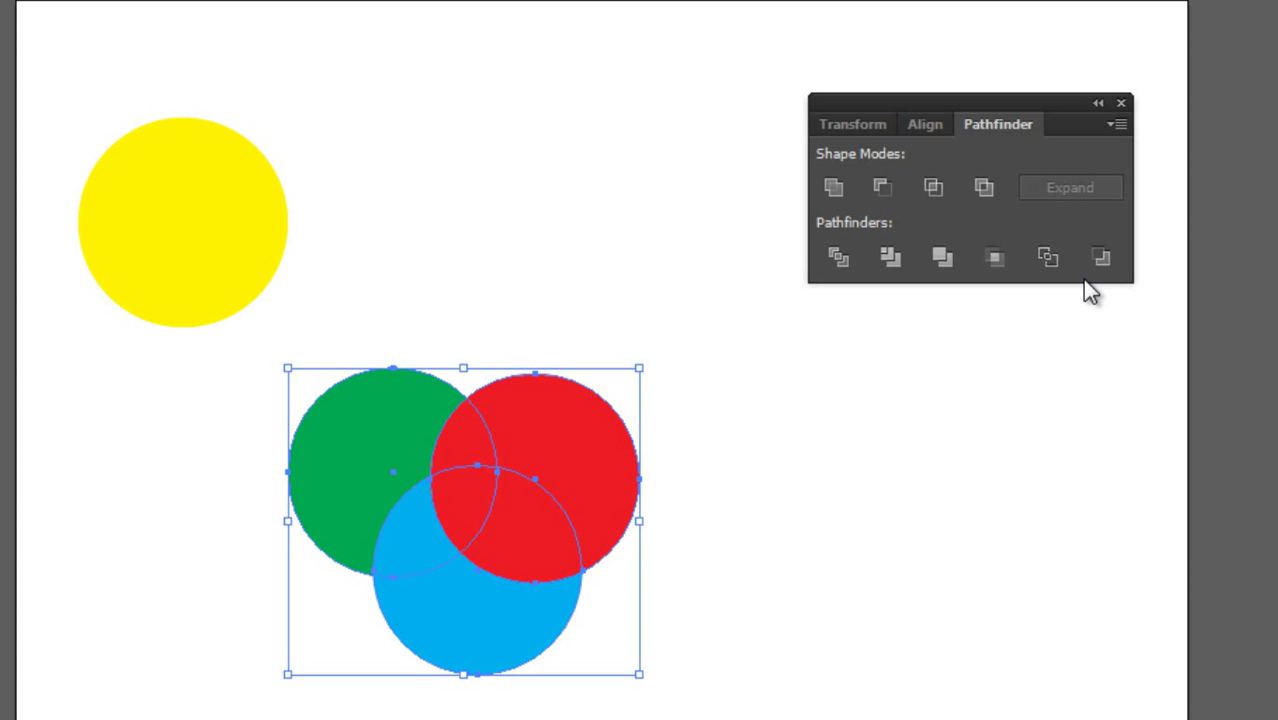
left_click(984, 187)
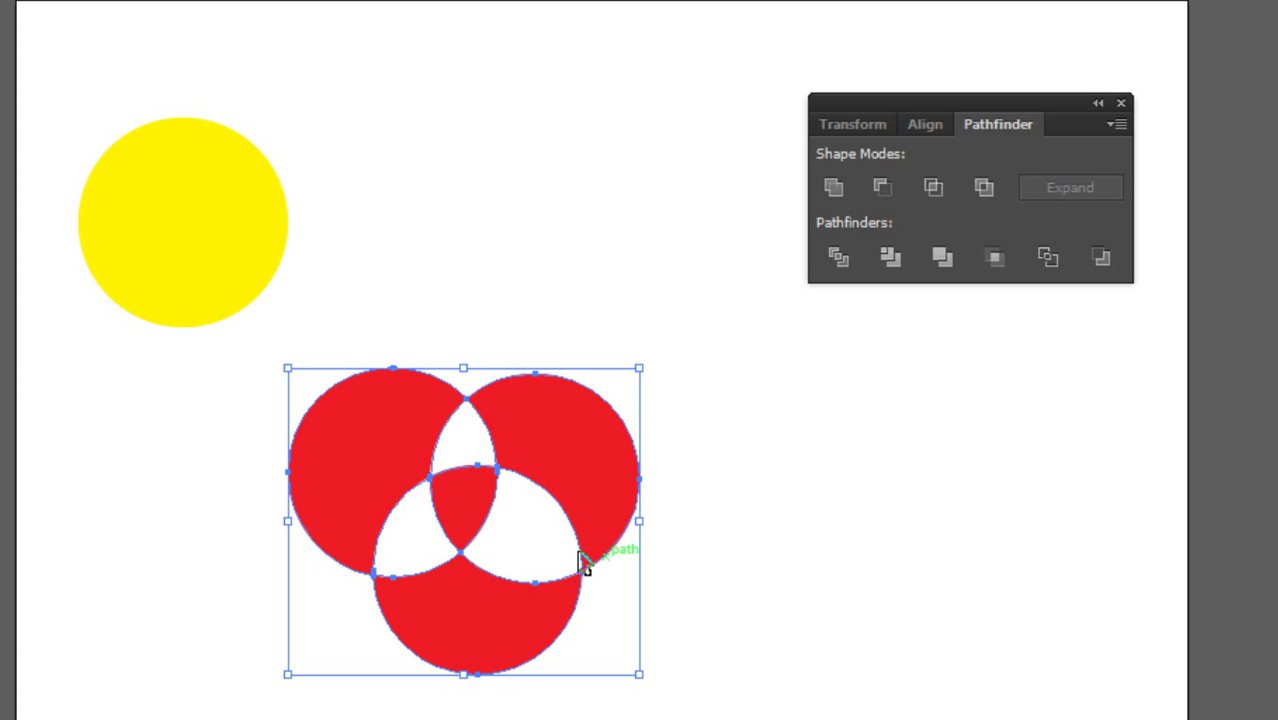
left_click(752, 540)
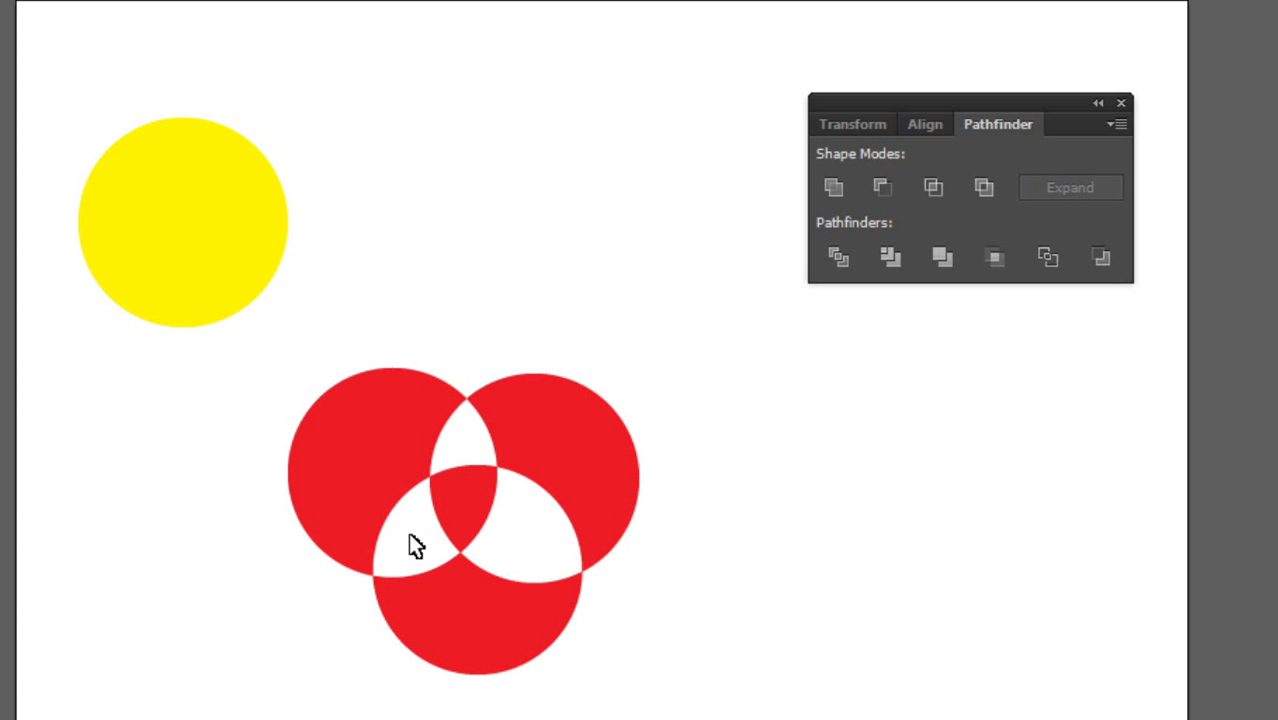
left_click_drag(778, 385, 343, 615)
left_click_drag(367, 510, 456, 420)
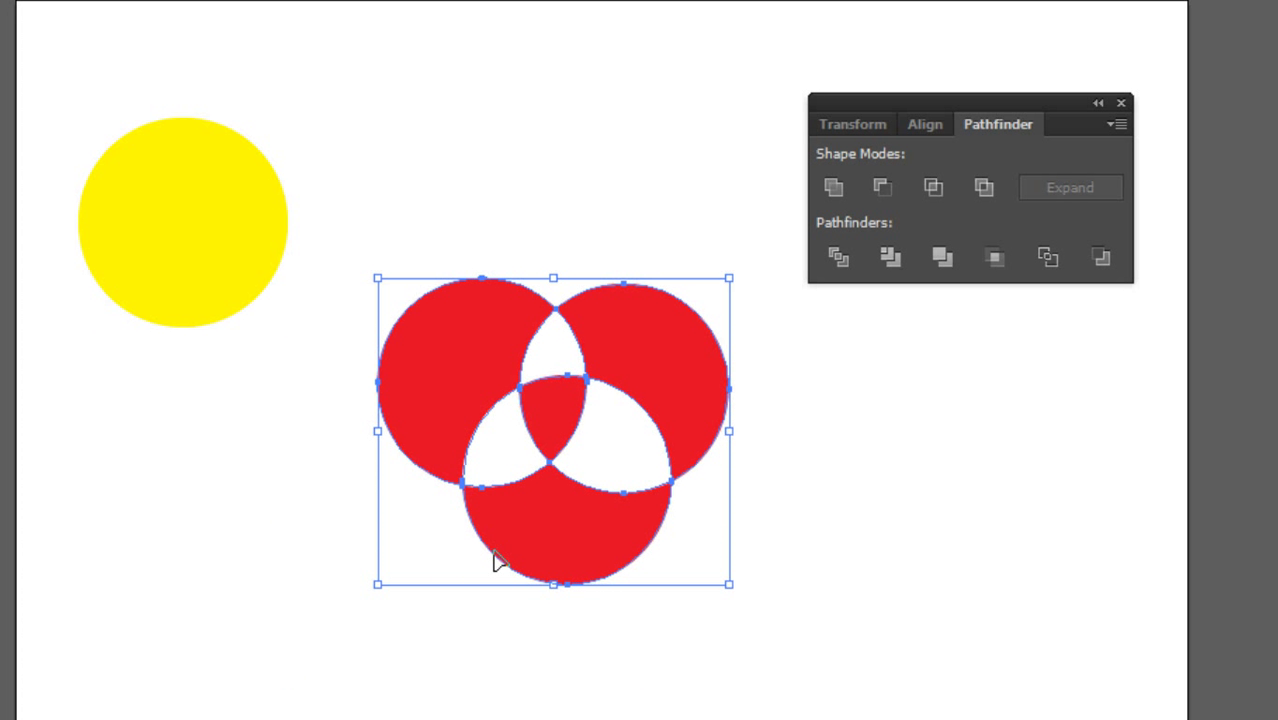
left_click_drag(658, 343, 530, 392)
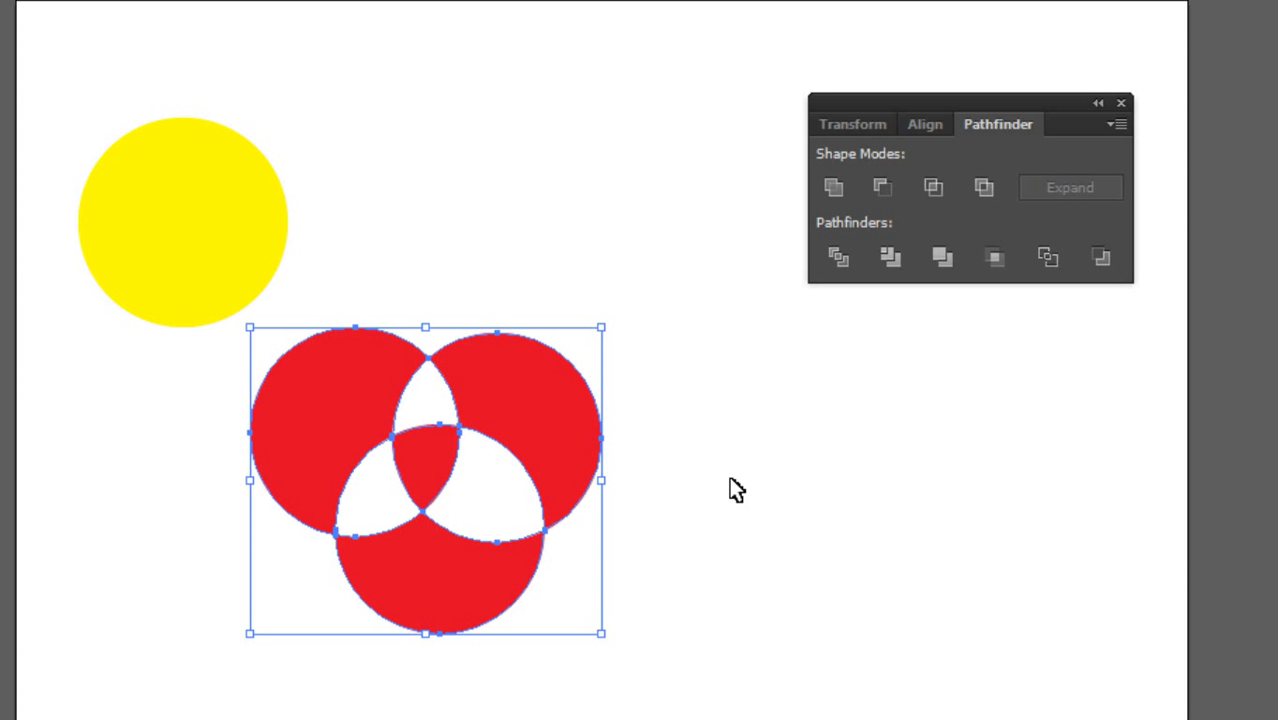
Step: Undo the moves and the Exclude operation to restore the separate green, red and light blue circles
key("ctrl+z")
key("ctrl+z")
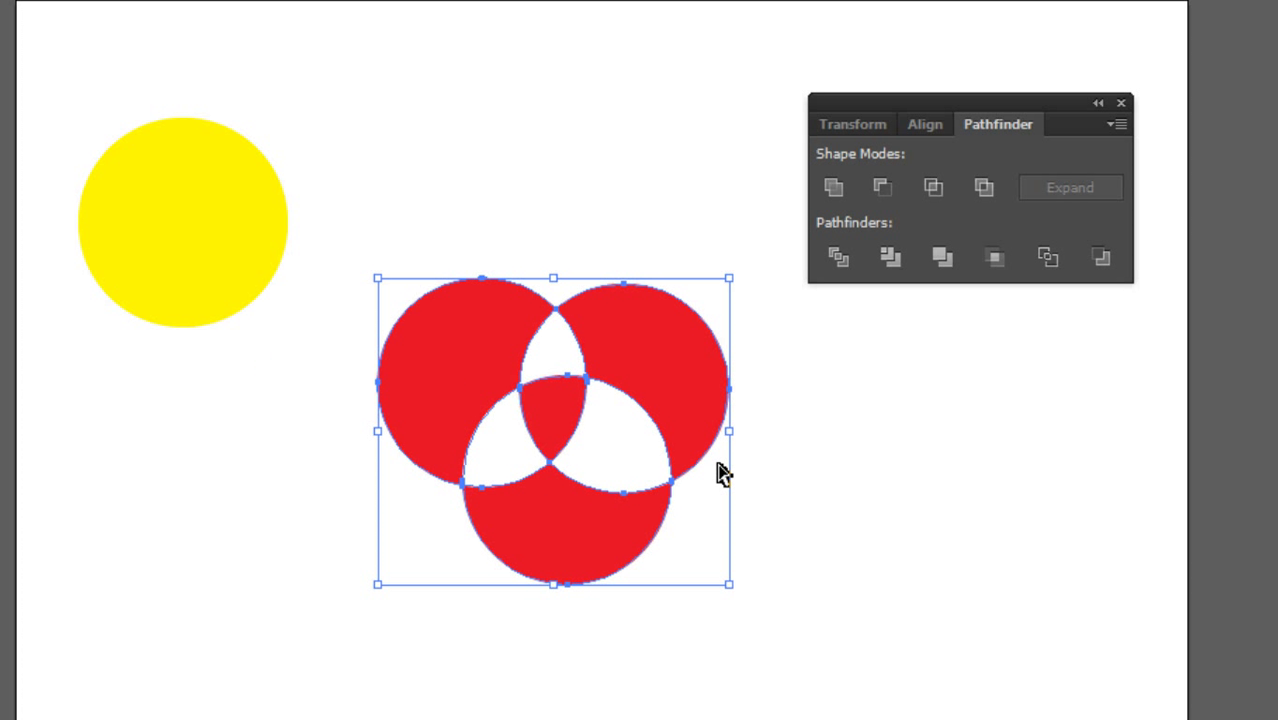
key("ctrl+z")
left_click(752, 395)
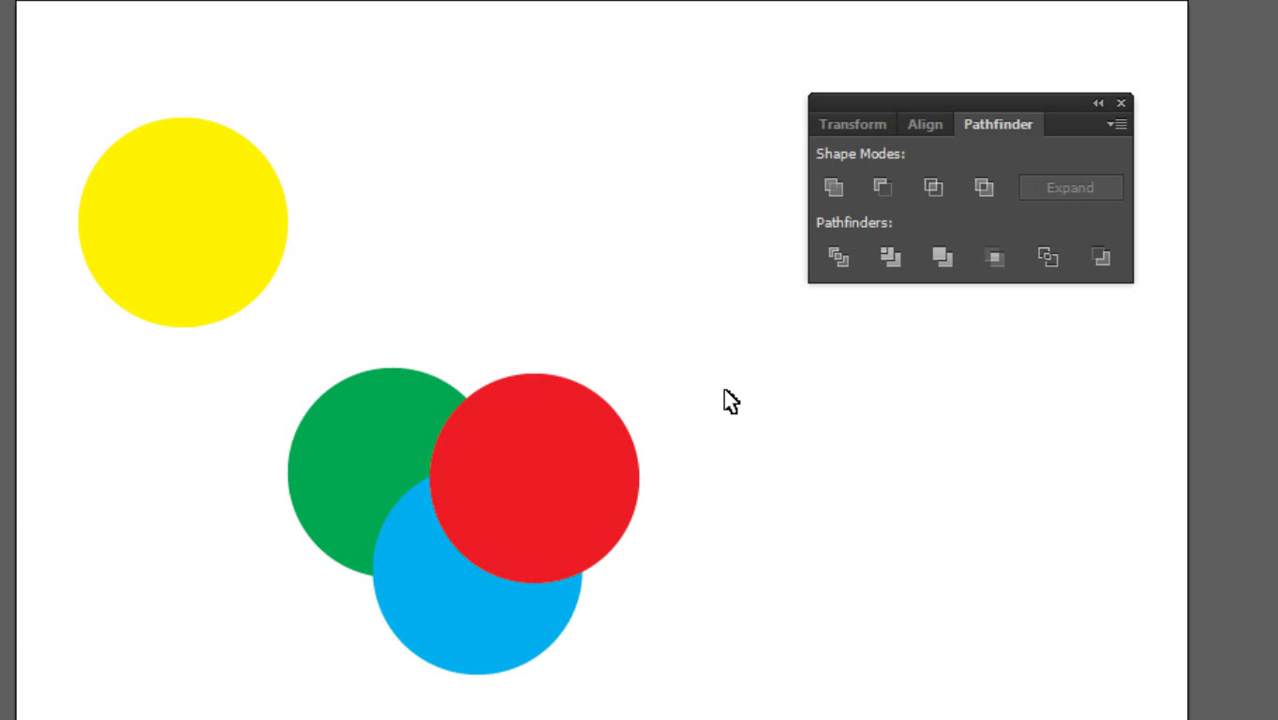
Step: Move the yellow circle onto the green and red circles and apply Pathfinder Divide to all four circles
left_click_drag(202, 216, 436, 381)
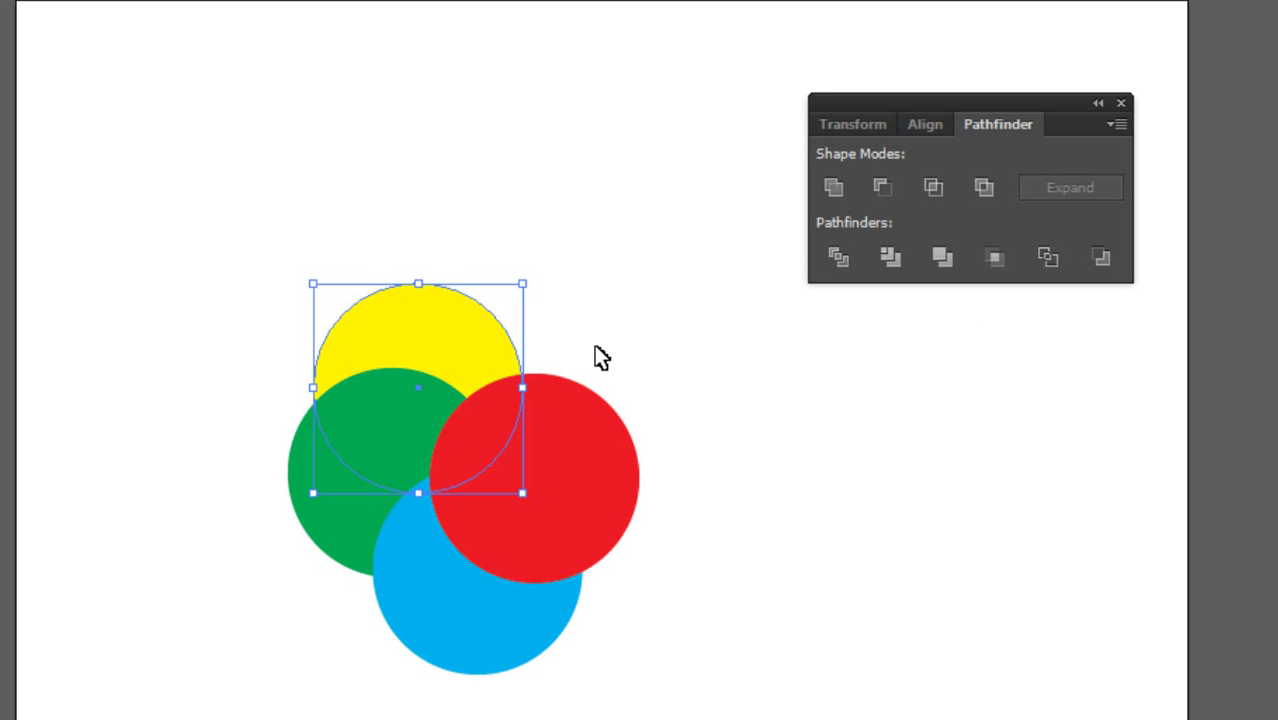
left_click_drag(688, 260, 285, 705)
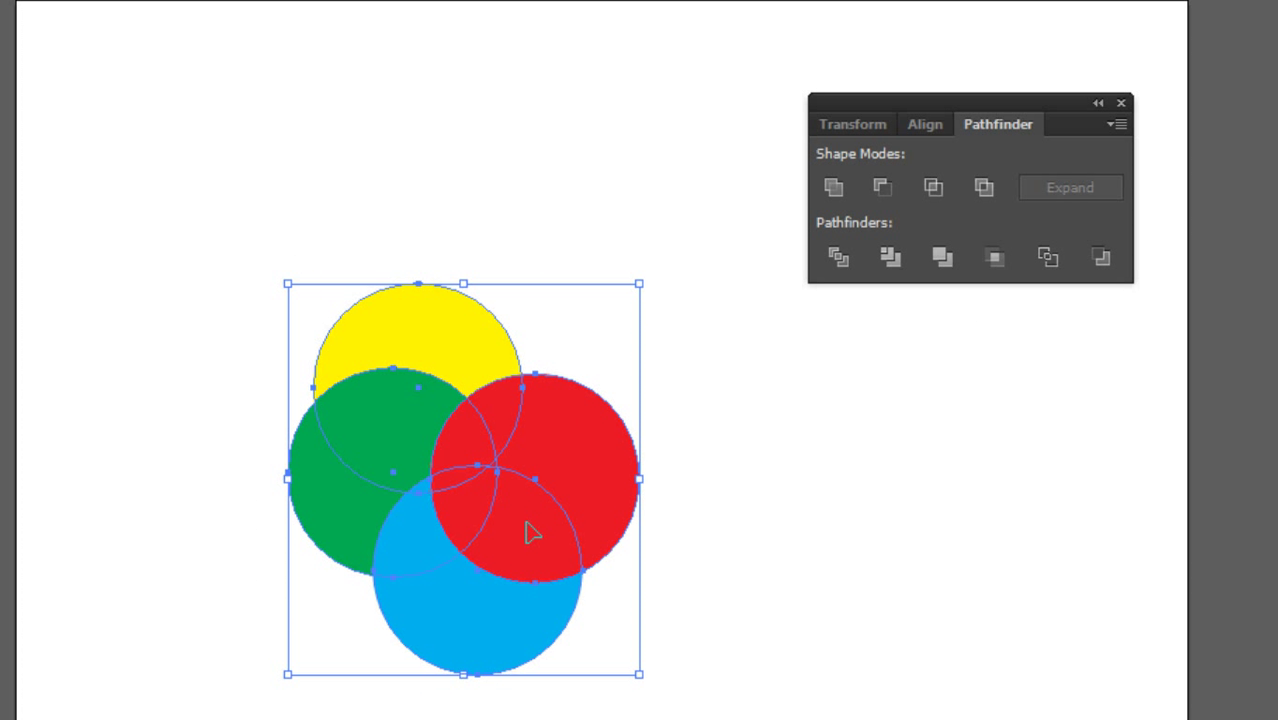
left_click(845, 255)
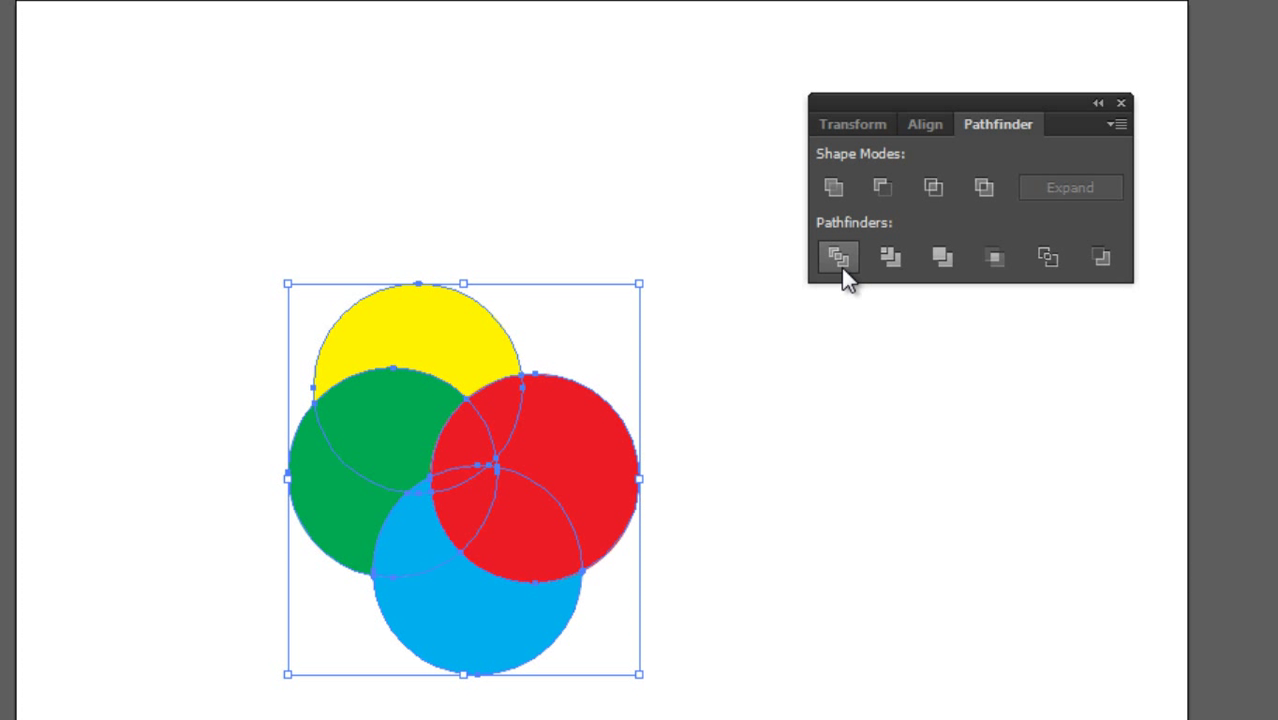
Step: Isolate the divided group and pull the yellow piece, the large red piece and the two green pieces outward
left_click(742, 418)
left_click_drag(458, 342, 390, 122)
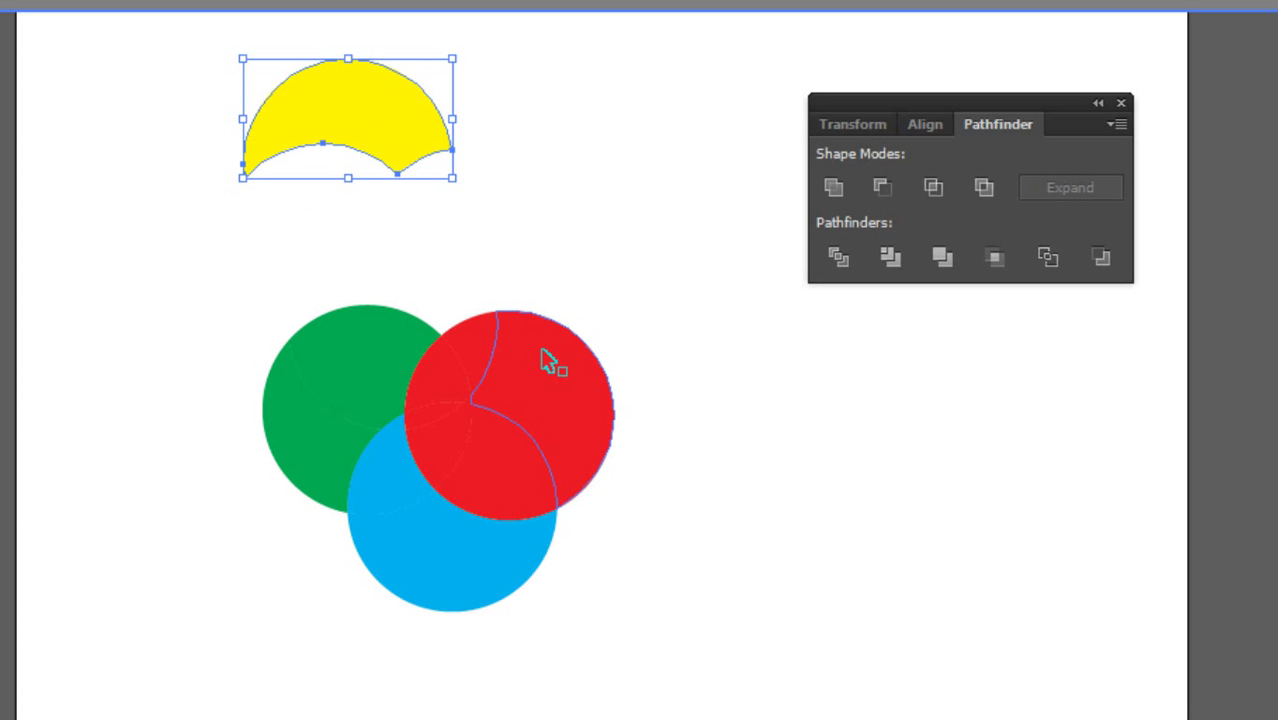
left_click_drag(566, 330, 675, 205)
left_click_drag(312, 440, 200, 430)
left_click_drag(359, 374, 271, 289)
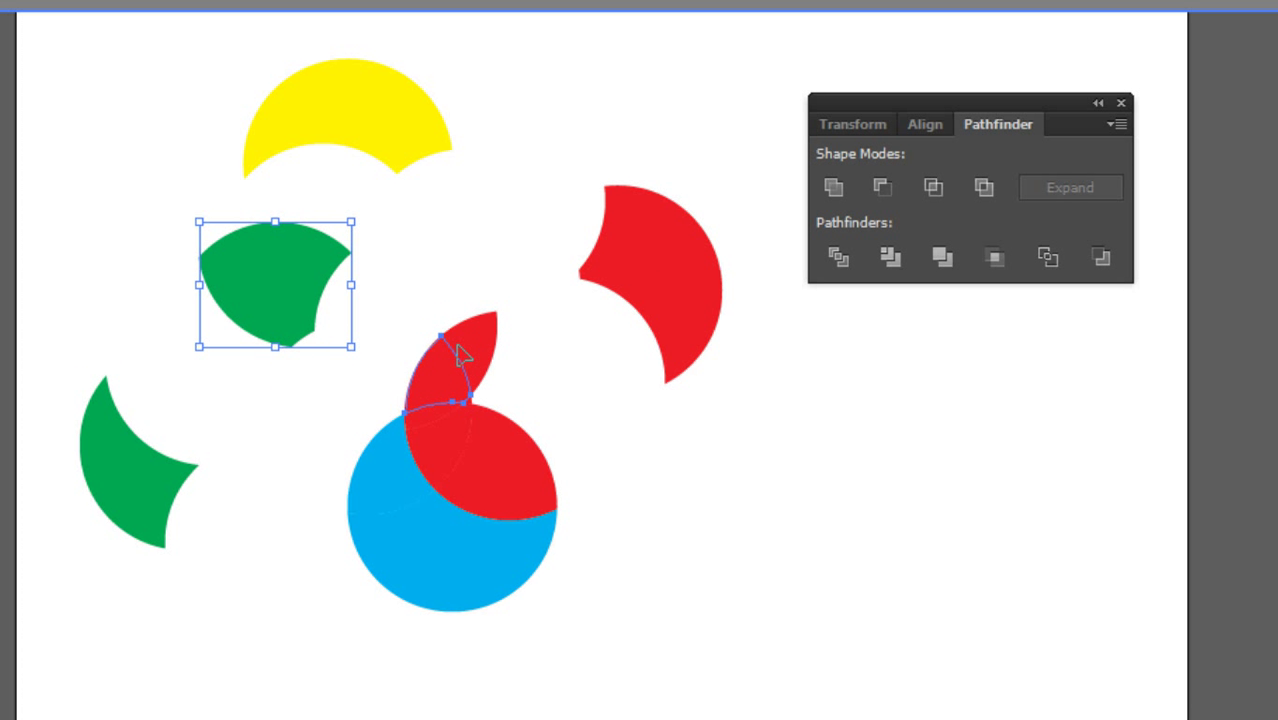
Step: Spread the four smaller red pieces and the two larger light blue pieces apart from the centre
left_click_drag(455, 342, 463, 258)
left_click_drag(472, 340, 530, 372)
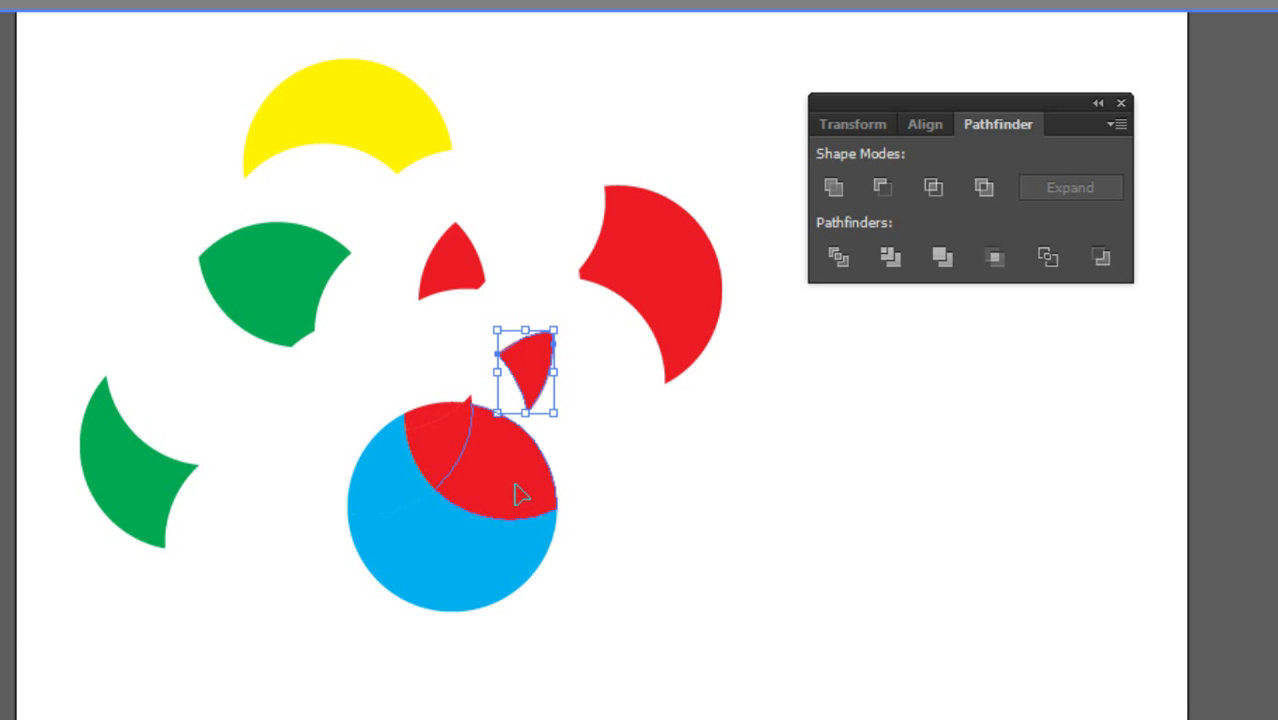
left_click_drag(516, 485, 635, 513)
left_click_drag(446, 453, 339, 382)
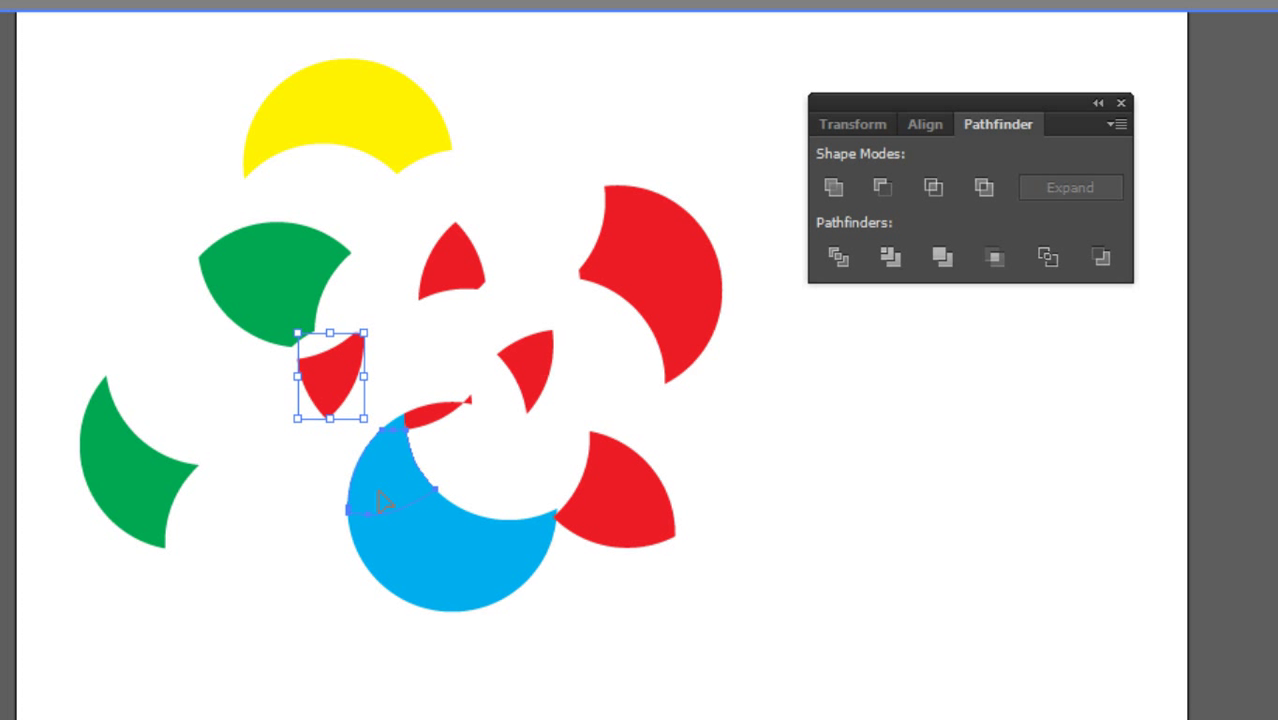
left_click_drag(384, 502, 242, 522)
left_click_drag(399, 565, 383, 642)
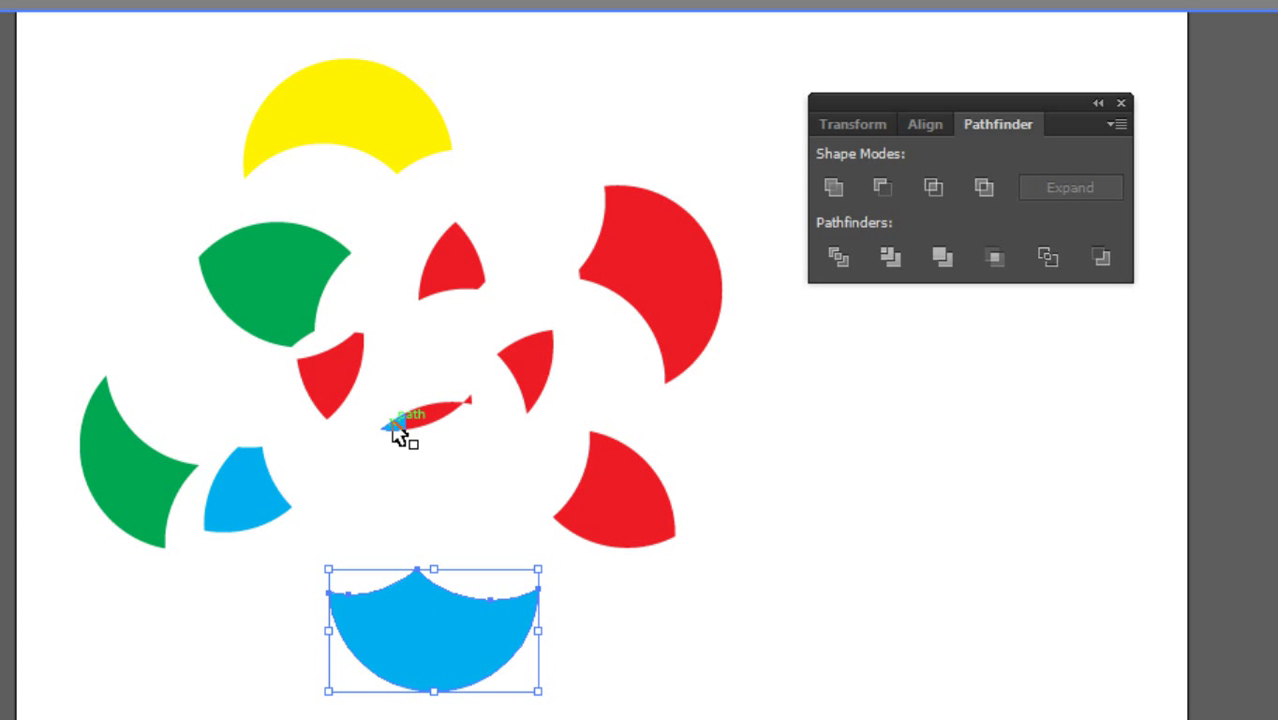
Step: Separate and rejoin the tiny red and light blue slivers, move them together to the empty area beside the pieces, and deselect
left_click_drag(394, 426, 407, 465)
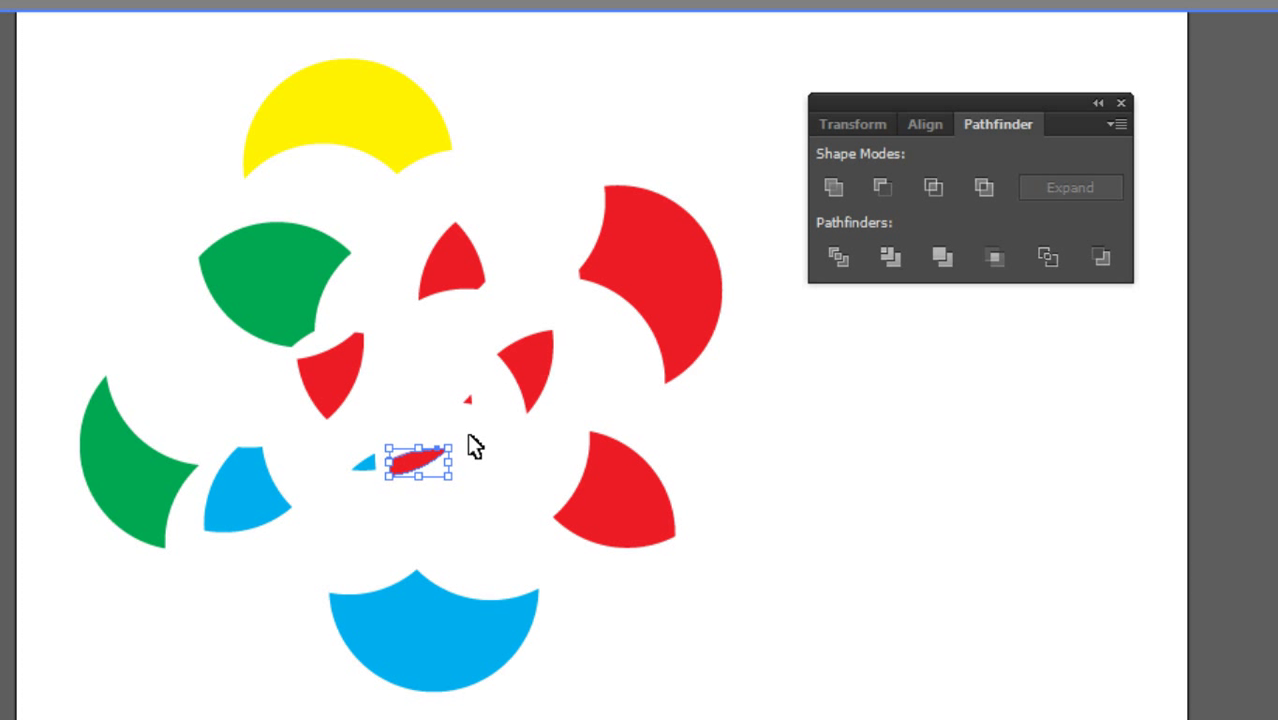
left_click_drag(417, 462, 434, 416)
left_click_drag(368, 464, 397, 424)
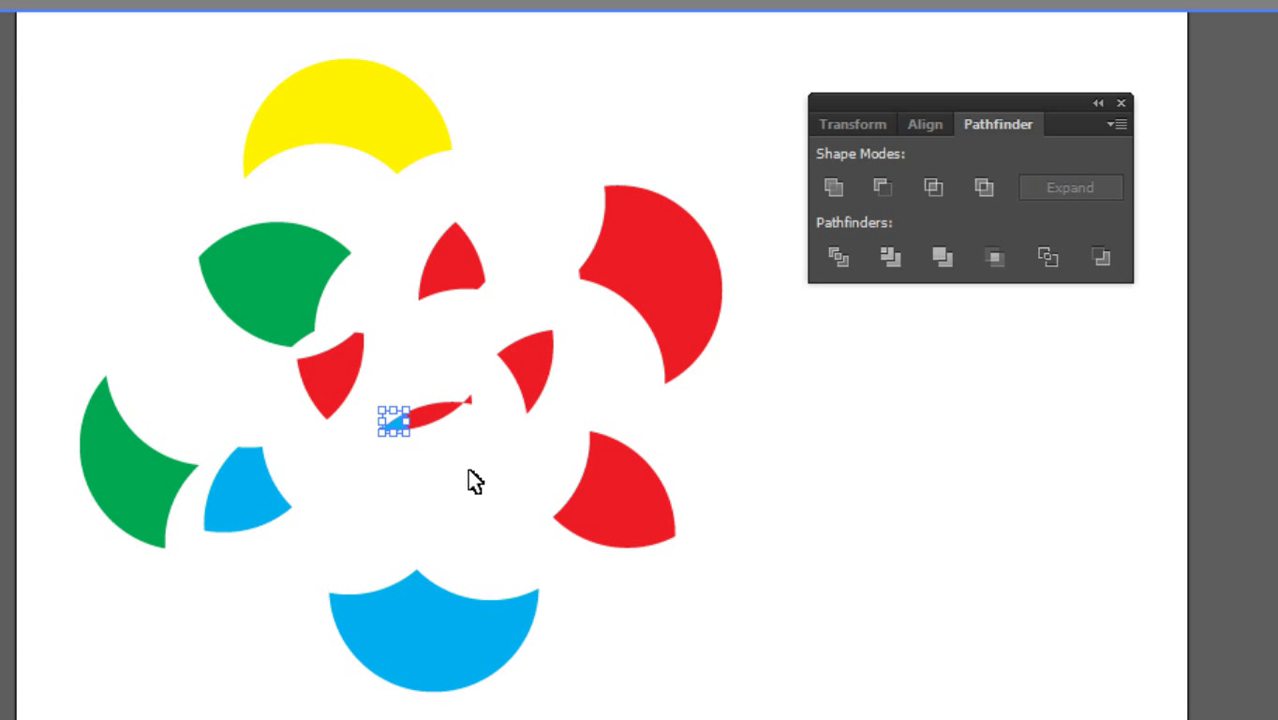
left_click(467, 469)
left_click_drag(478, 393, 917, 503)
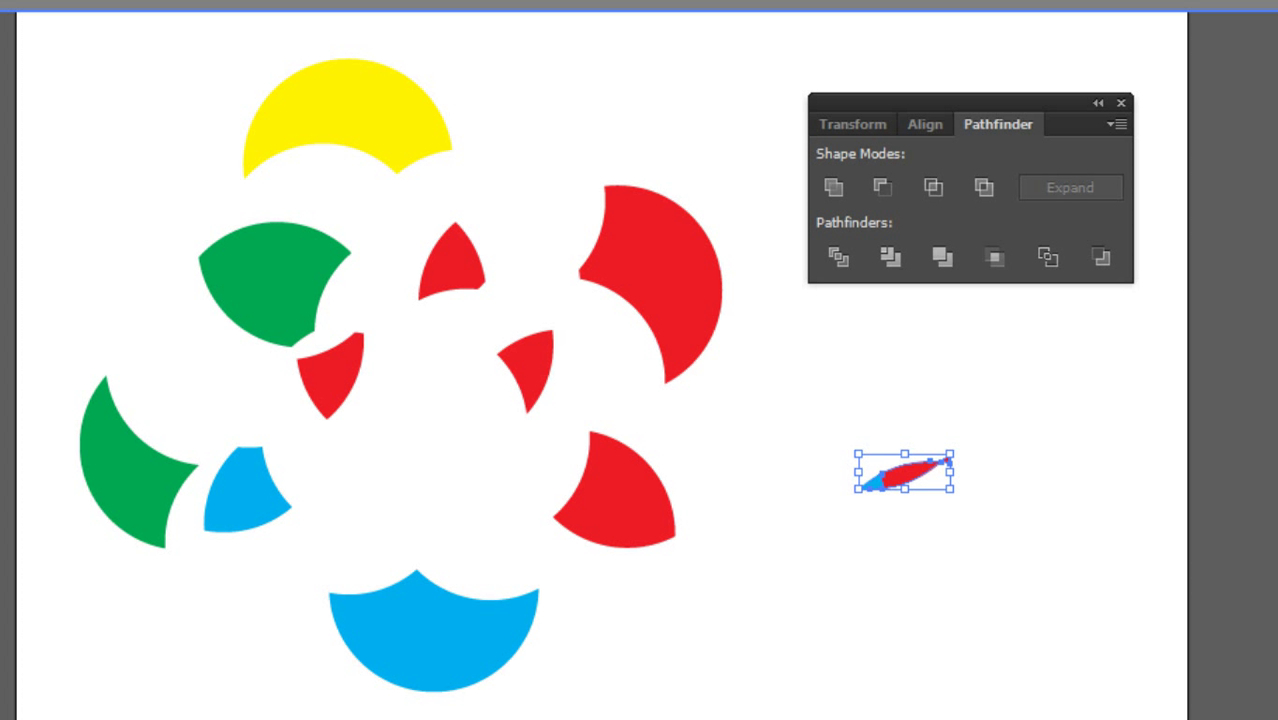
left_click(917, 560)
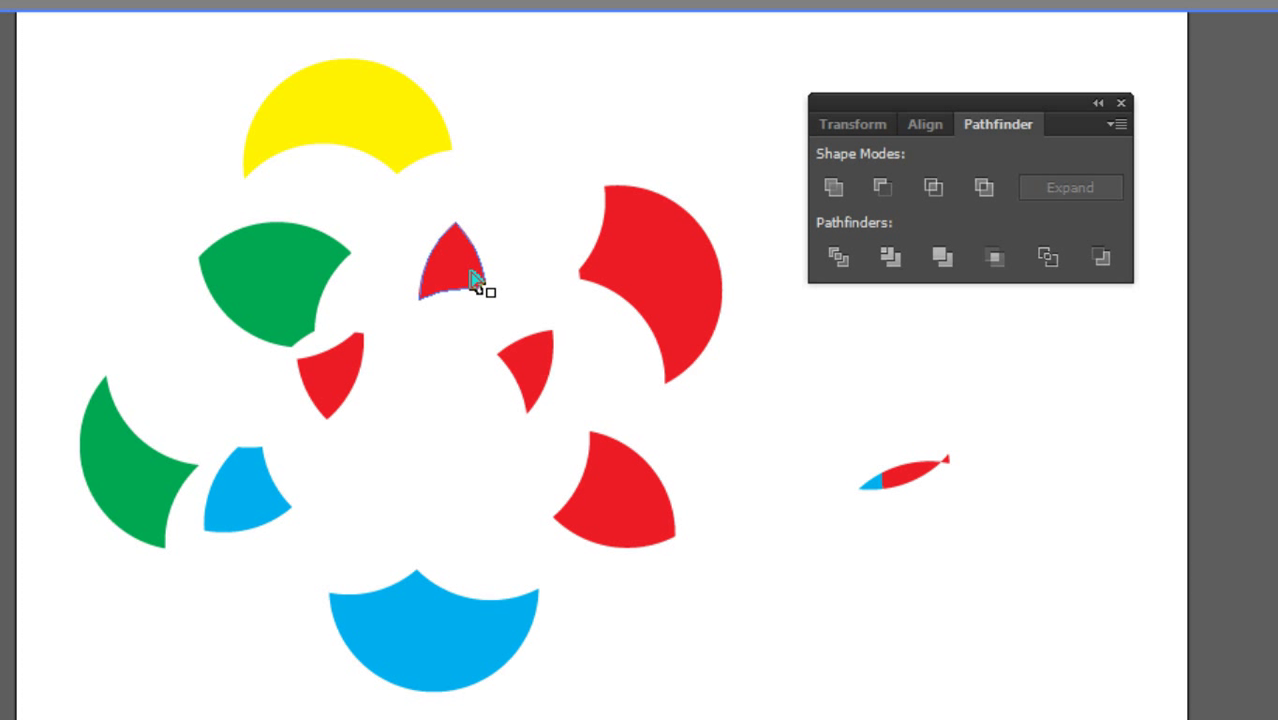
Step: Undo all the piece moves and the Divide operation to restore the four overlapping circles, and clear the selection
key("ctrl+z")
key("ctrl+z")
key("ctrl+z")
key("ctrl+z")
key("ctrl+z")
key("ctrl+z")
key("ctrl+z")
key("ctrl+z")
key("ctrl+z")
key("ctrl+z")
key("ctrl+z")
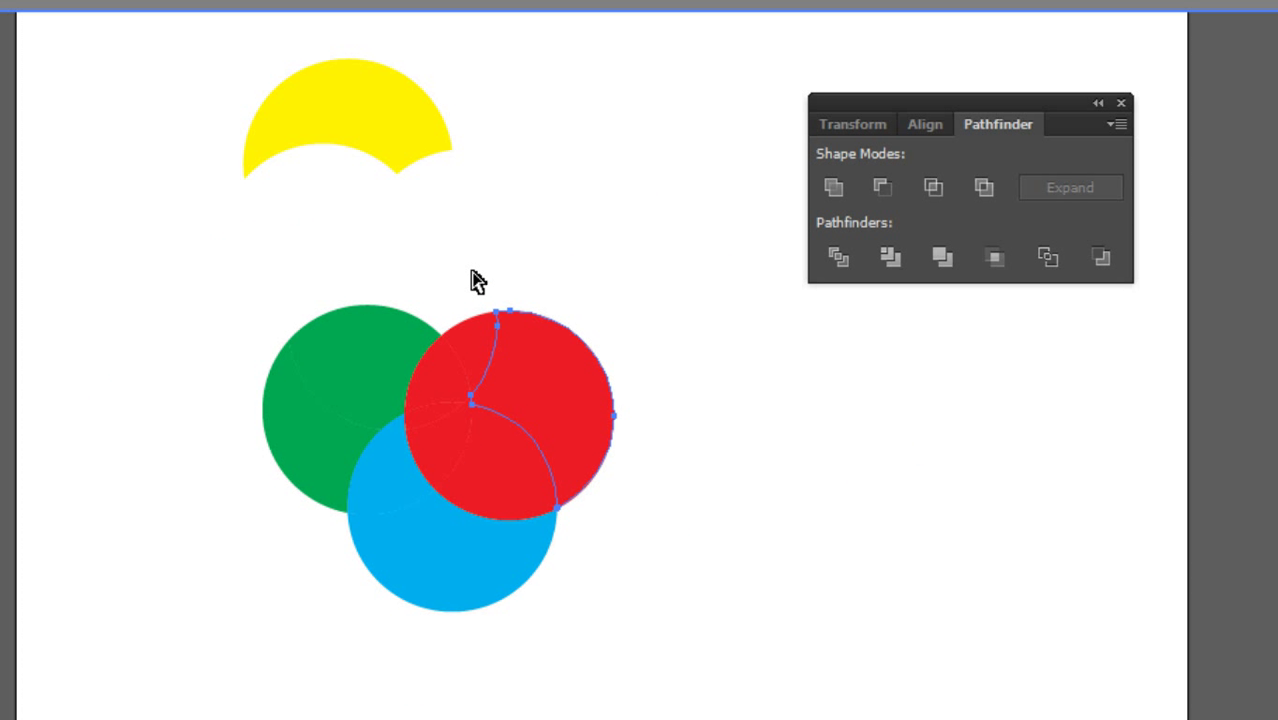
left_click(811, 438)
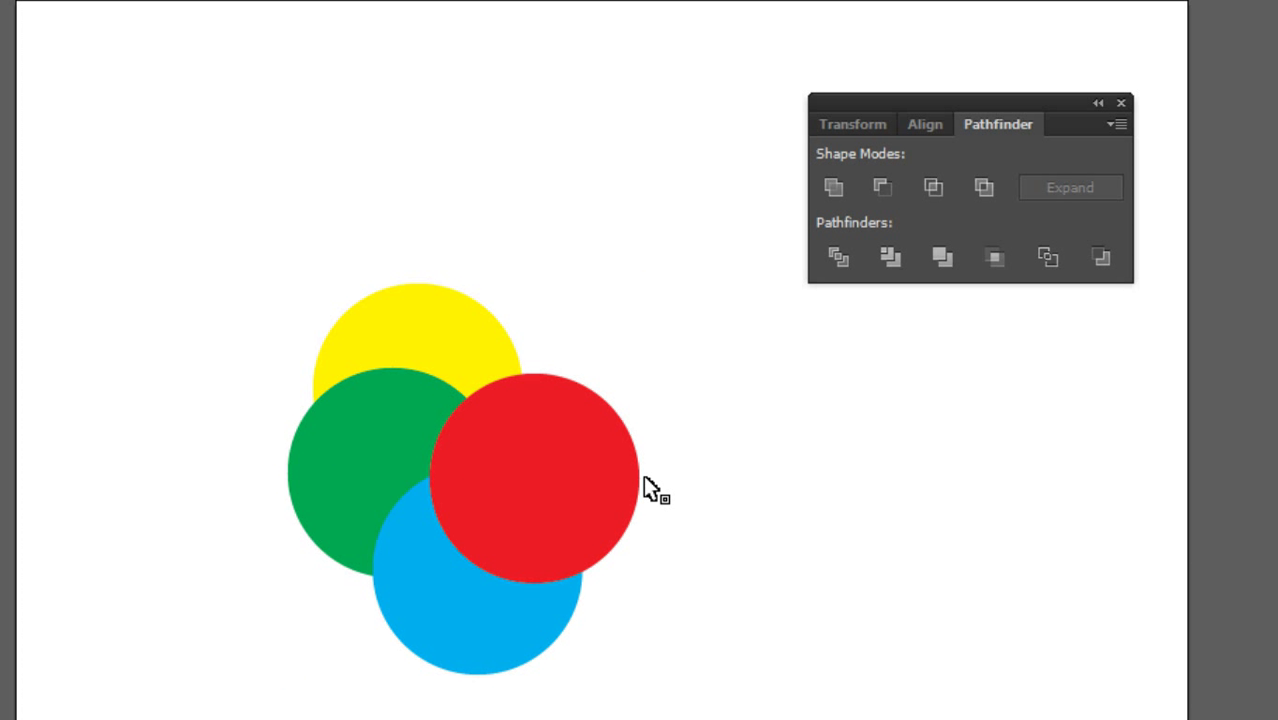
Step: Move the red circle slightly left over the green and light blue circles and deselect it
left_click_drag(640, 479, 720, 480)
left_click_drag(615, 480, 524, 480)
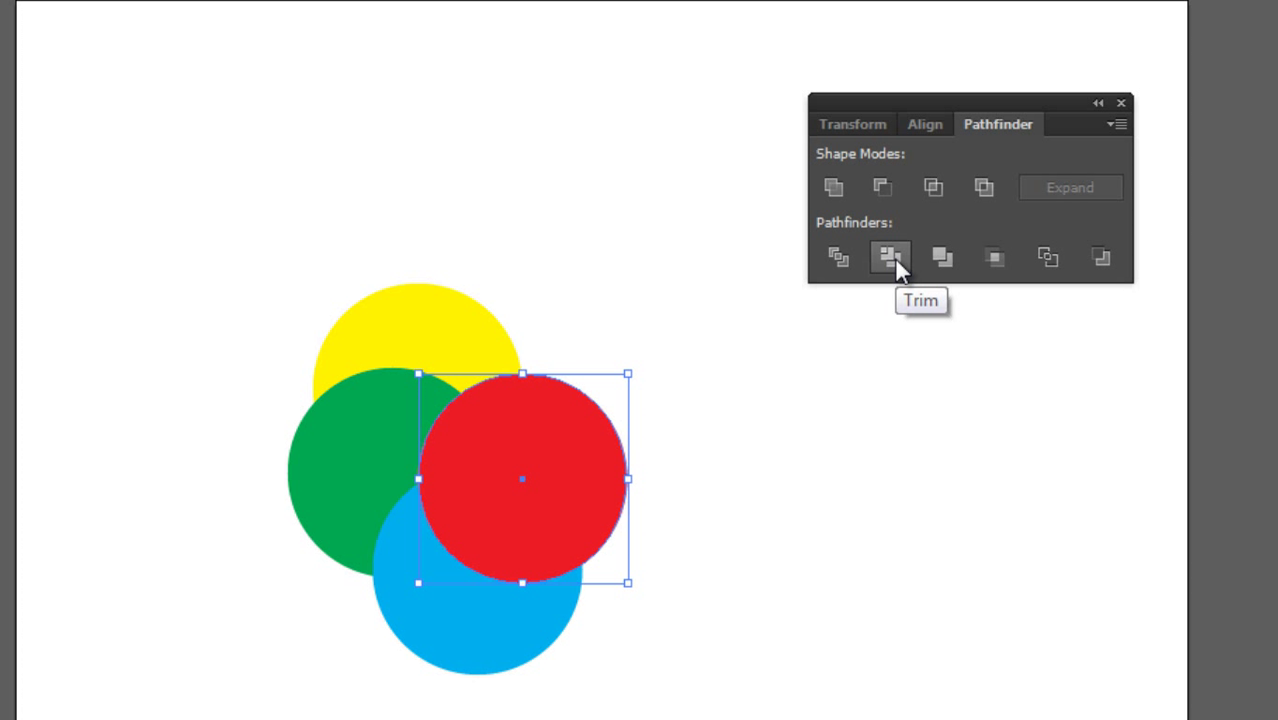
left_click(700, 288)
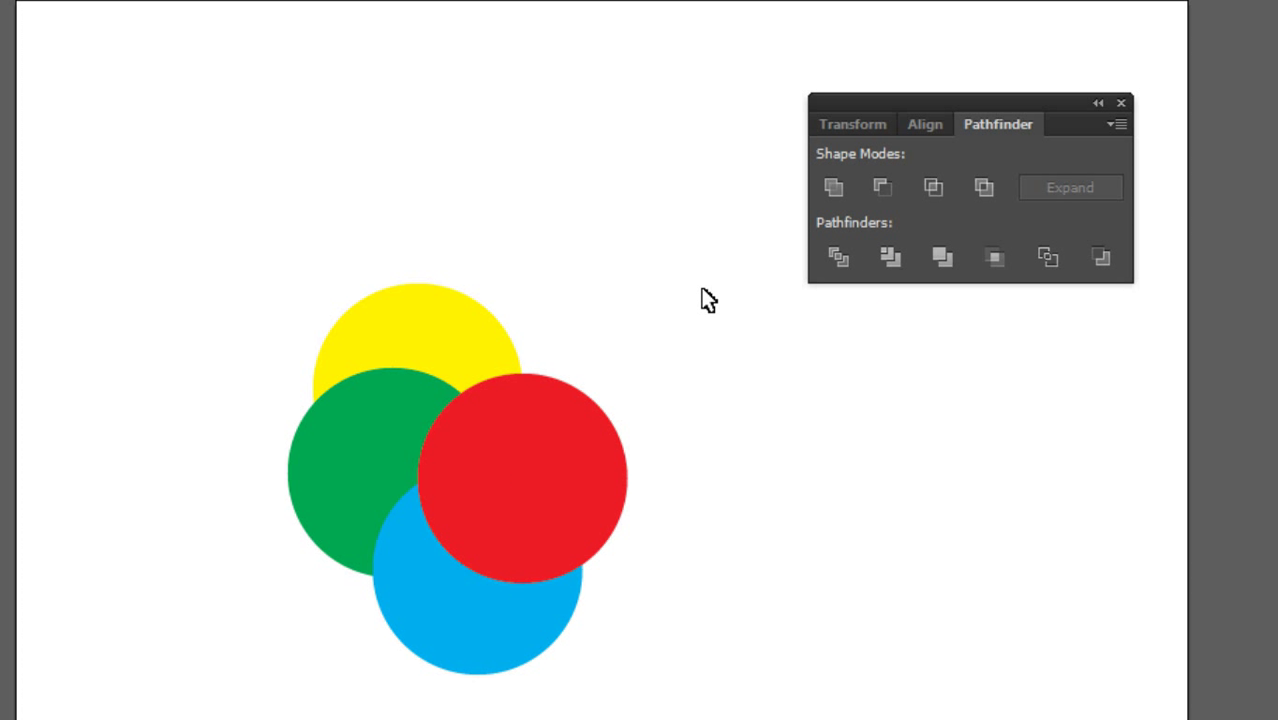
Step: Select all four overlapping circles, apply the Trim pathfinder, and clear the selection
left_click_drag(711, 278, 277, 677)
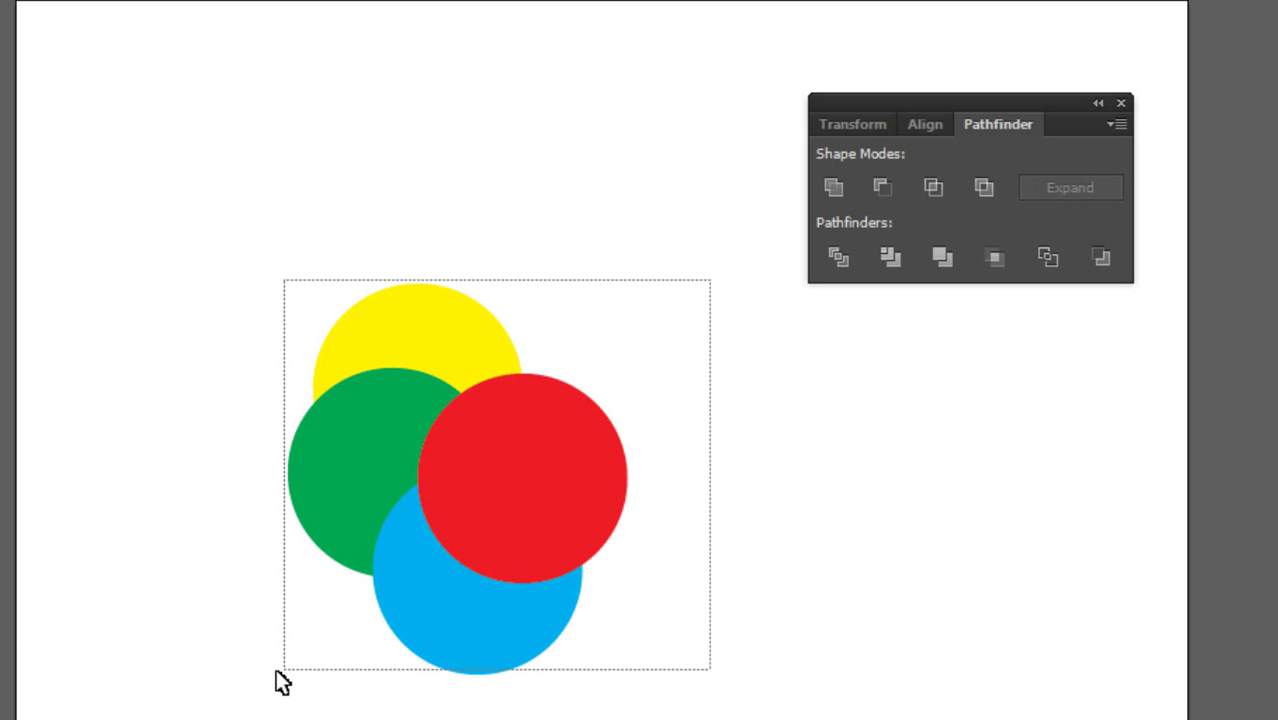
left_click(889, 260)
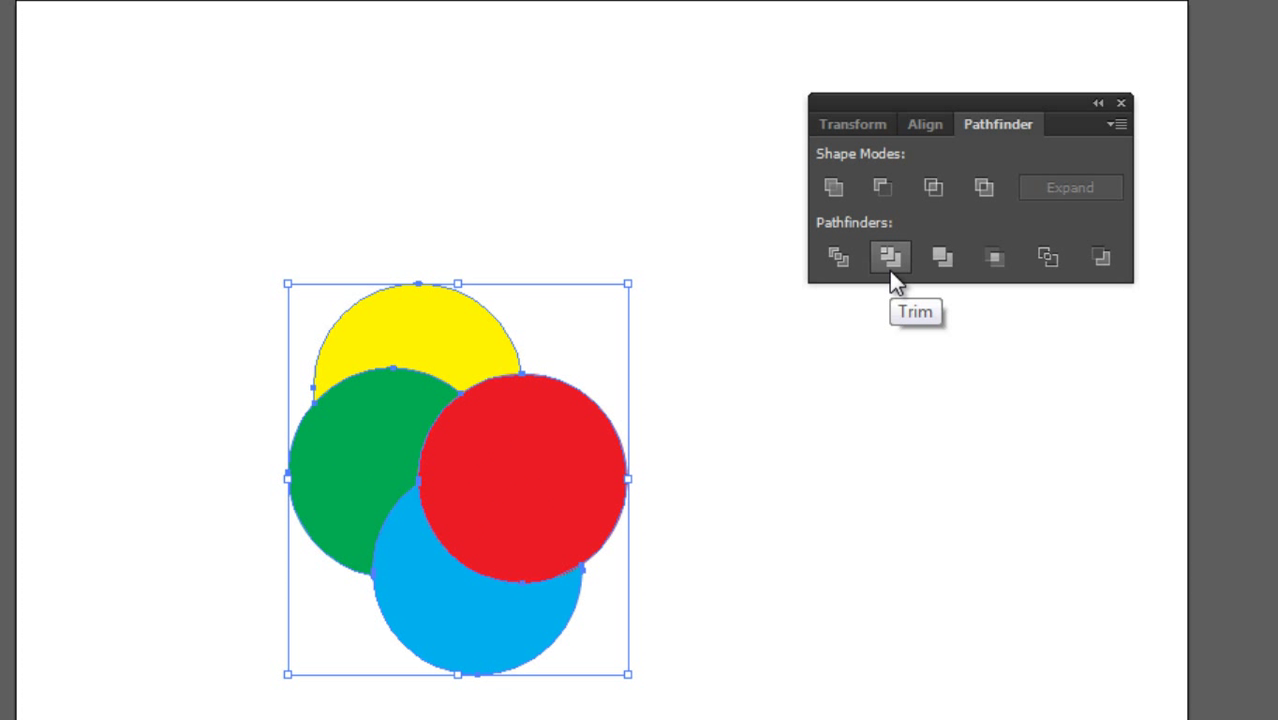
left_click(780, 412)
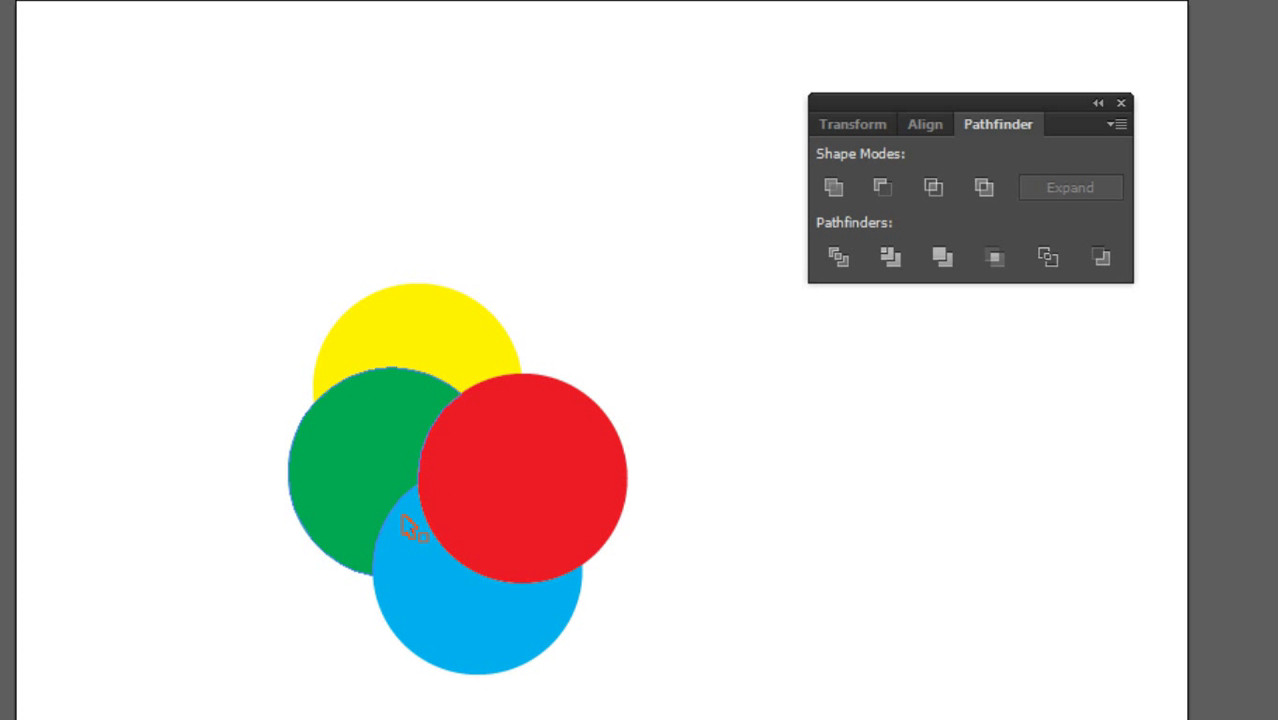
Step: Isolate the trimmed group and spread the red, light blue, green and yellow pieces apart
left_click_drag(556, 440, 770, 434)
double_click(536, 402)
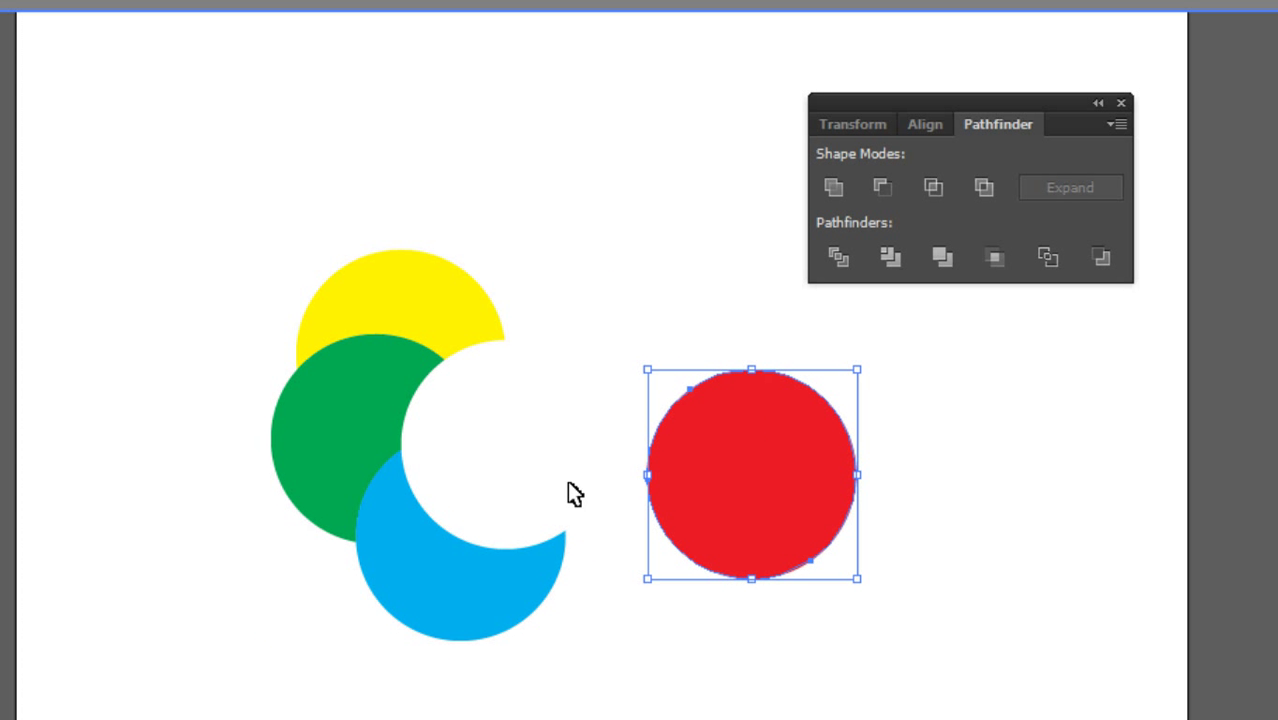
left_click_drag(403, 582, 463, 719)
left_click_drag(336, 468, 165, 442)
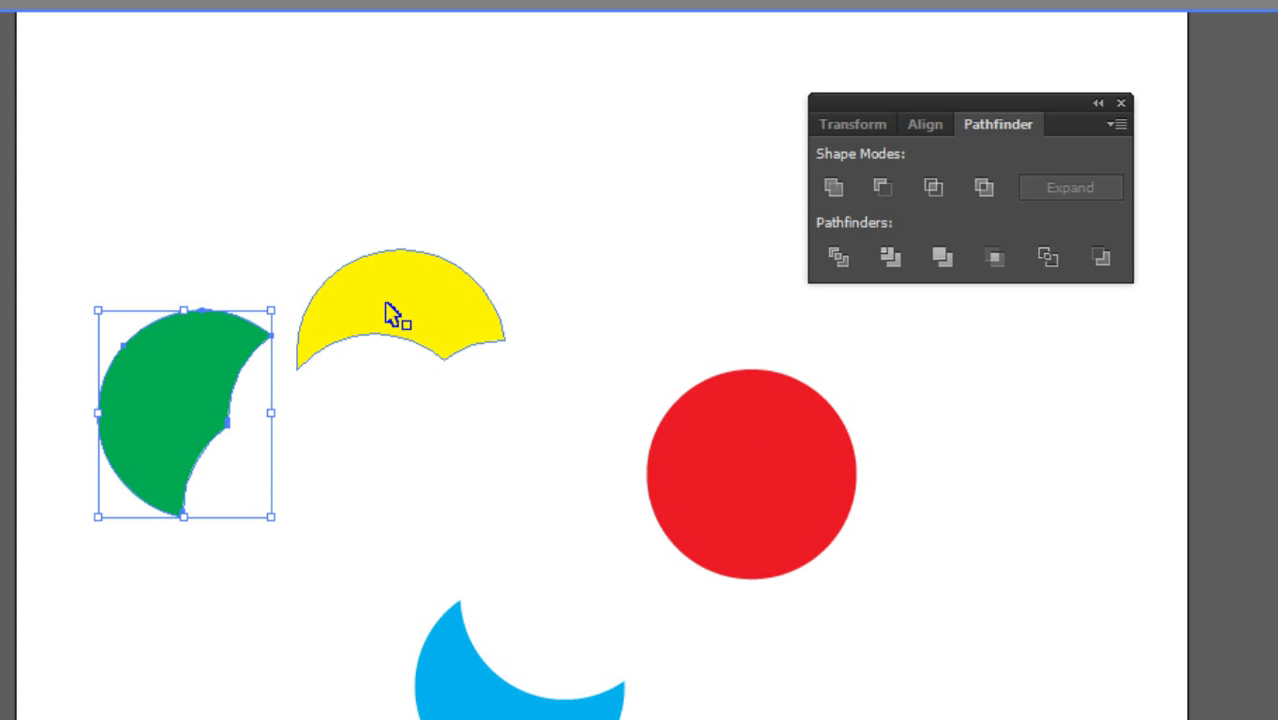
left_click_drag(478, 325, 535, 240)
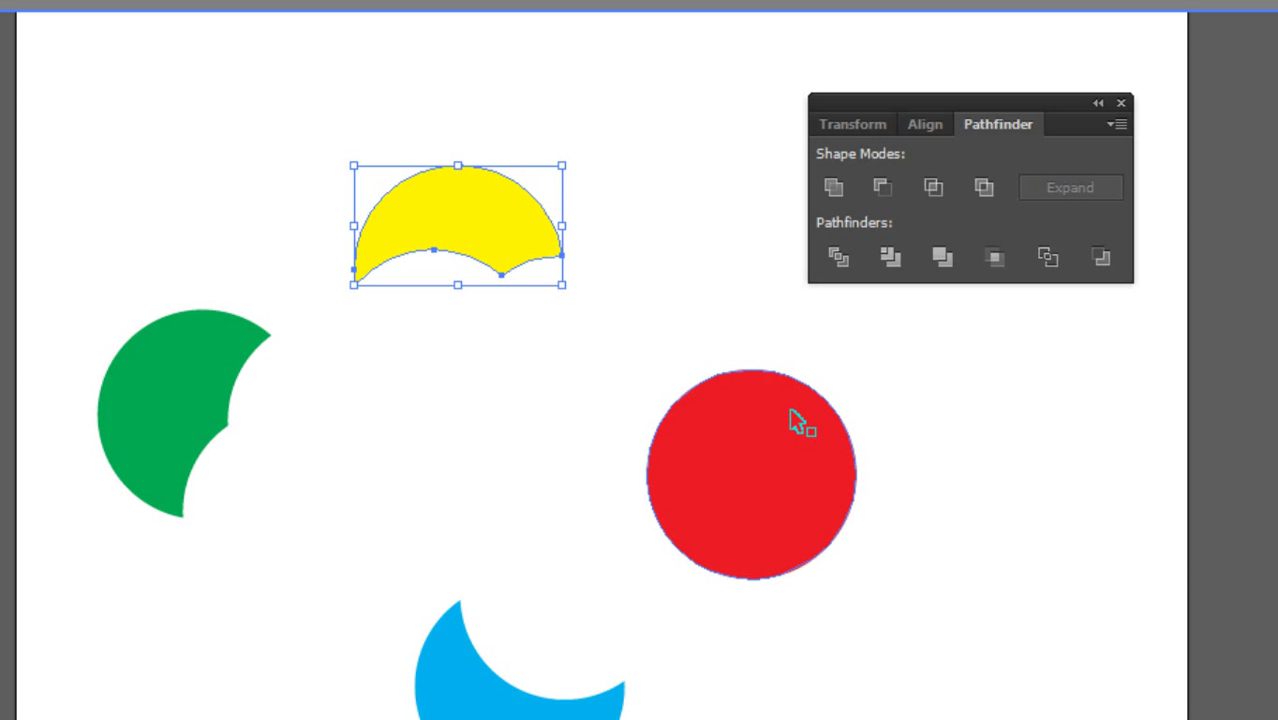
Step: Undo the piece moves and the Trim operation to restore the full overlapping circles, and clear the selection
key("ctrl+z")
key("ctrl+z")
key("ctrl+z")
key("ctrl+z")
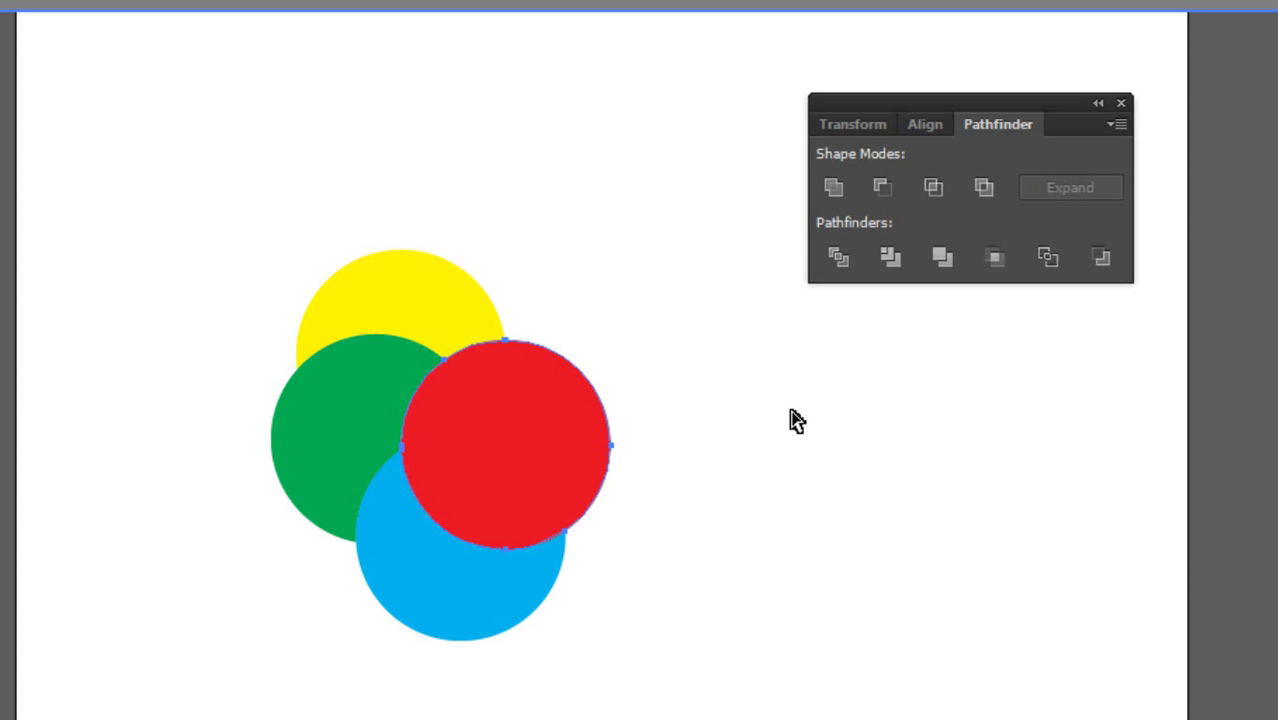
key("ctrl+z")
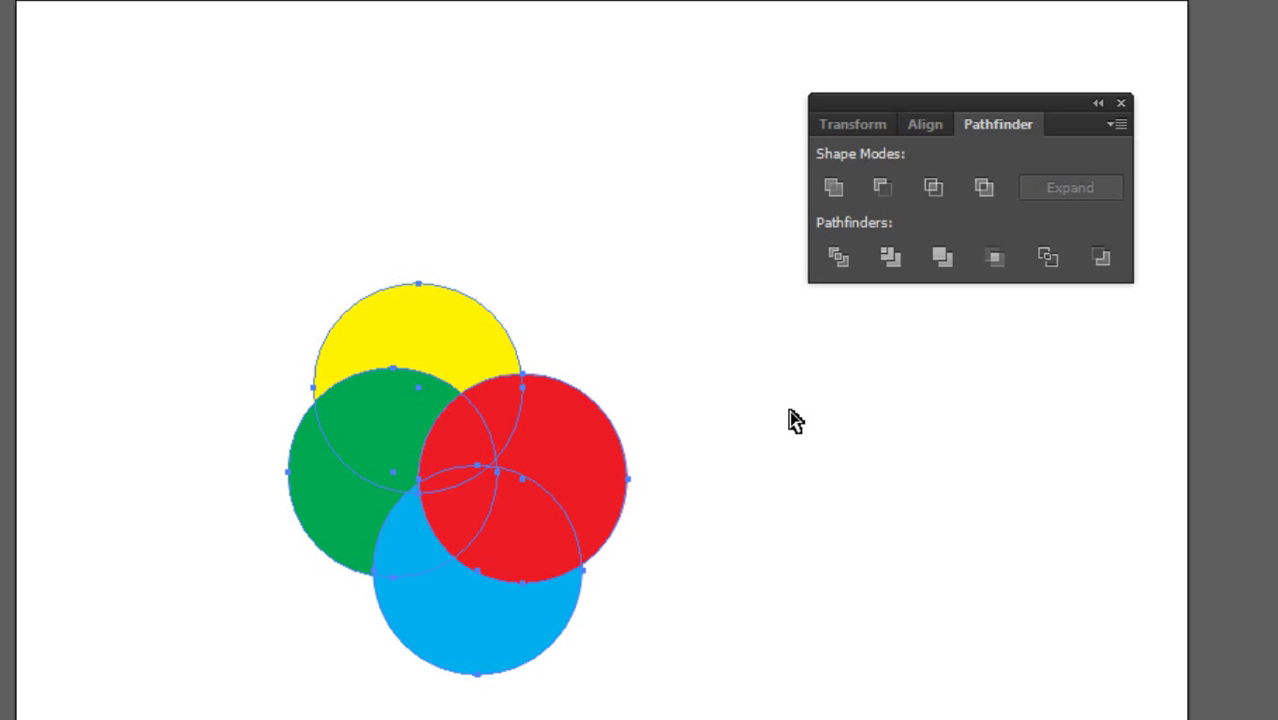
left_click(800, 427)
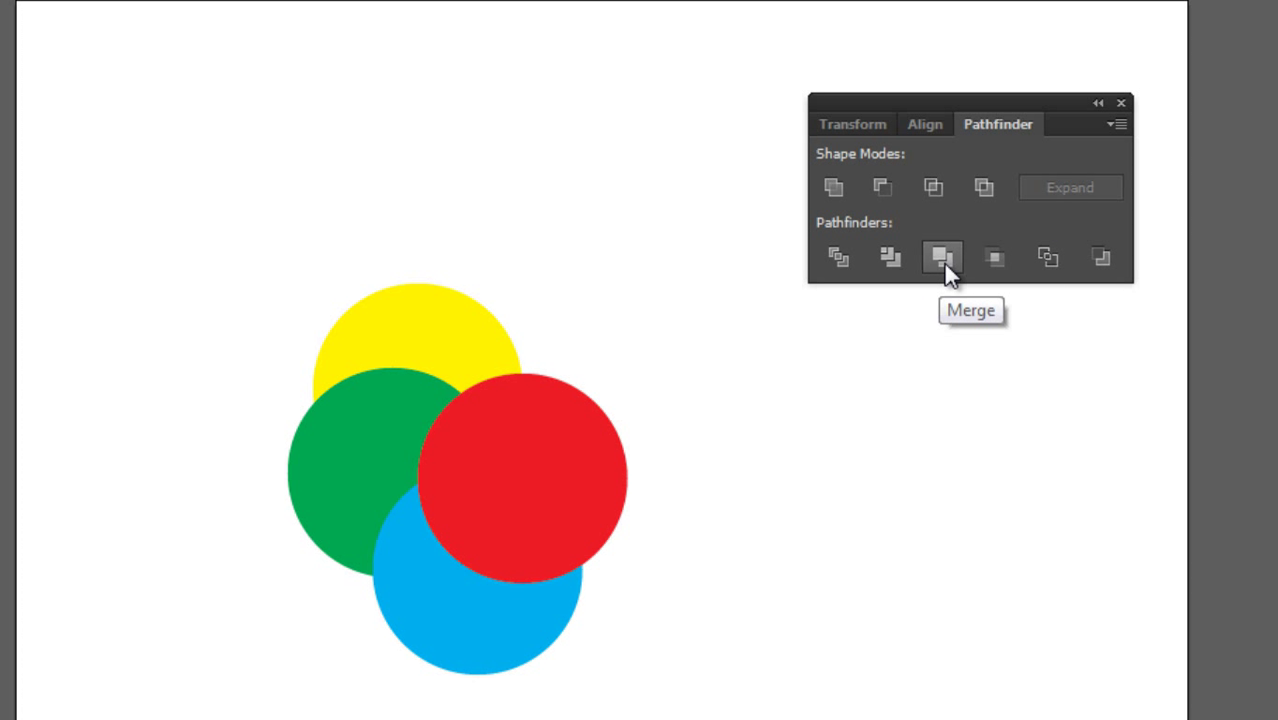
Step: Select all four circles, apply the Merge pathfinder, and clear the selection
left_click_drag(650, 300, 379, 650)
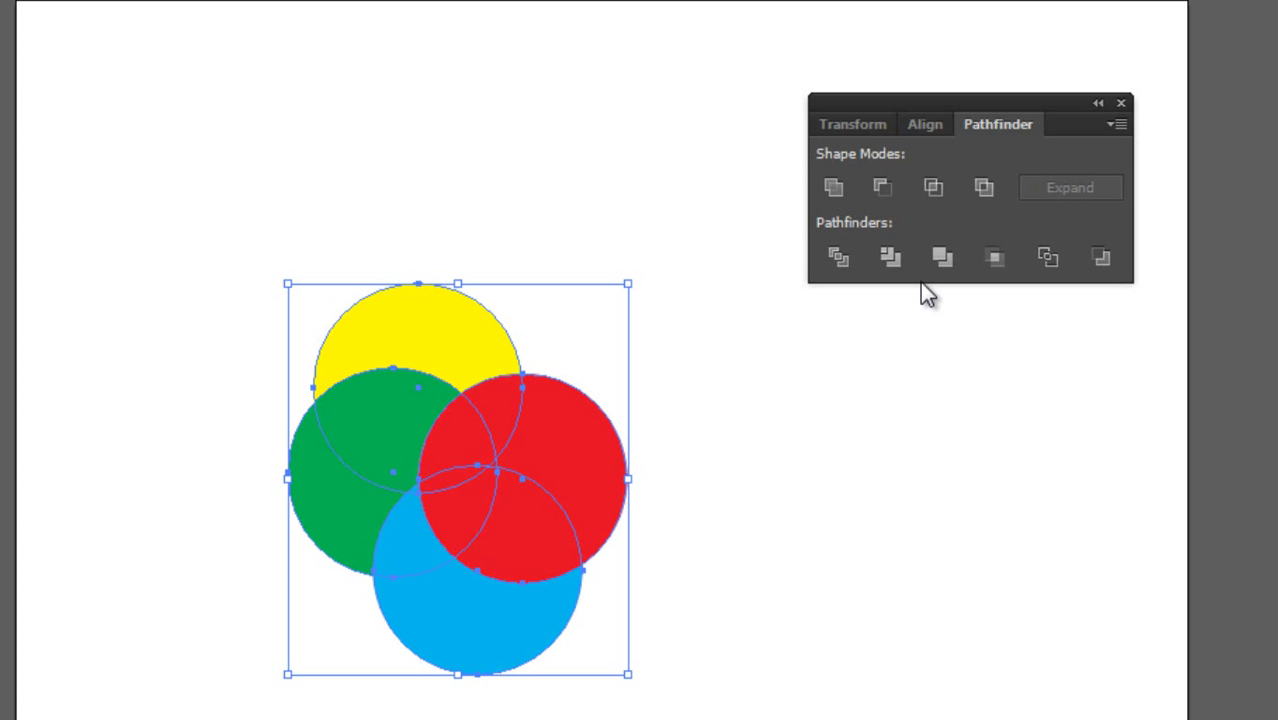
left_click(944, 262)
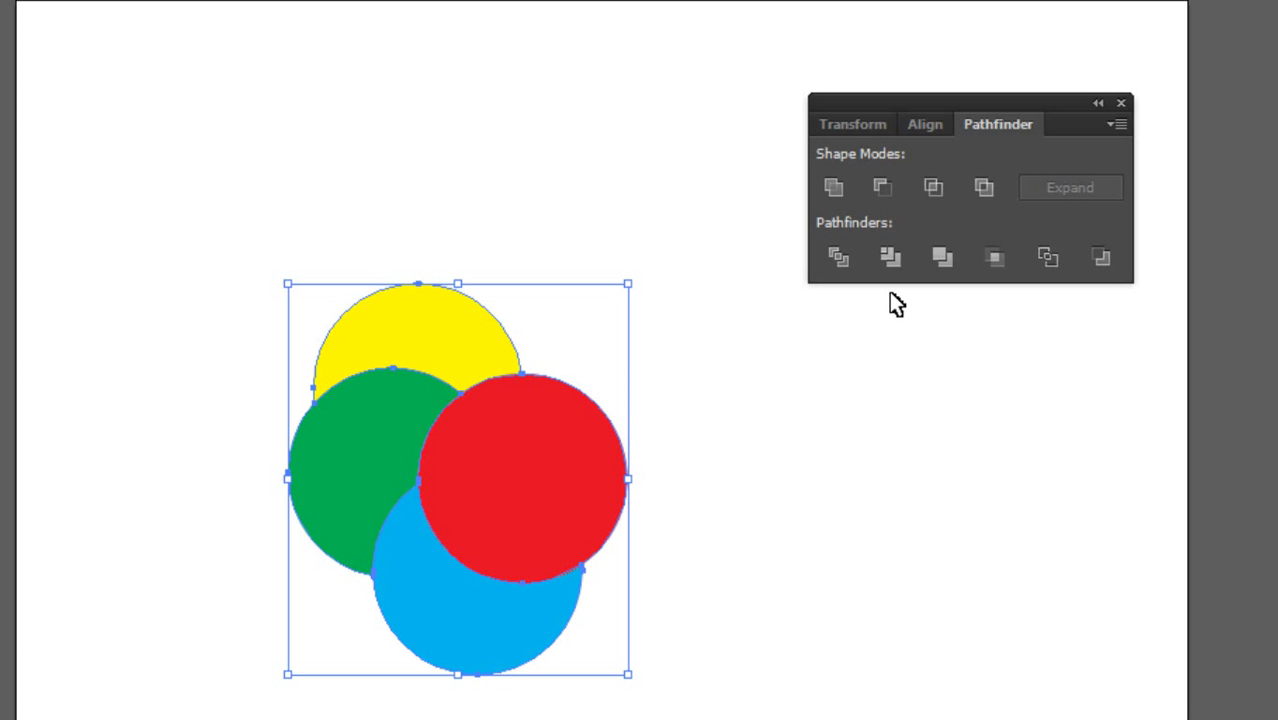
left_click(702, 480)
Step: Move the merged red, green, yellow and light blue pieces apart from one another
left_click_drag(535, 460, 943, 481)
left_click_drag(599, 491, 384, 439)
left_click_drag(600, 380, 621, 271)
left_click_drag(628, 590, 491, 616)
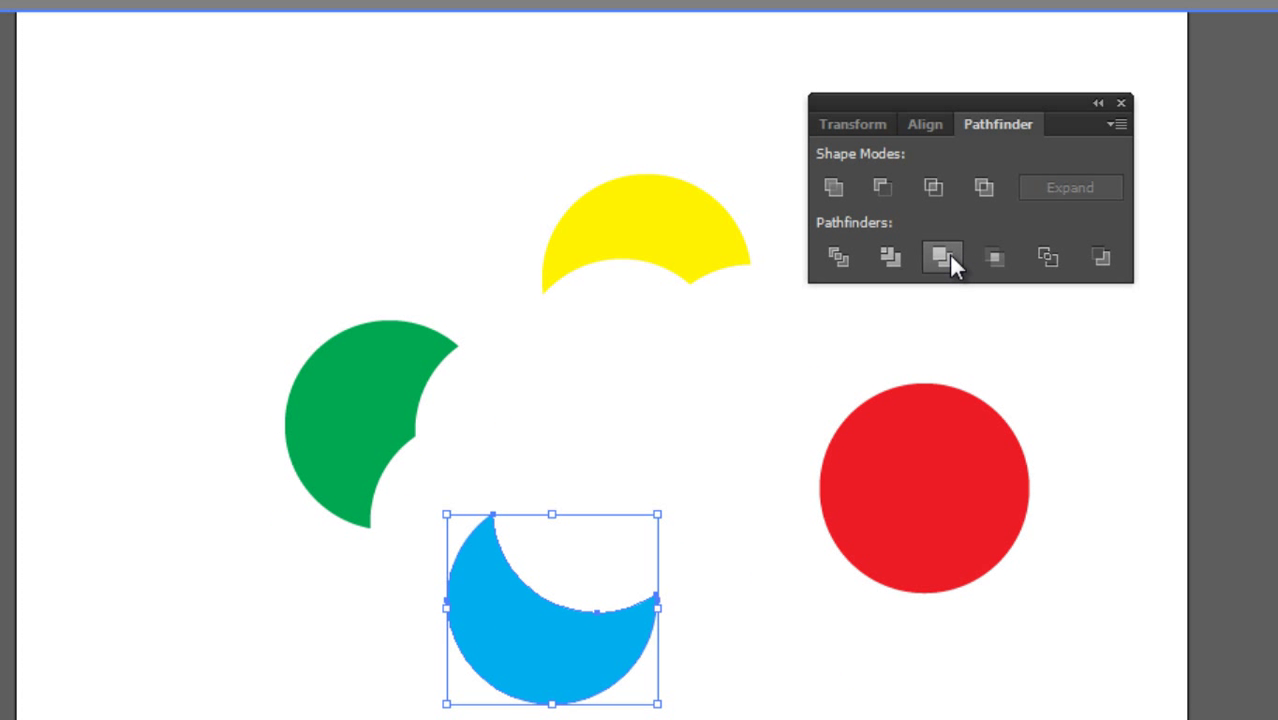
Step: Undo the moves of the merged pieces, leave the isolated group, and clear the selection
key("ctrl+z")
key("ctrl+z")
key("ctrl+z")
key("ctrl+z")
key("ctrl+z")
key("ctrl+z")
key("ctrl+z")
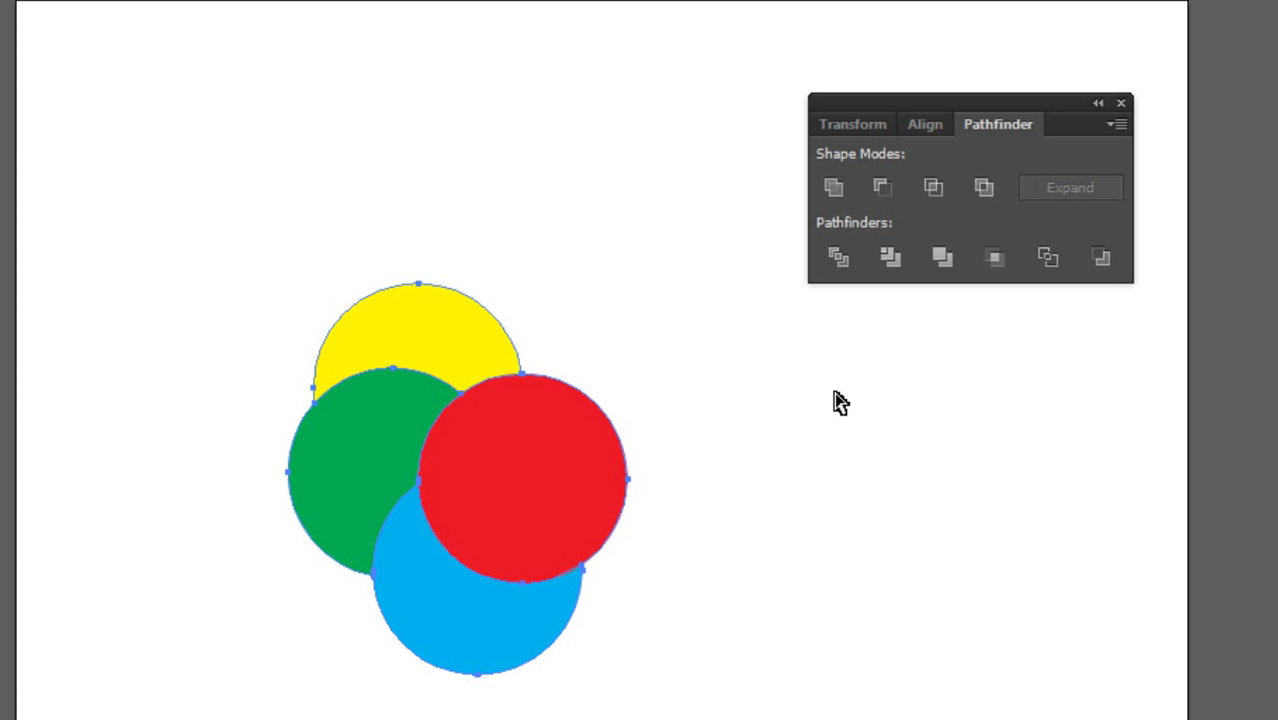
left_click(730, 473)
Step: Select all the pieces, apply the Crop pathfinder, check the remaining outline, and undo the crop
left_click_drag(712, 290, 250, 712)
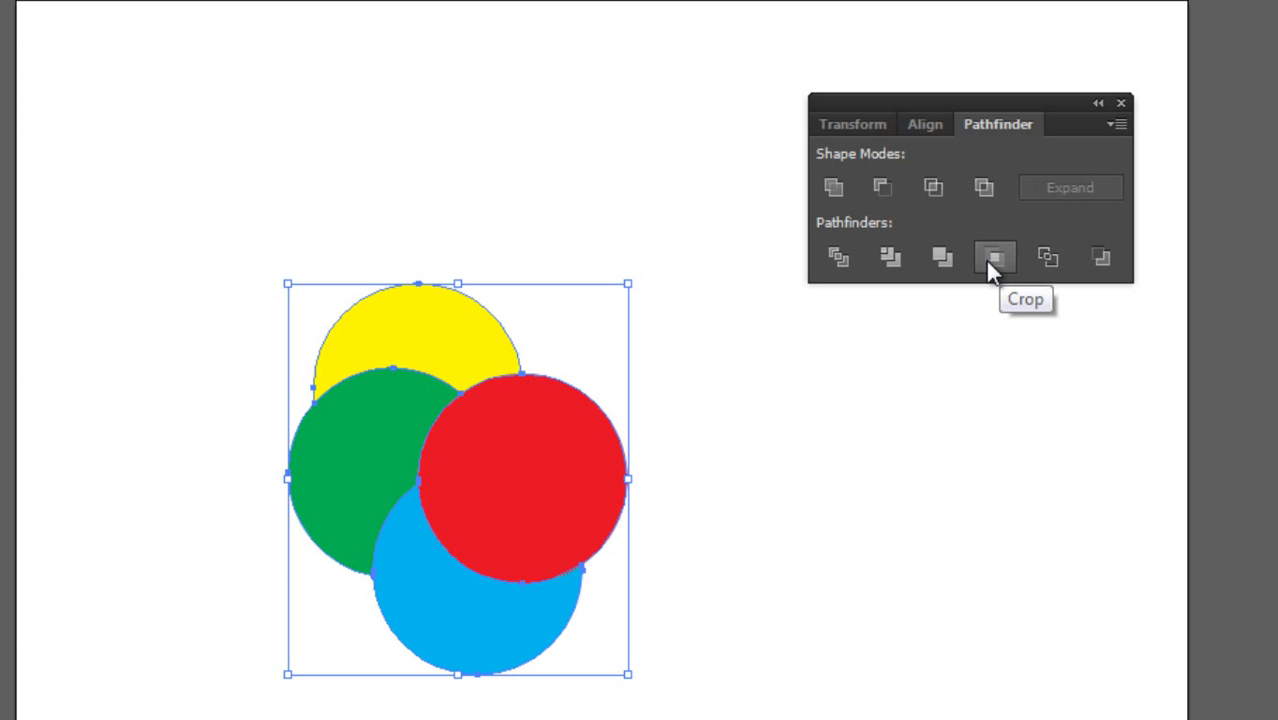
left_click(984, 258)
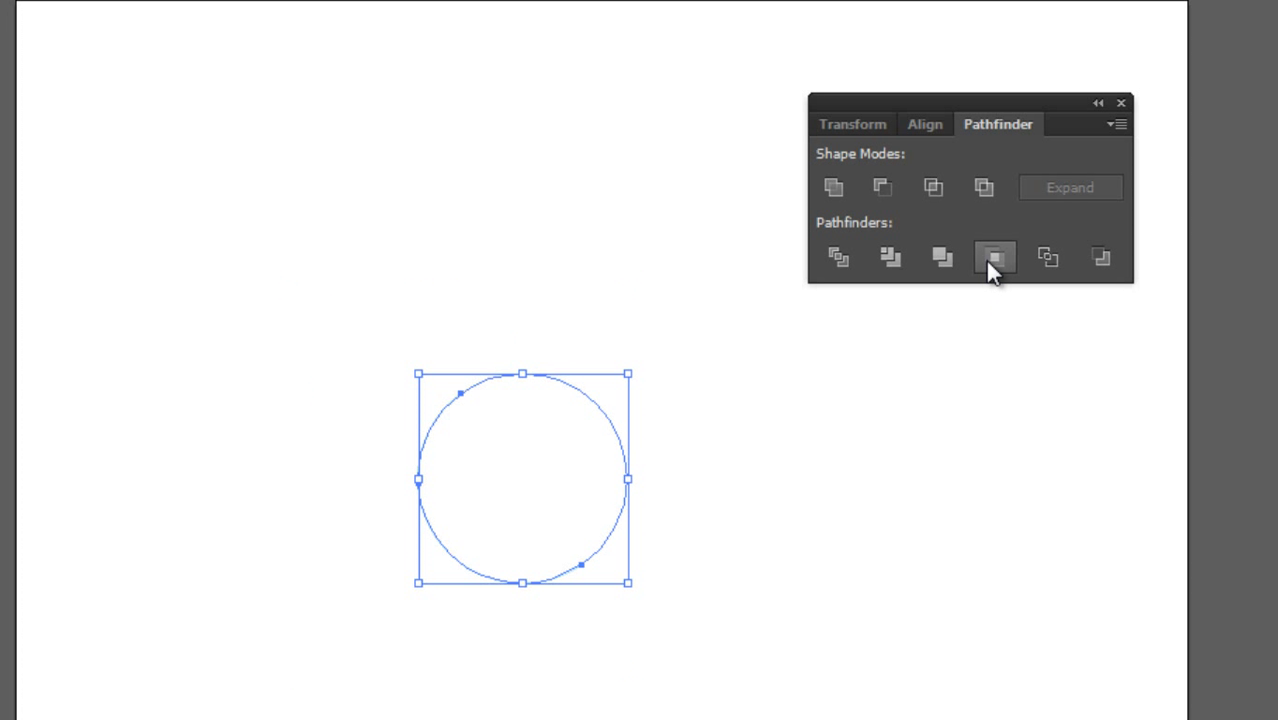
left_click(694, 496)
left_click_drag(718, 313, 302, 662)
key("ctrl+z")
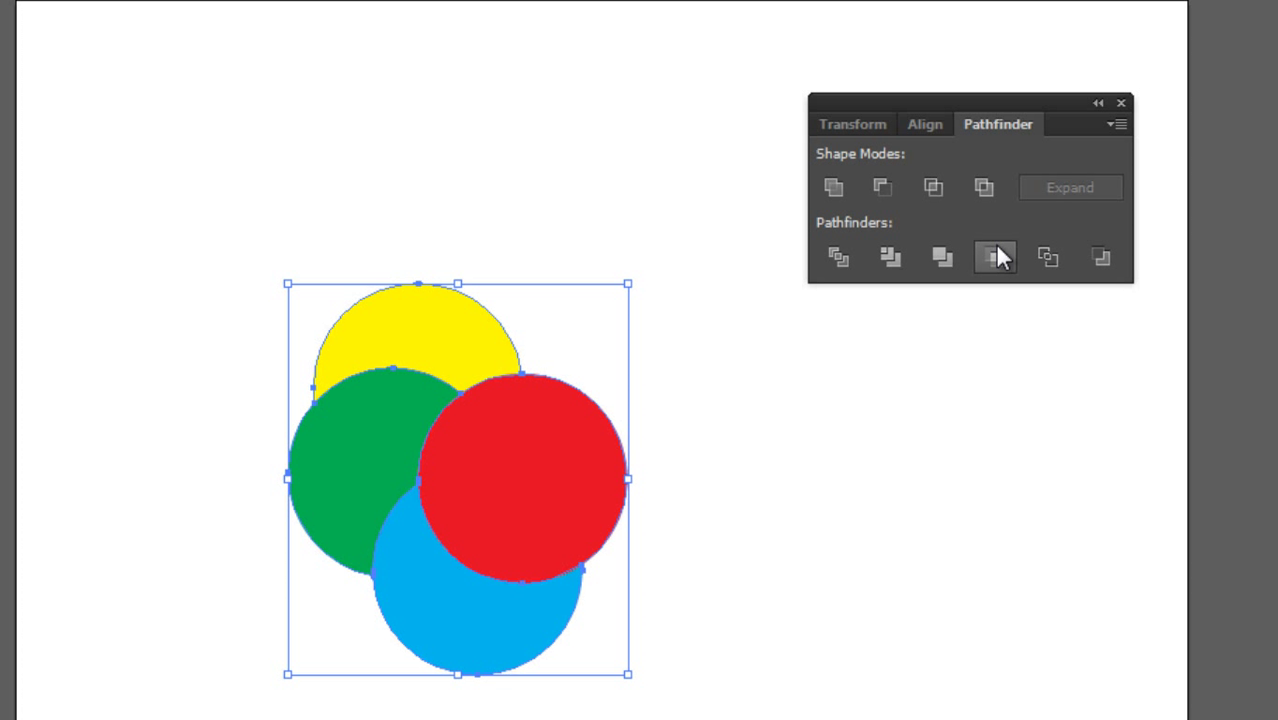
Step: Try the Outline and Minus Back pathfinders on the selected pieces, undoing each one
left_click(1052, 262)
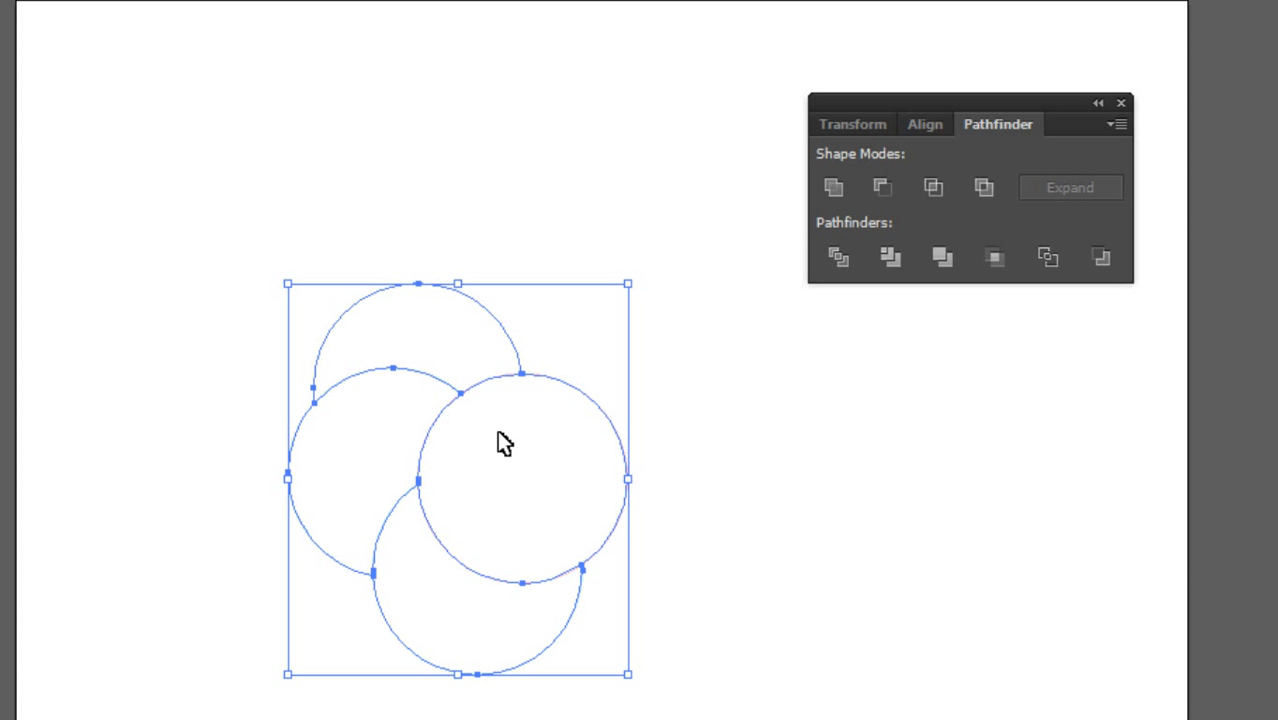
key("ctrl+y")
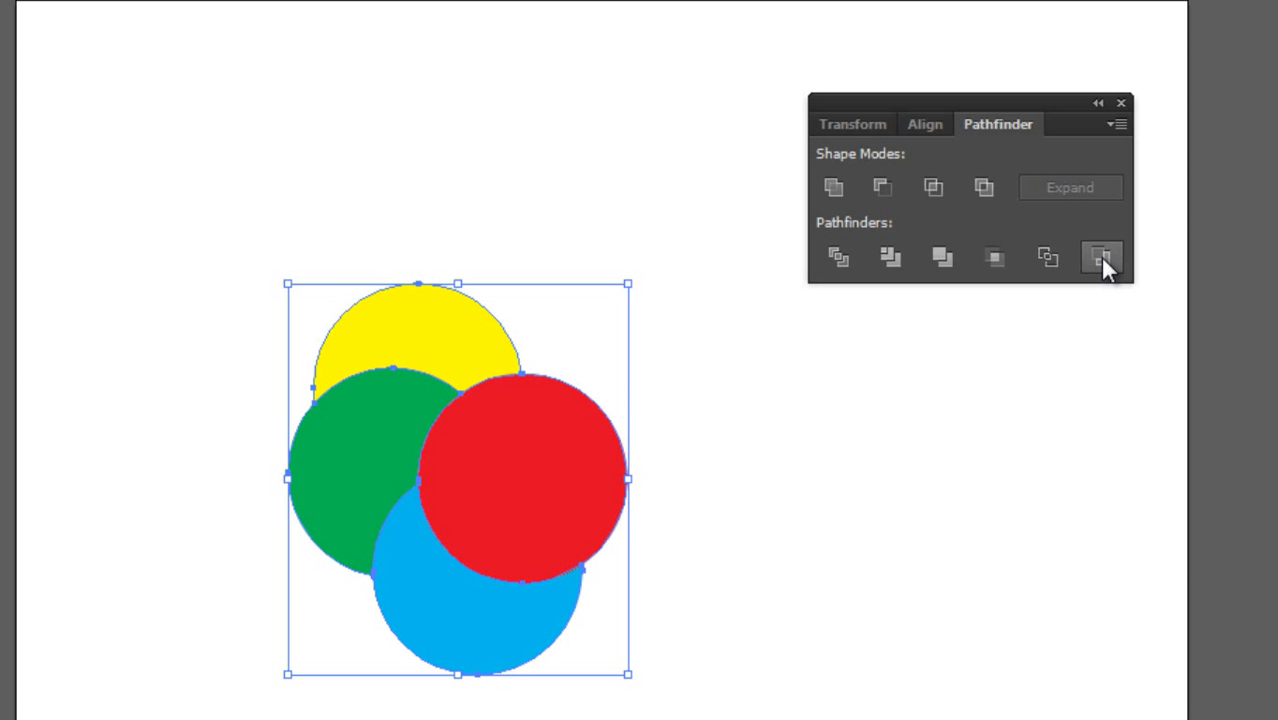
left_click(1105, 264)
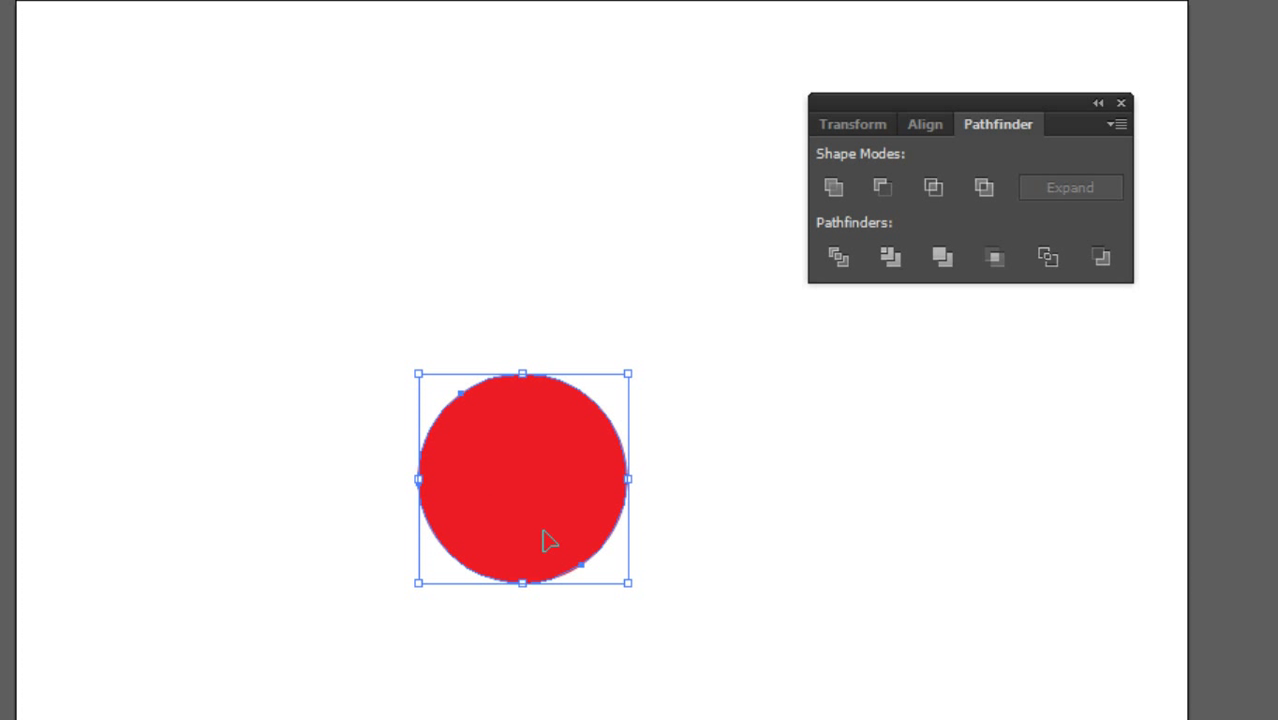
left_click(183, 242)
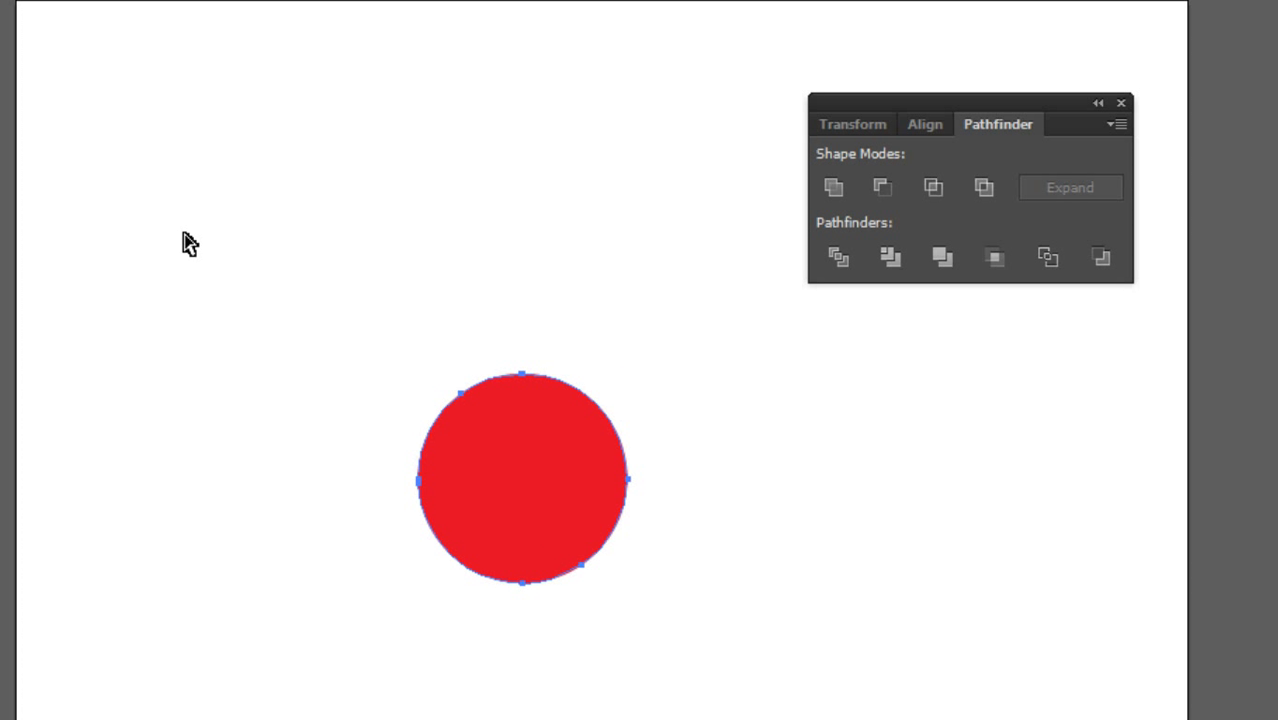
key("ctrl+z")
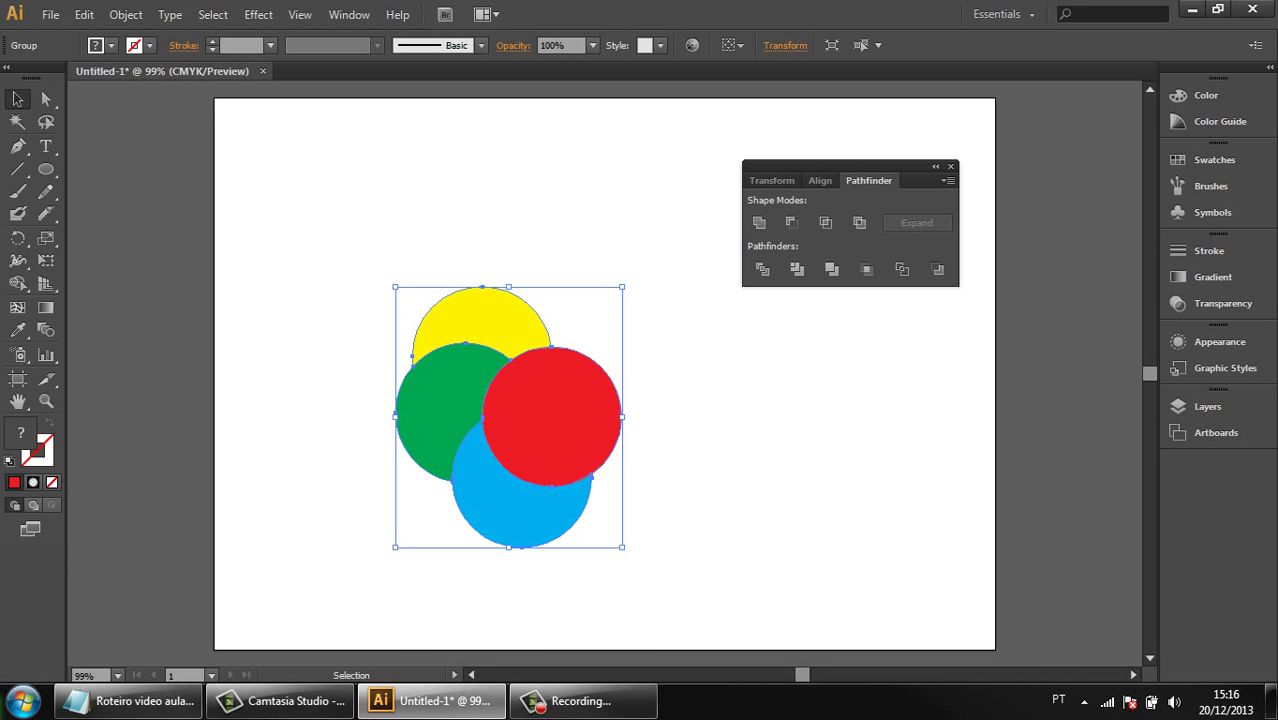
Step: Activate the Shape Builder tool, join the yellow and green pieces in red, and undo the join
key("shift+m")
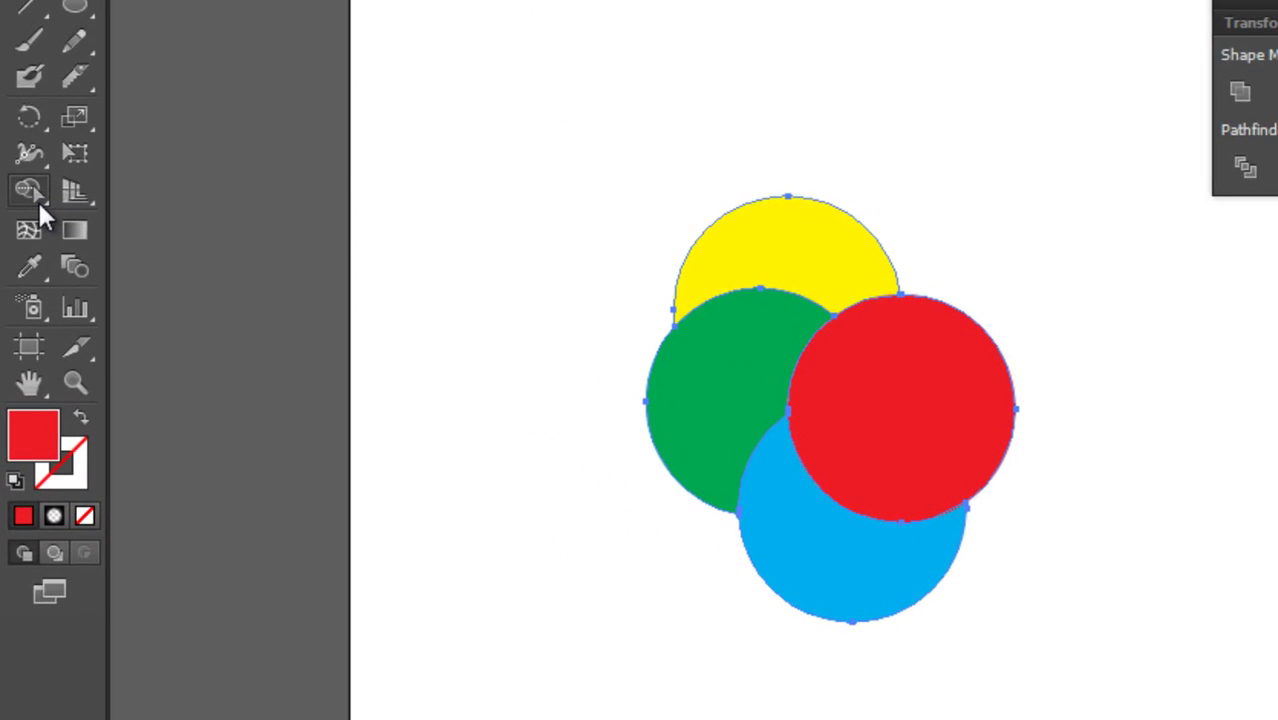
left_click(47, 151)
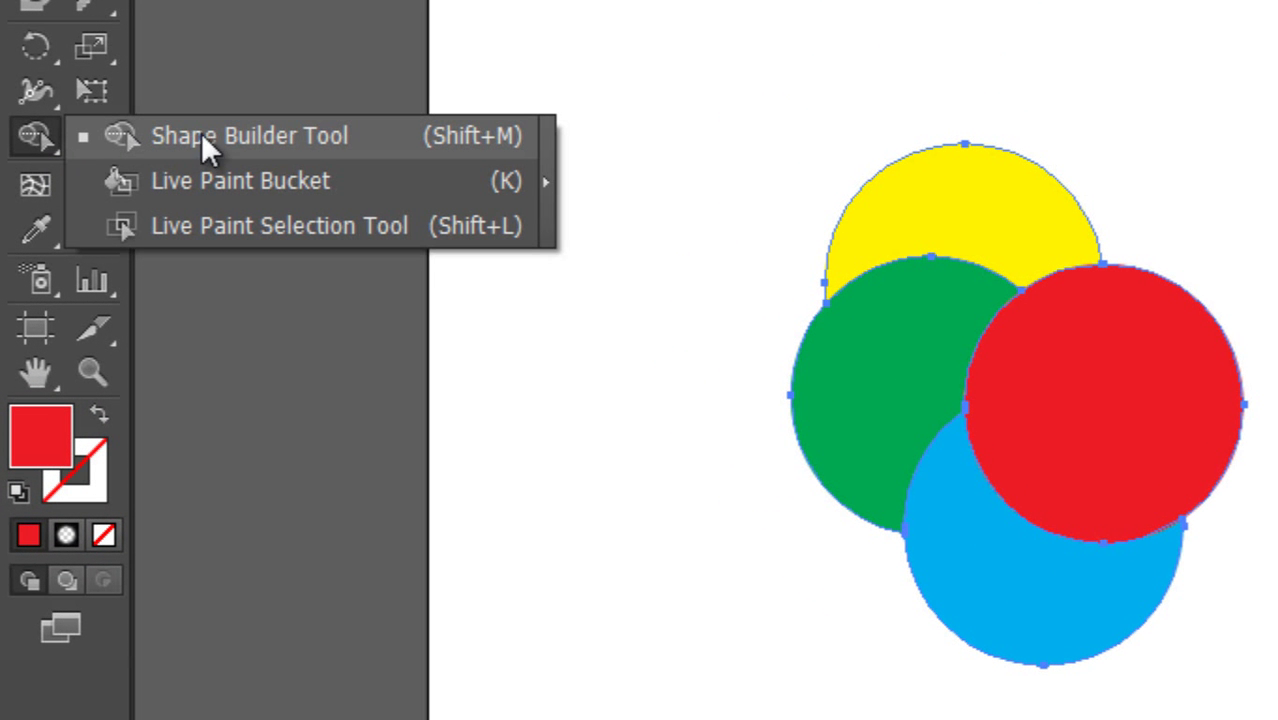
left_click(57, 138)
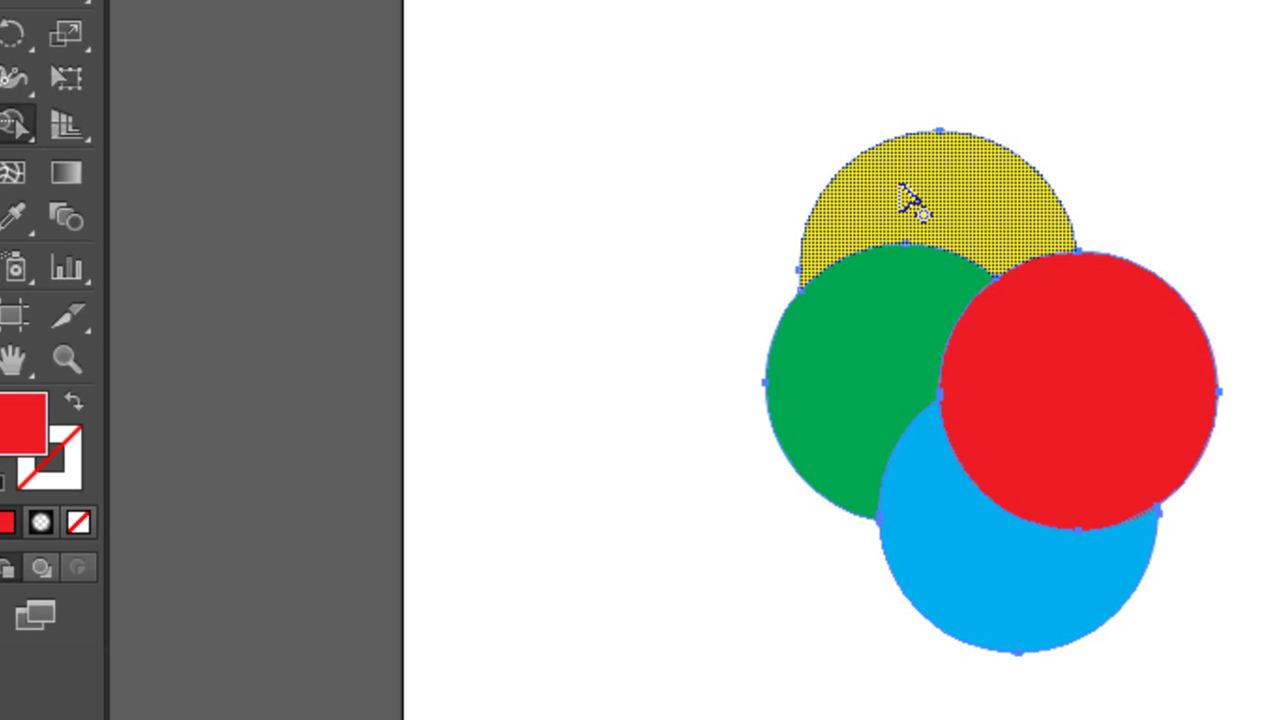
left_click_drag(905, 200, 878, 312)
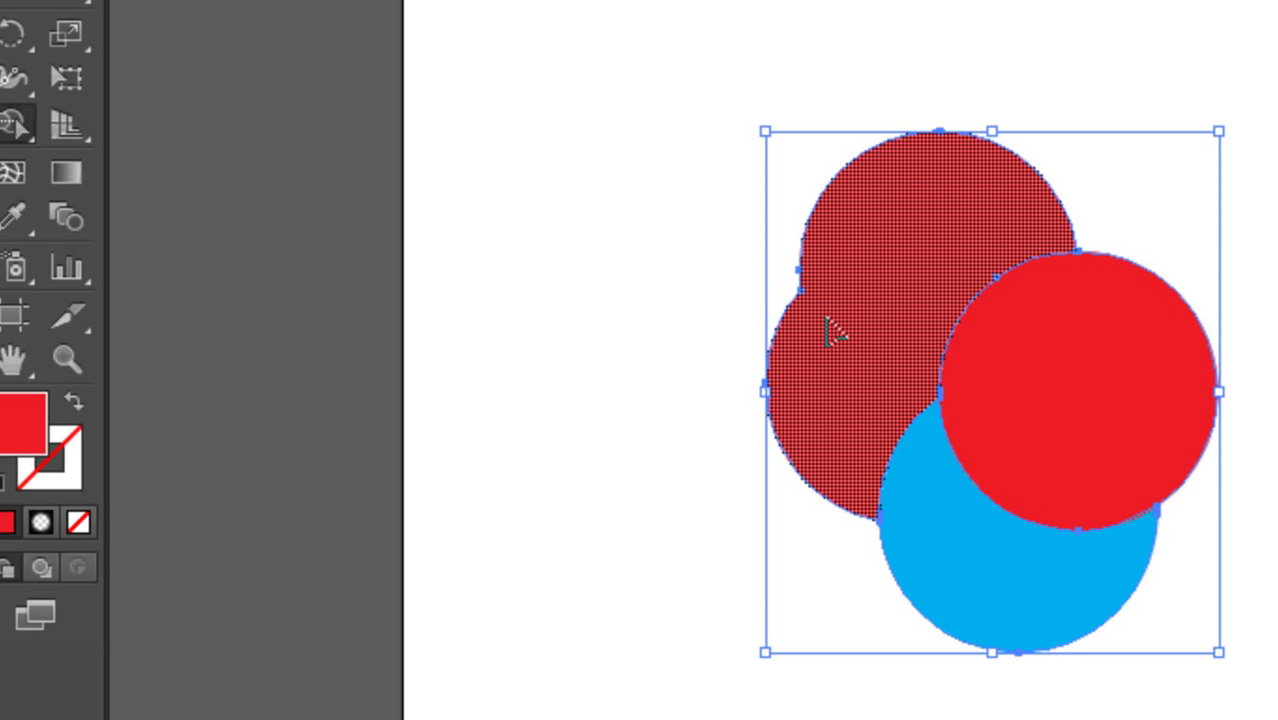
key("ctrl+z")
Step: Try joining the red piece with the light blue one, and the red, green and yellow pieces together, undoing each join
mouse_move(1101, 394)
left_mouse_down()
mouse_move(1005, 574)
mouse_move(970, 622)
left_mouse_up()
key("ctrl+z")
mouse_move(1062, 342)
left_mouse_down()
mouse_move(987, 542)
mouse_move(863, 500)
mouse_move(862, 328)
mouse_move(912, 228)
left_mouse_up()
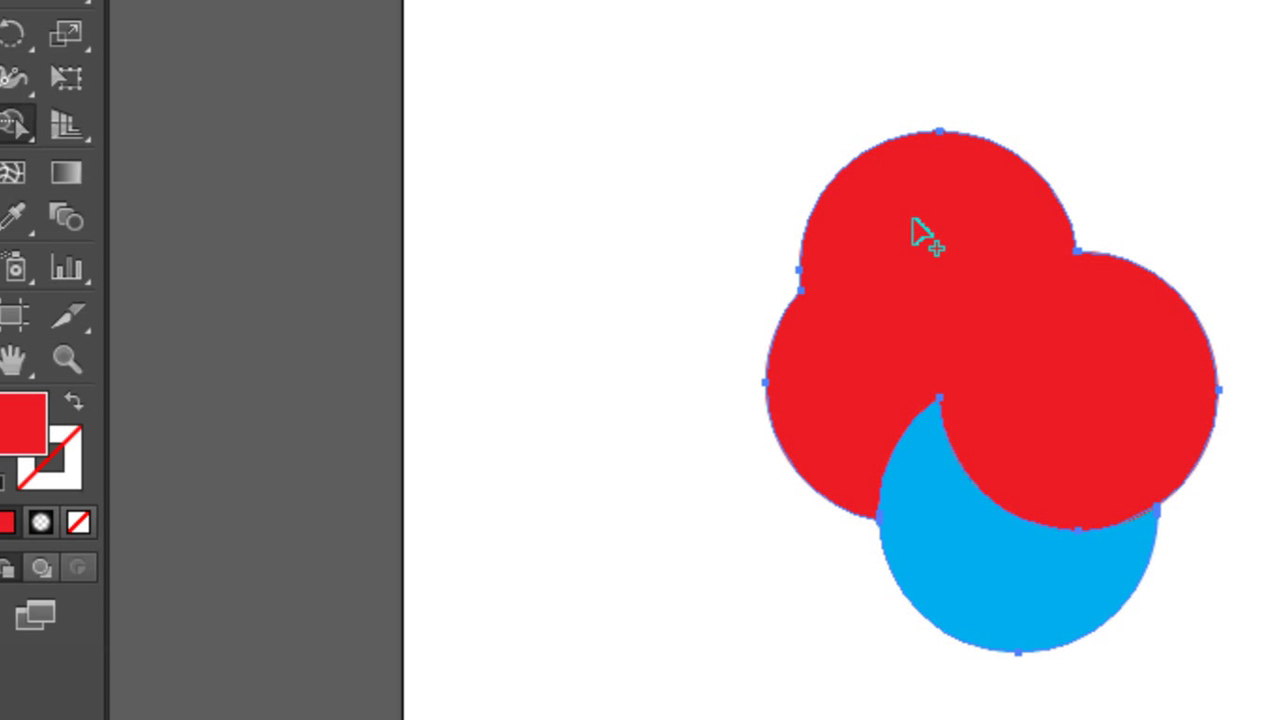
key("ctrl+z")
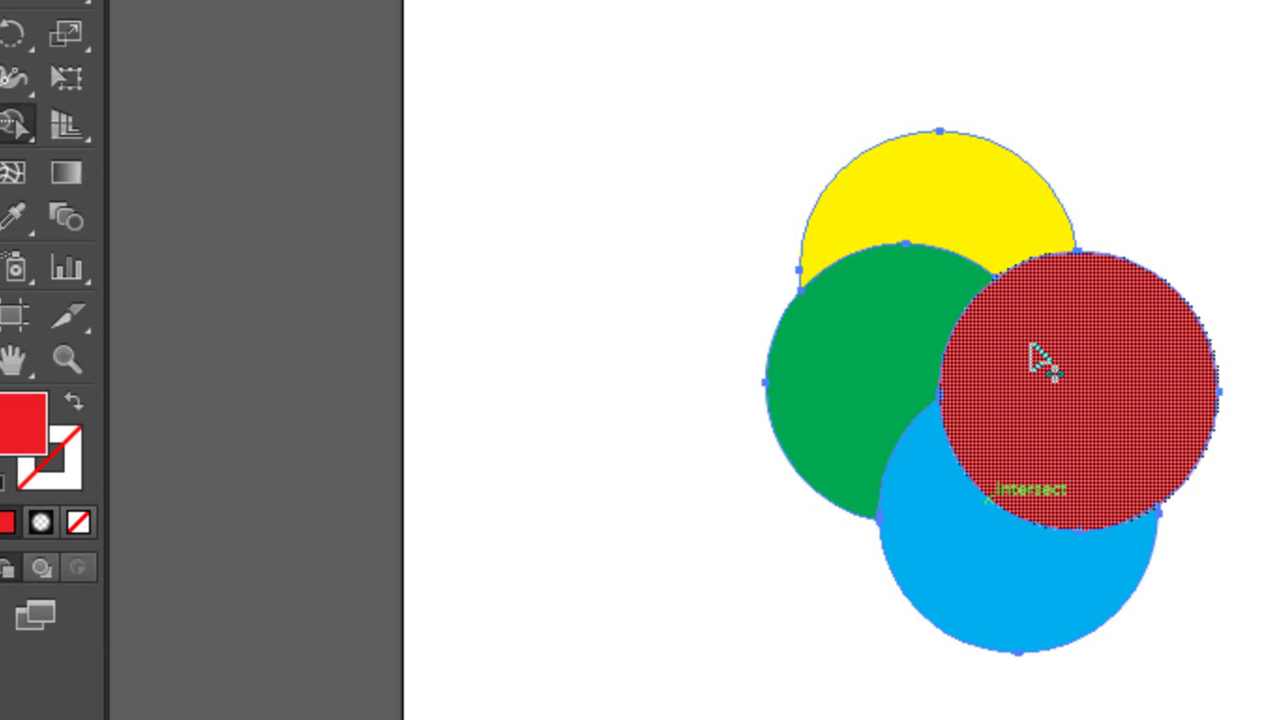
Step: Join the red and green pieces with the Shape Builder tool and undo the join
mouse_move(1033, 344)
left_mouse_down()
mouse_move(855, 345)
mouse_move(1150, 346)
left_mouse_up()
key("ctrl+z")
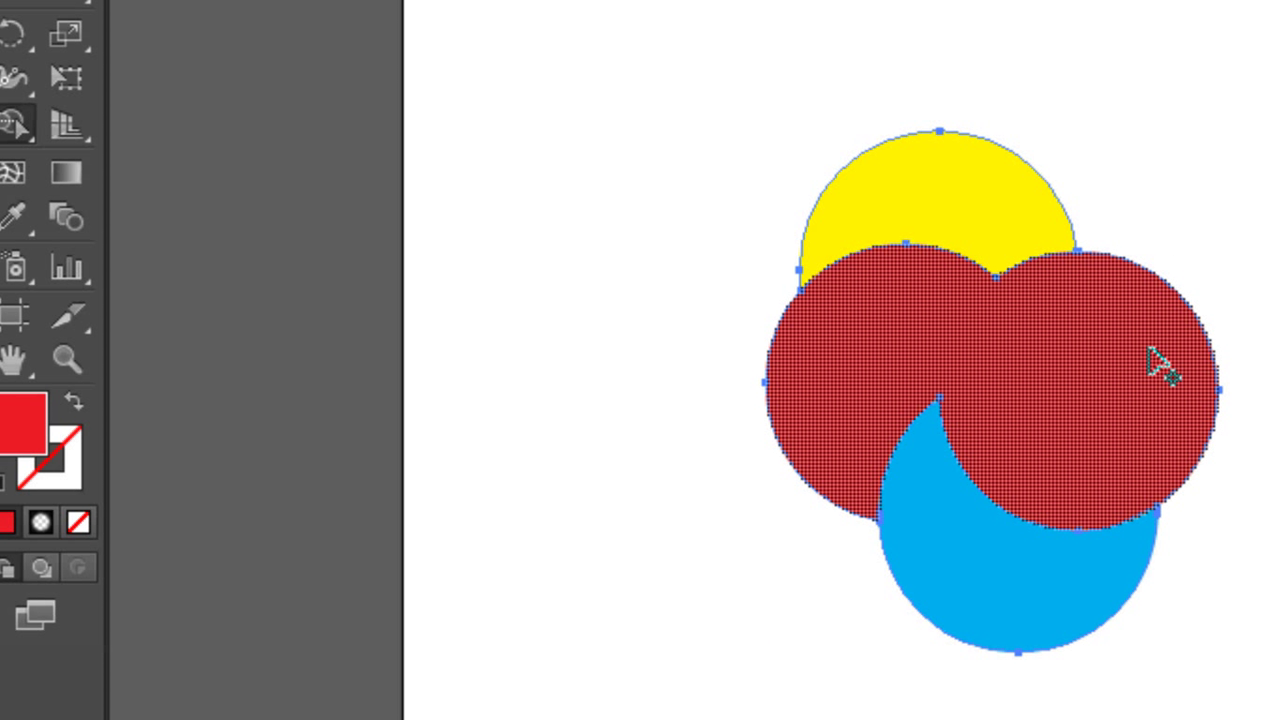
key("ctrl+z")
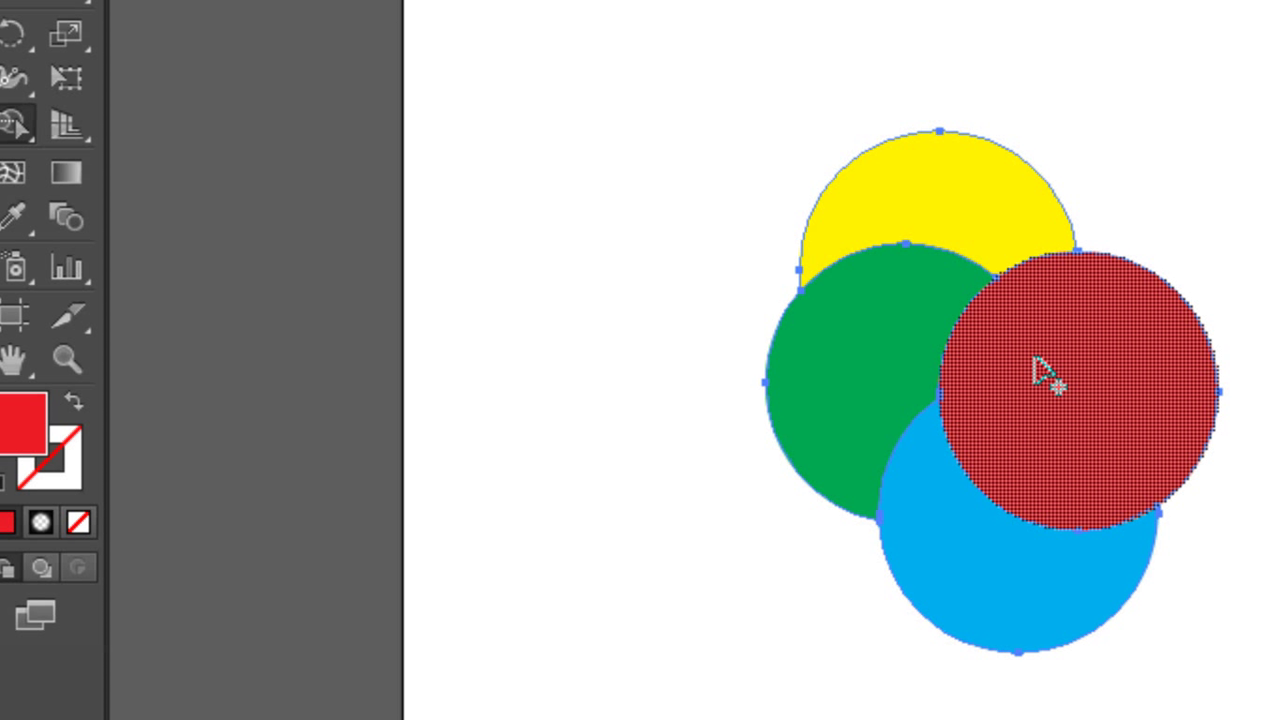
Step: Try joining the red piece with the light blue one, and the green piece with the light blue one, undoing each join
left_click_drag(1034, 358, 946, 558)
key("ctrl+z")
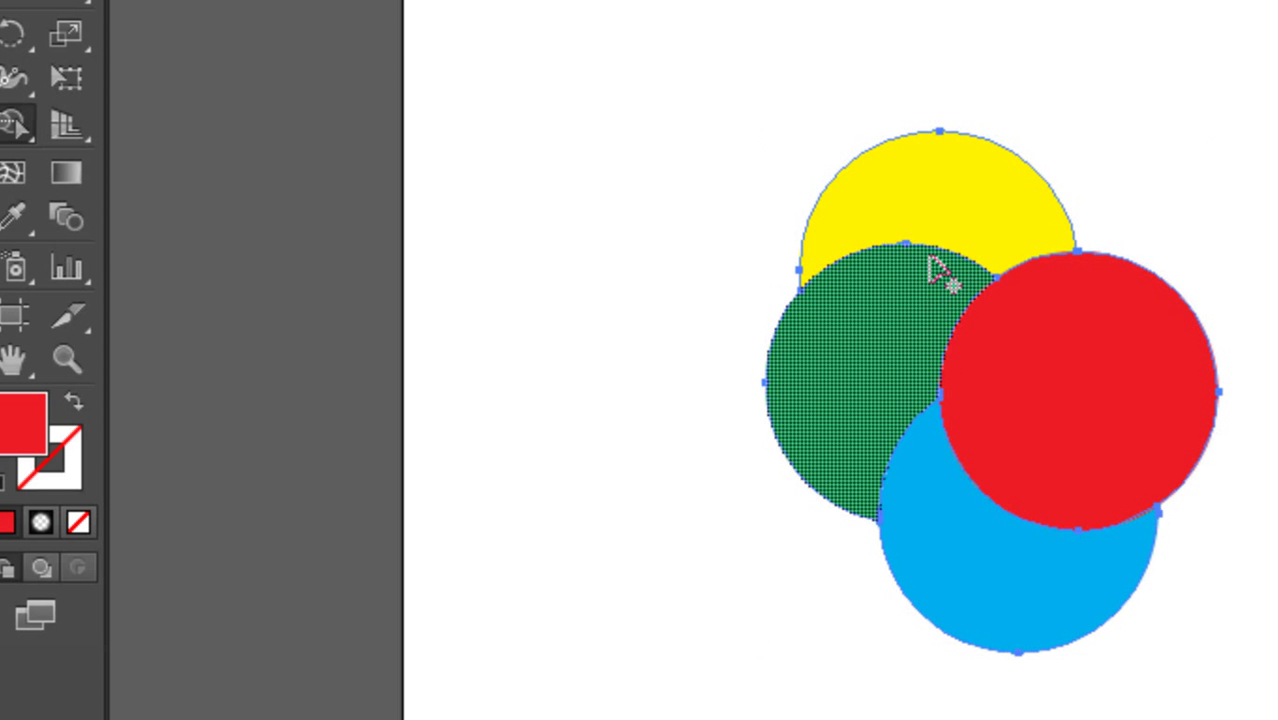
mouse_move(961, 208)
left_mouse_down()
mouse_move(895, 321)
mouse_move(979, 514)
left_mouse_up()
key("ctrl+z")
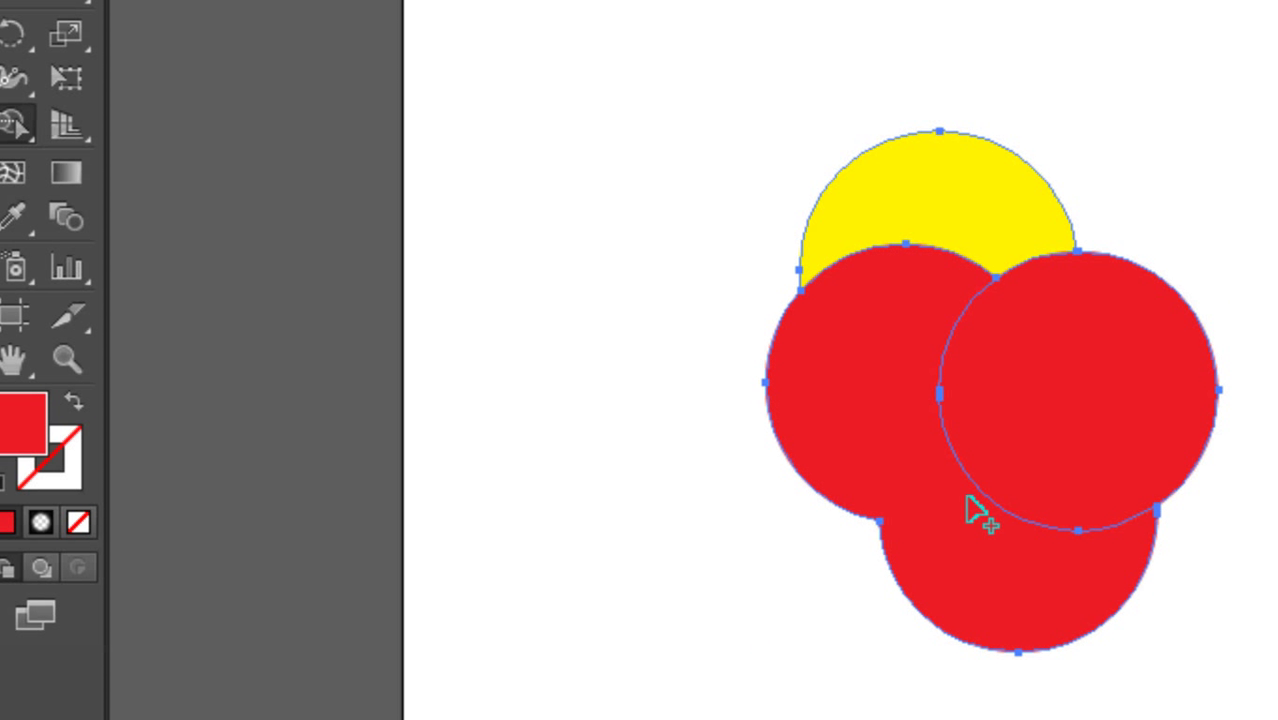
key("ctrl+z")
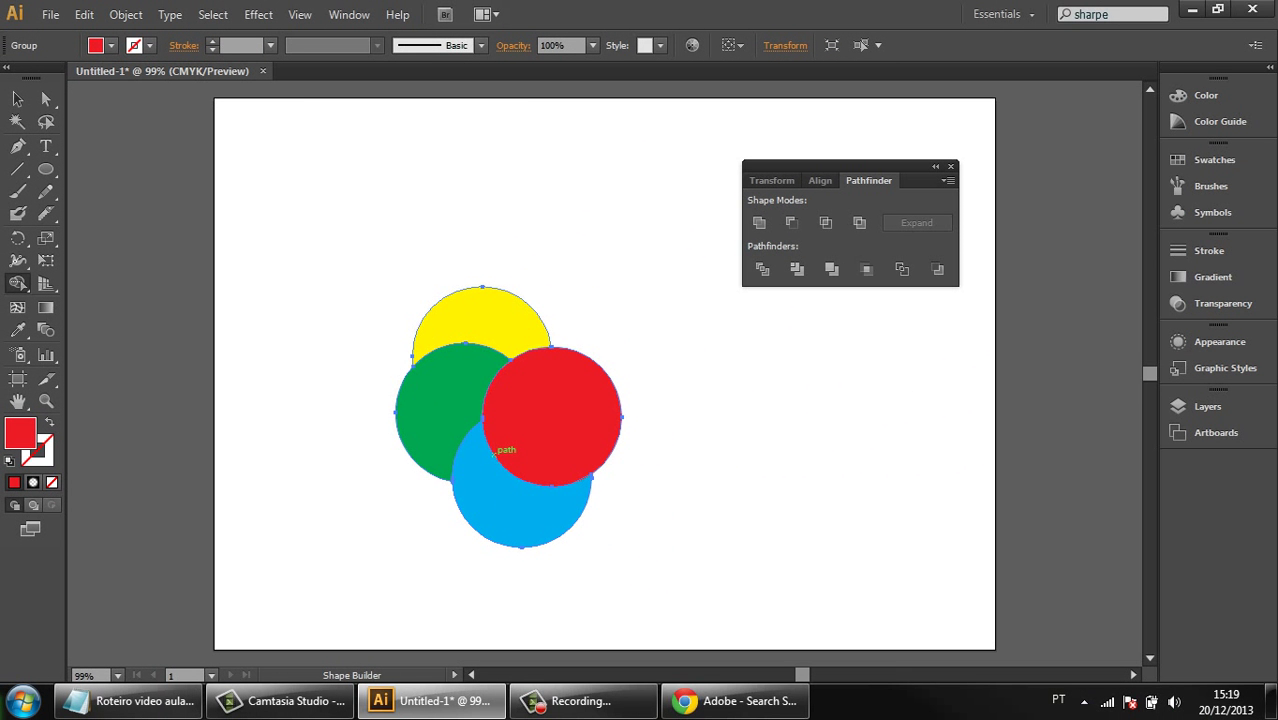
Step: Set the fill colour used by the Shape Builder tool to orange
key("F9")
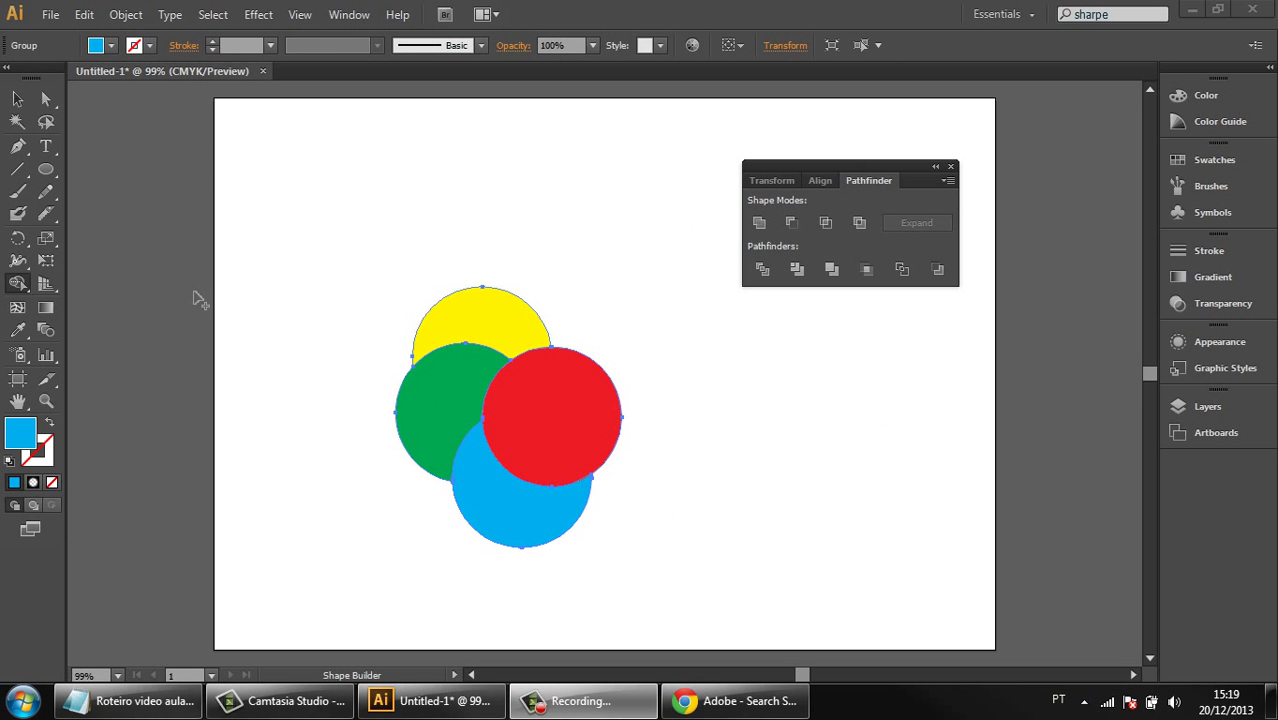
left_click(113, 46)
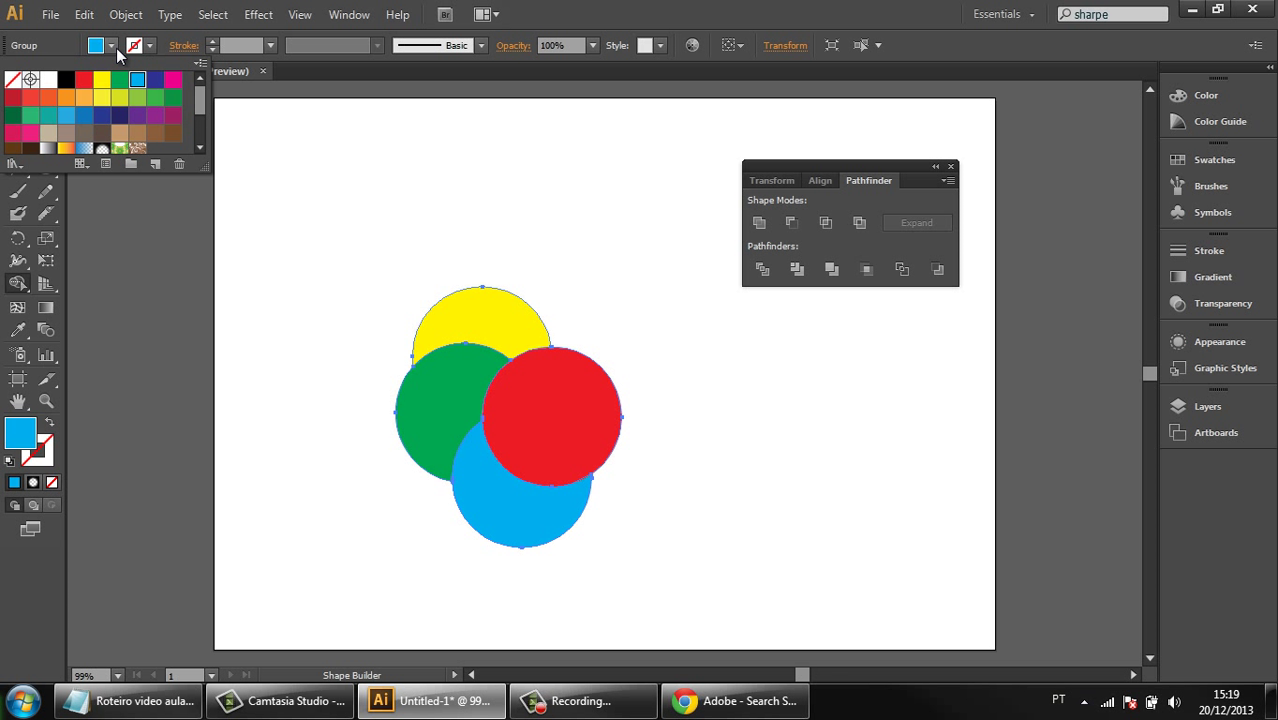
left_click(68, 99)
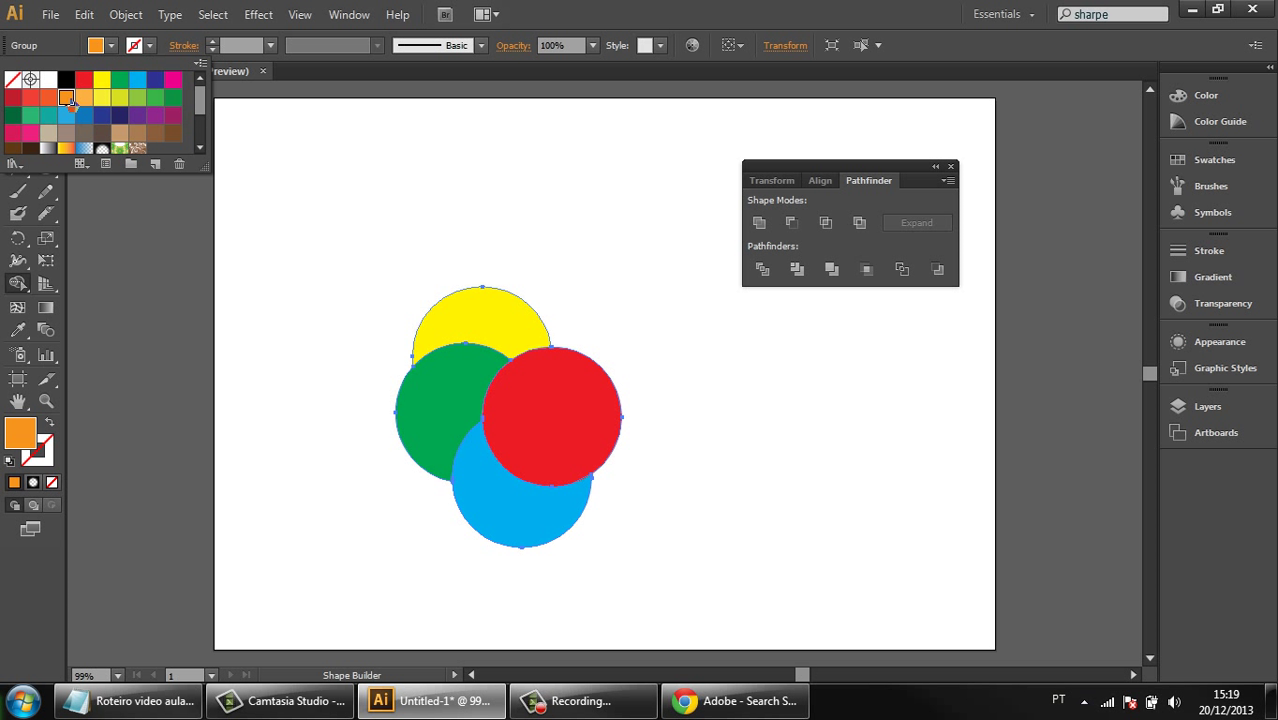
Step: Join the yellow and green pieces into an orange shape with the Shape Builder tool and undo the join
left_click(287, 150)
left_click(19, 285)
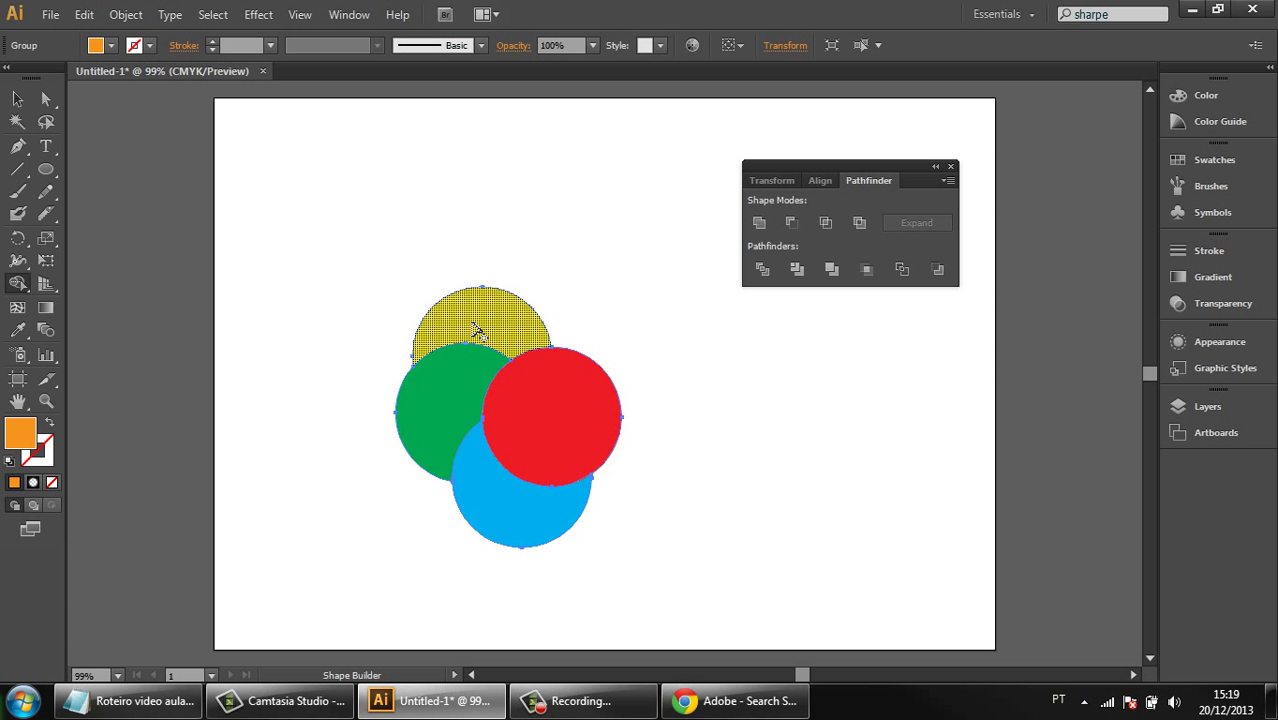
left_click_drag(478, 322, 448, 397)
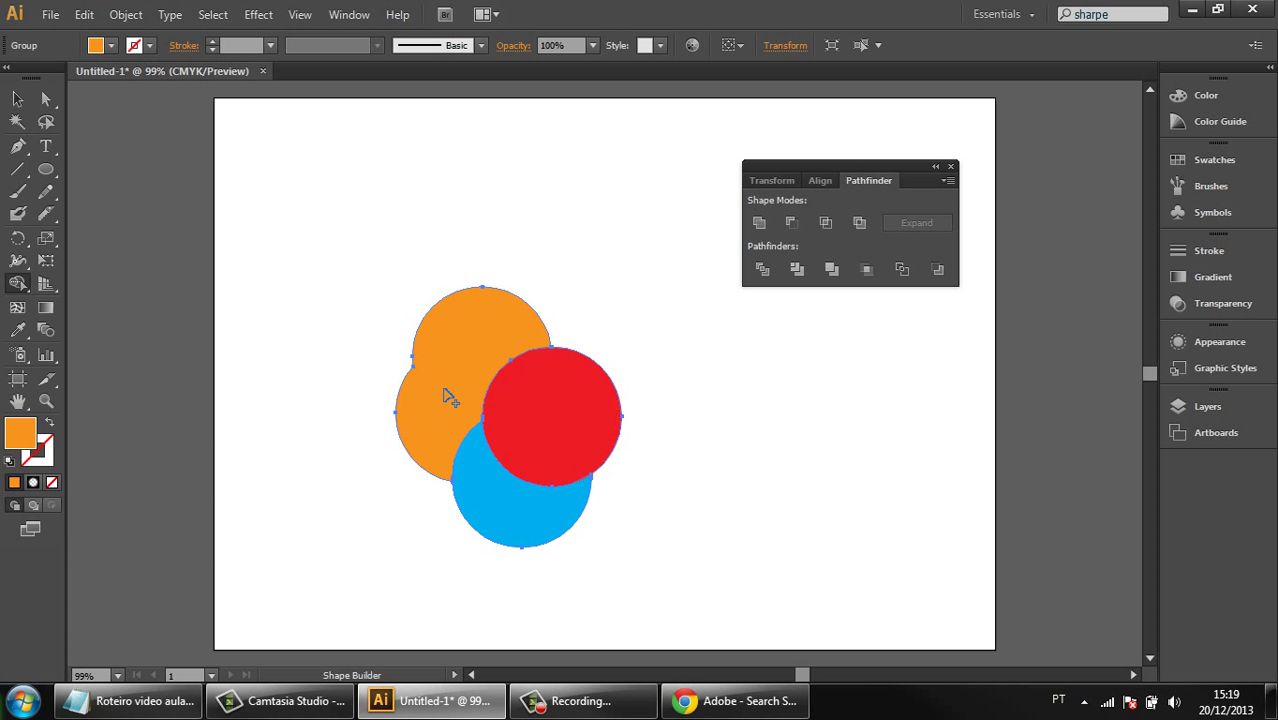
key("ctrl")
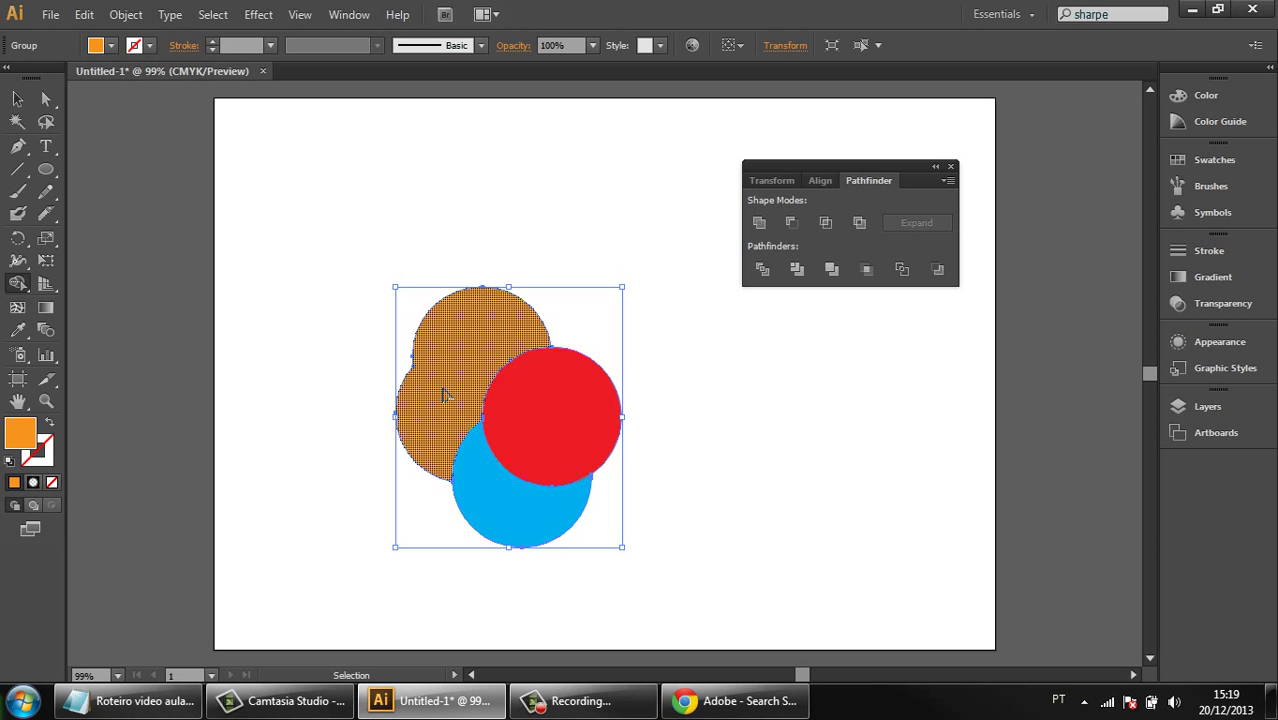
key("ctrl+z")
Step: Set the fill to black and join the green and red pieces with the Shape Builder tool
left_click(111, 45)
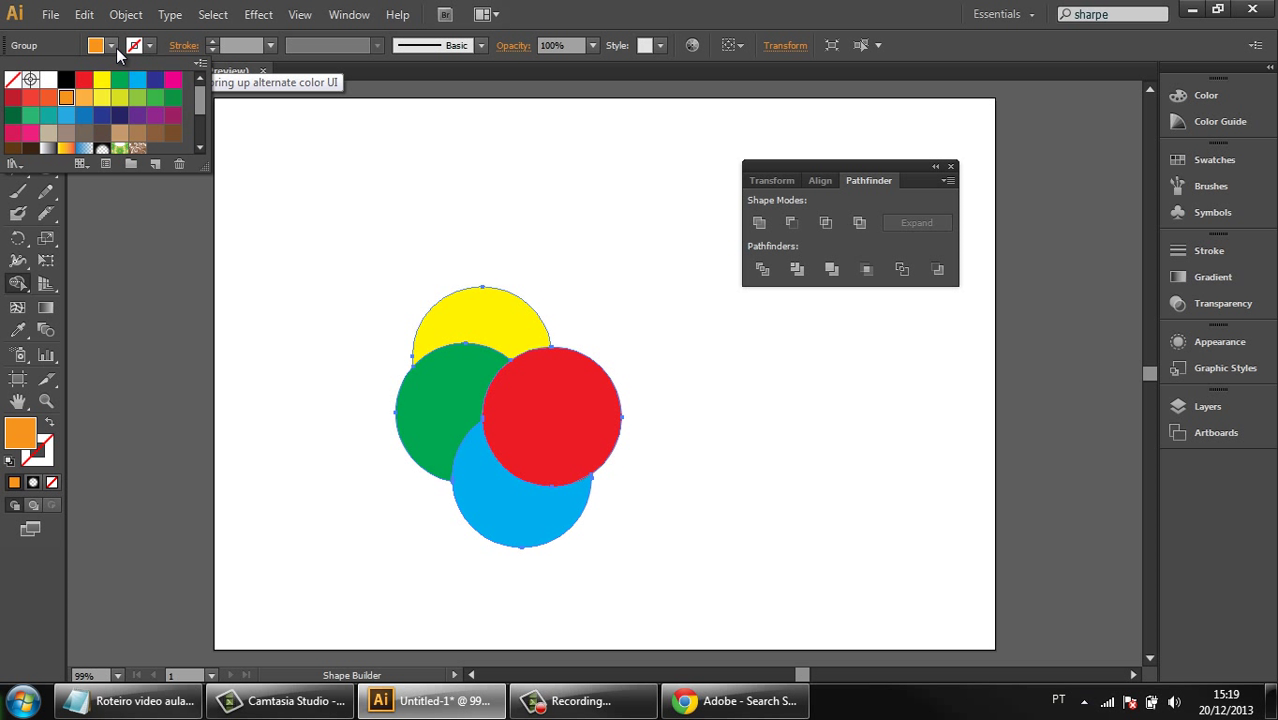
left_click(68, 79)
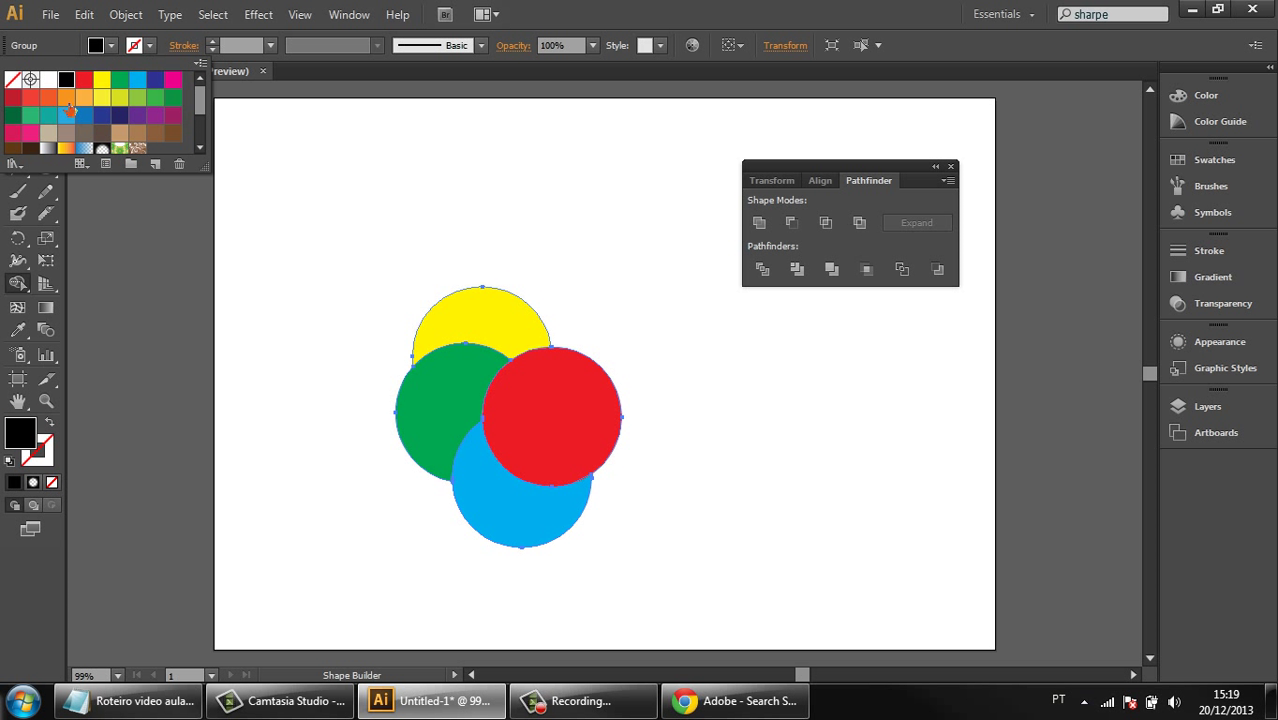
left_click(19, 282)
mouse_move(575, 402)
left_mouse_down()
mouse_move(444, 400)
mouse_move(613, 434)
left_mouse_up()
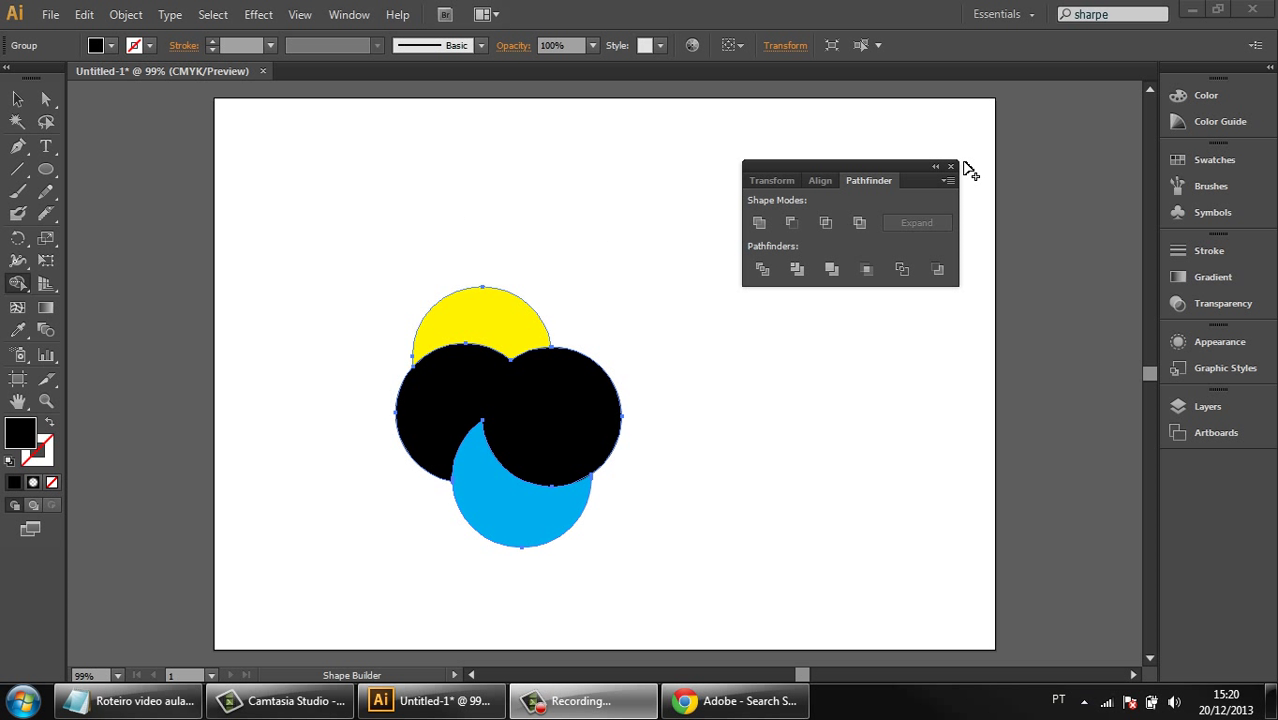
Step: Close the Pathfinder panel and delete all the circle artwork from the artboard
left_click(951, 167)
mouse_move(731, 229)
left_mouse_down()
mouse_move(465, 519)
mouse_move(365, 577)
left_mouse_up()
left_click(17, 99)
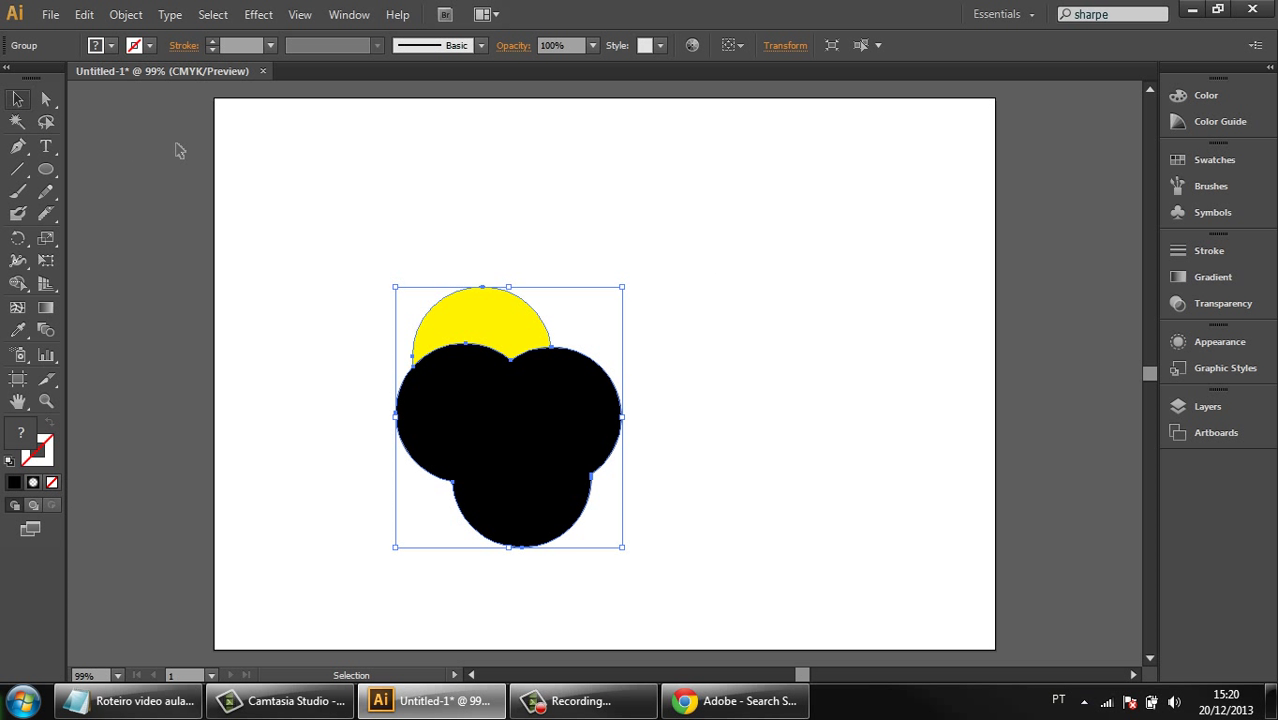
left_click_drag(700, 219, 343, 537)
key("Delete")
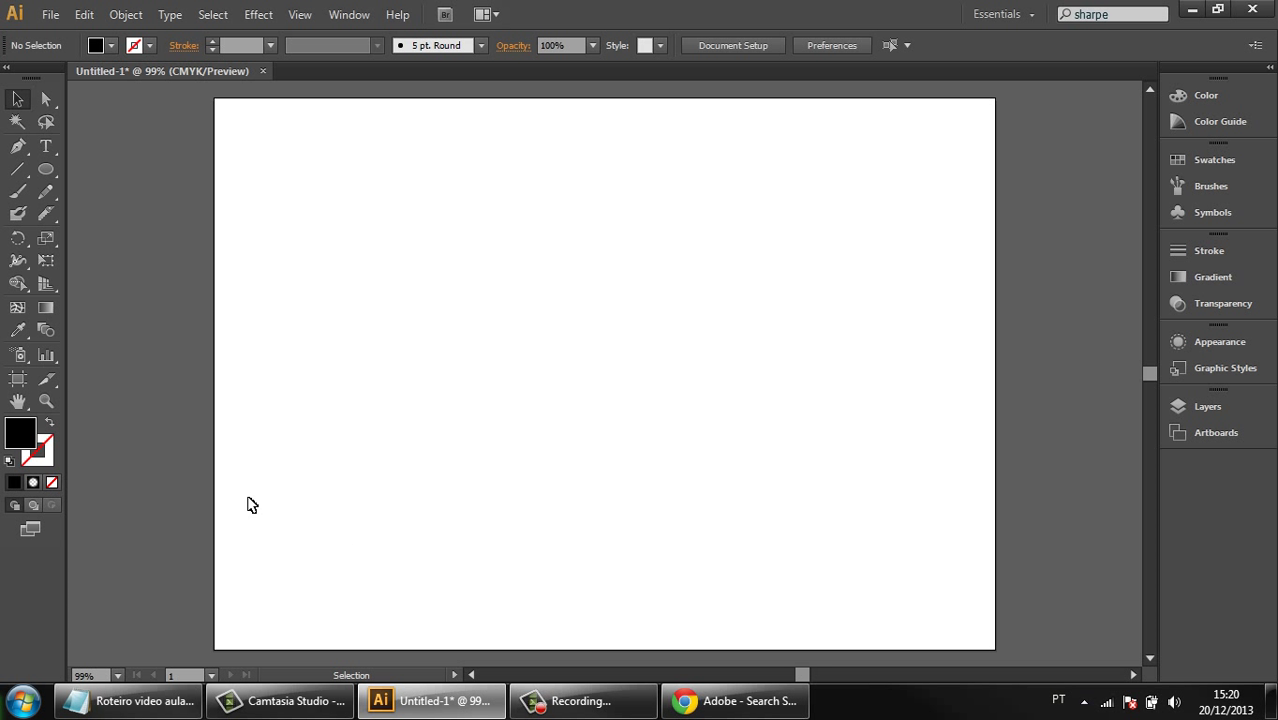
Step: Draw a rounded rectangle in the upper-left part of the empty artboard
left_click(47, 170)
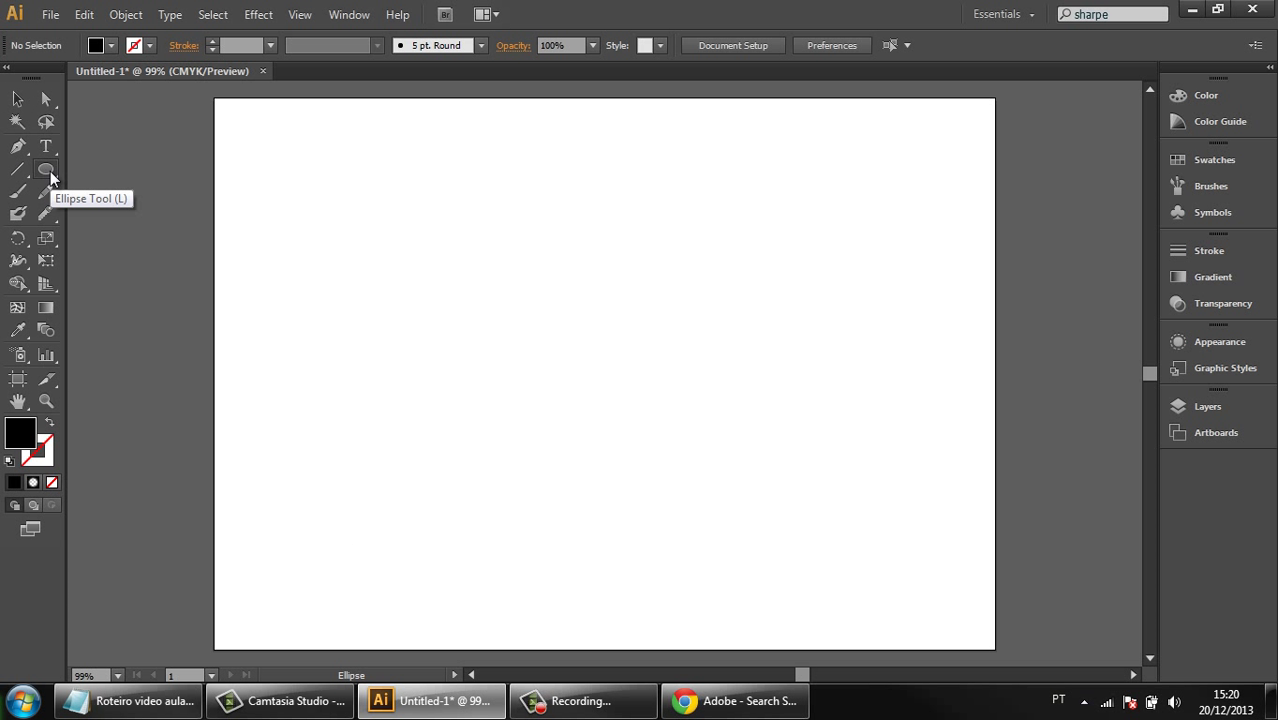
left_click(56, 177)
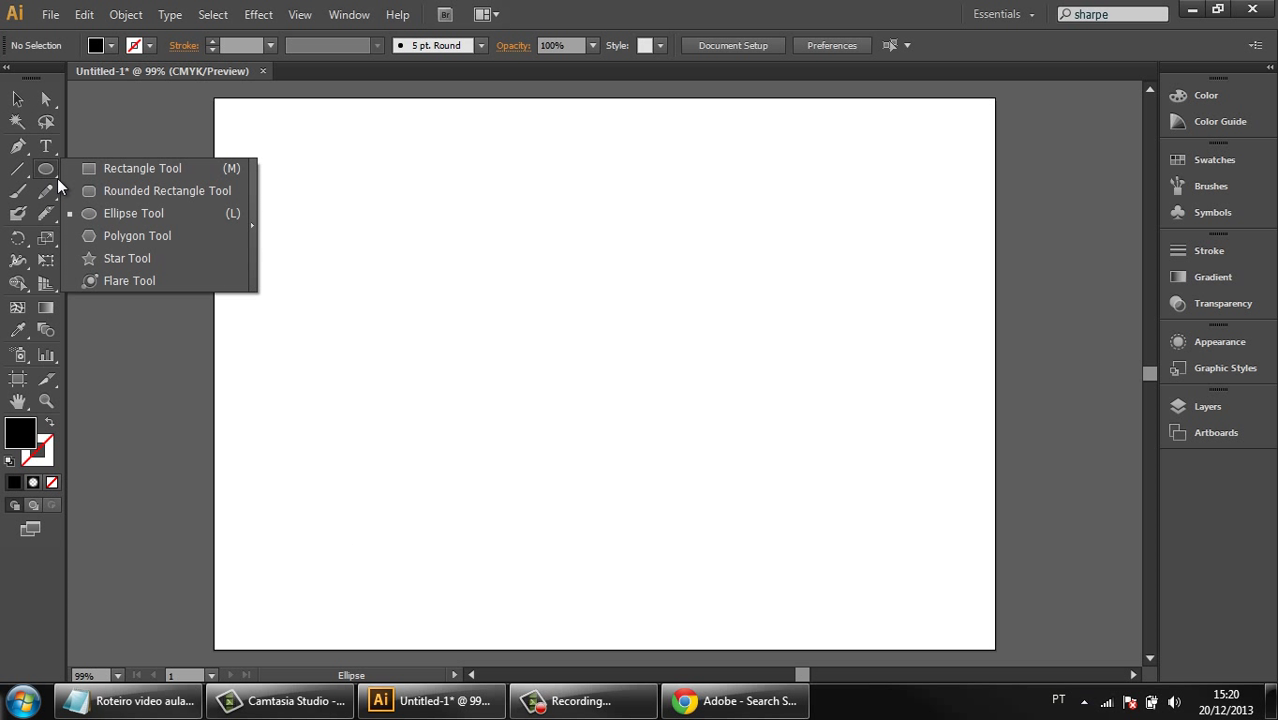
left_click(111, 191)
left_click_drag(339, 242, 508, 359)
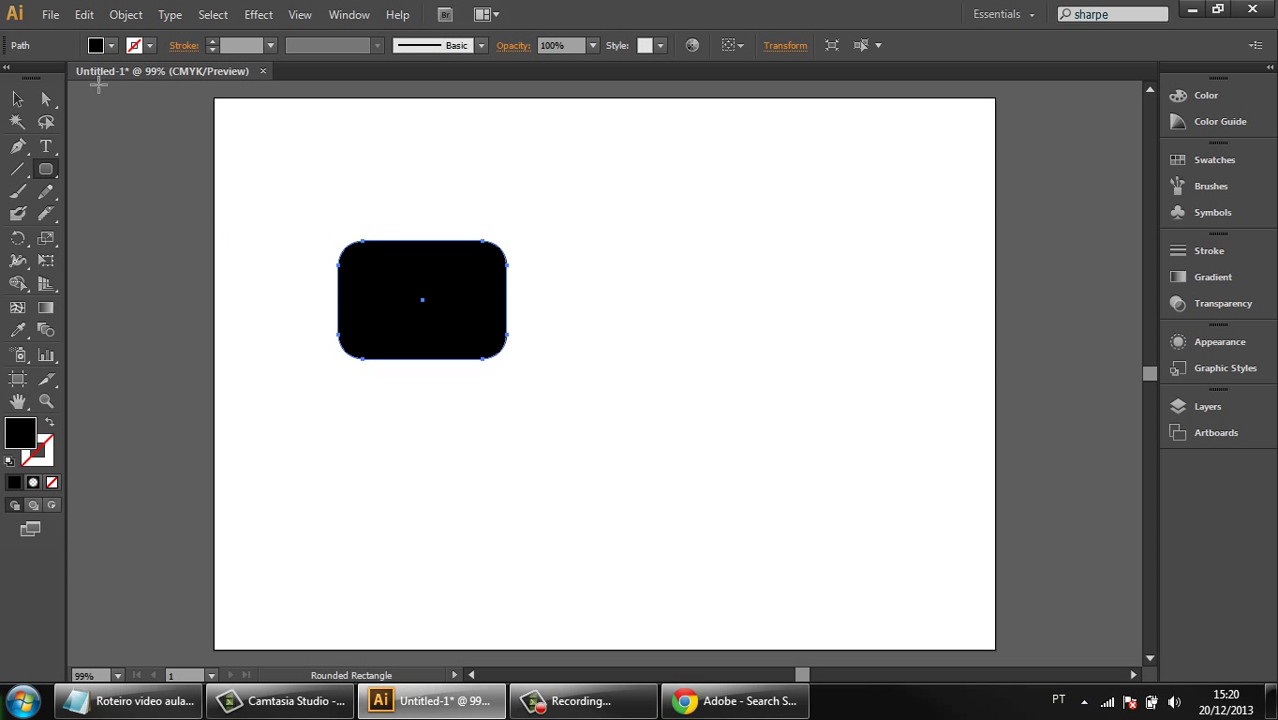
Step: Fill the rounded rectangle with the CMYK Green swatch
left_click(112, 46)
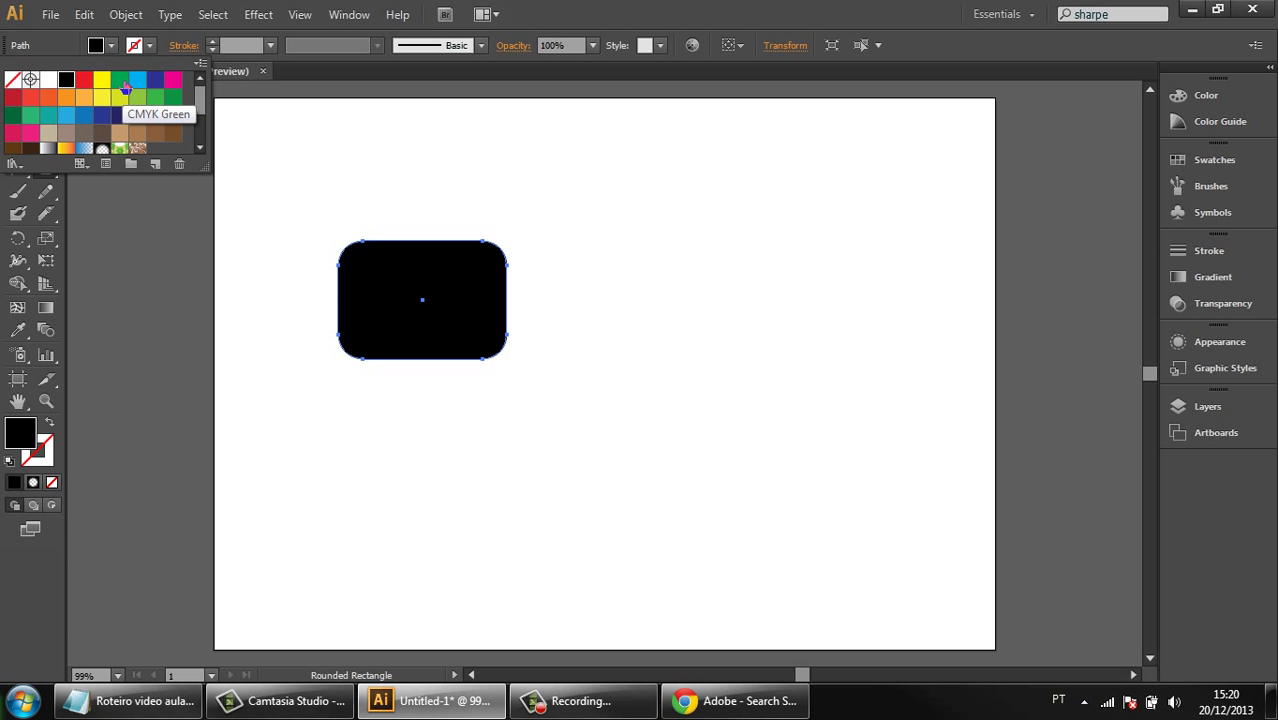
left_click(119, 79)
left_click(132, 222)
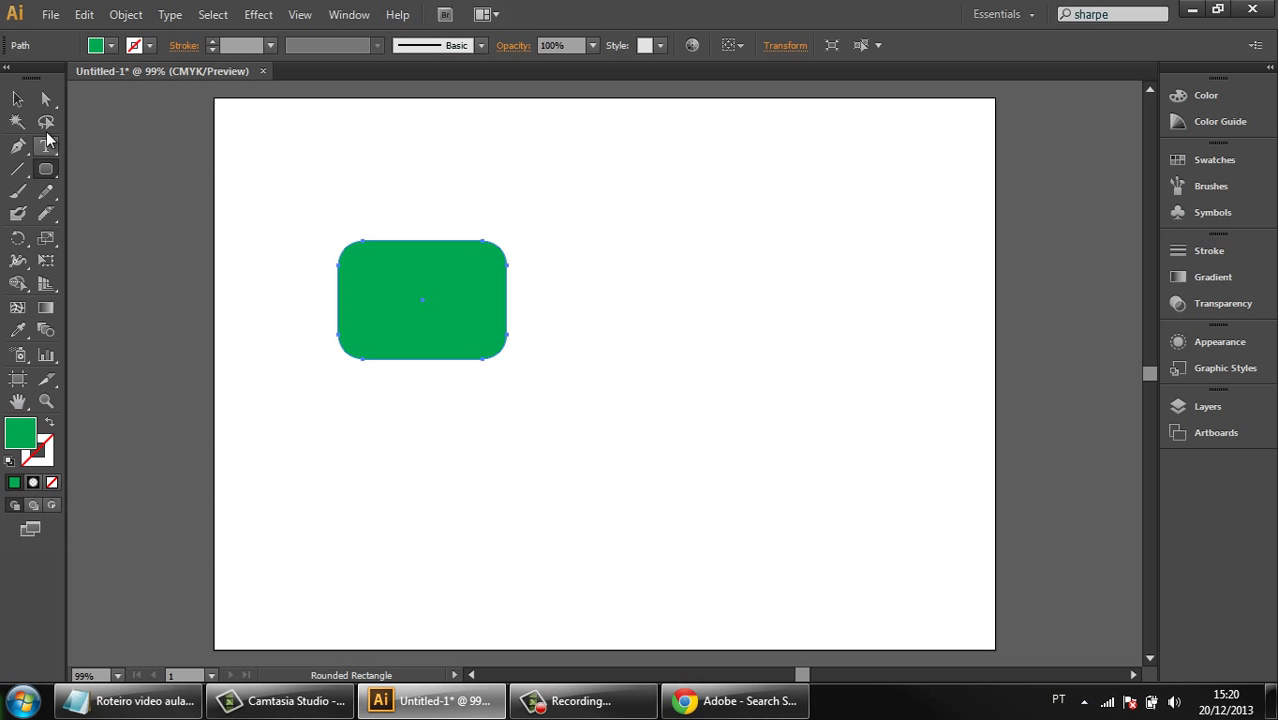
Step: Fill the rounded rectangle with the blue fading gradient swatch and deselect it
left_click(17, 98)
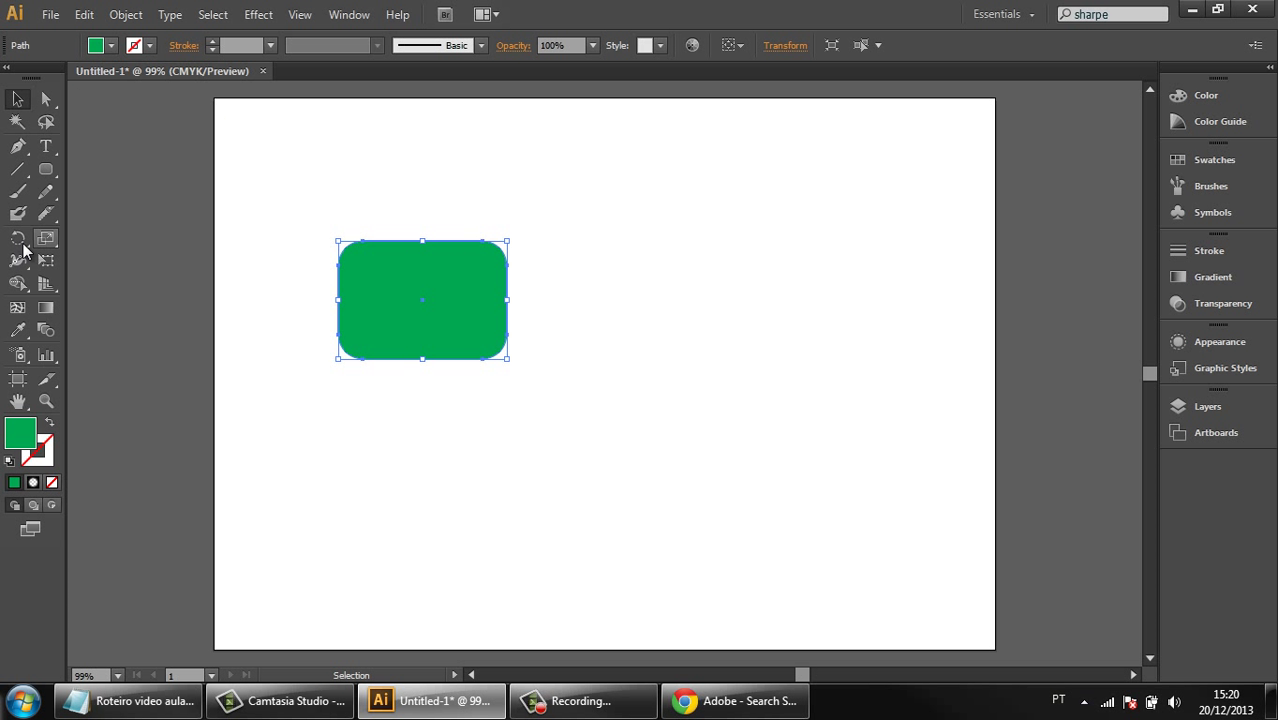
left_click(112, 46)
left_click(84, 148)
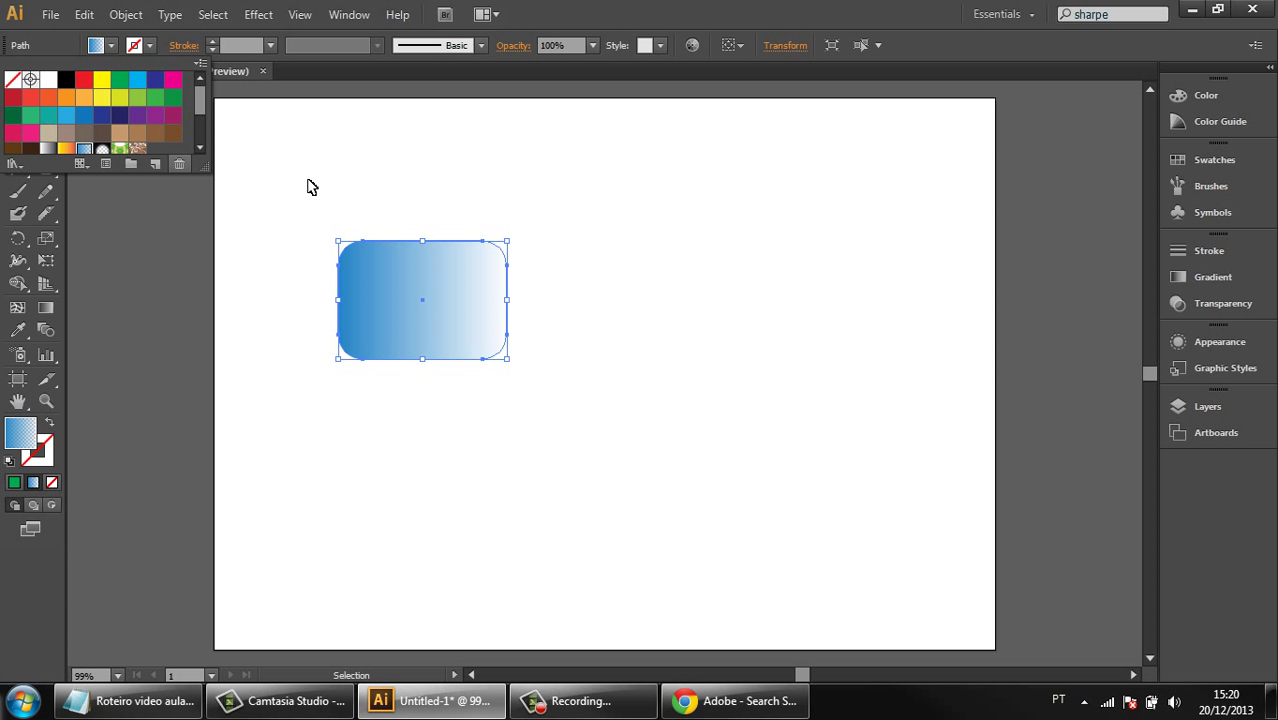
left_click(586, 256)
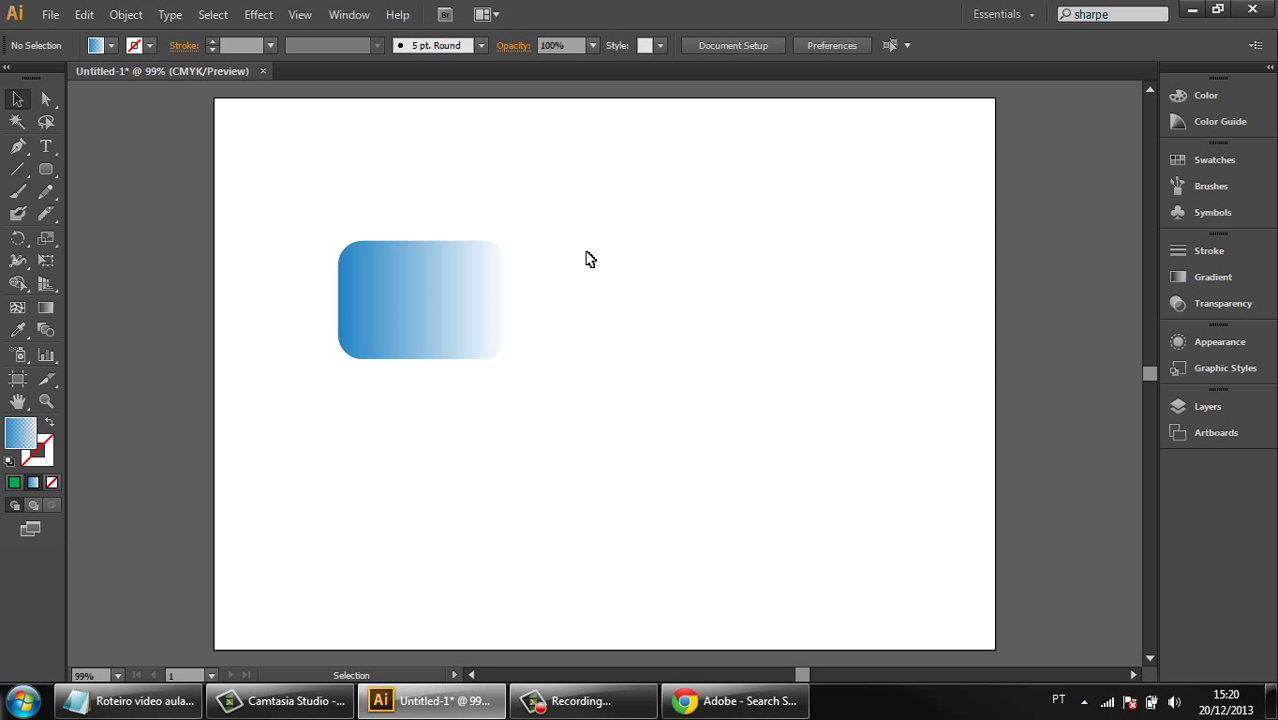
Step: Open the Move transformation for the rounded rectangle, enable its preview, and place the dialog clear of the shape
left_click_drag(604, 204, 287, 432)
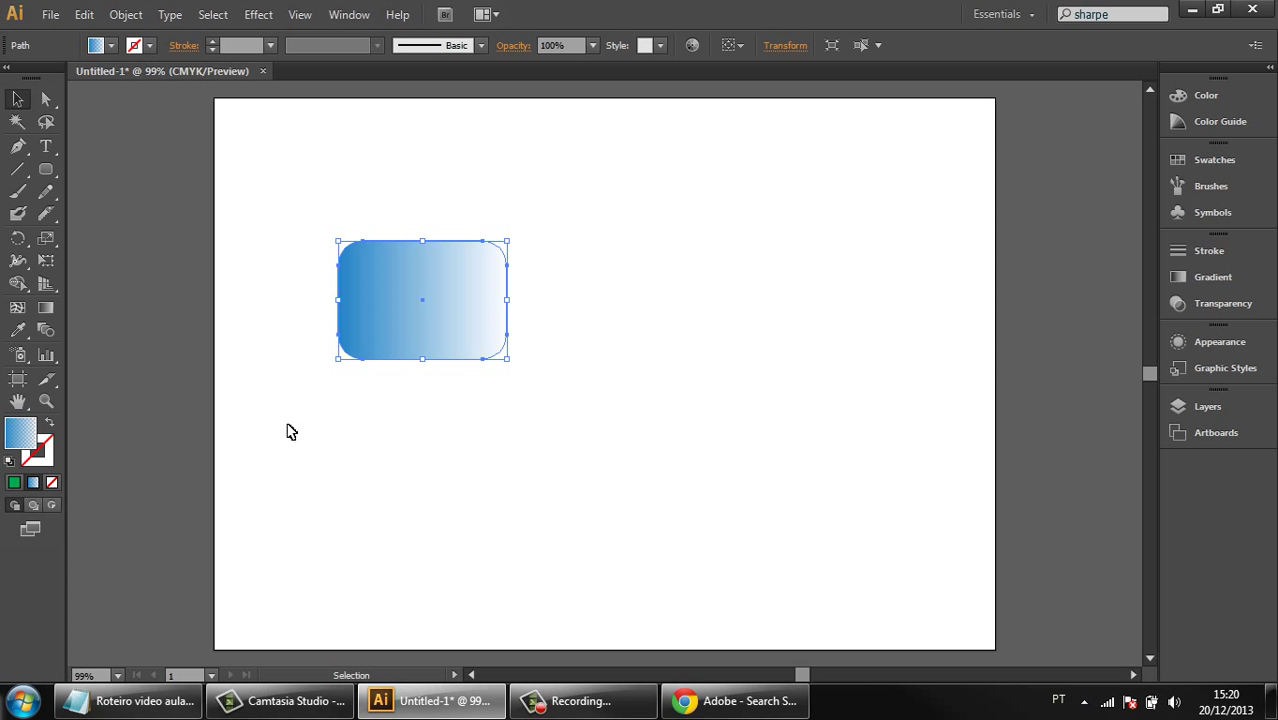
right_click(385, 270)
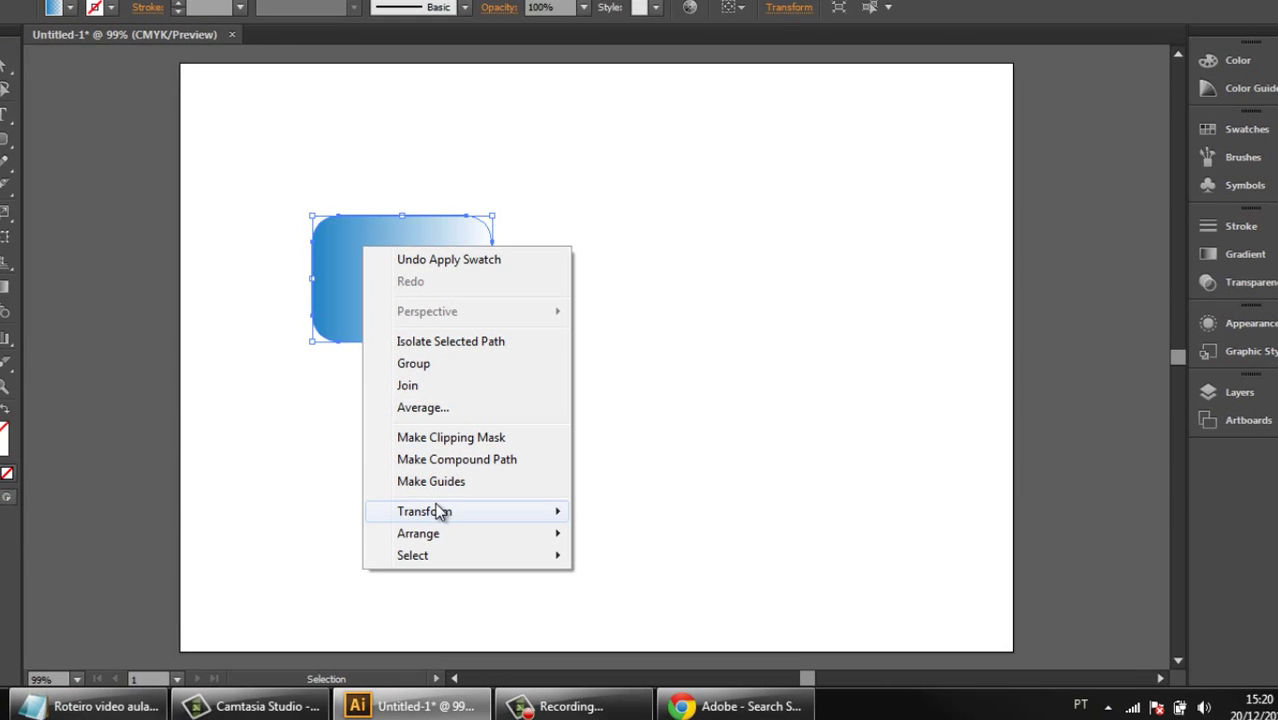
mouse_move(460, 515)
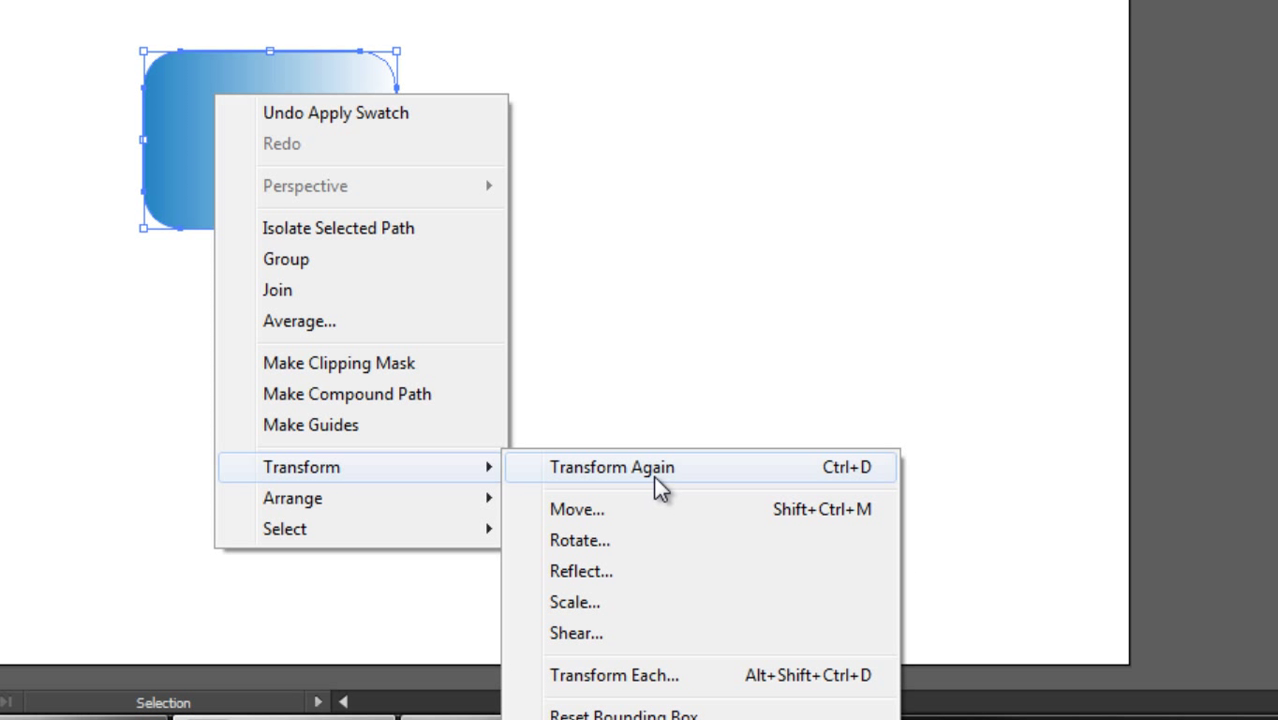
left_click(607, 512)
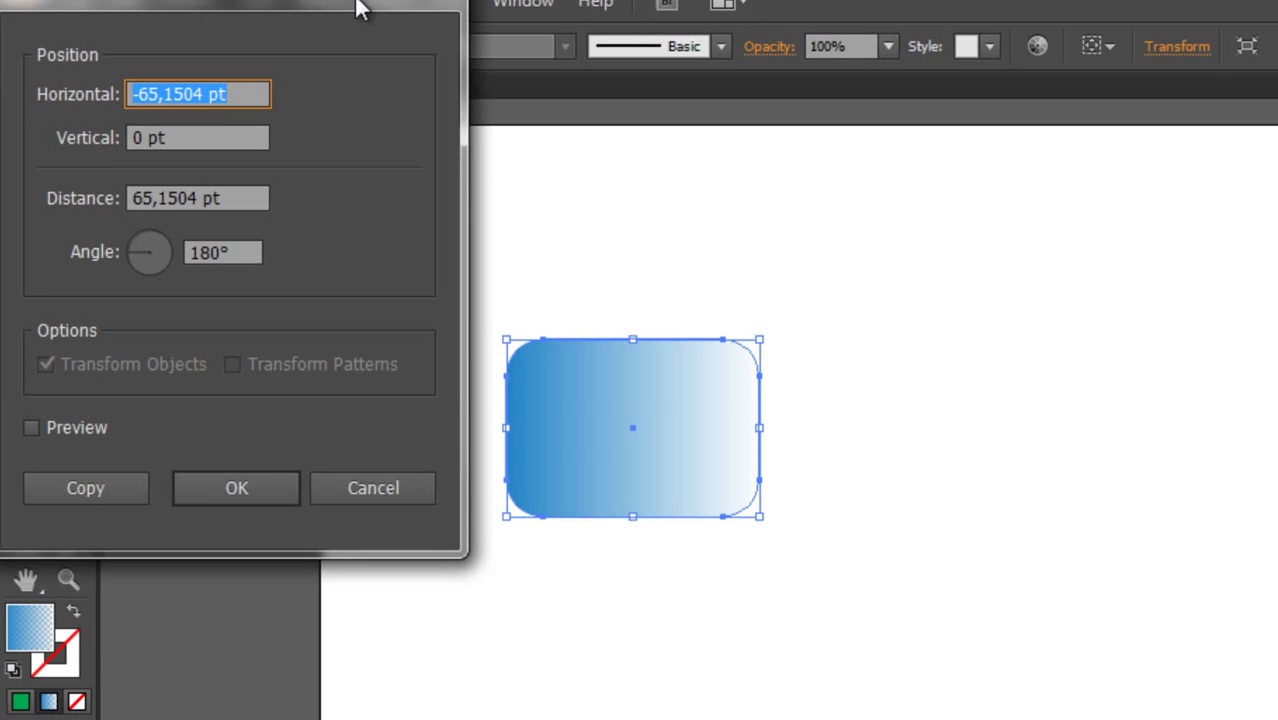
left_click_drag(413, 18, 1226, 199)
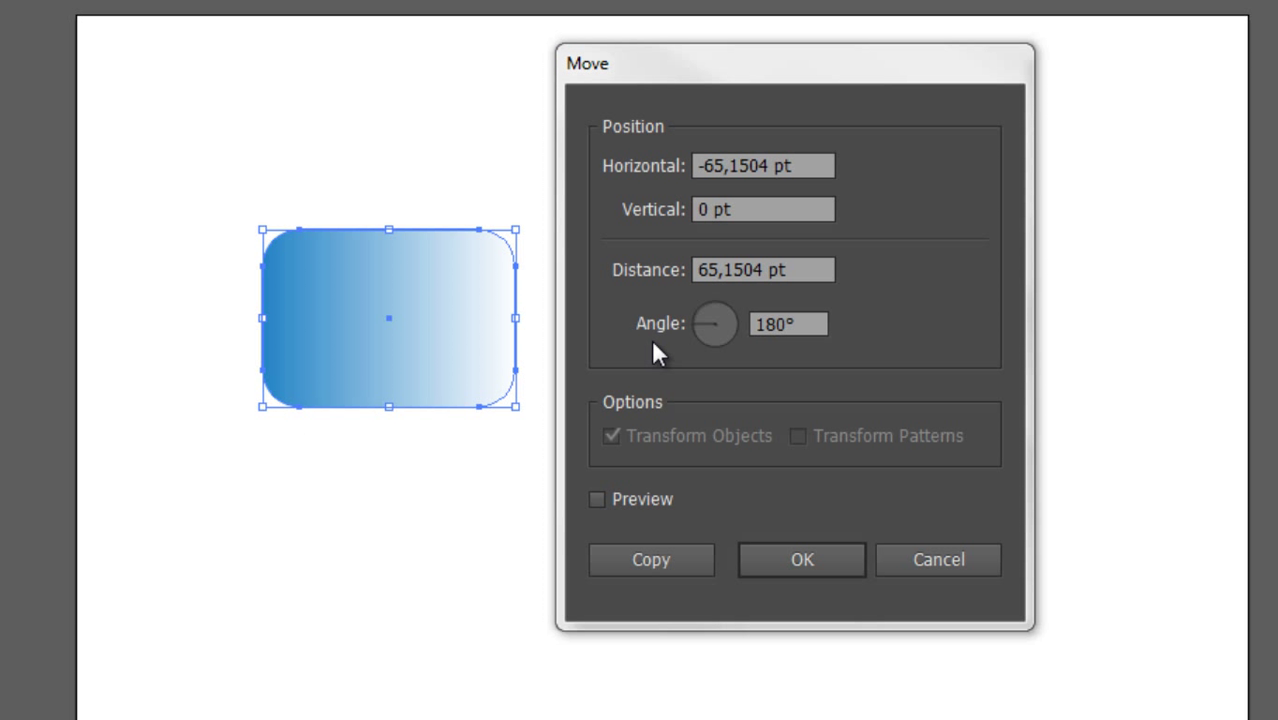
left_click(598, 498)
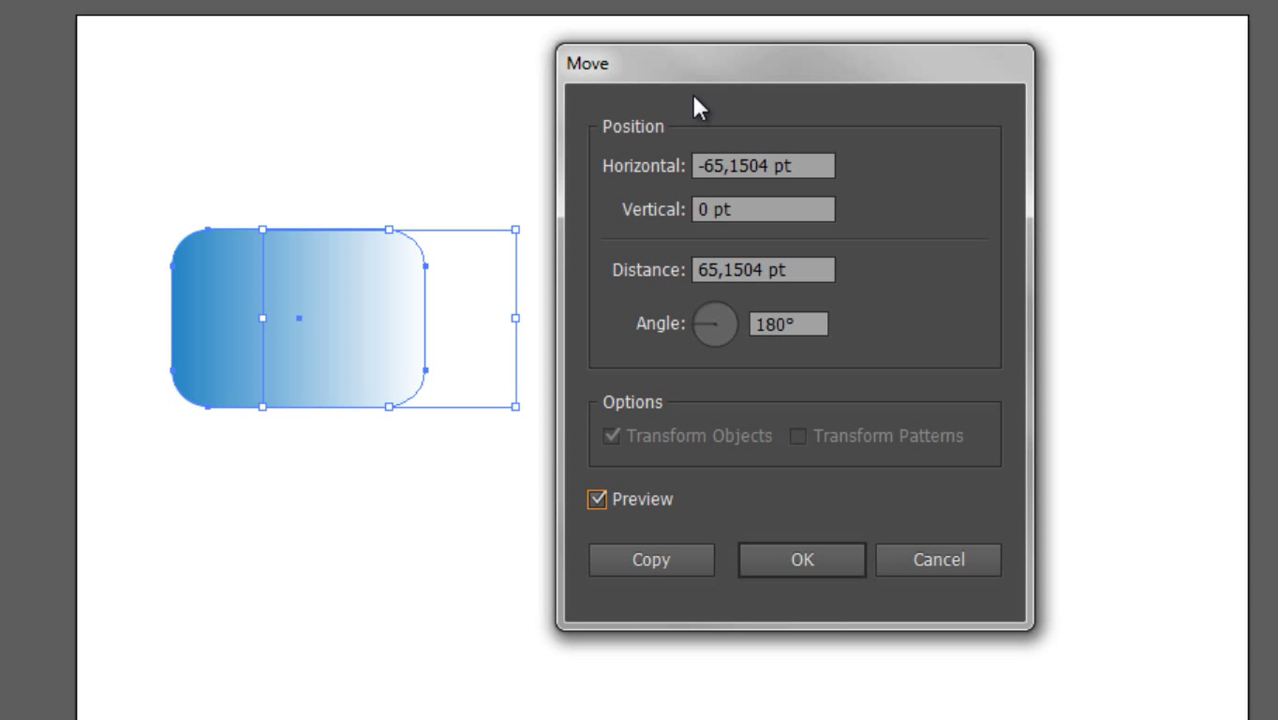
left_click_drag(763, 62, 887, 68)
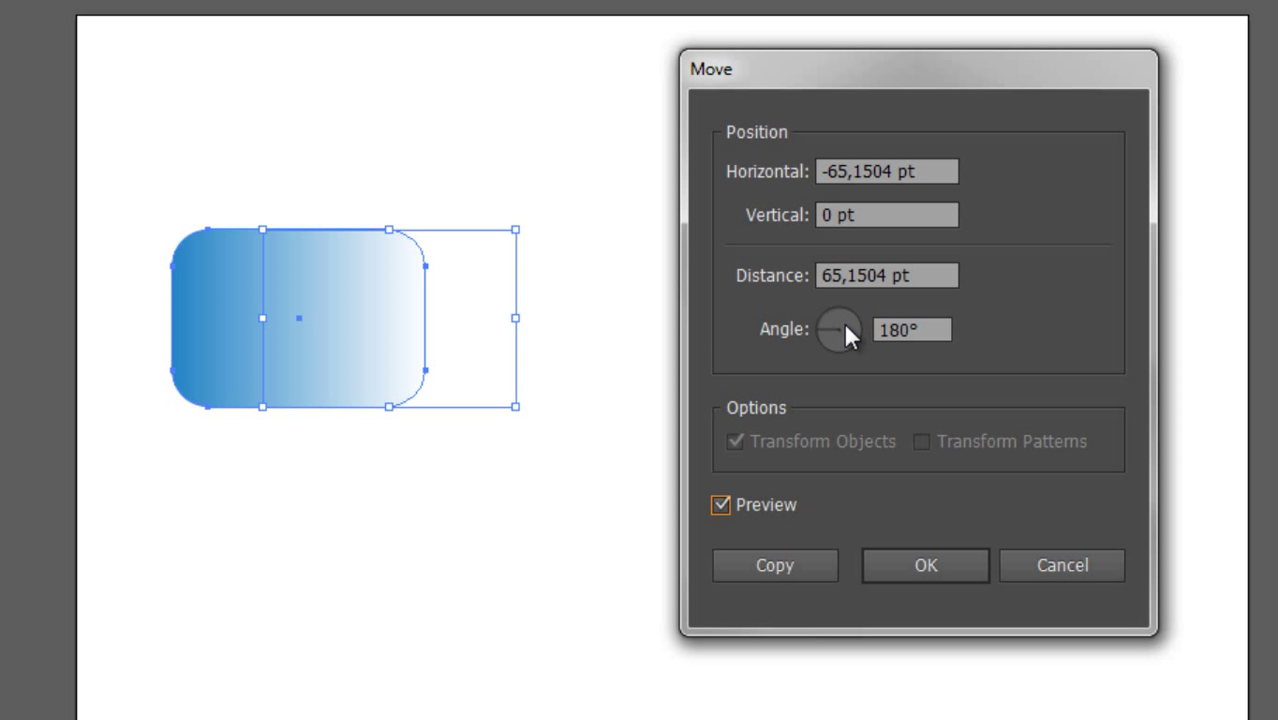
Step: Create a moved copy of the rounded rectangle at an angle of 132° and undo the copy
left_click_drag(822, 322, 827, 318)
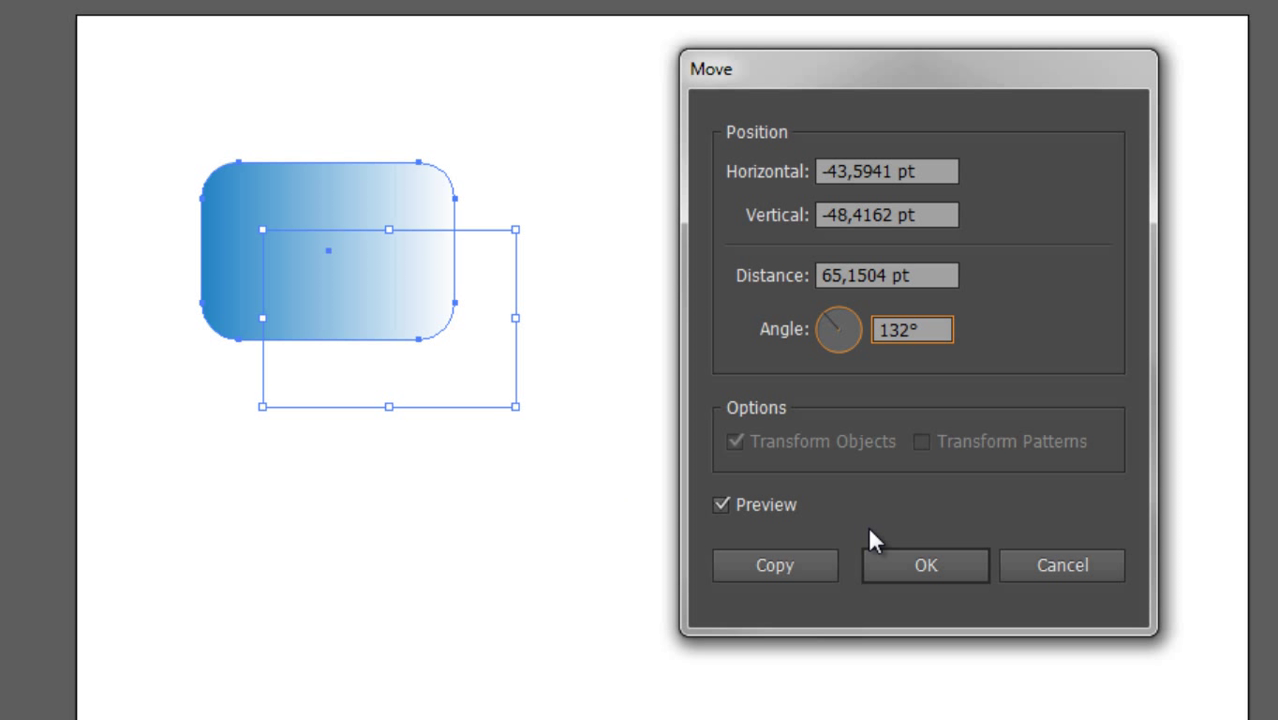
left_click(740, 568)
left_click(660, 390)
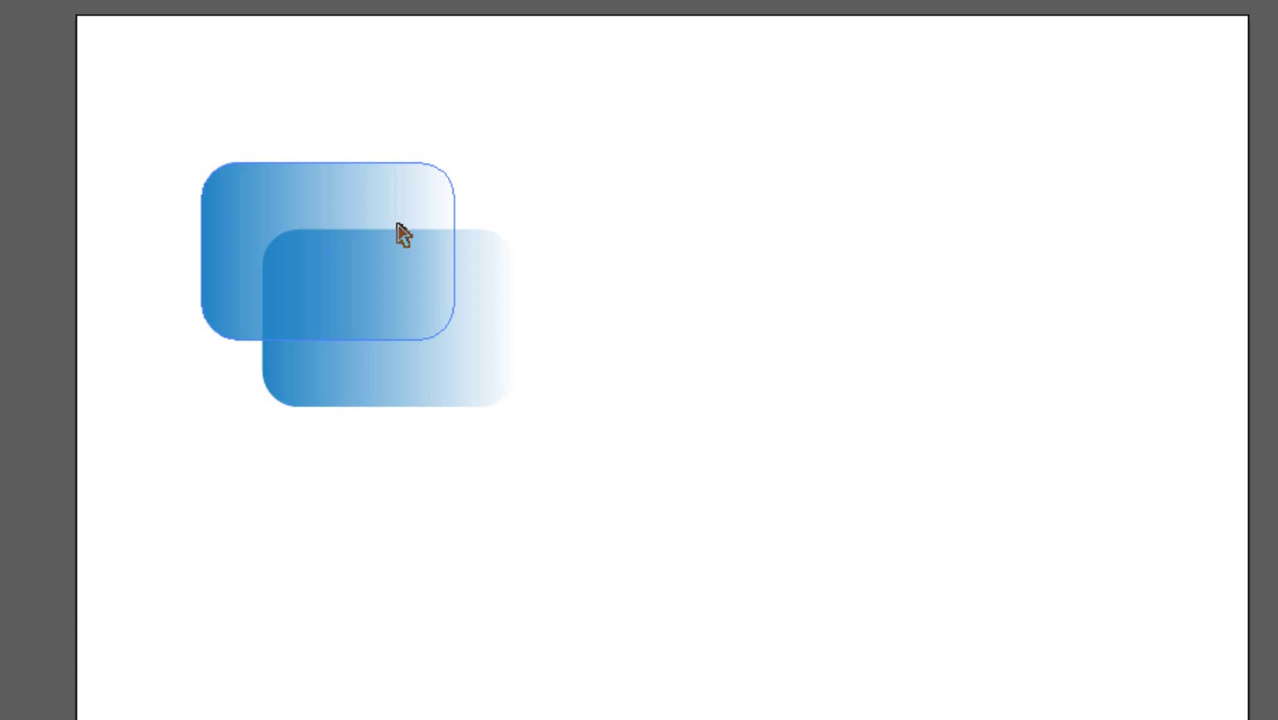
key("ctrl+z")
Step: Move the rounded rectangle by -65,1504 pt horizontally and 0 pt vertically
right_click(412, 266)
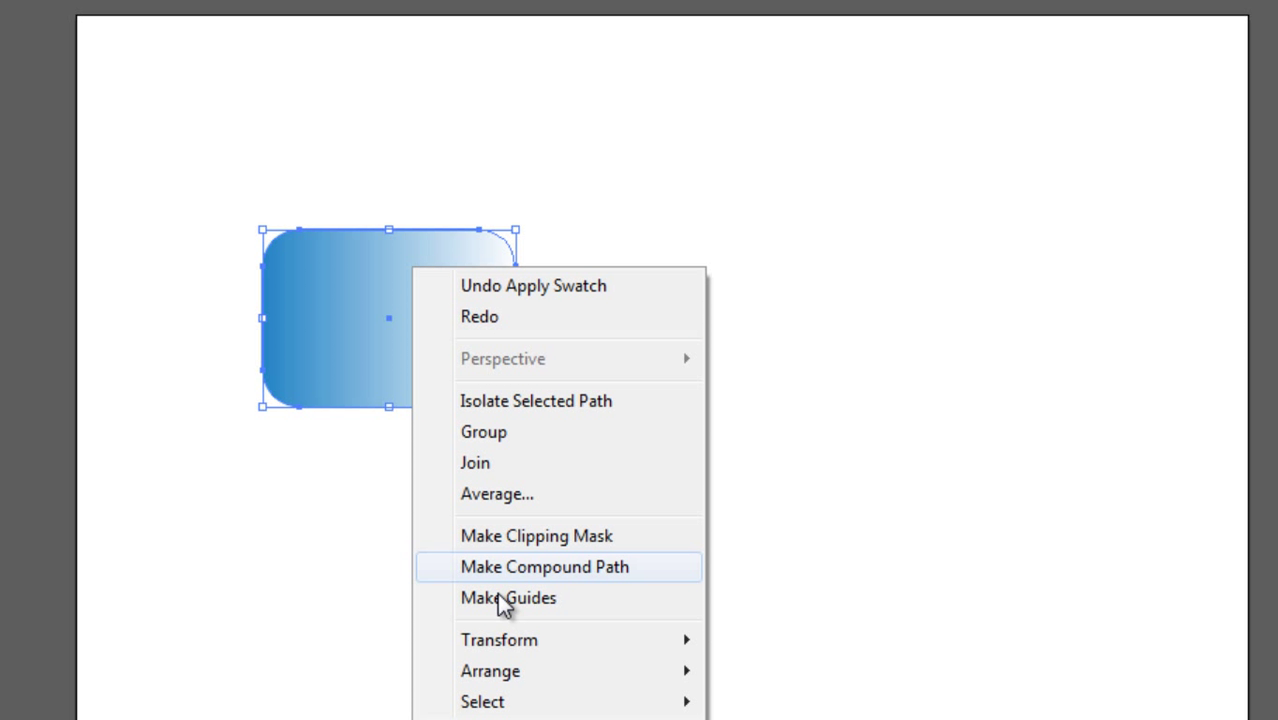
mouse_move(491, 640)
left_click(779, 687)
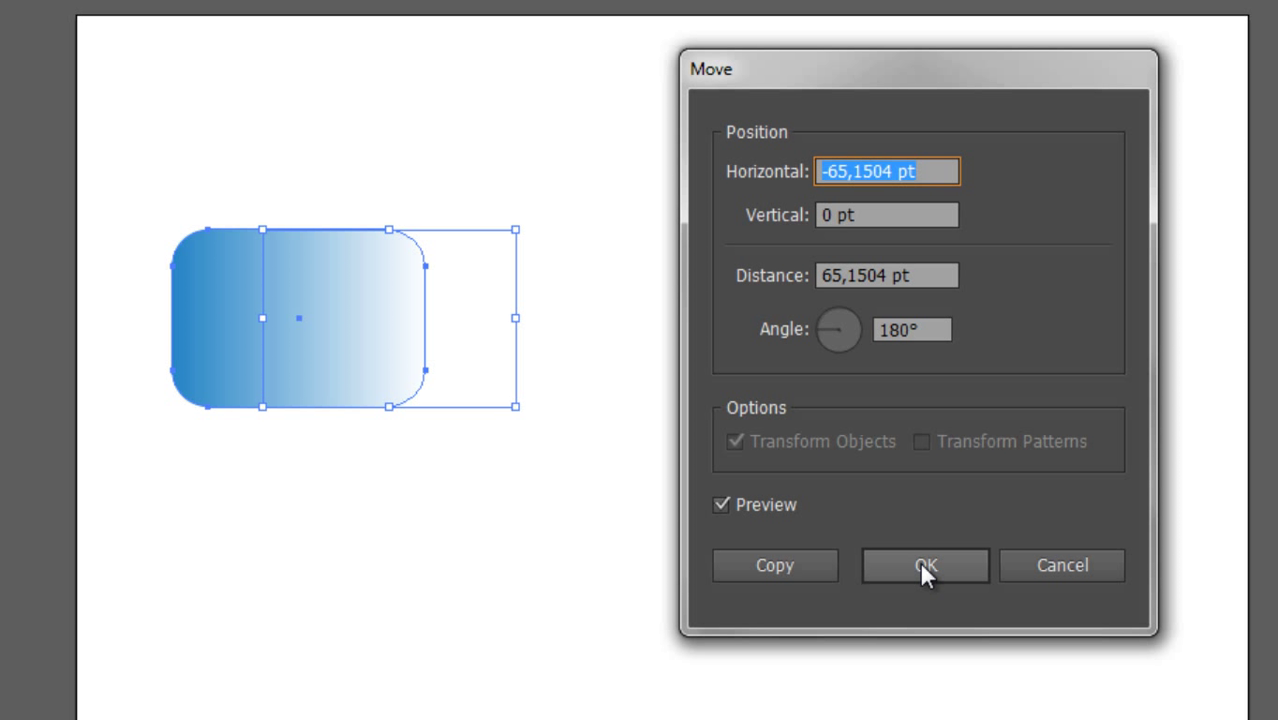
left_click(921, 565)
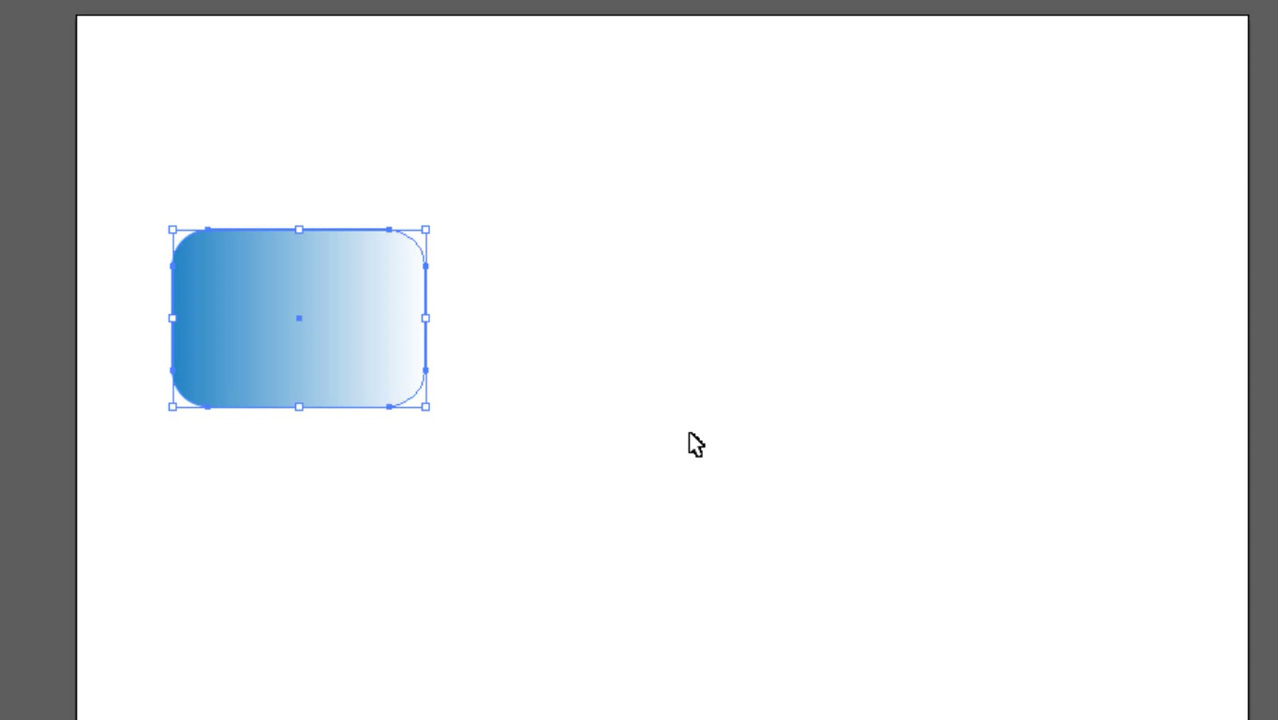
right_click(370, 287)
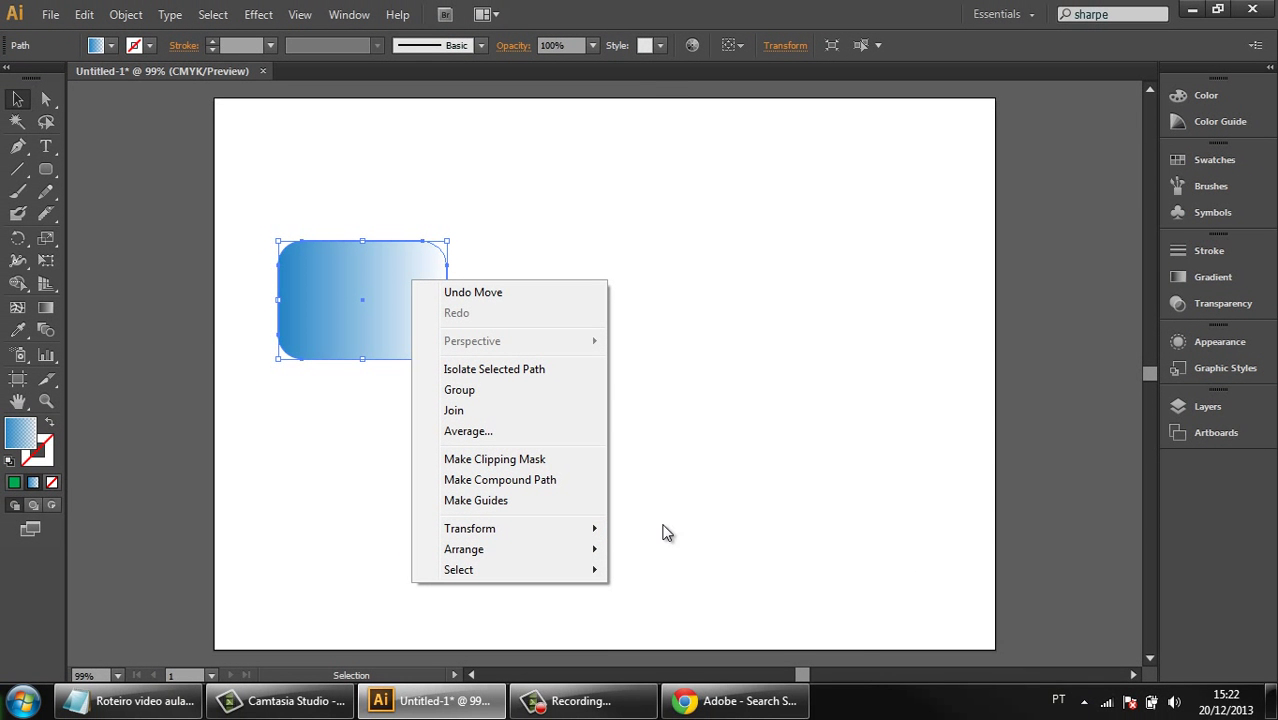
mouse_move(605, 530)
left_click(652, 556)
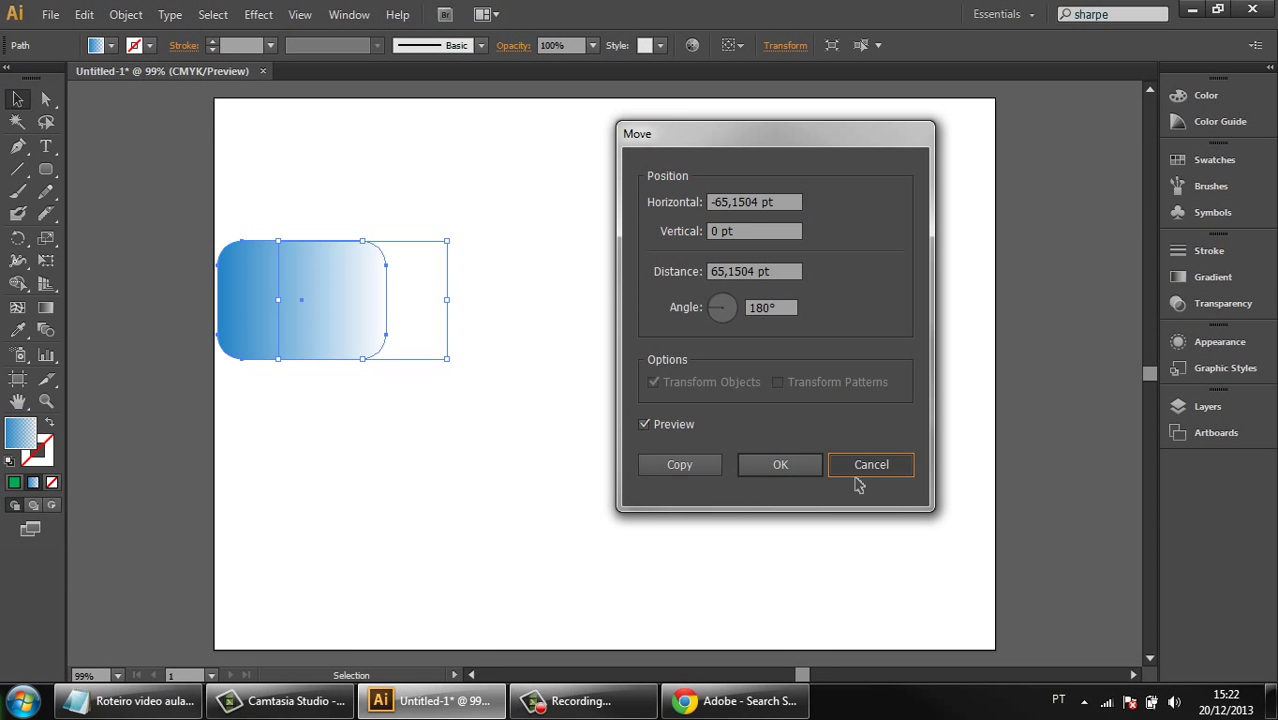
left_click(858, 484)
Step: Create a copy of the rounded rectangle rotated by 60°
right_click(382, 277)
mouse_move(476, 522)
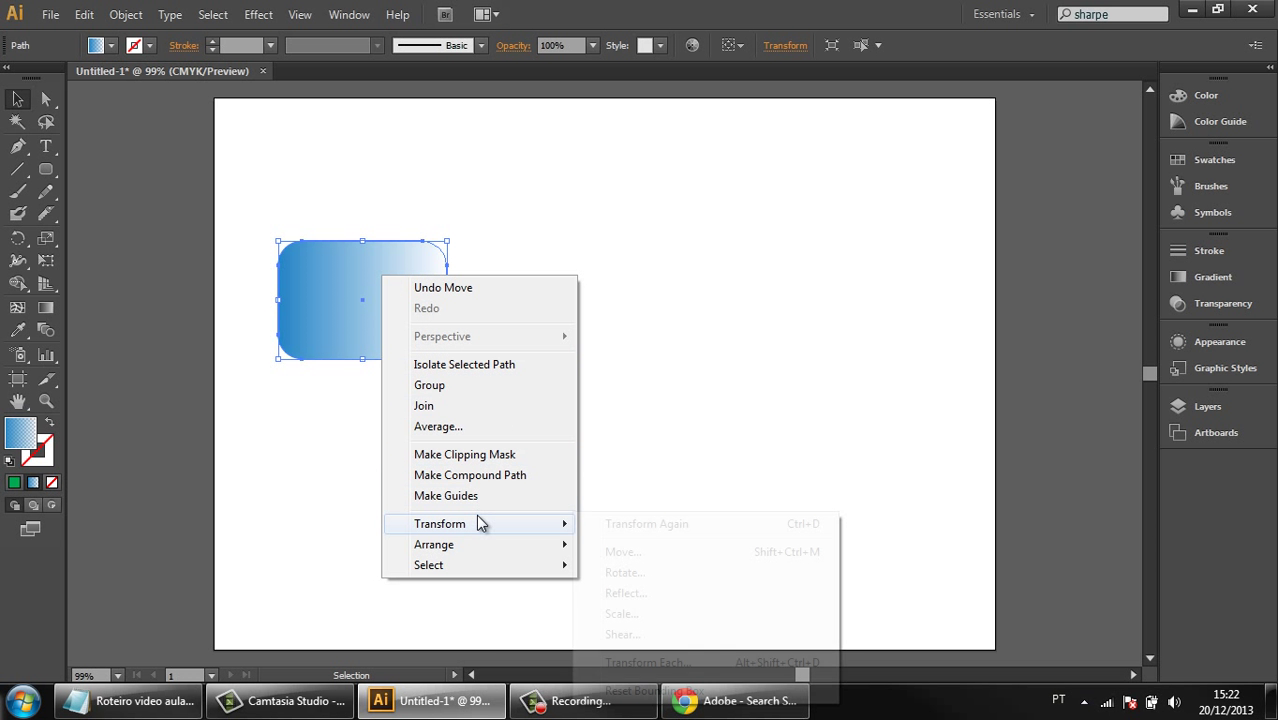
left_click(625, 573)
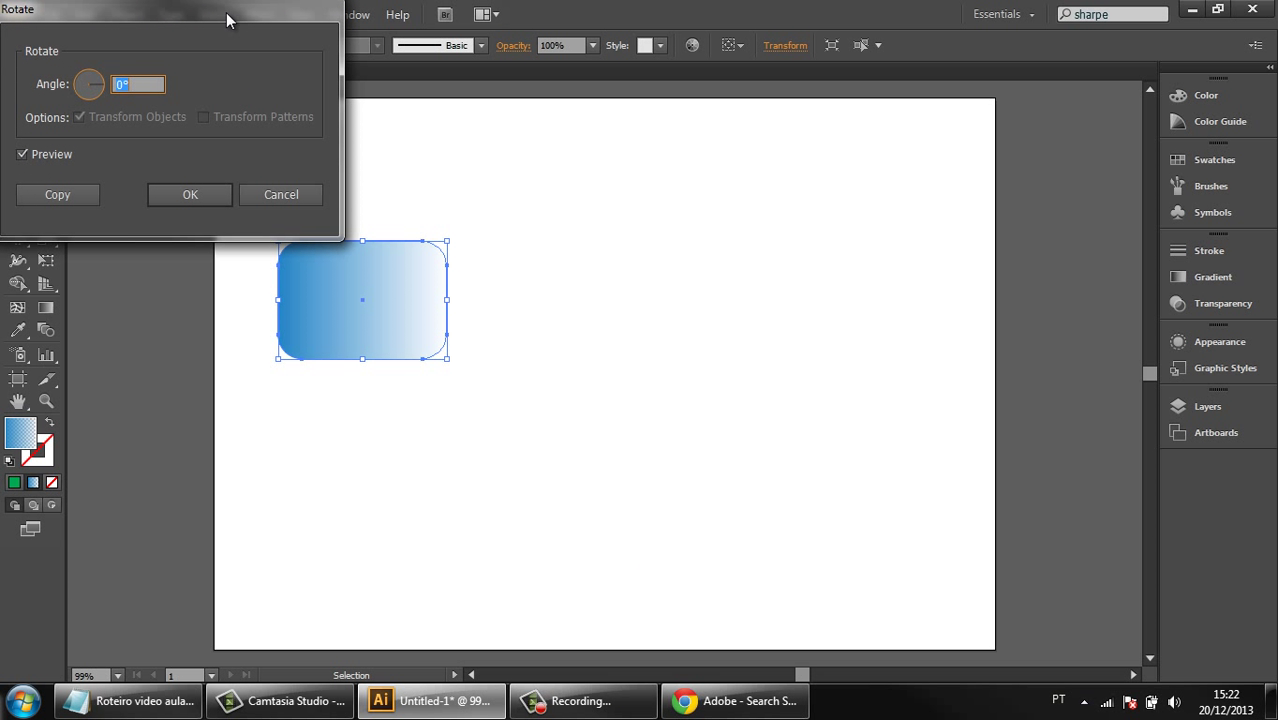
left_click_drag(226, 12, 751, 237)
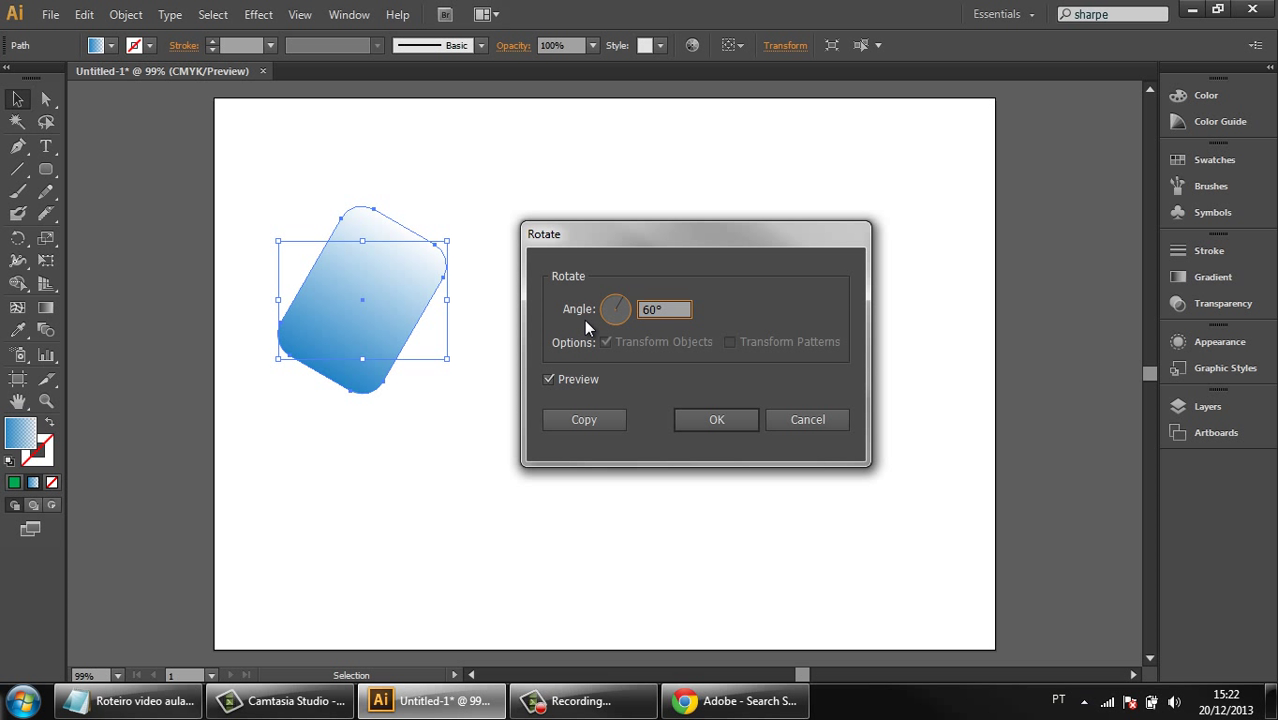
left_click(607, 421)
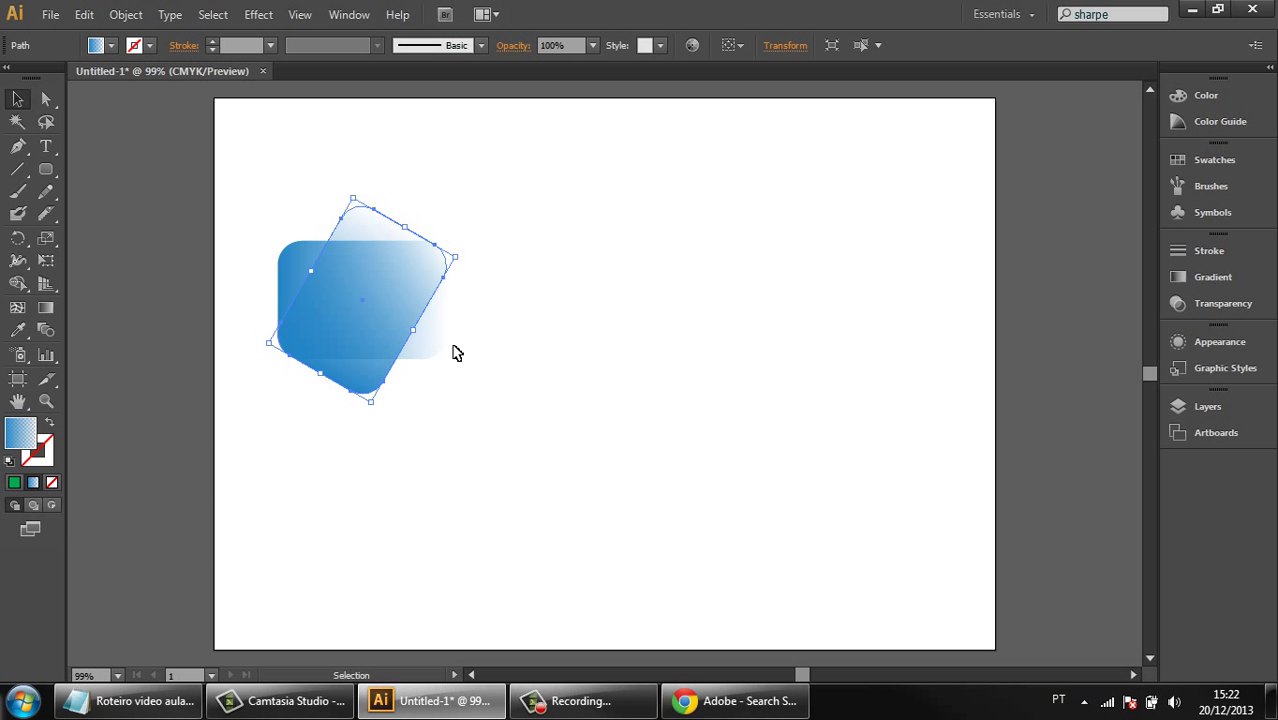
Step: Repeat the 60° rotated copy with Transform Again until the overlapping rounded rectangles form a full hexagon
right_click(410, 294)
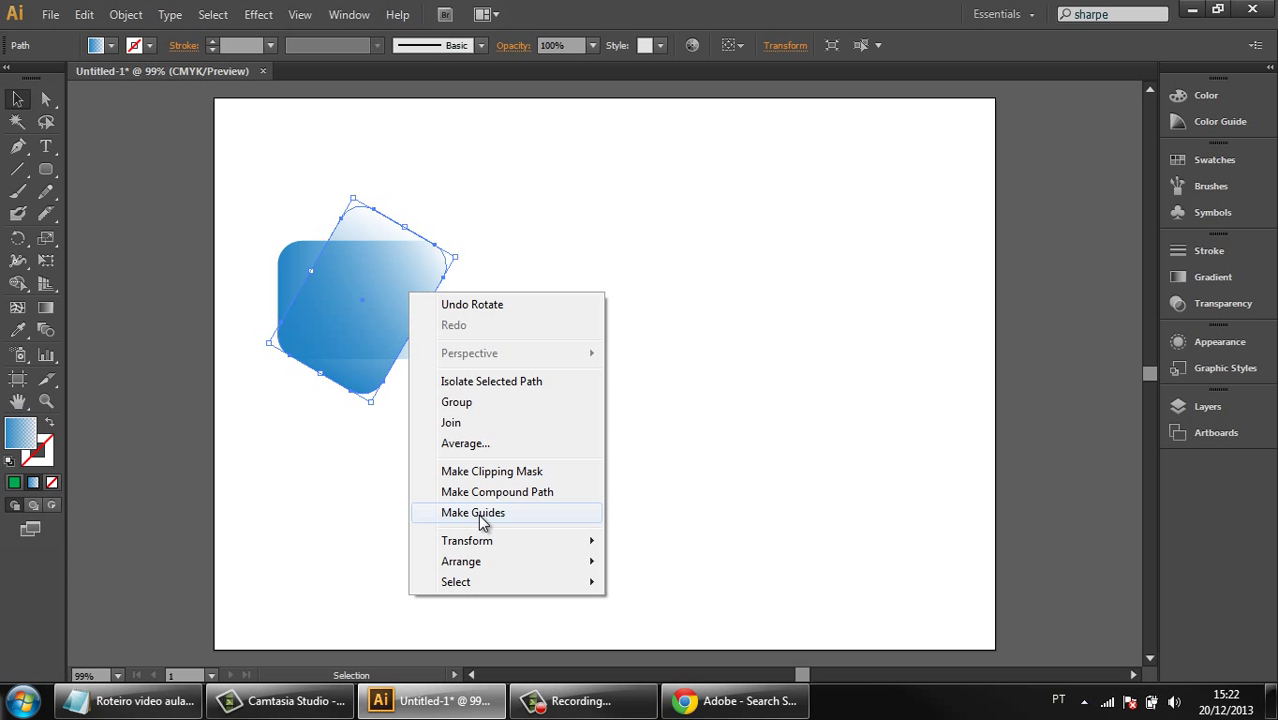
mouse_move(479, 542)
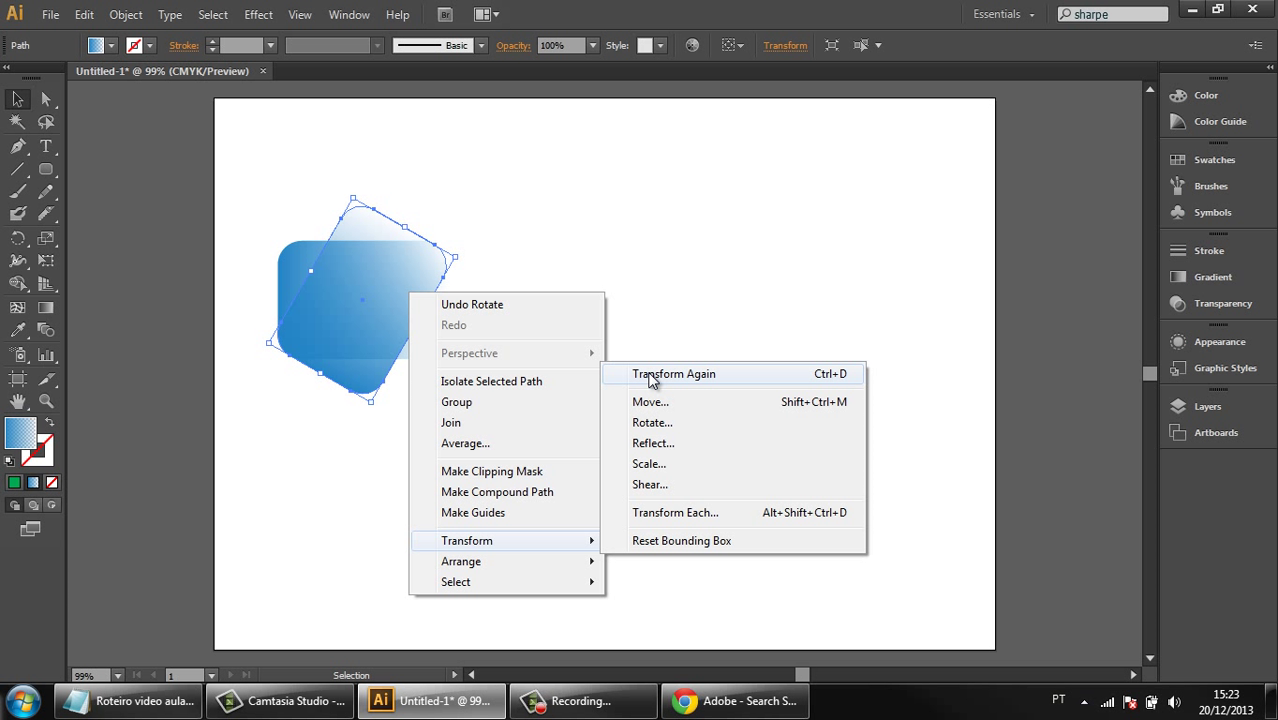
left_click(651, 376)
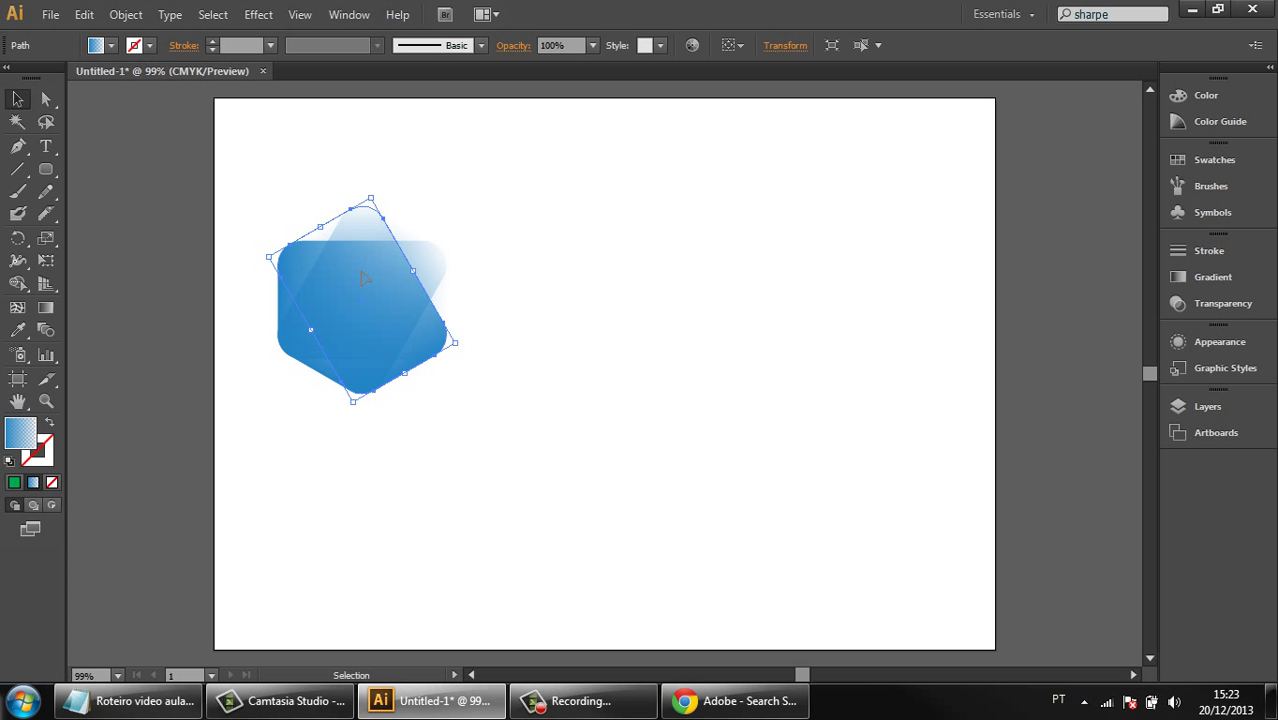
right_click(363, 273)
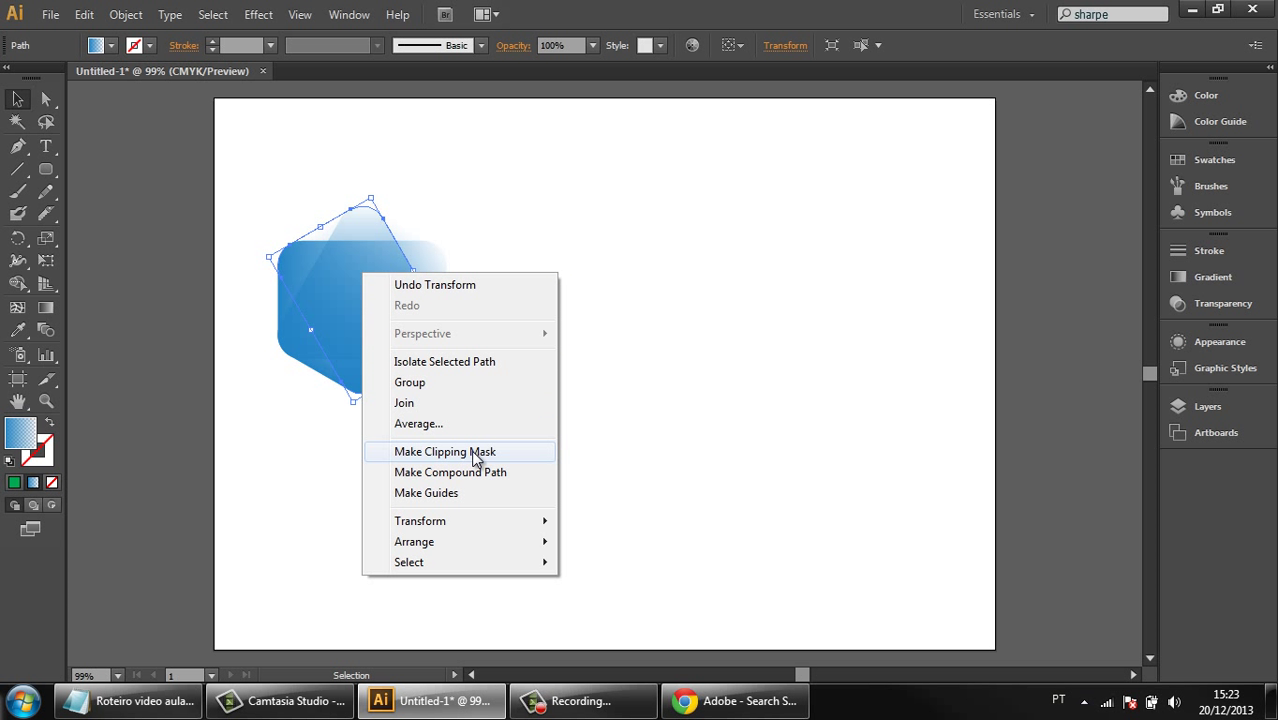
mouse_move(553, 530)
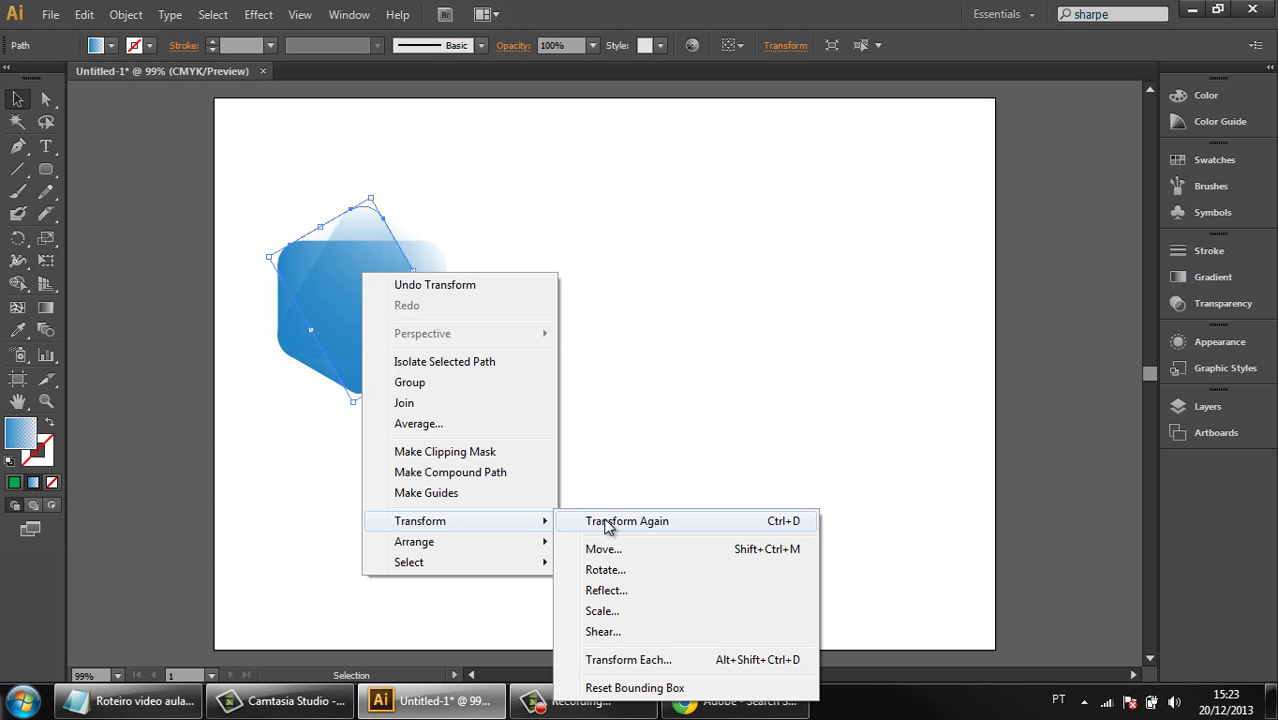
left_click(650, 391)
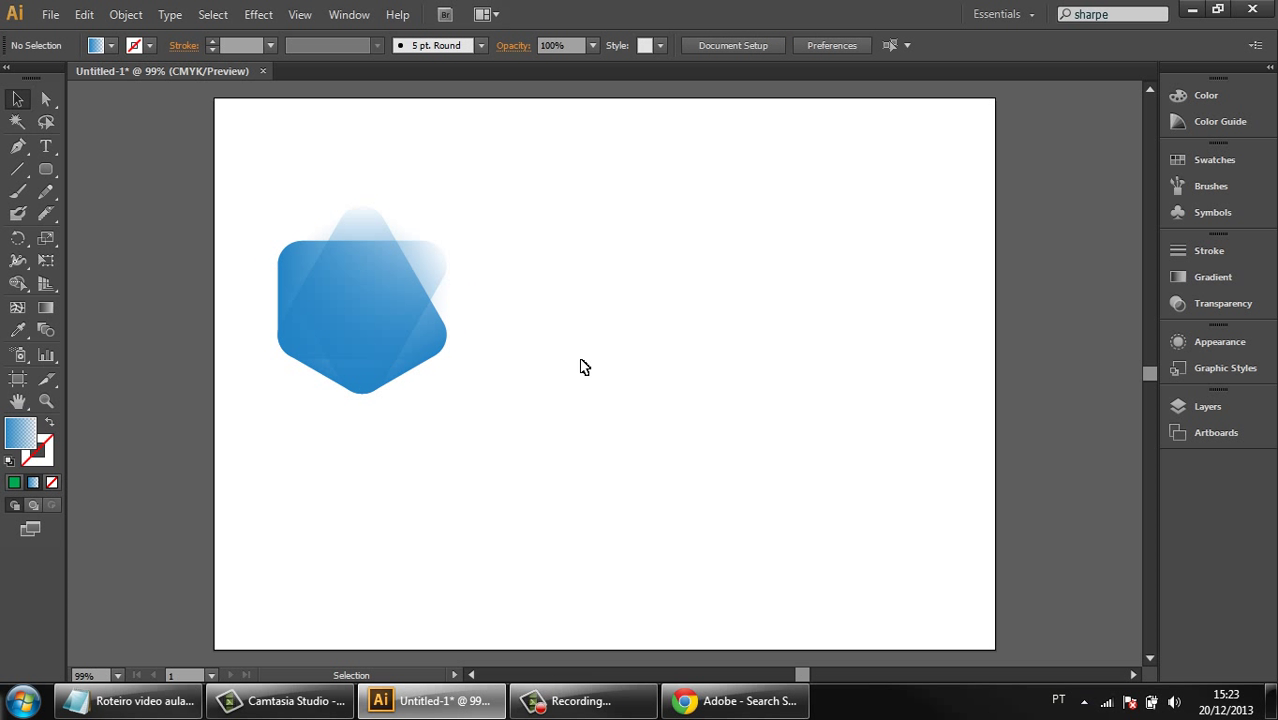
key("a")
left_click(358, 303)
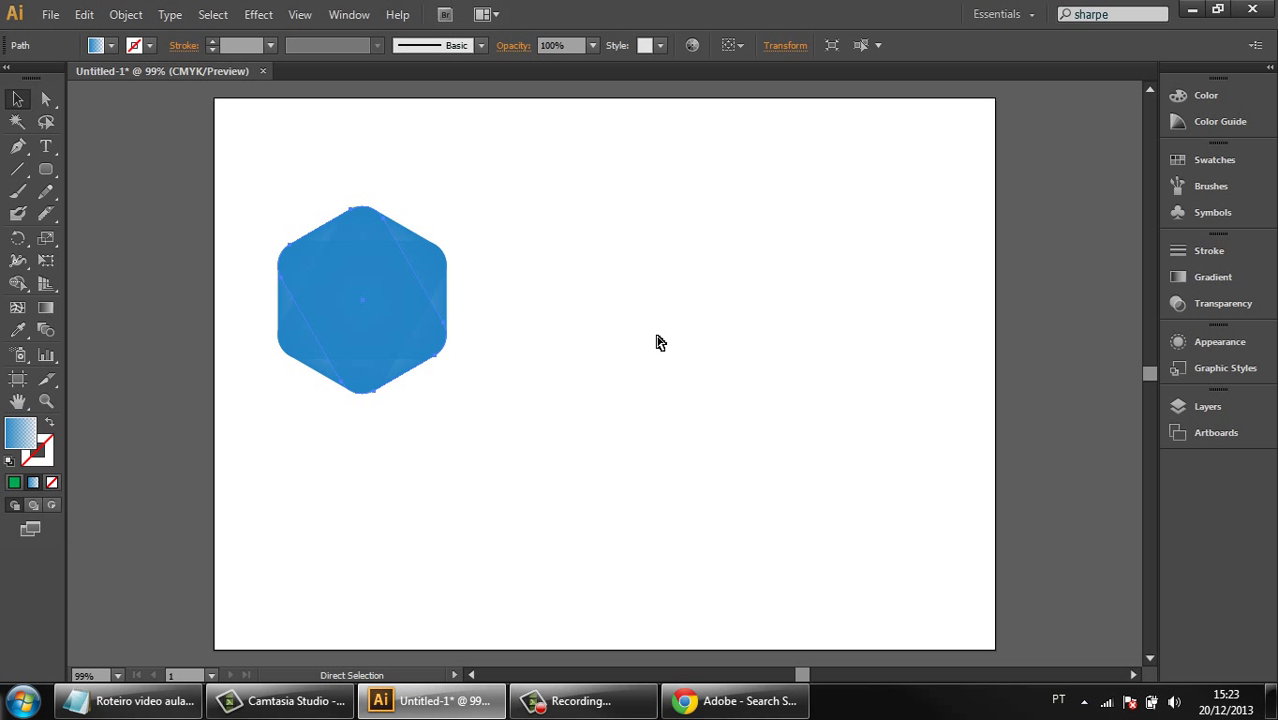
Step: Move the stacked rounded rectangles to the middle of the artboard and spread the individual copies apart
key("v")
left_click_drag(567, 207, 302, 422)
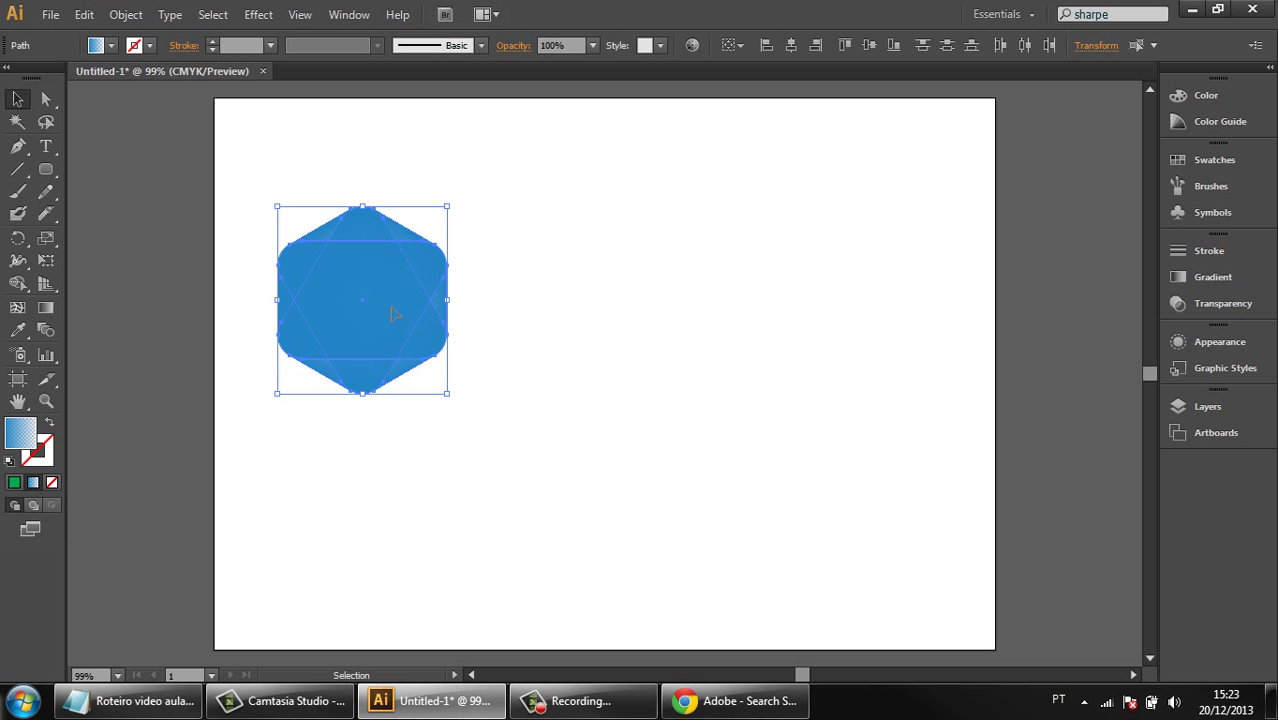
left_click_drag(395, 289, 676, 311)
left_click(425, 293)
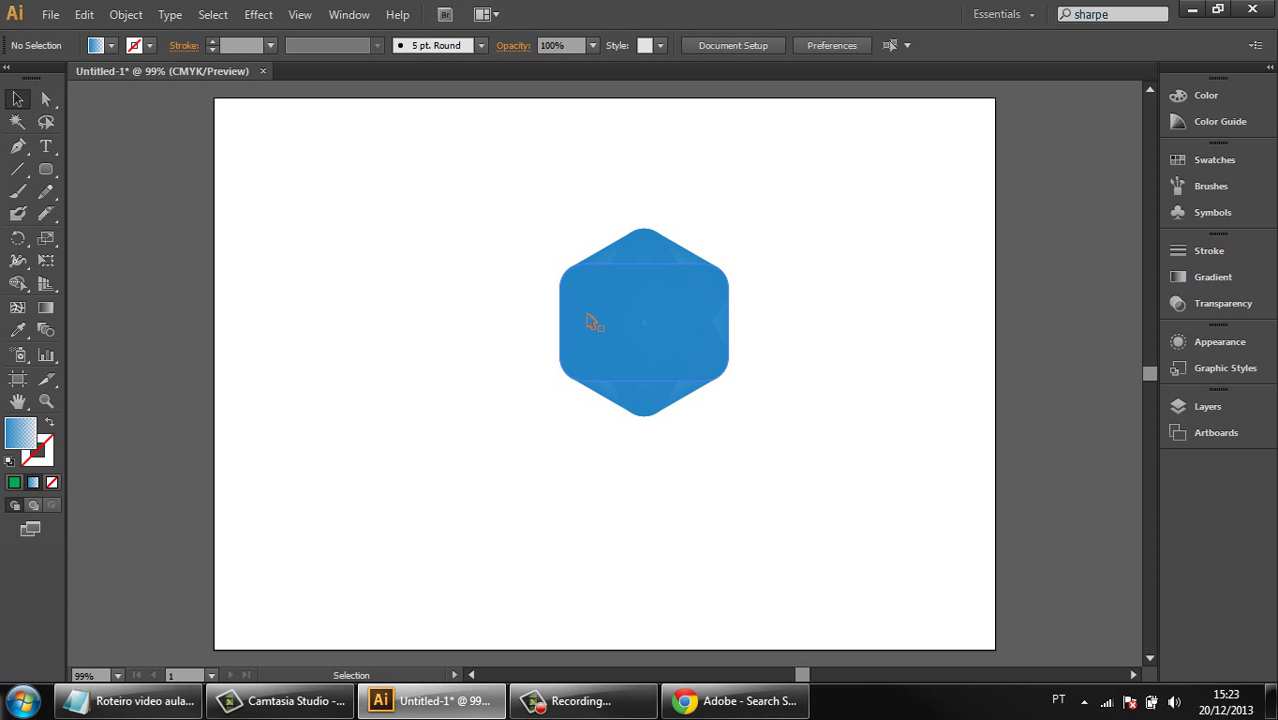
left_click_drag(591, 318, 506, 205)
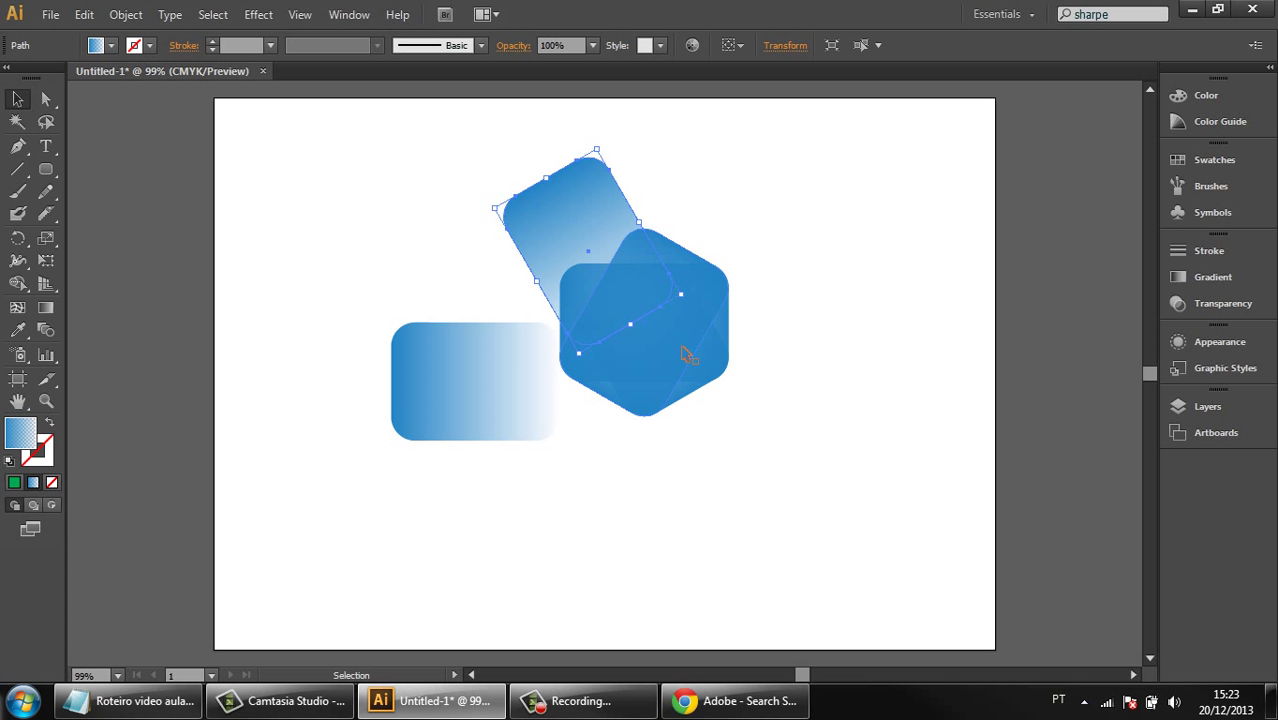
left_click_drag(685, 358, 838, 311)
left_click_drag(626, 376, 414, 264)
left_click_drag(634, 337, 665, 252)
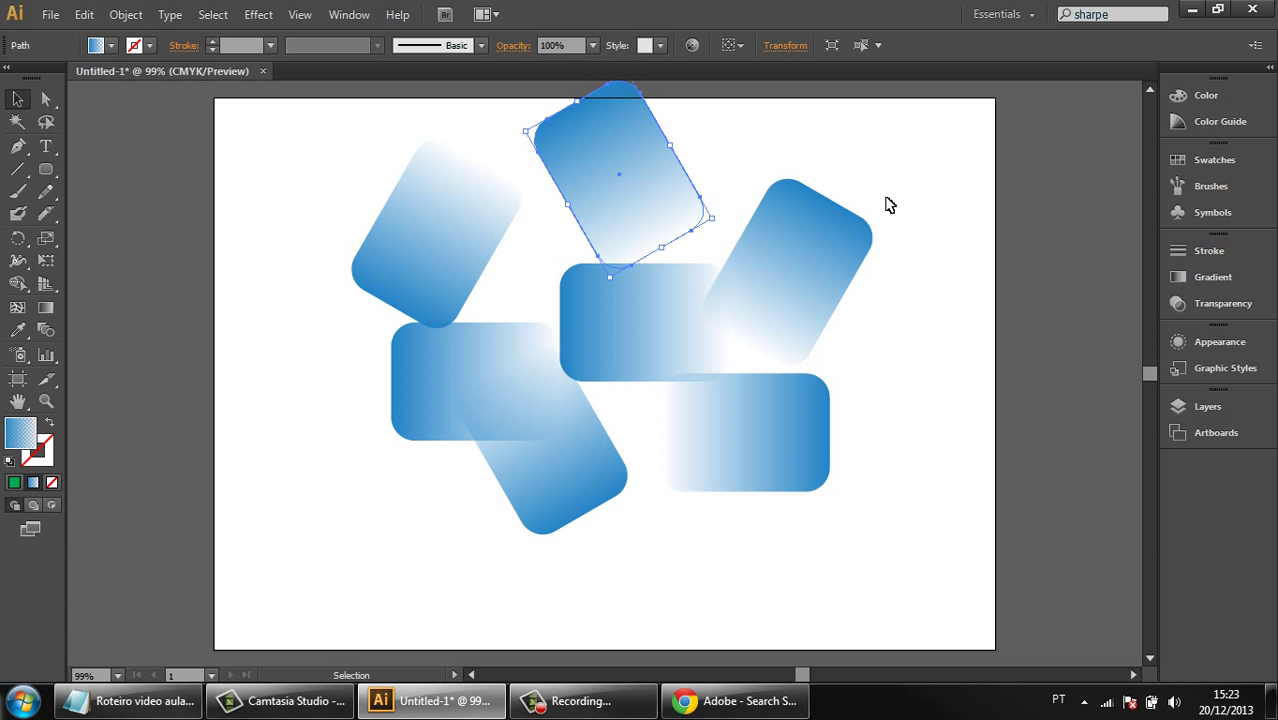
left_click_drag(497, 318, 630, 466)
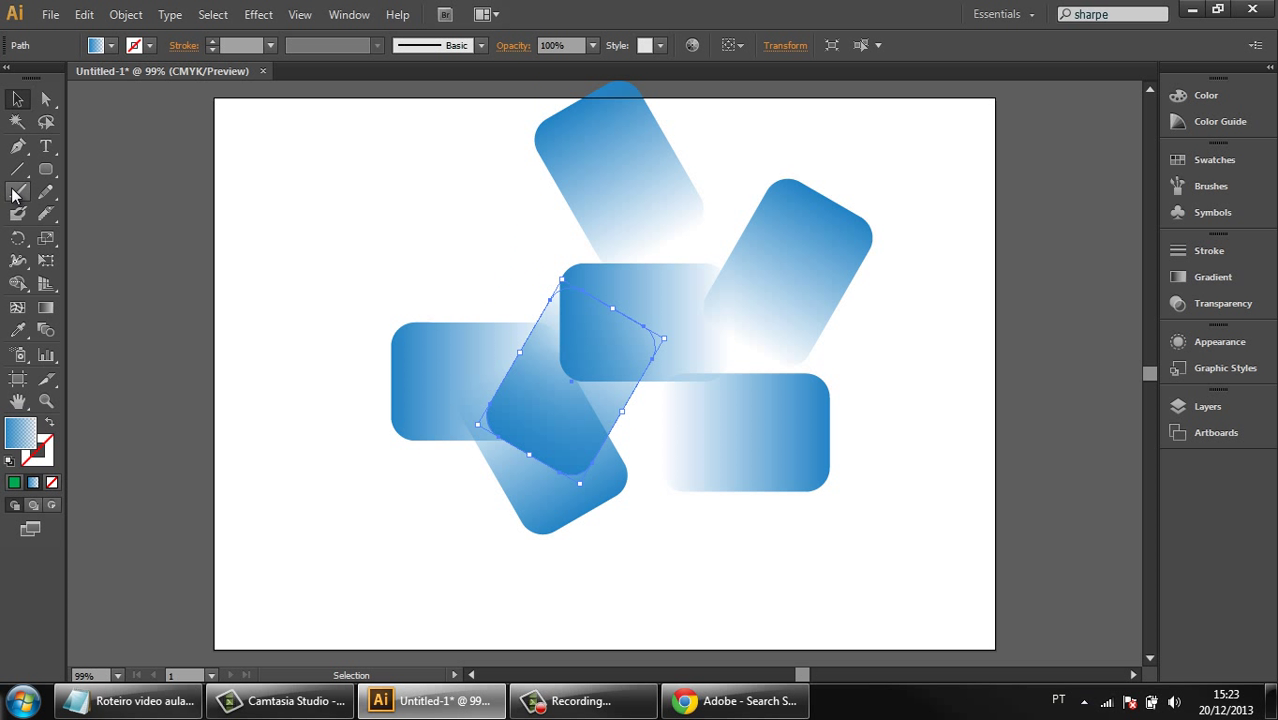
Step: Draw a narrow vertical rectangle in the upper-left corner of the artboard with the Rectangle tool
left_click(56, 171)
left_click(100, 170)
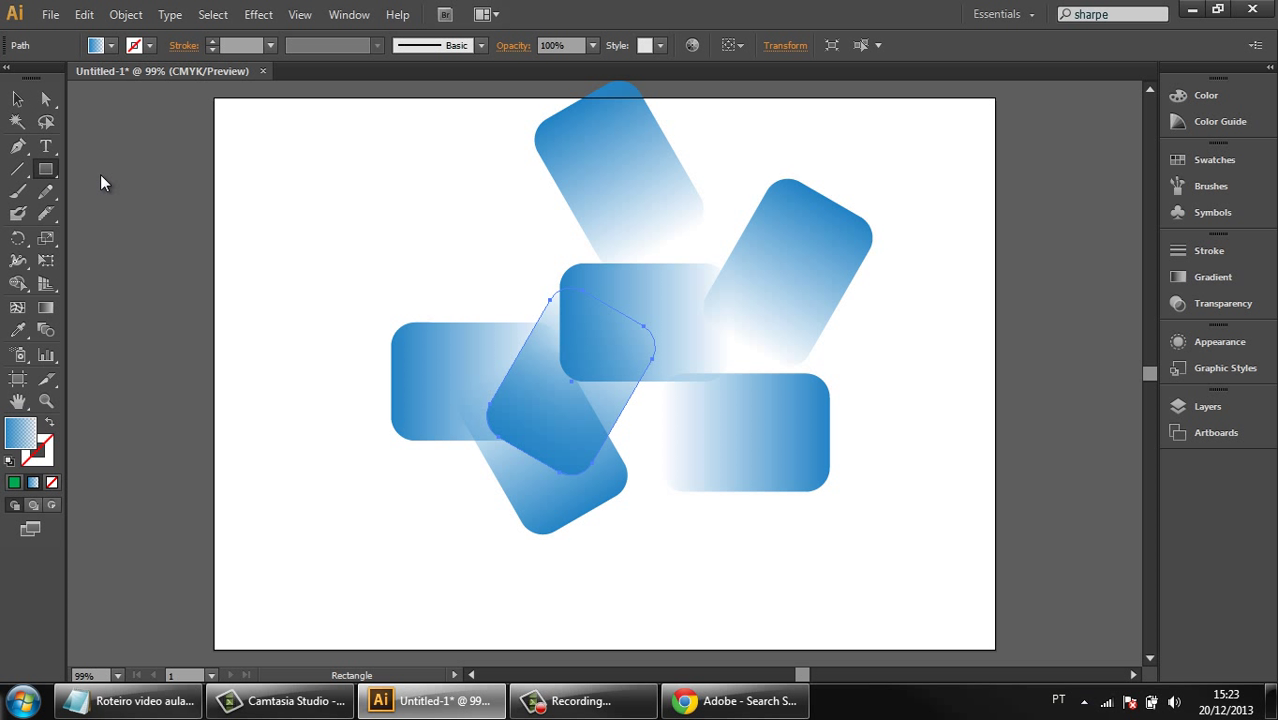
left_click_drag(239, 132, 265, 247)
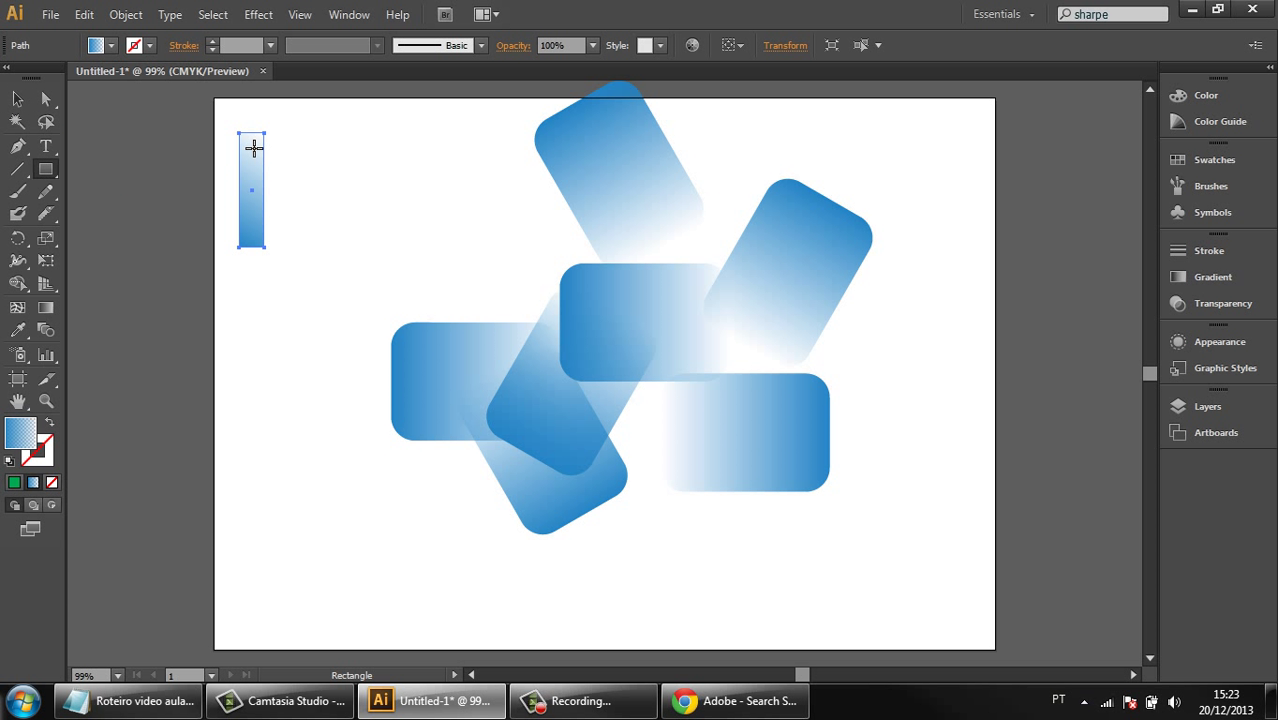
left_click(17, 98)
right_click(250, 173)
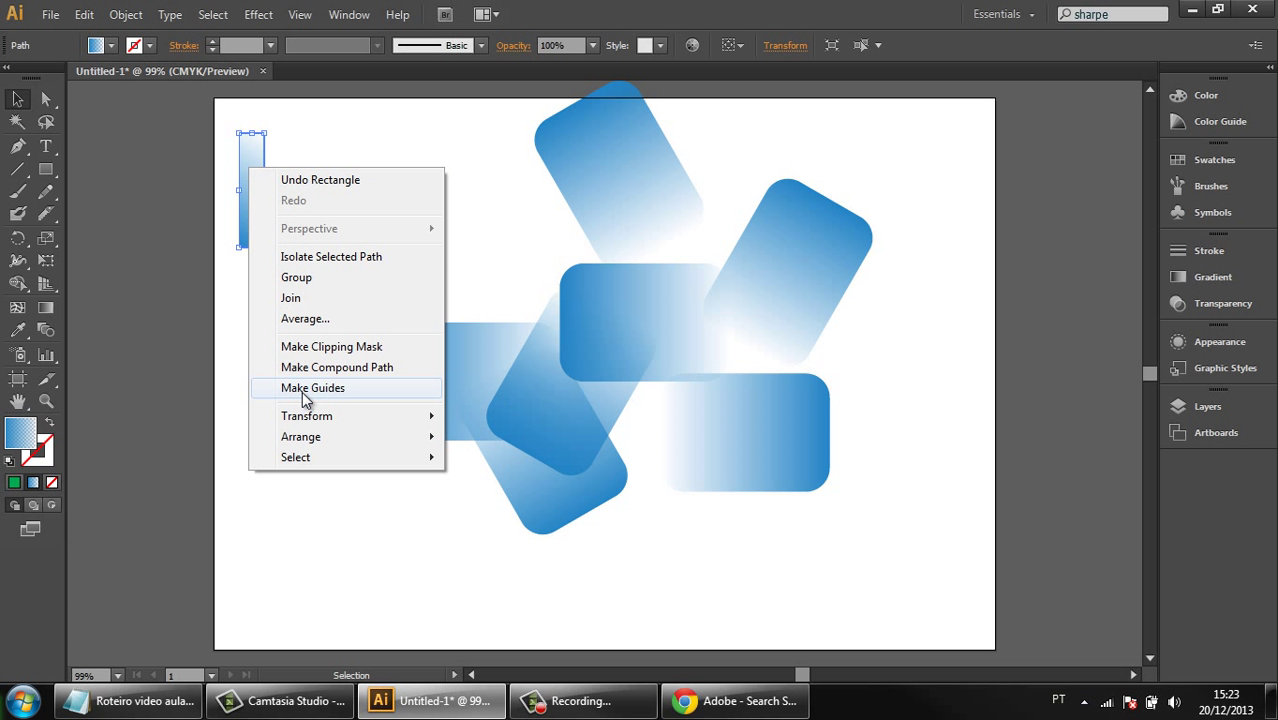
mouse_move(356, 422)
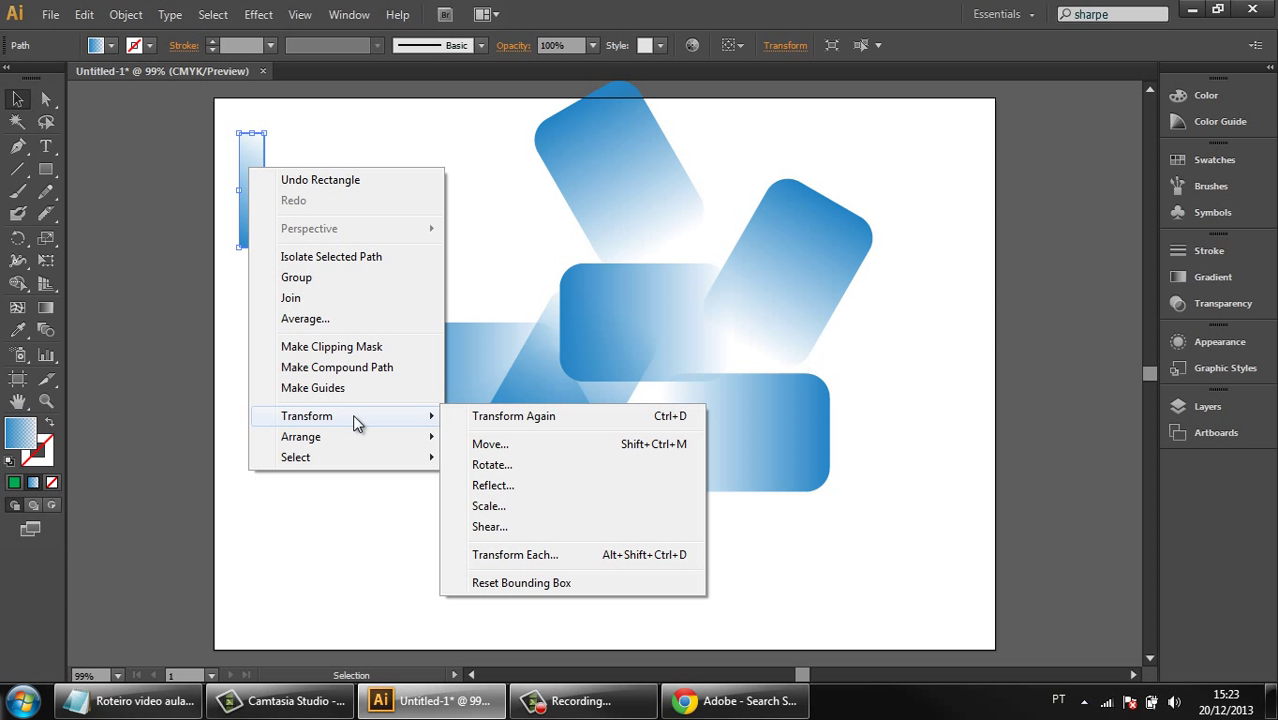
left_click(480, 418)
left_click(472, 210)
left_click(240, 170)
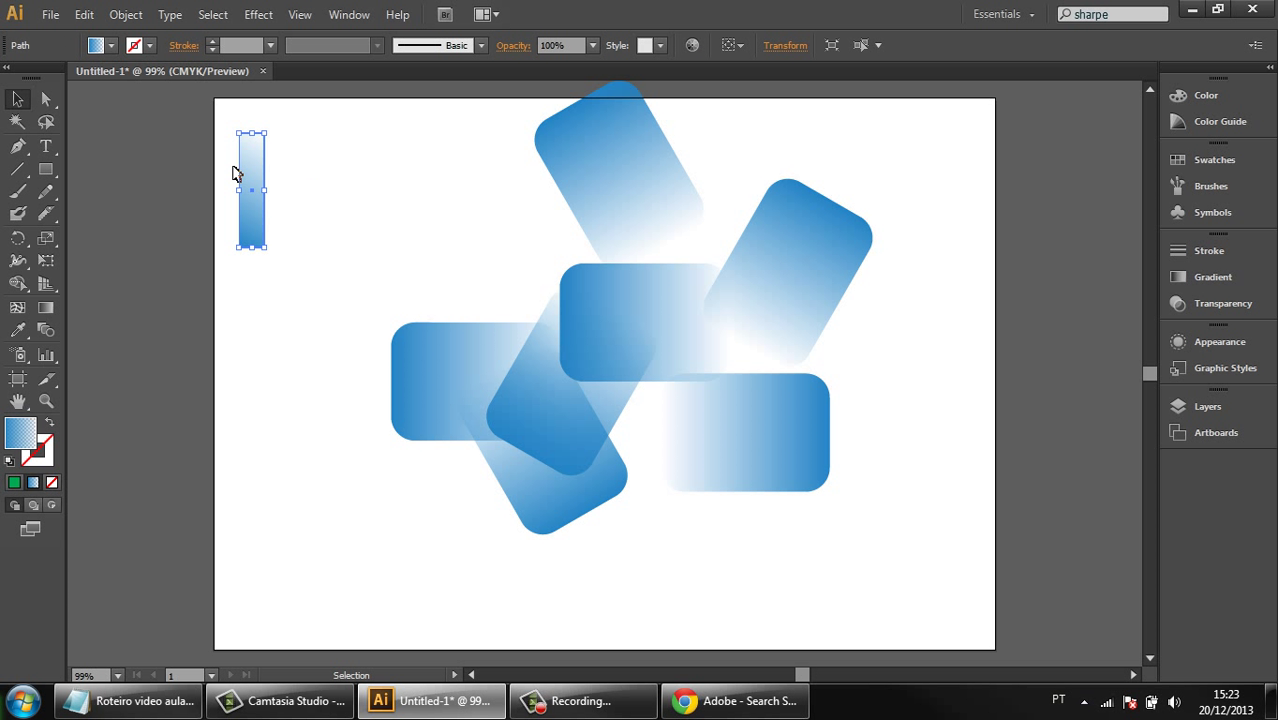
Step: Duplicate the narrow rectangle a short distance to its right and repeat that copy eight times with Transform Again
left_click_drag(253, 196, 286, 196)
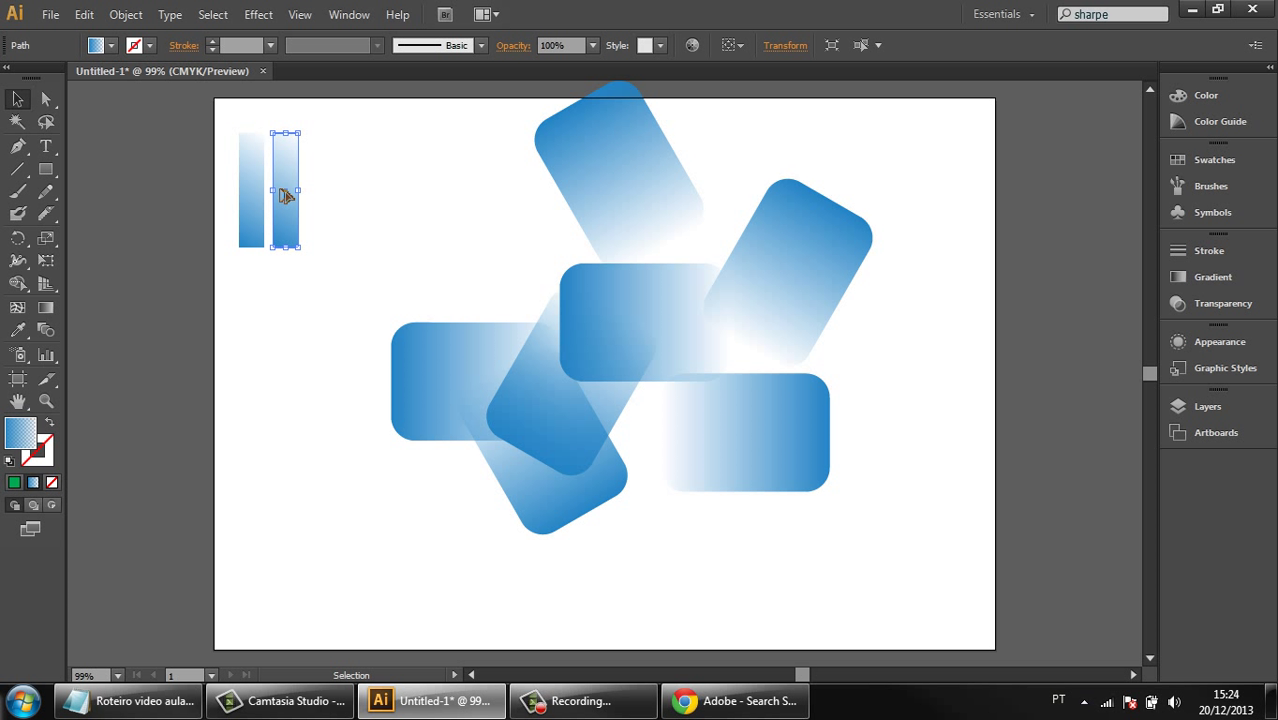
left_click(376, 210)
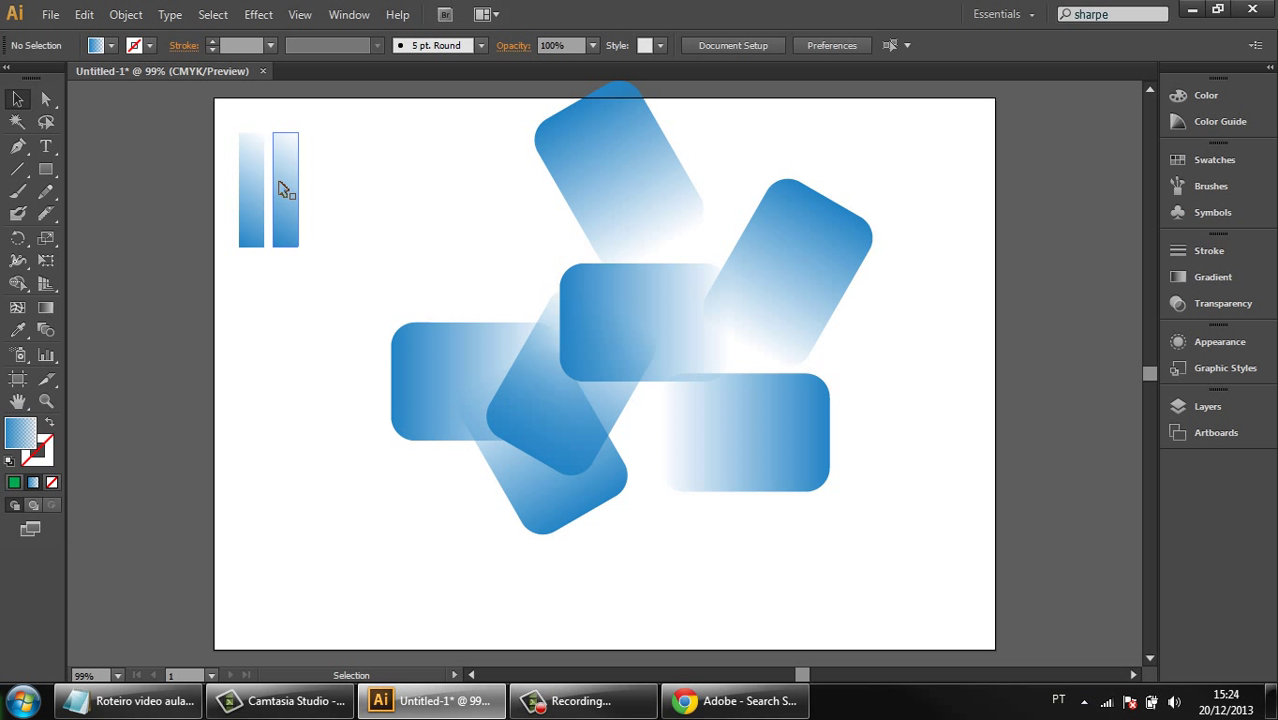
key("a")
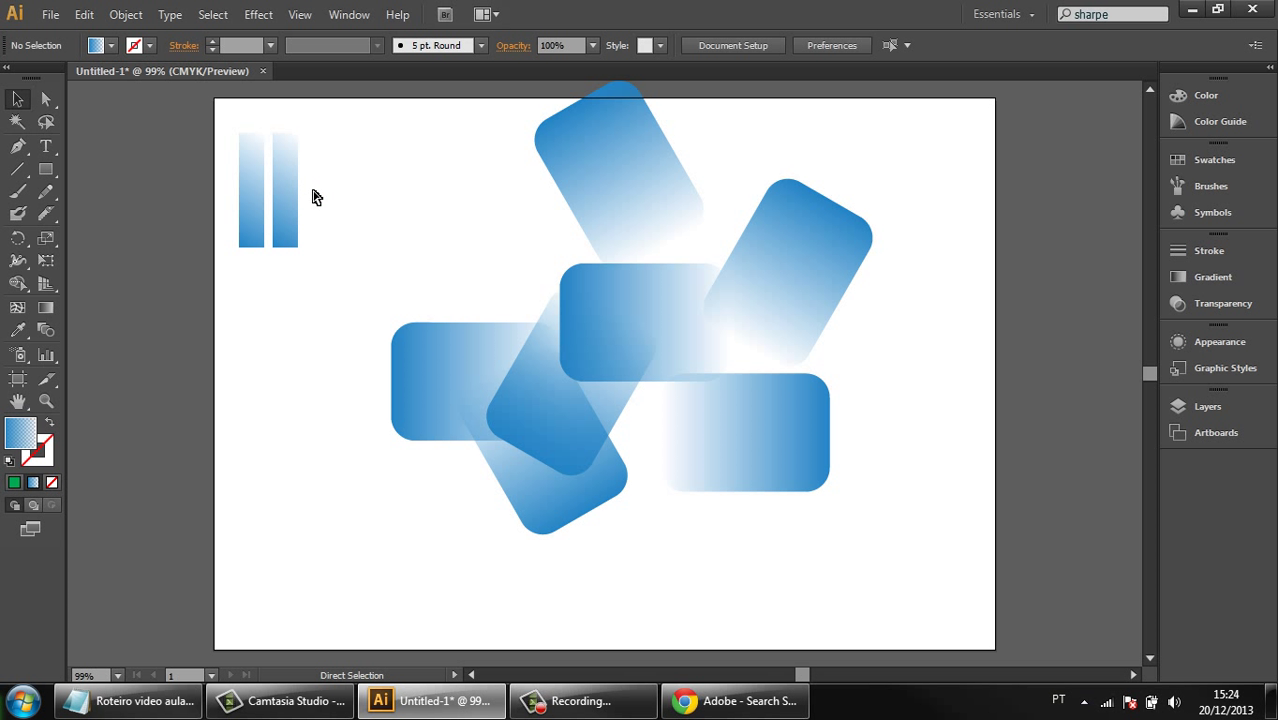
left_click(289, 181)
key("ctrl+d")
key("ctrl+d")
key("ctrl+d")
key("ctrl+d")
key("ctrl+d")
key("ctrl+d")
key("ctrl+d")
key("ctrl+d")
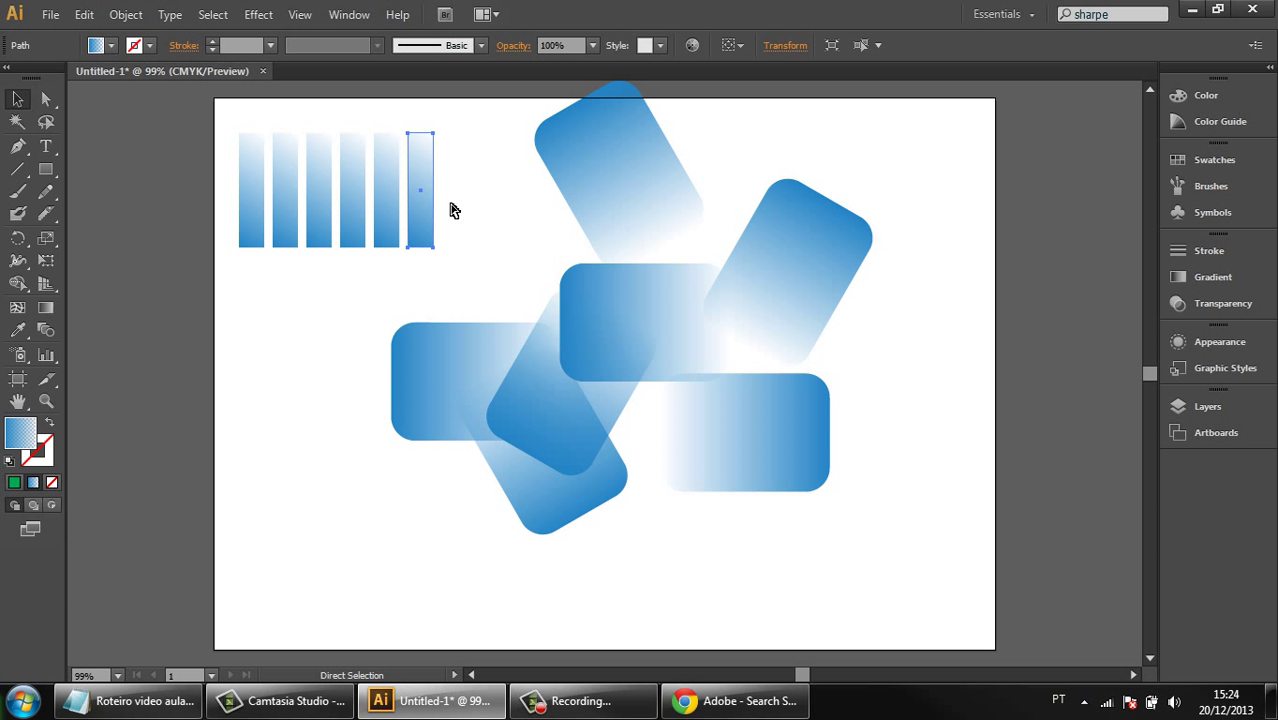
key("v")
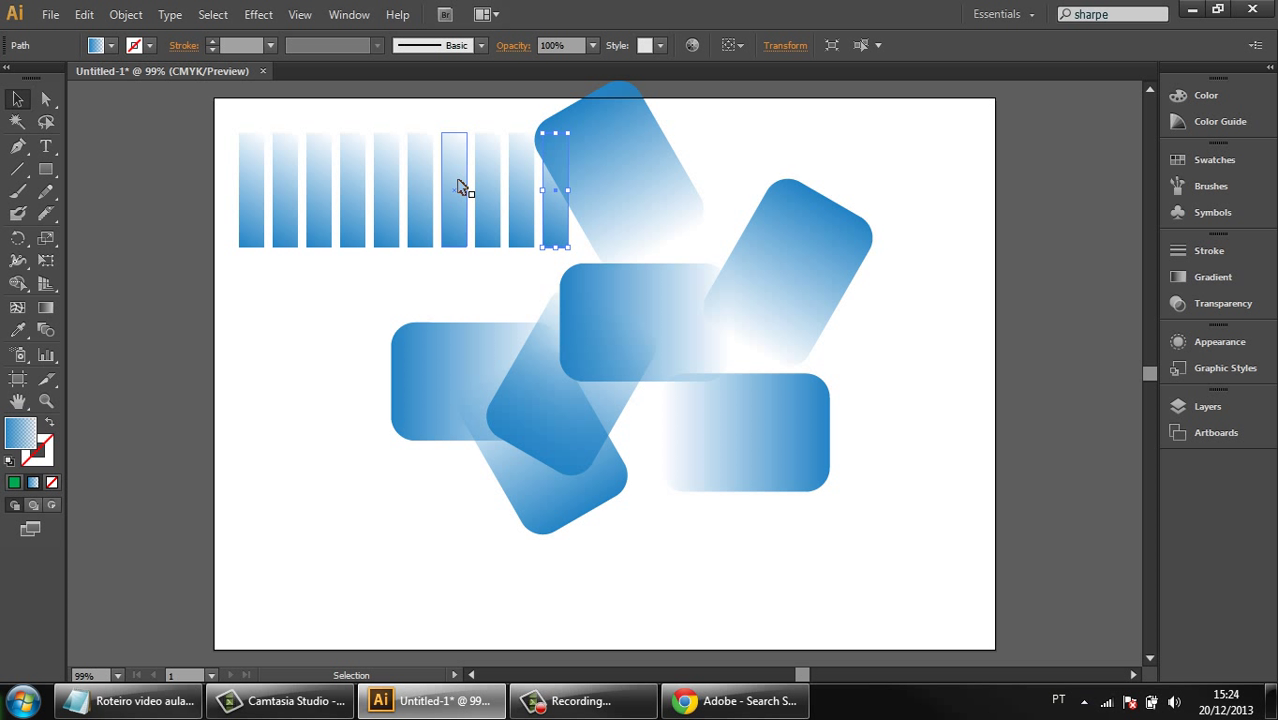
Step: Continue repeating the narrow rectangle copy until the row extends past the right edge of the artboard
key("a")
key("ctrl+d")
key("ctrl+d")
key("ctrl+d")
key("ctrl+d")
key("ctrl+d")
key("ctrl+d")
key("ctrl+d")
key("ctrl+d")
key("ctrl+d")
key("ctrl+d")
key("ctrl+d")
key("ctrl+d")
key("ctrl+d")
key("ctrl+d")
key("ctrl+d")
key("ctrl+d")
key("ctrl+d")
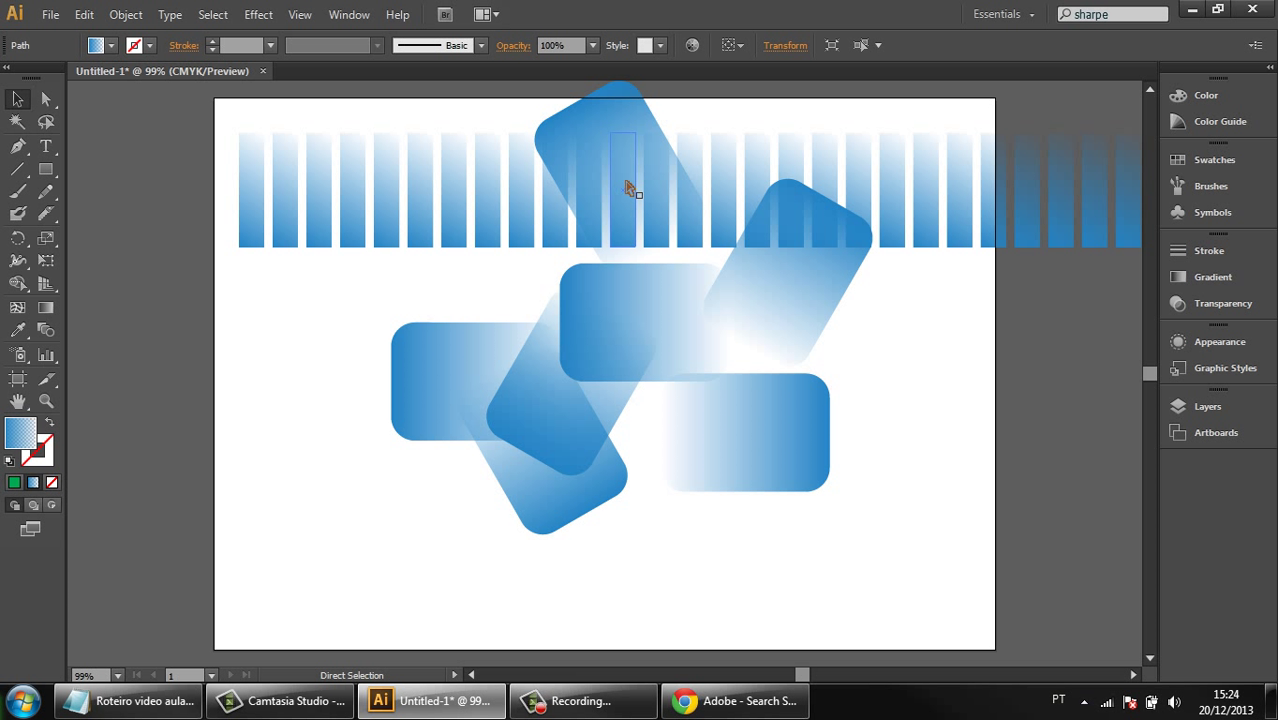
Step: Undo the repeated narrow rectangle copies, back to the original and its first duplicate
key("ctrl+z")
key("ctrl+z")
key("ctrl+z")
key("ctrl+z")
key("ctrl+z")
key("ctrl+z")
key("ctrl+z")
key("ctrl+z")
key("ctrl+z")
key("ctrl+z")
key("ctrl+z")
key("ctrl+z")
key("ctrl+z")
key("ctrl+z")
key("ctrl+z")
key("ctrl+z")
key("ctrl+z")
key("ctrl+z")
key("ctrl+z")
key("ctrl+z")
key("ctrl+z")
key("ctrl+z")
key("ctrl+z")
key("ctrl+z")
key("ctrl+z")
key("ctrl+z")
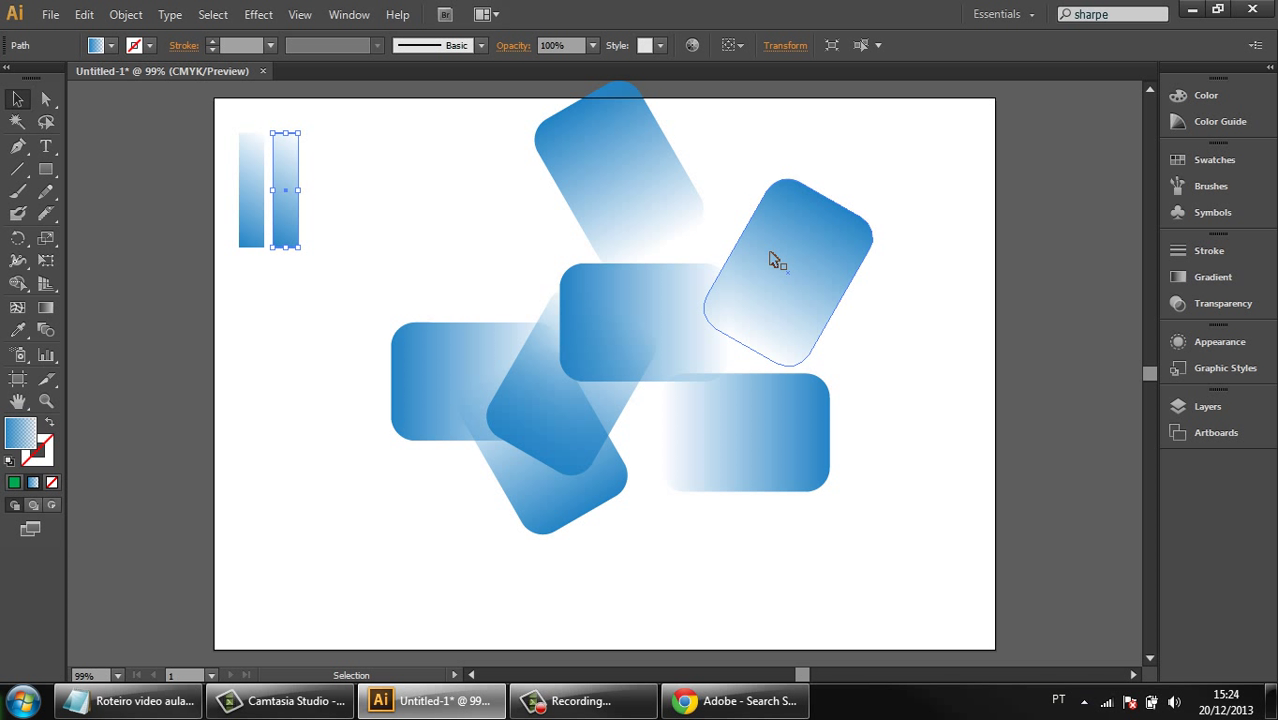
Step: Set one horizontal rounded rectangle aside near the artboard's lower-left corner and delete all the other rounded rectangles
left_click_drag(899, 132, 222, 514)
left_click(710, 560)
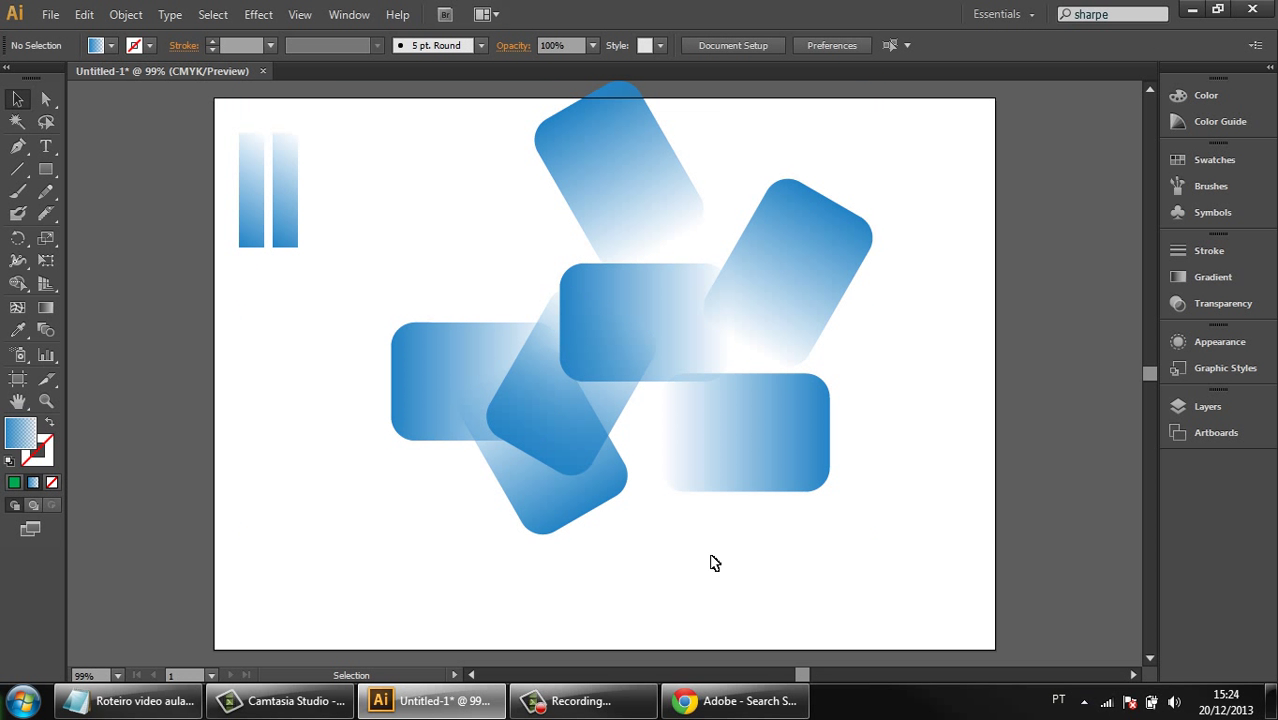
left_click_drag(480, 370, 298, 488)
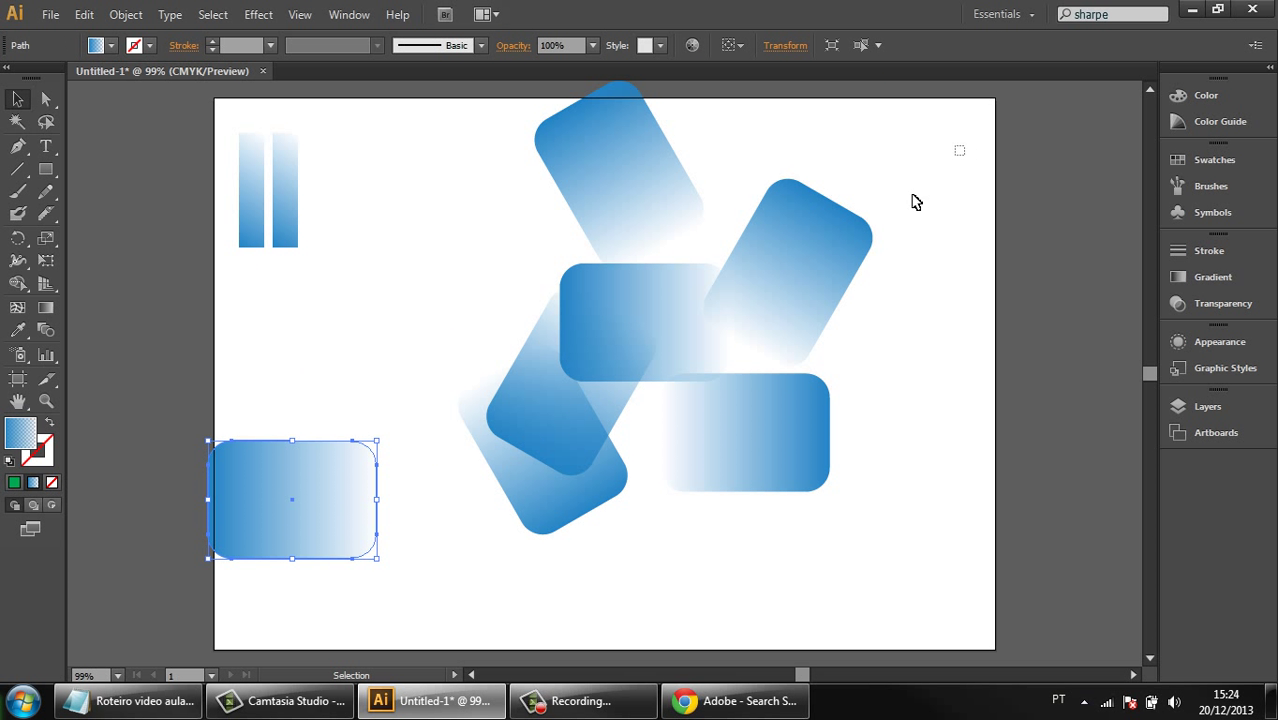
left_click_drag(964, 146, 514, 556)
key("Delete")
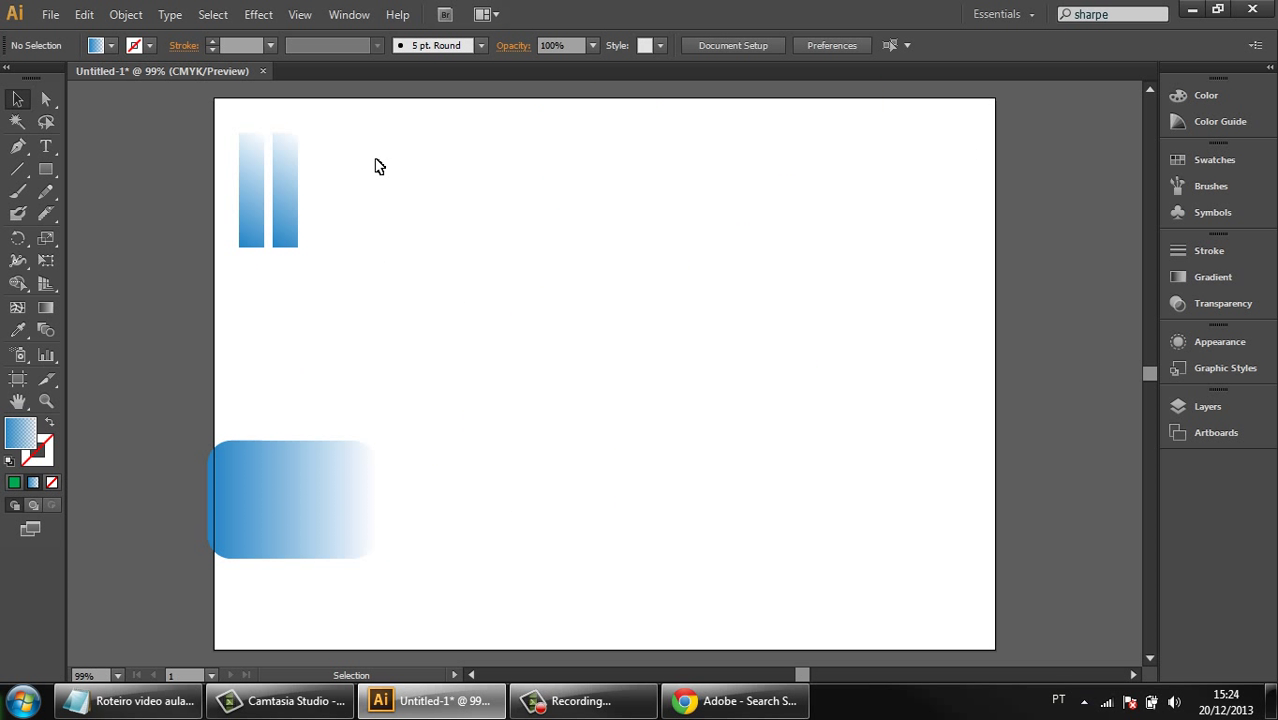
Step: Delete the two narrow rectangles and move the remaining rounded rectangle into the upper-left area of the artboard
left_click_drag(377, 165, 228, 250)
key("Delete")
left_click_drag(308, 479, 420, 292)
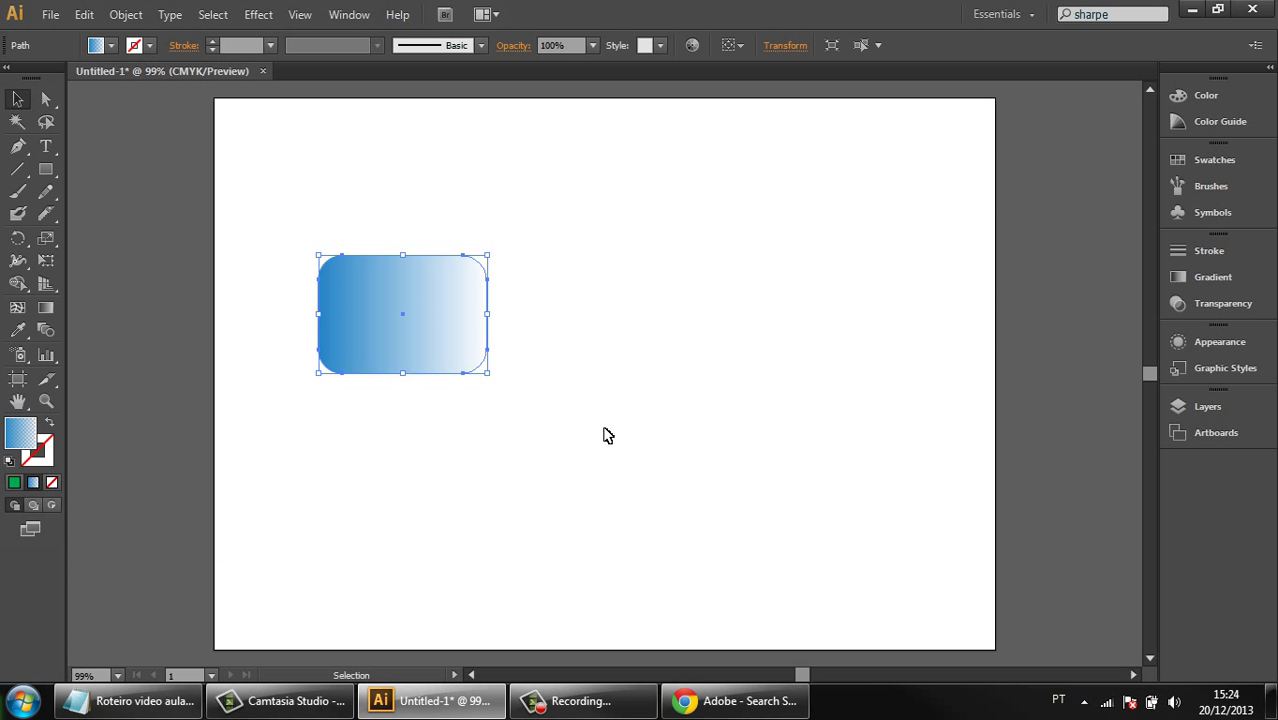
Step: Create a copy of the rounded rectangle reflected across the vertical axis and place it beside the original on the right
right_click(403, 297)
mouse_move(468, 546)
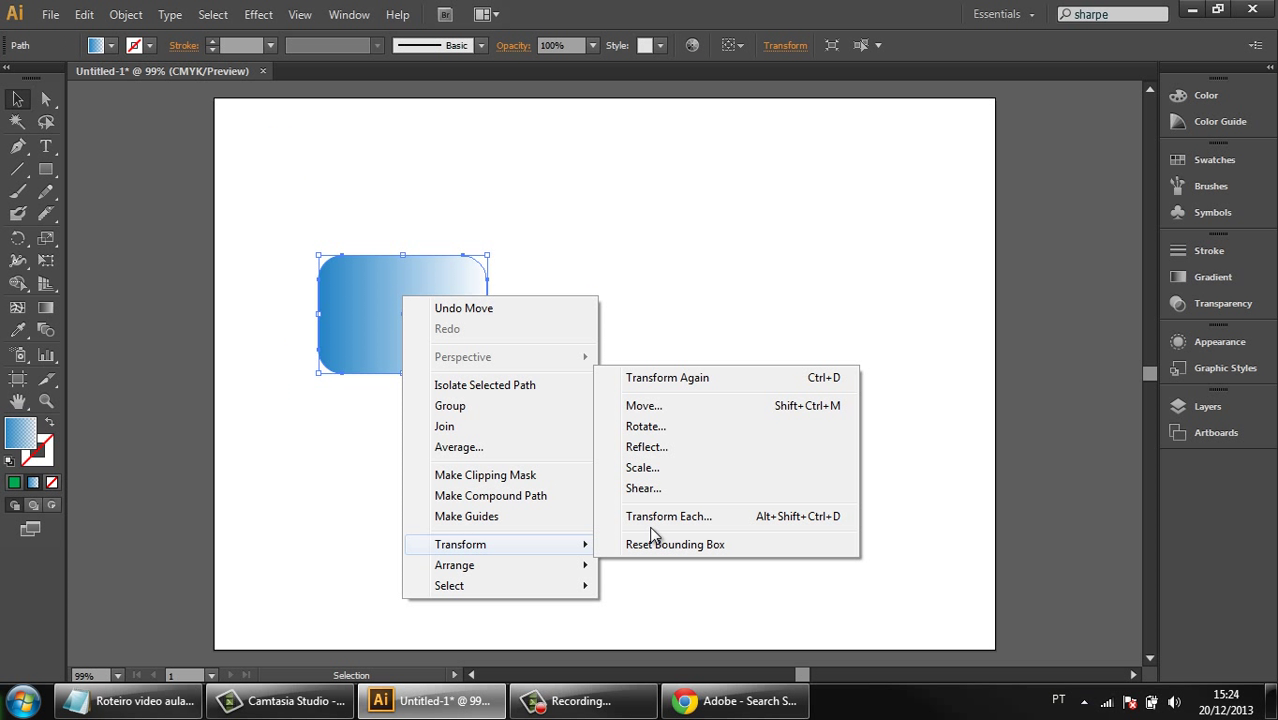
left_click(681, 449)
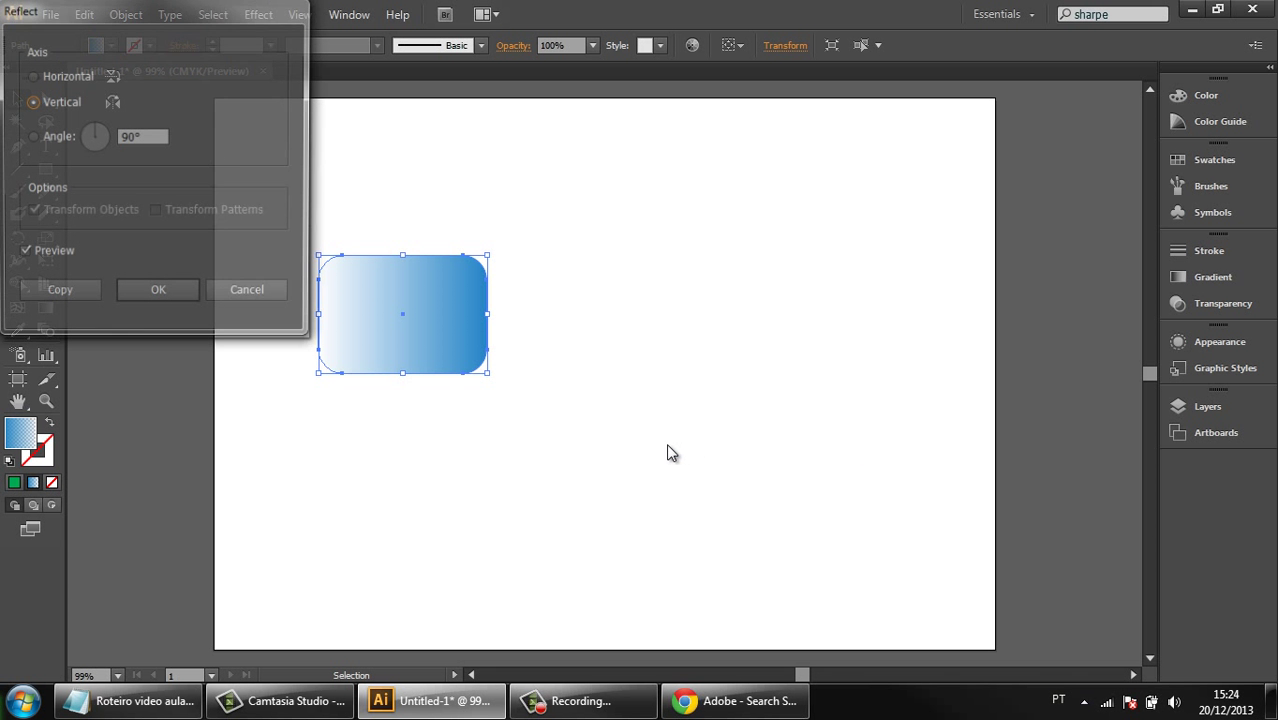
left_click_drag(200, 13, 783, 230)
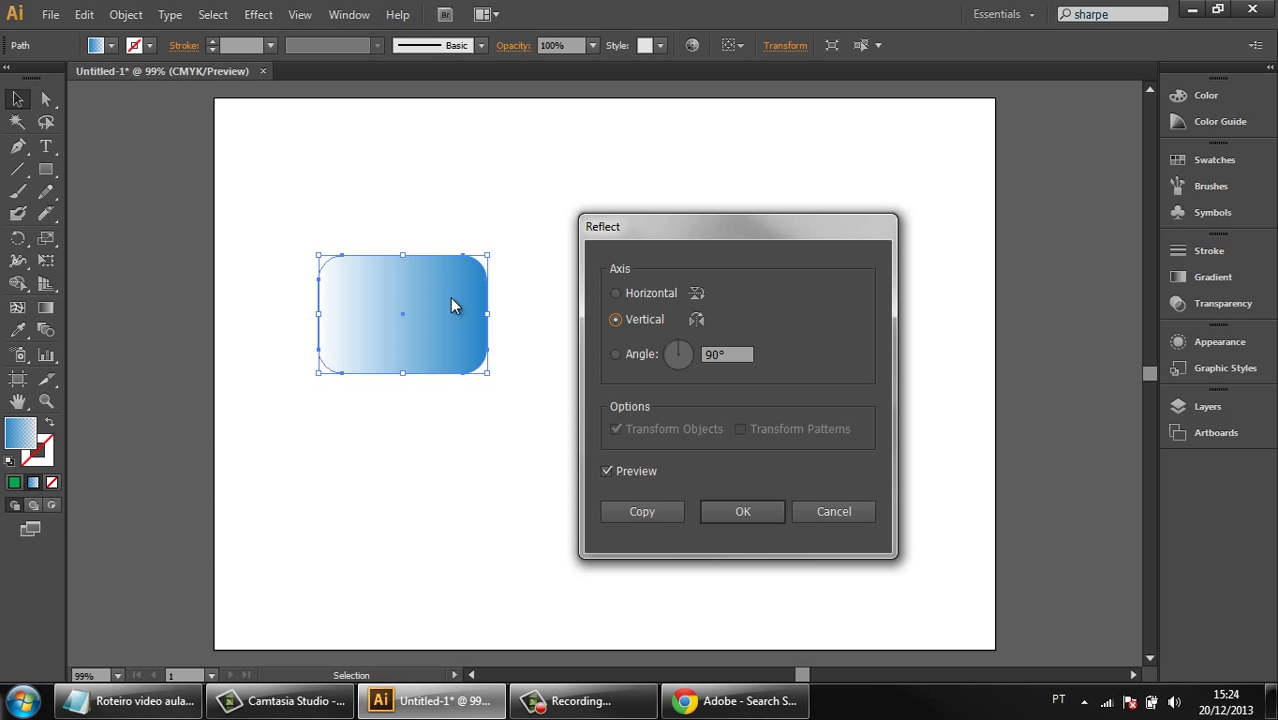
left_click(640, 512)
left_click_drag(412, 287, 614, 285)
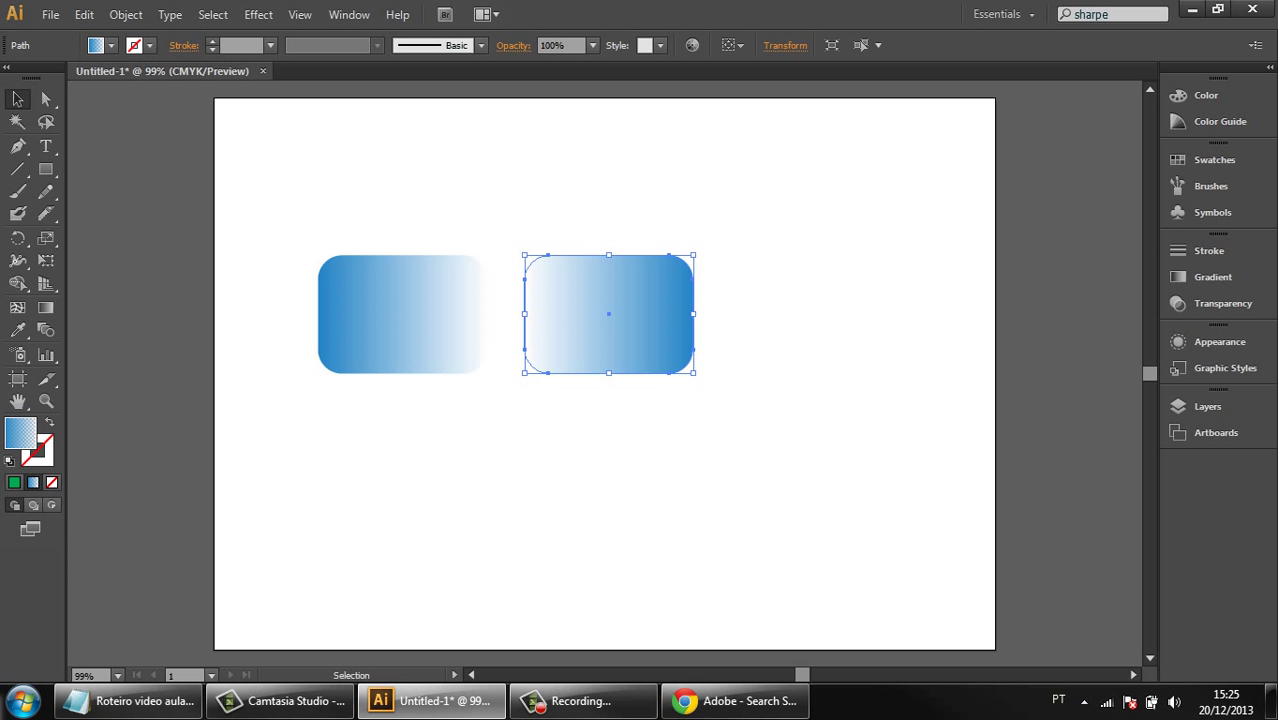
Step: Try the Scale command on the left gradient-filled rounded rectangle
left_click(455, 285)
right_click(452, 285)
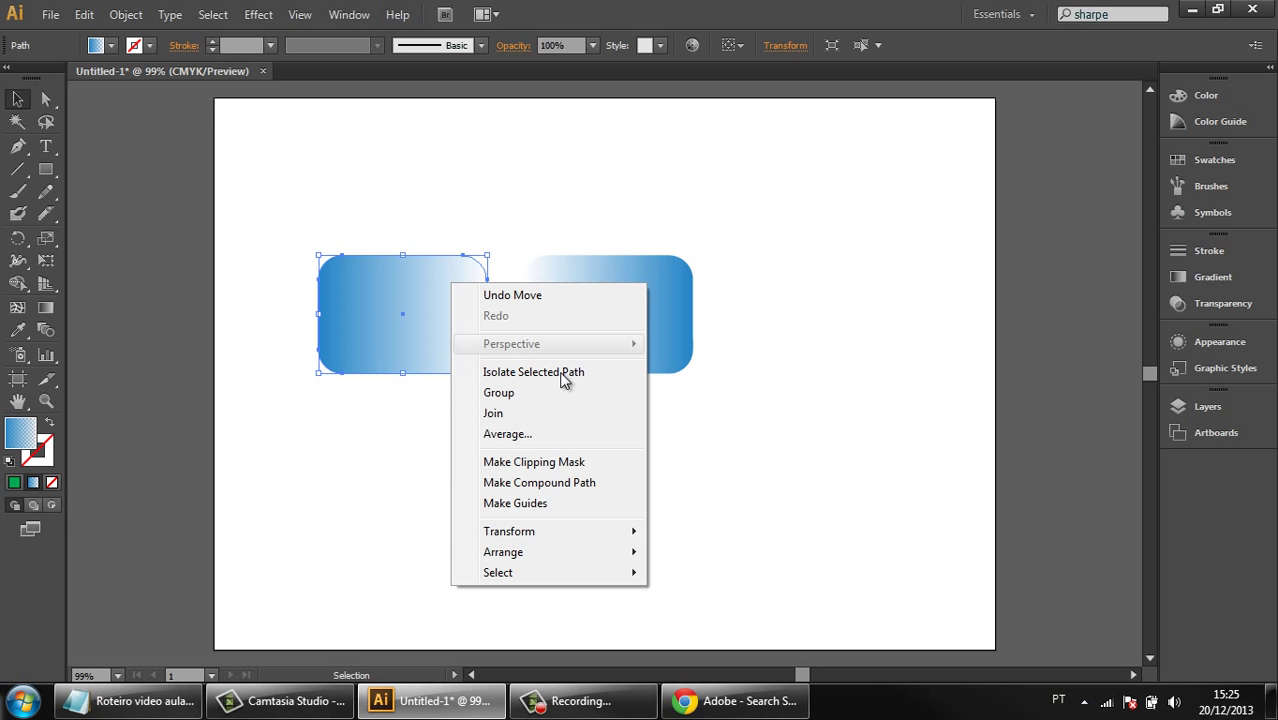
mouse_move(540, 535)
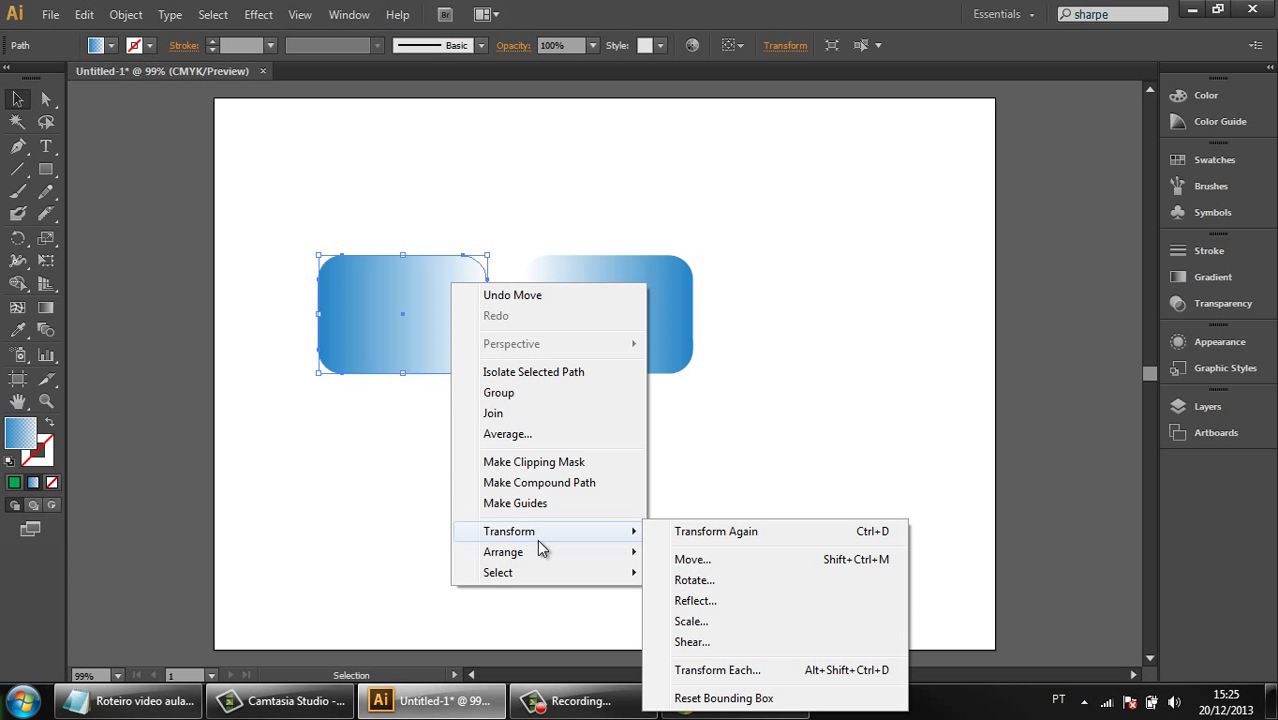
left_click(728, 624)
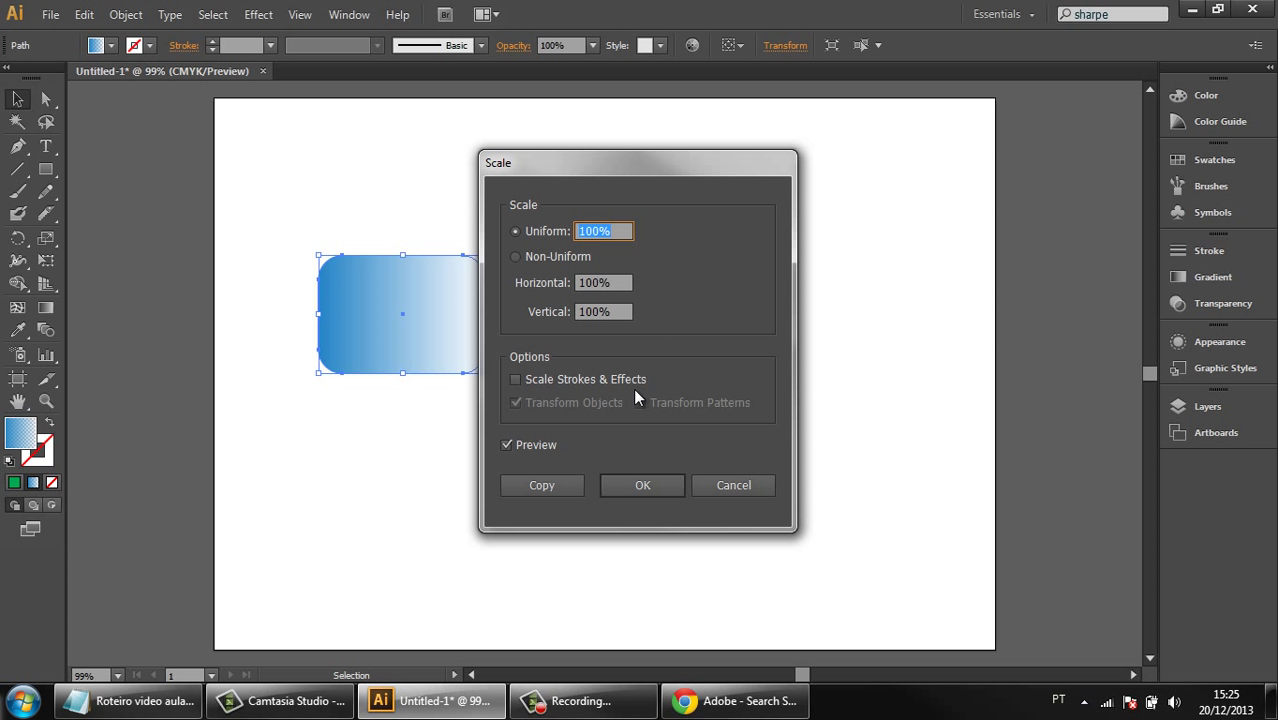
left_click_drag(614, 193, 697, 226)
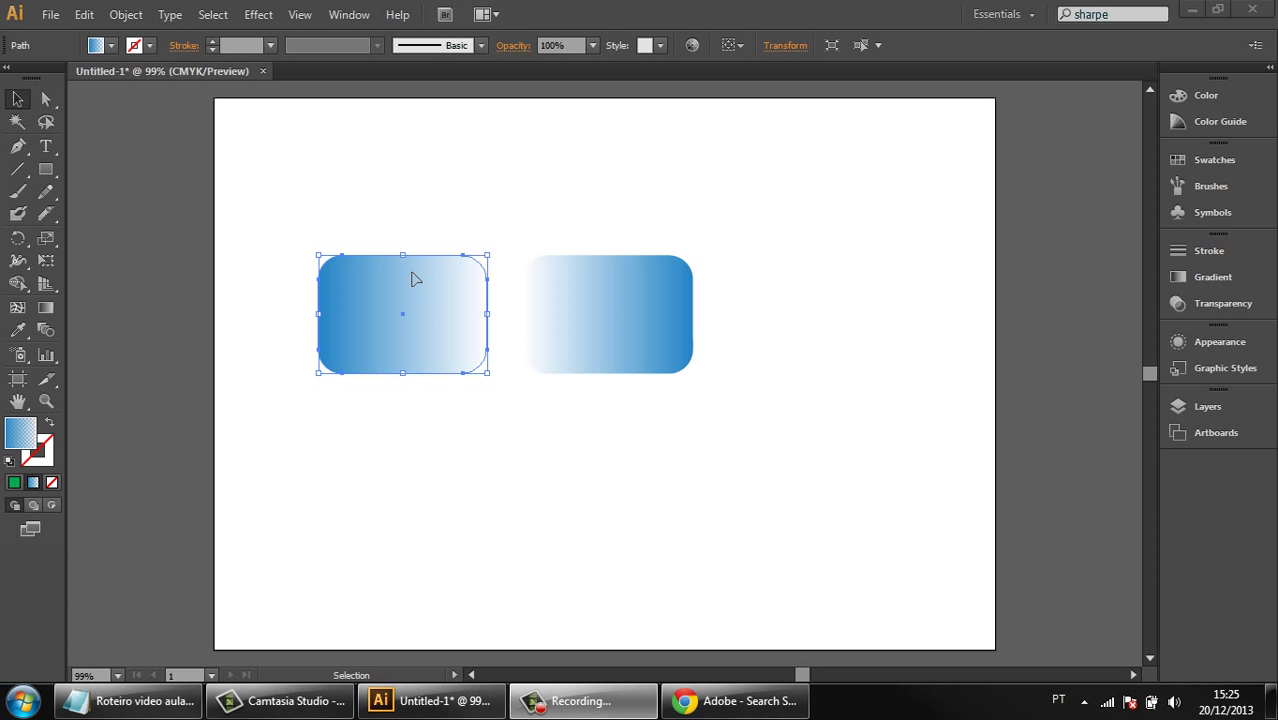
Step: Scale the left rounded rectangle uniformly to a slightly smaller size with the Scale command
left_click(413, 277)
right_click(434, 302)
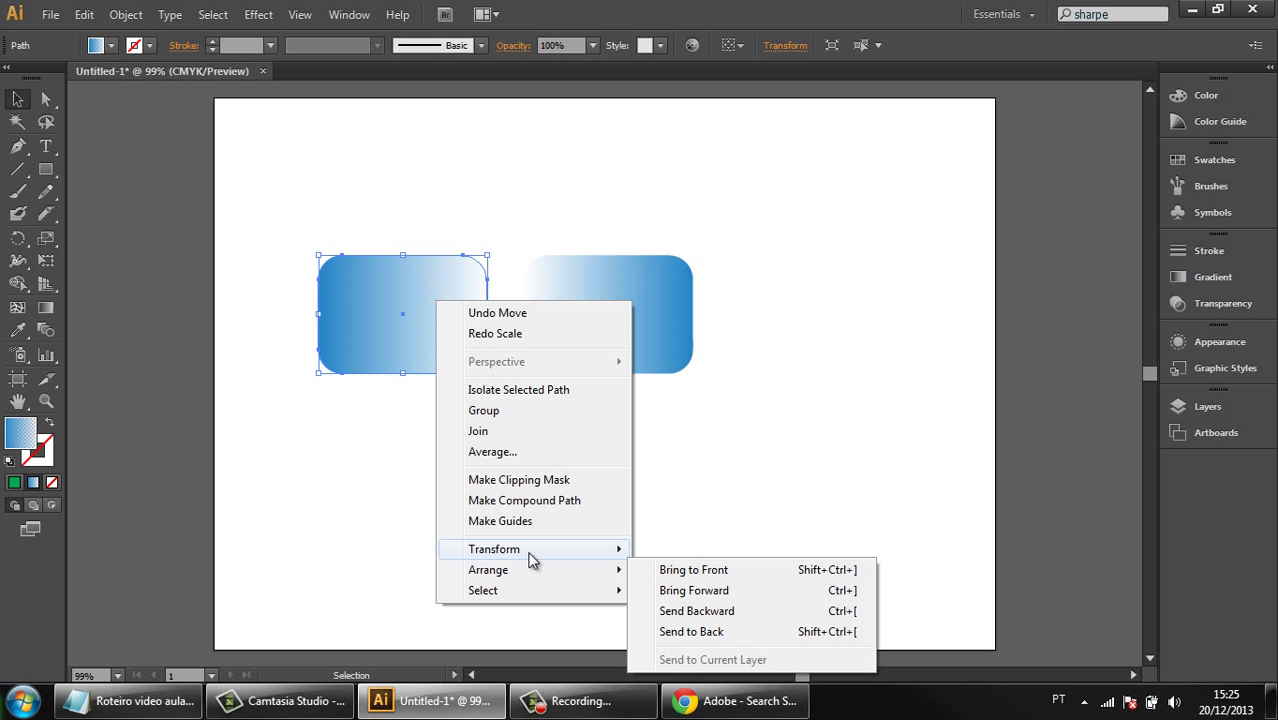
mouse_move(525, 551)
left_click(738, 476)
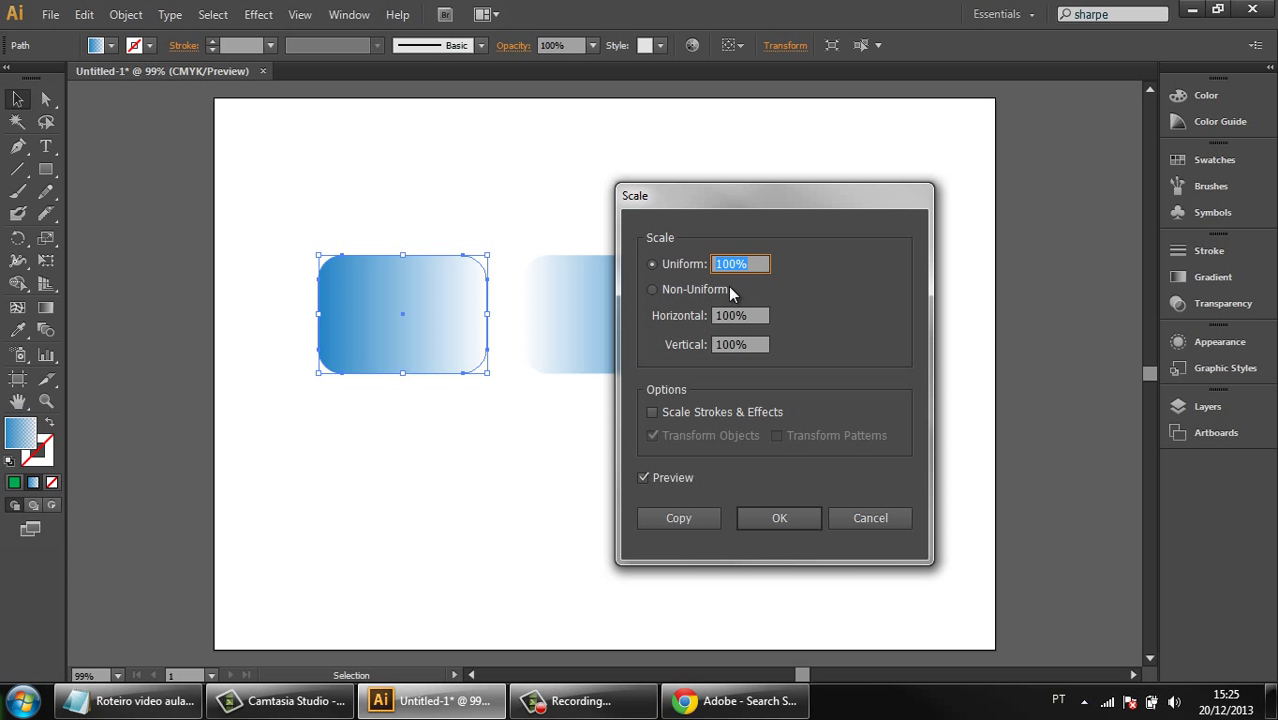
left_click_drag(737, 264, 713, 258)
left_click(799, 517)
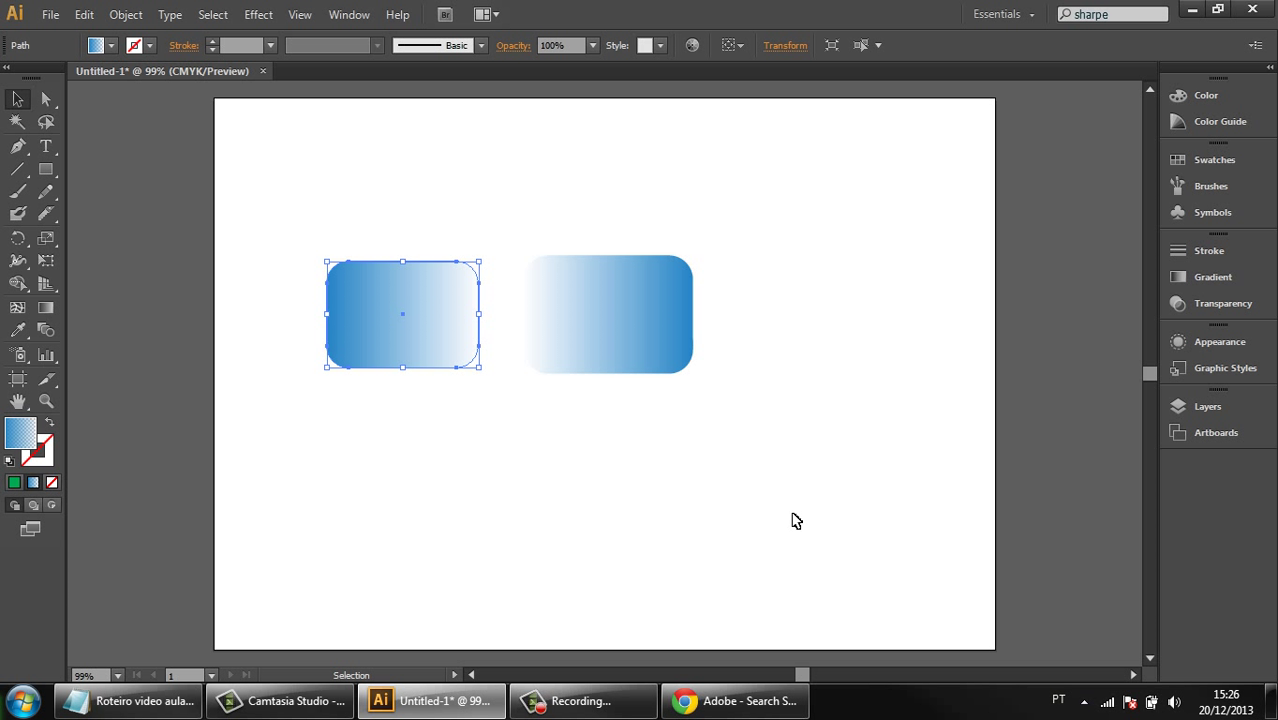
Step: Create a copy of the left rounded rectangle sheared 52° along the horizontal axis and place it below the two rectangles
right_click(438, 298)
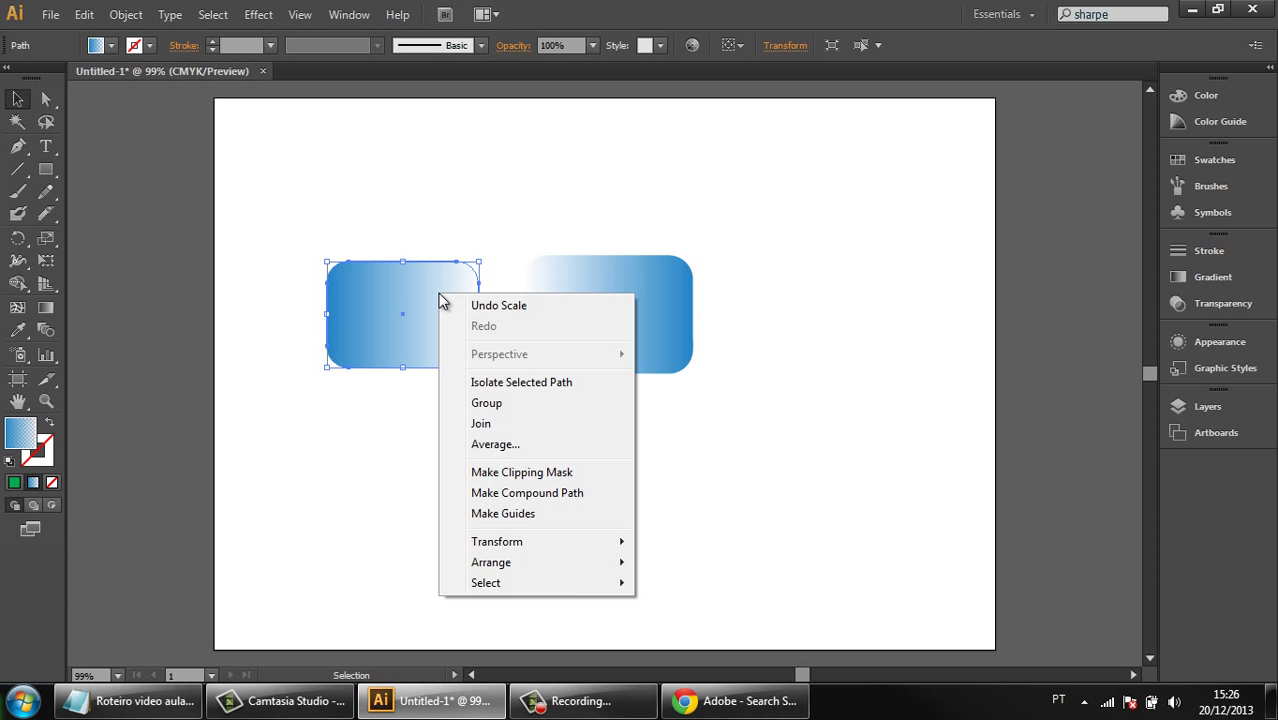
mouse_move(571, 547)
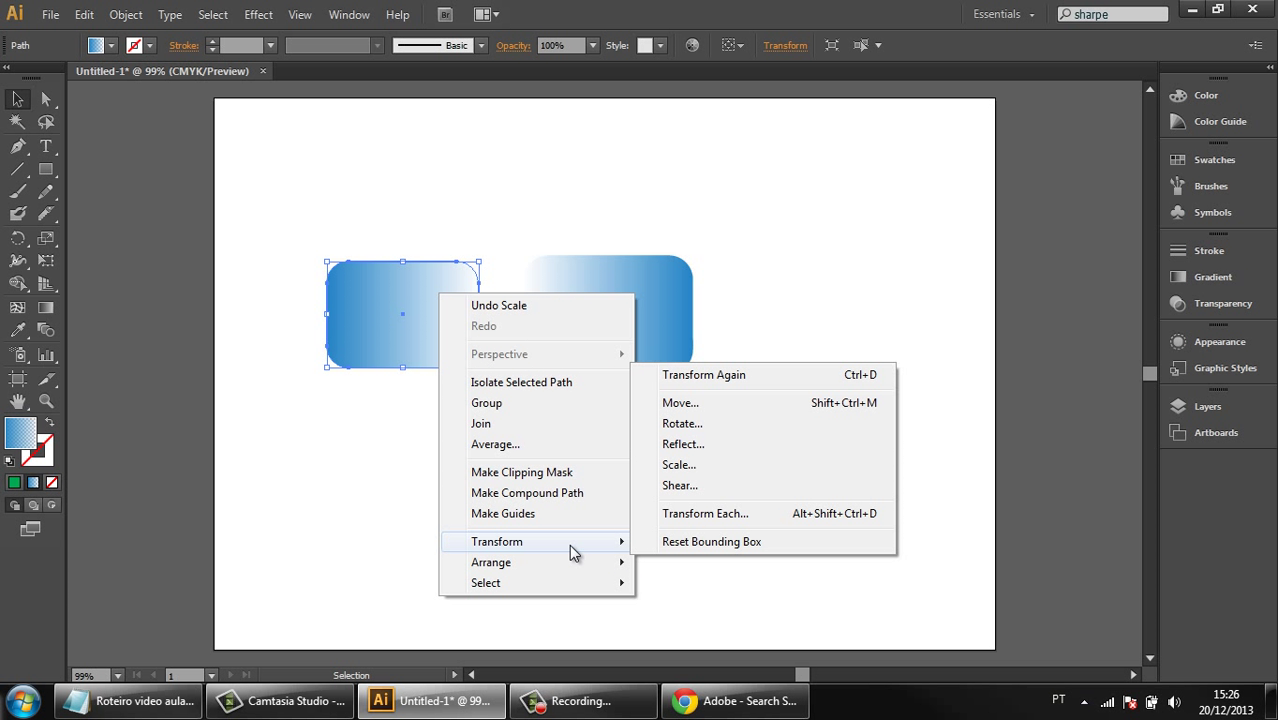
left_click(687, 489)
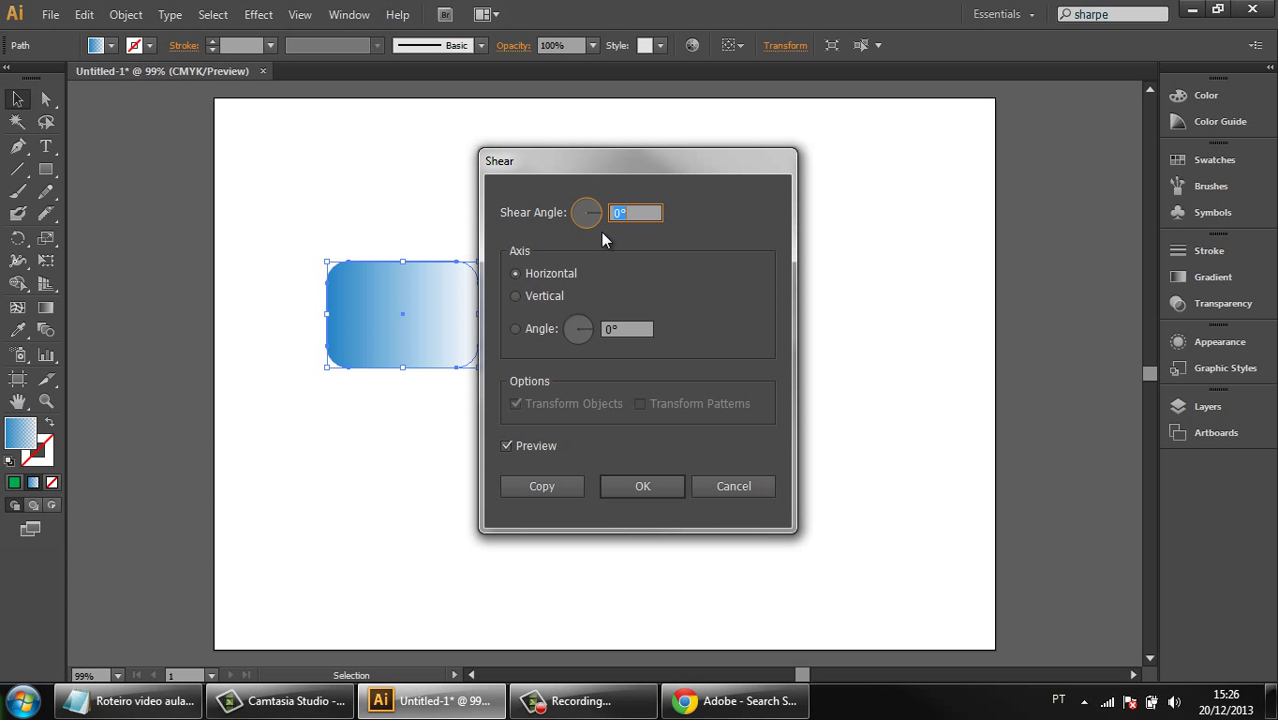
left_click_drag(599, 214, 597, 208)
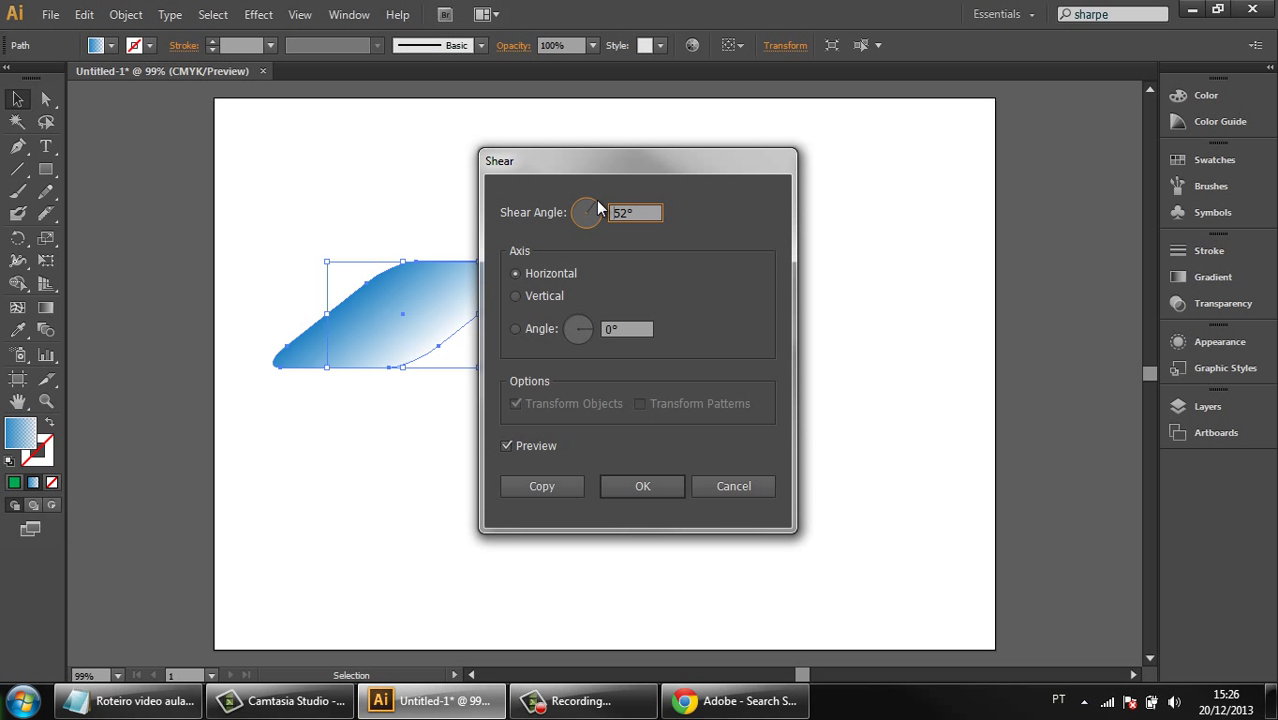
left_click(553, 486)
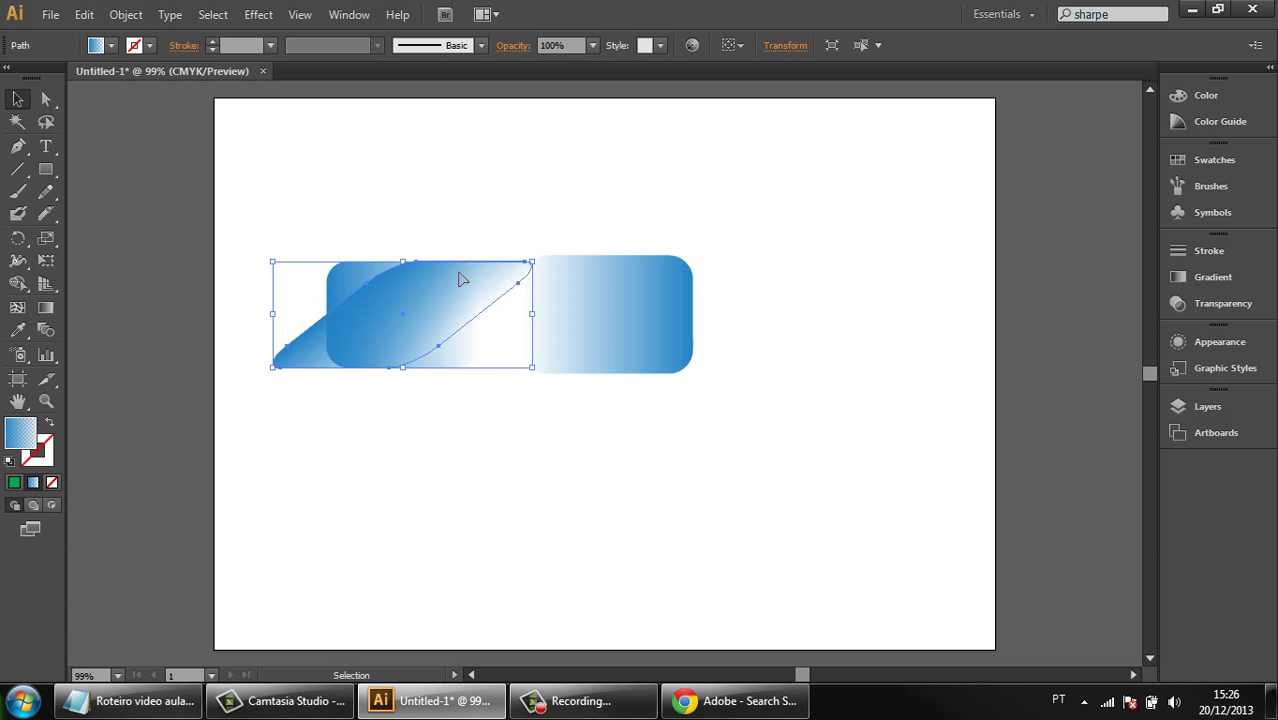
left_click_drag(462, 279, 538, 445)
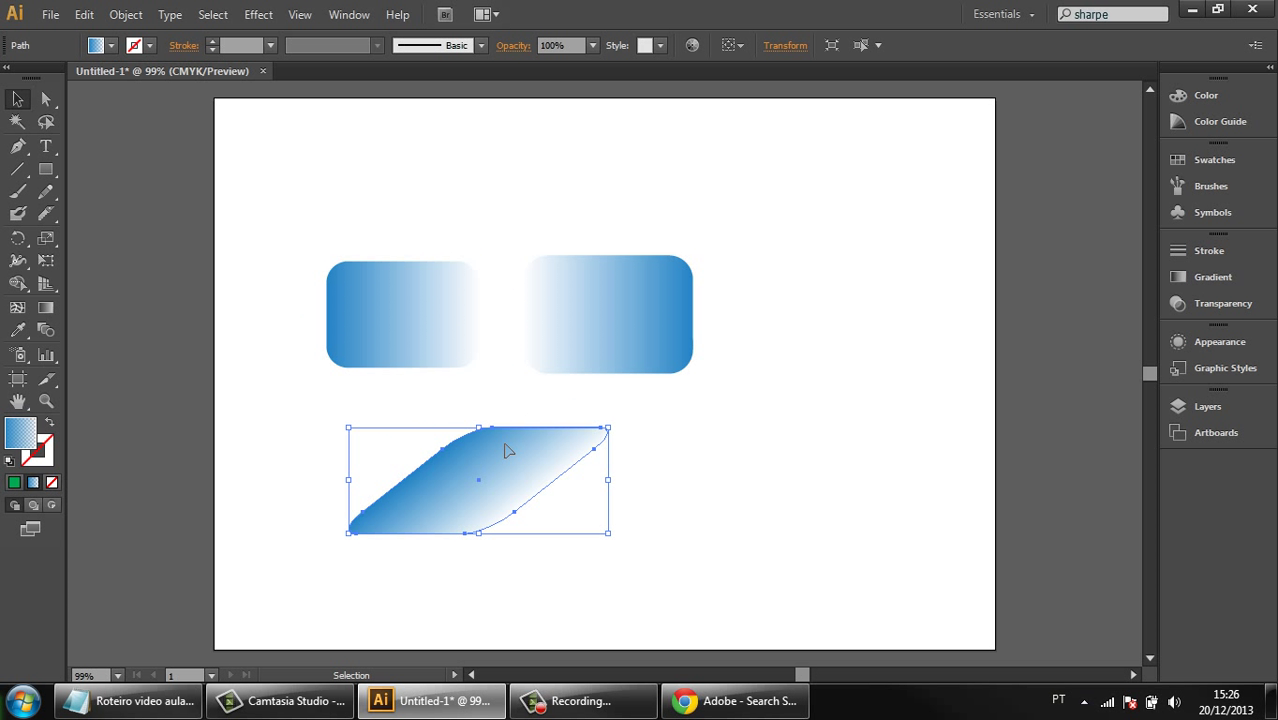
Step: Try Transform Each on the sheared shape with preview: scale 87% horizontally and 73% vertically, move -37 pt and 25 pt, rotate 51°
right_click(507, 450)
mouse_move(575, 397)
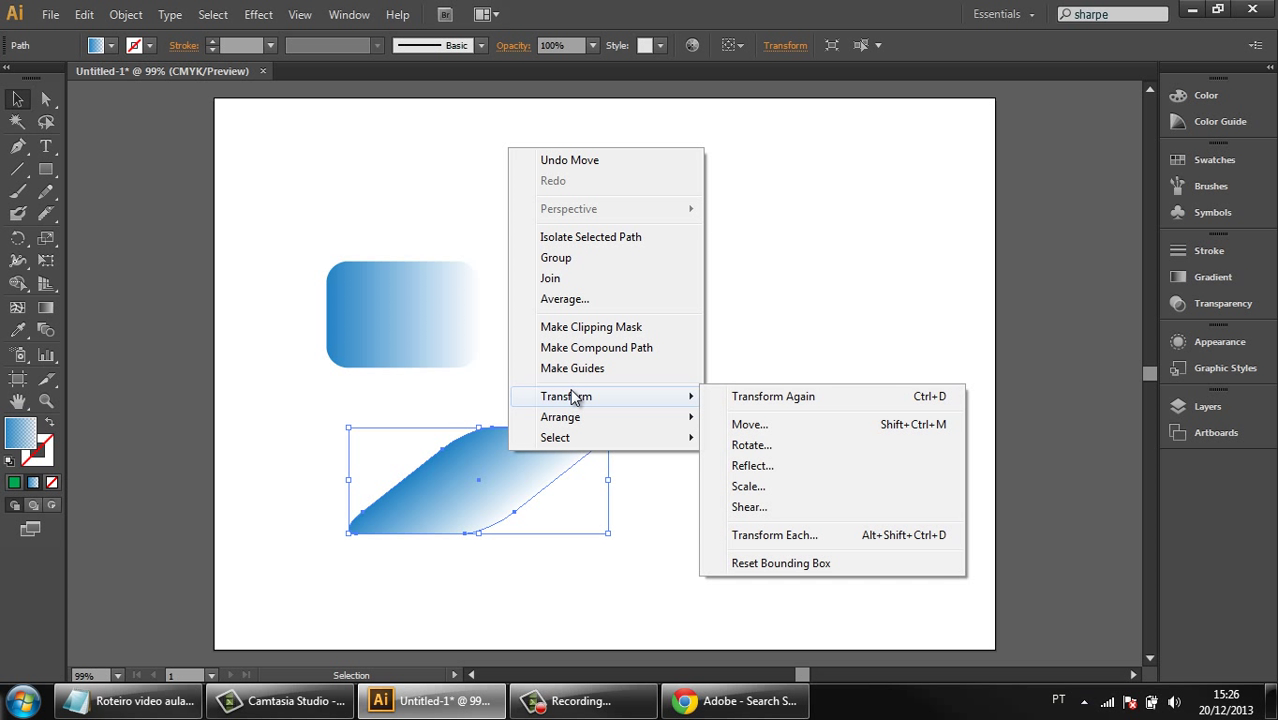
left_click(775, 536)
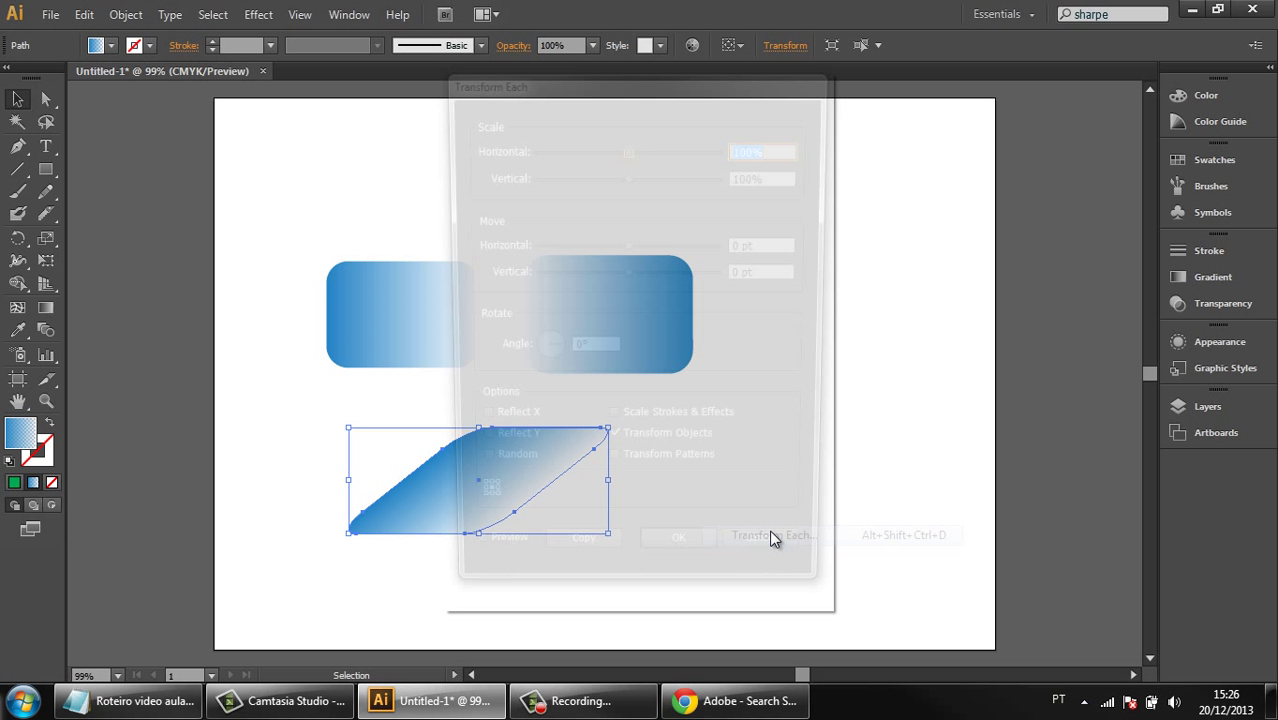
left_click_drag(628, 91, 873, 108)
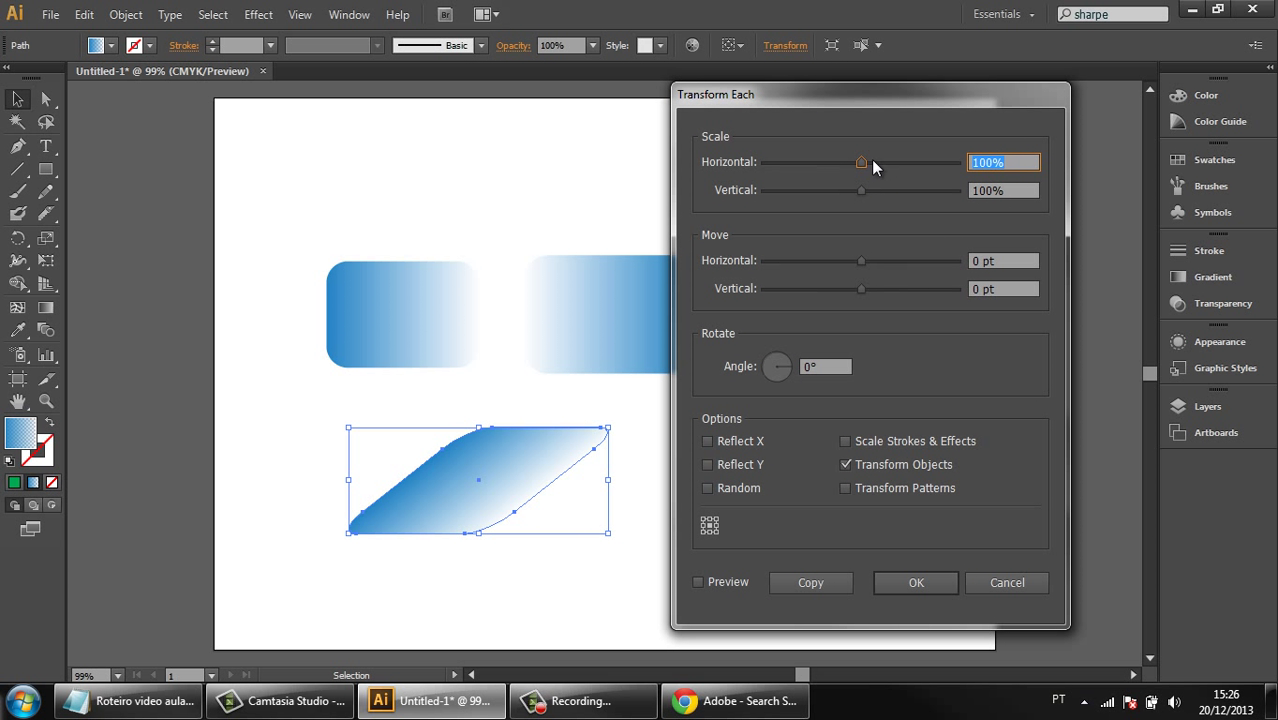
left_click_drag(859, 160, 836, 189)
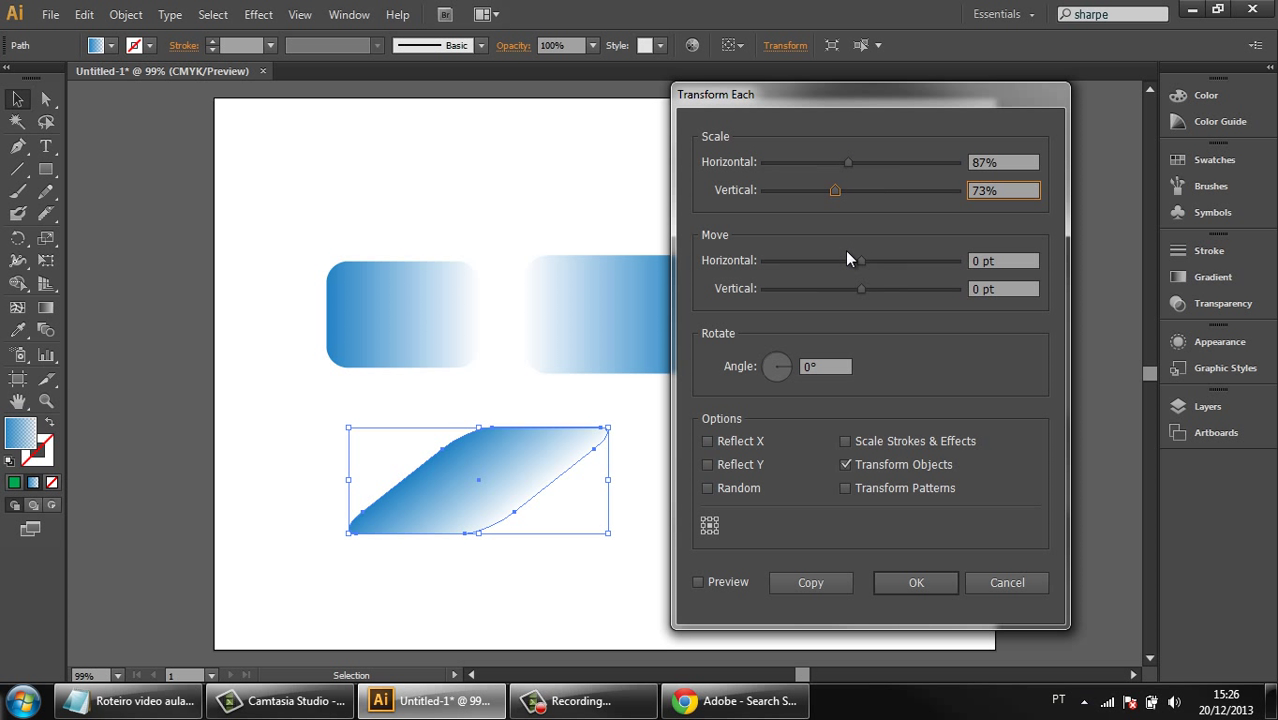
left_click_drag(859, 260, 822, 260)
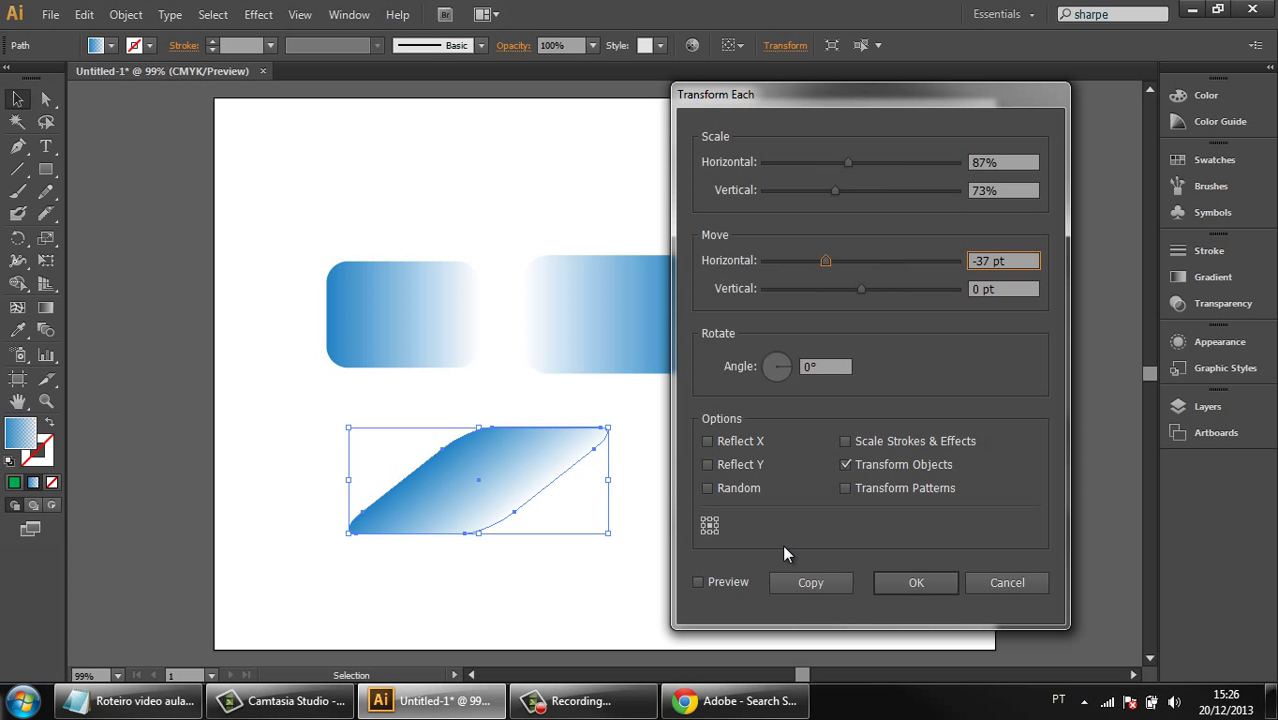
left_click(721, 581)
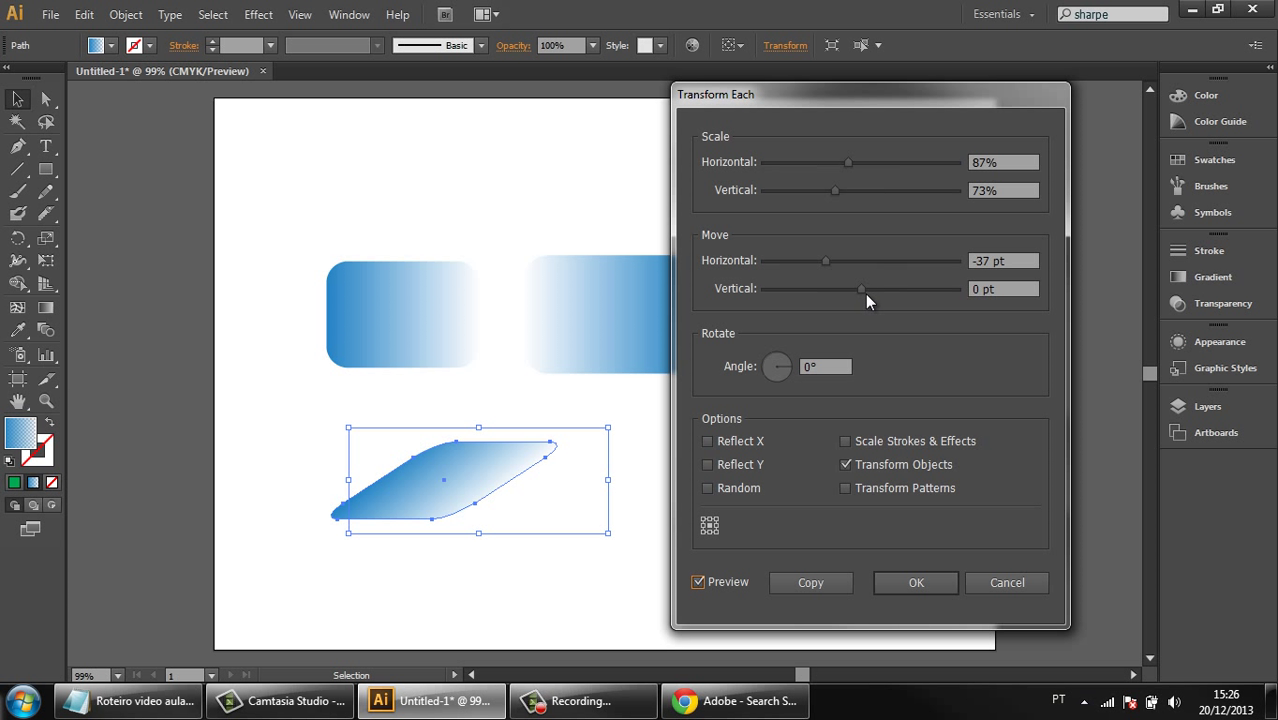
left_click_drag(865, 294, 886, 290)
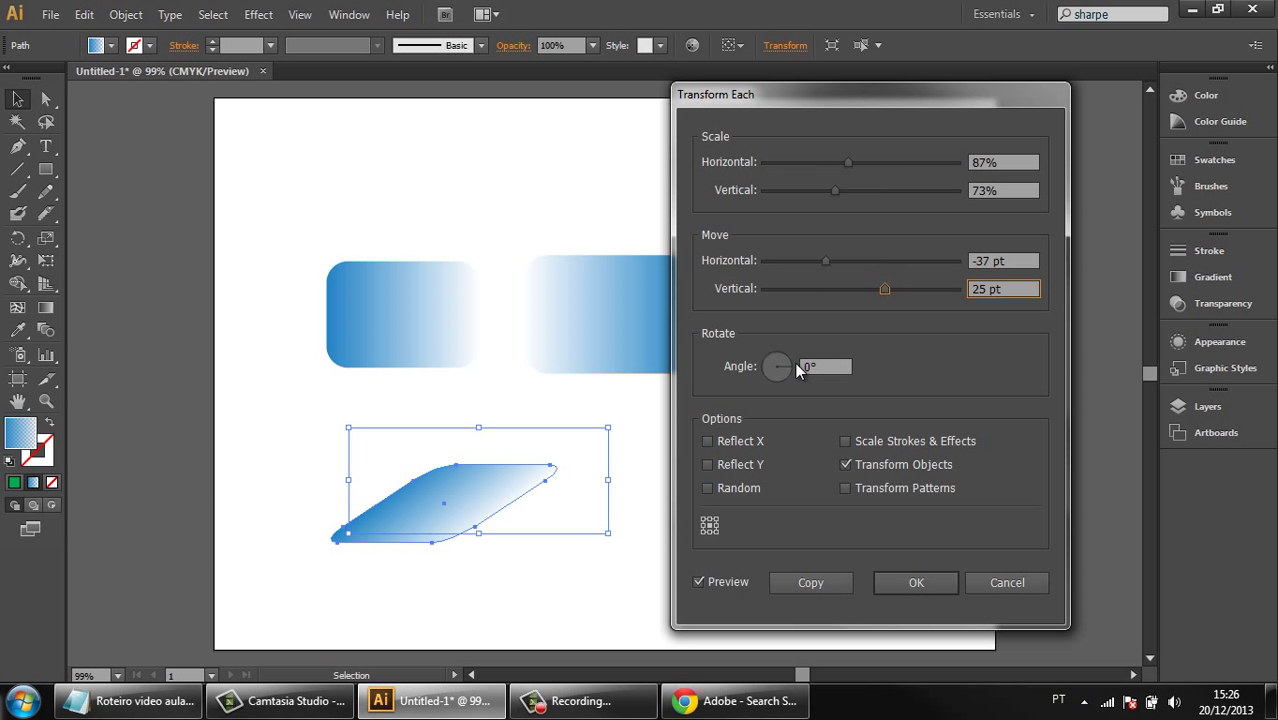
left_click_drag(797, 368, 789, 350)
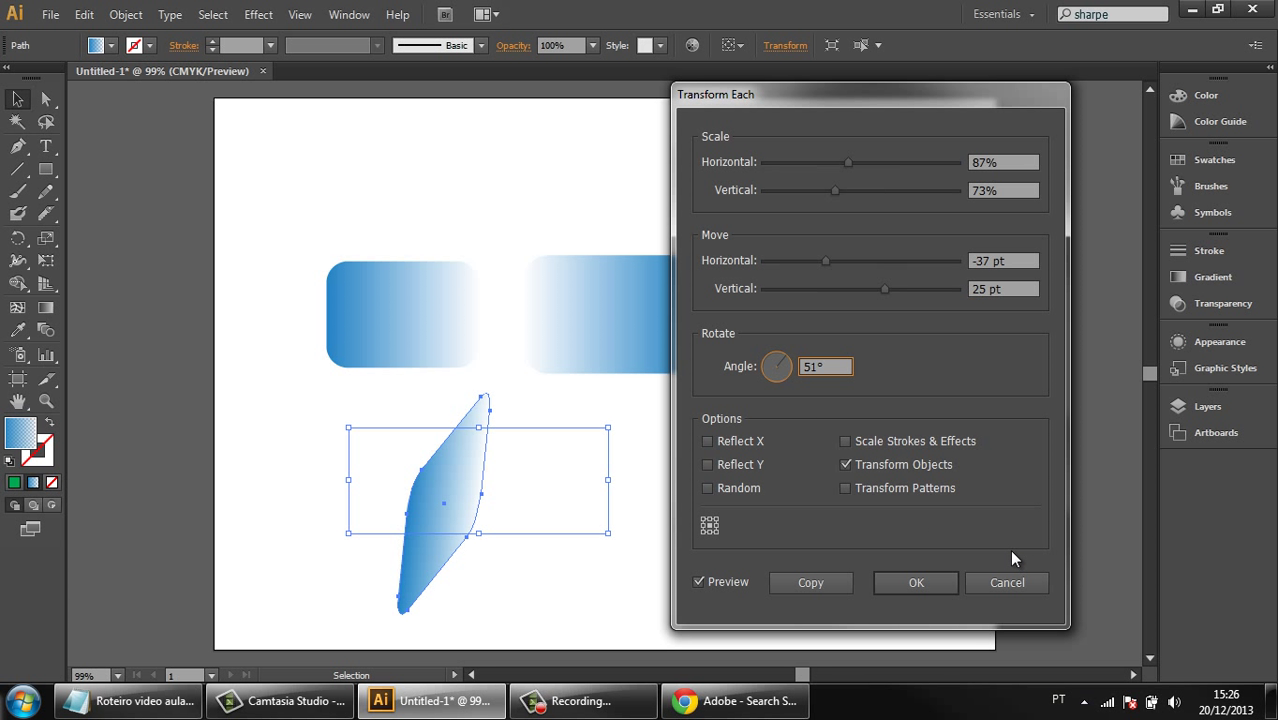
left_click(1003, 582)
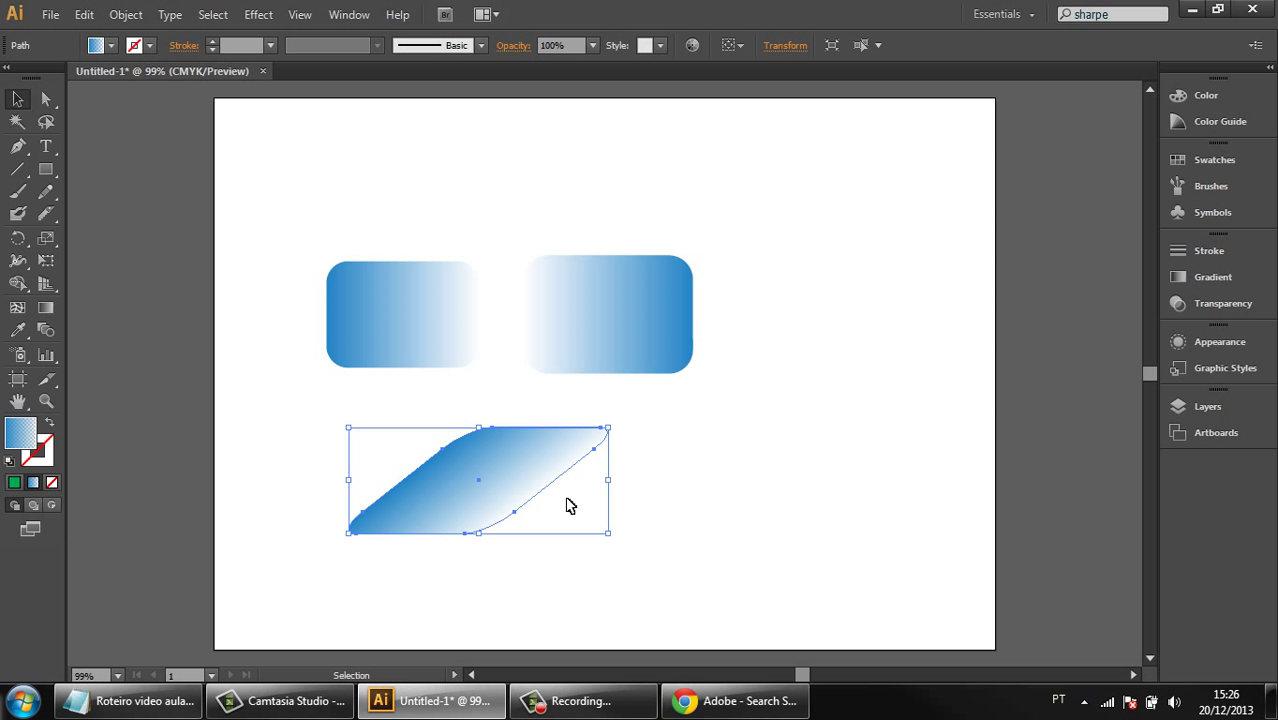
Step: Reset the bounding box of the sheared shape and deselect it
right_click(519, 458)
mouse_move(575, 405)
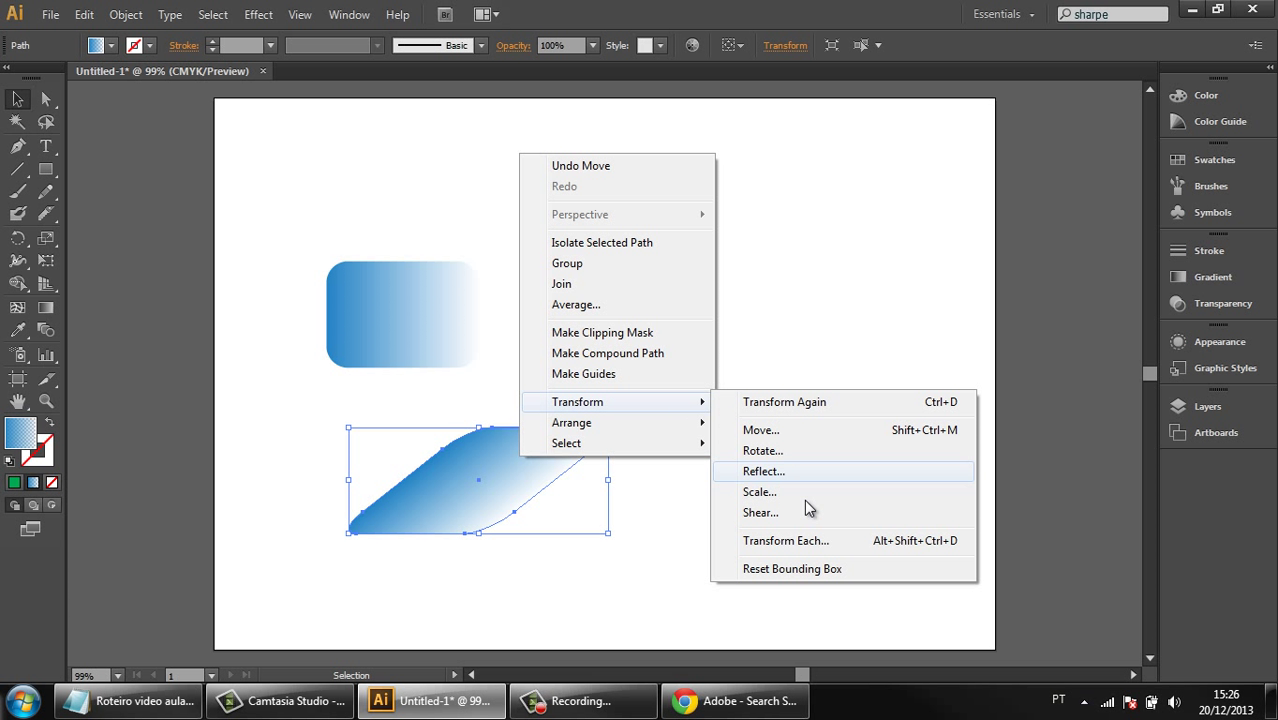
left_click(801, 568)
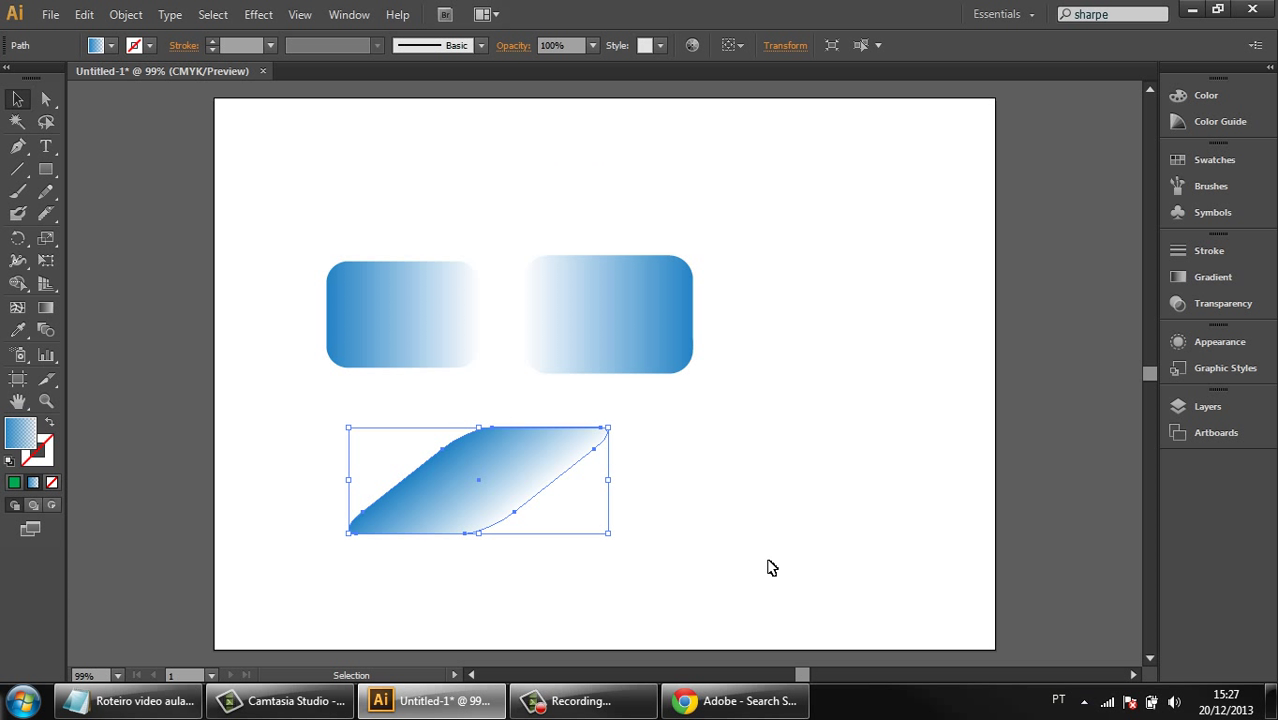
right_click(555, 440)
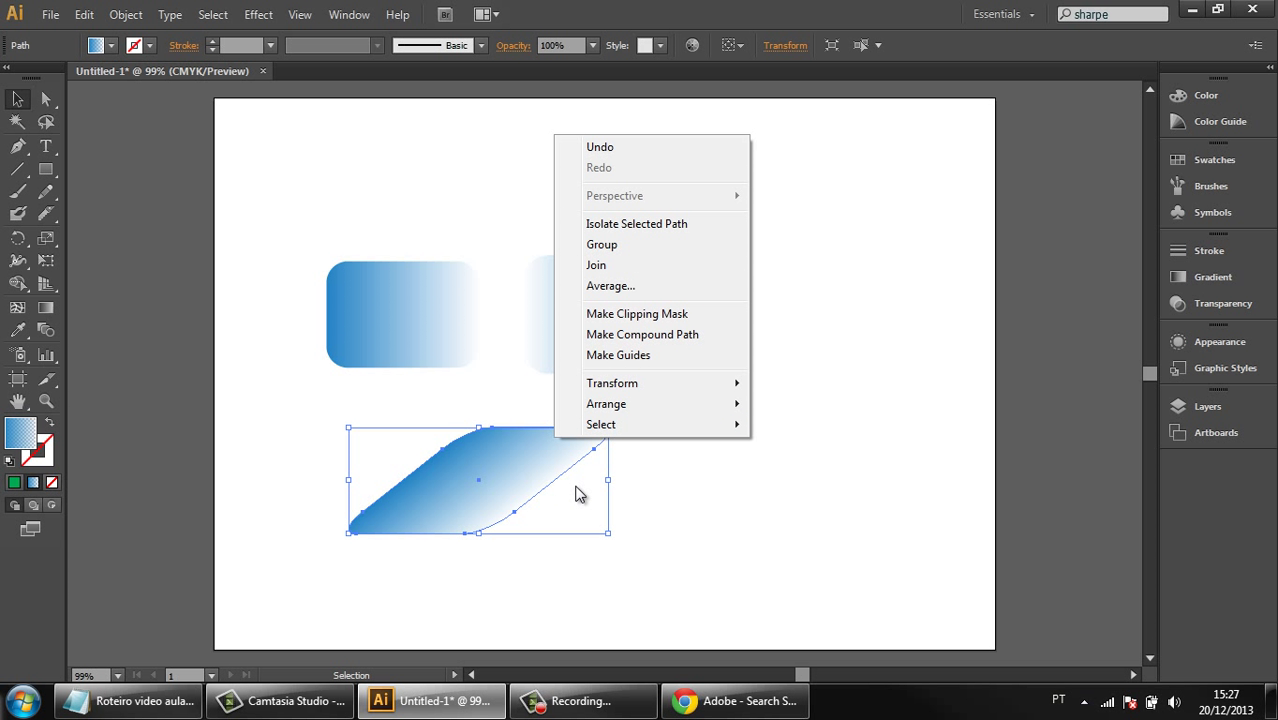
right_click(539, 458)
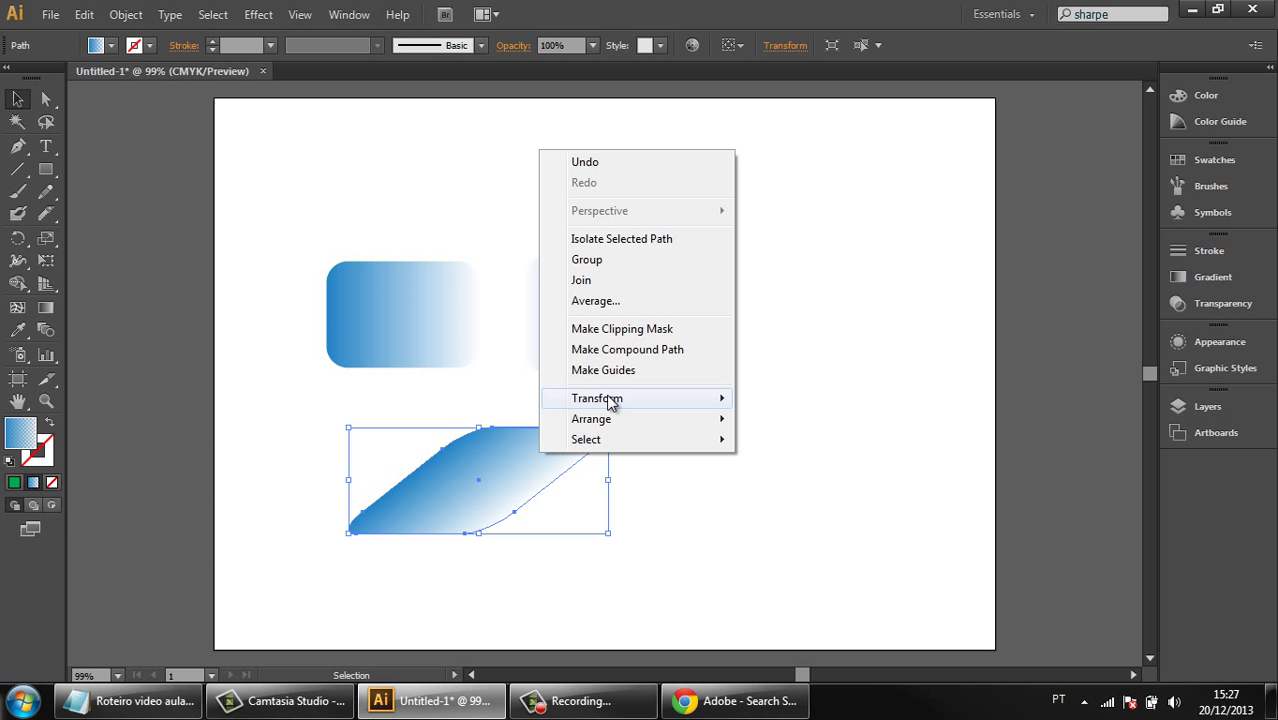
mouse_move(610, 401)
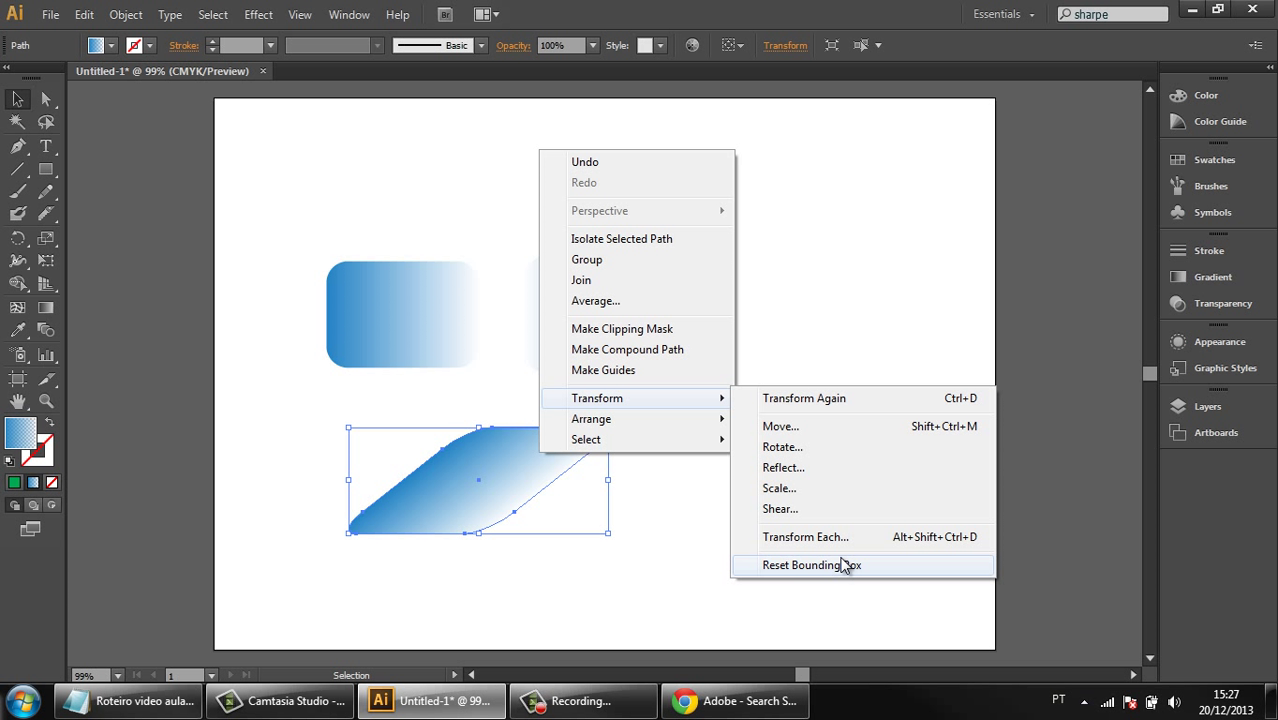
left_click(688, 513)
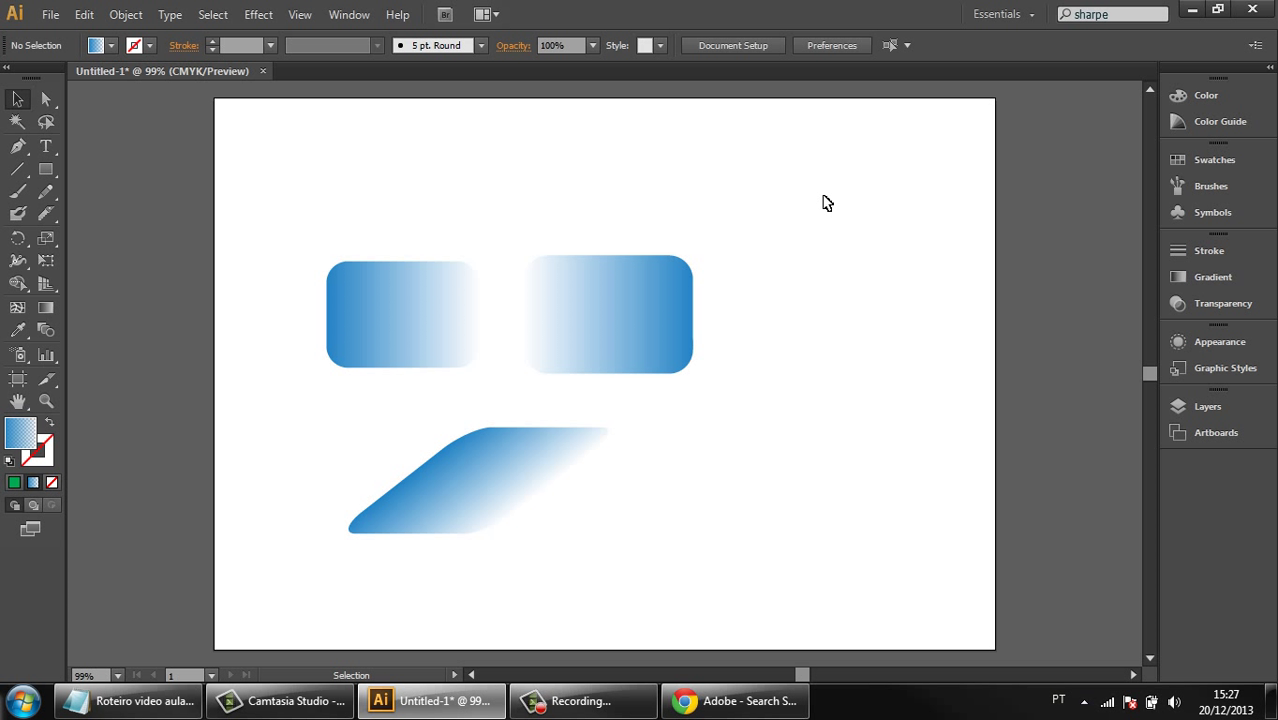
Step: Spread the two rounded rectangles apart toward the artboard's upper area and move the sheared shape slightly up between them
left_click_drag(824, 200, 551, 354)
left_click_drag(611, 288, 684, 254)
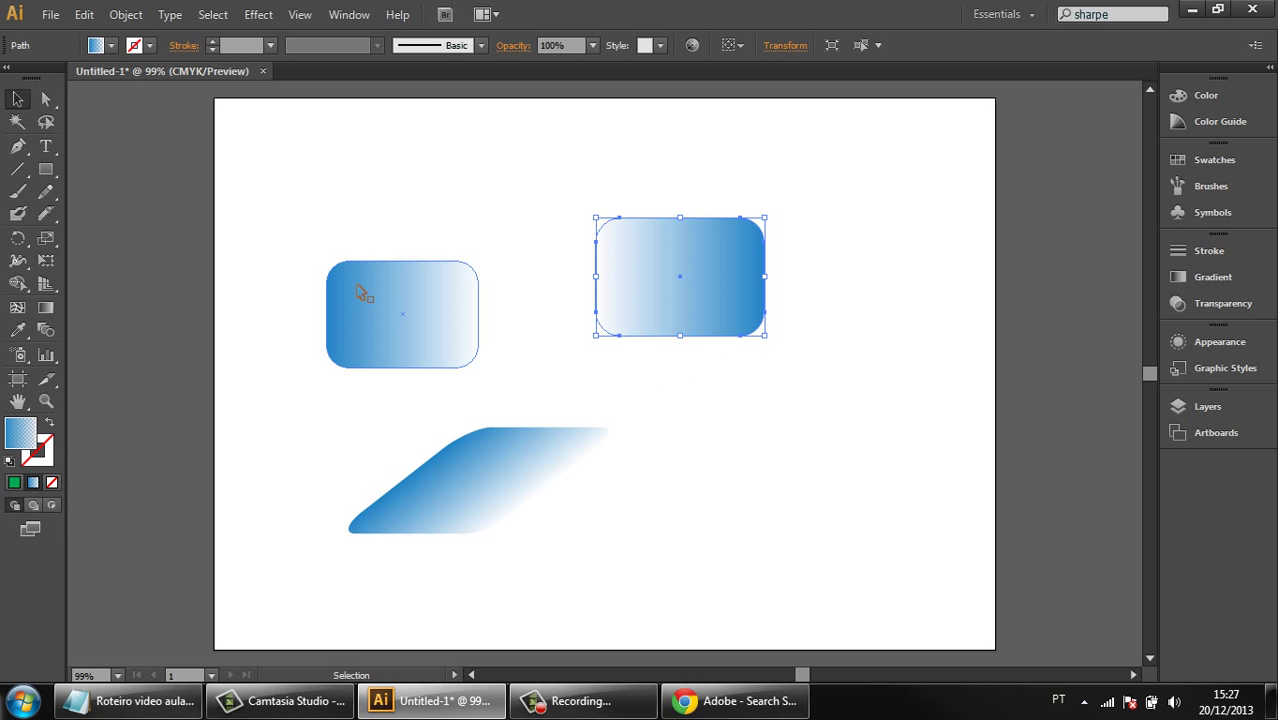
left_click_drag(360, 283, 338, 205)
left_click_drag(482, 448, 470, 383)
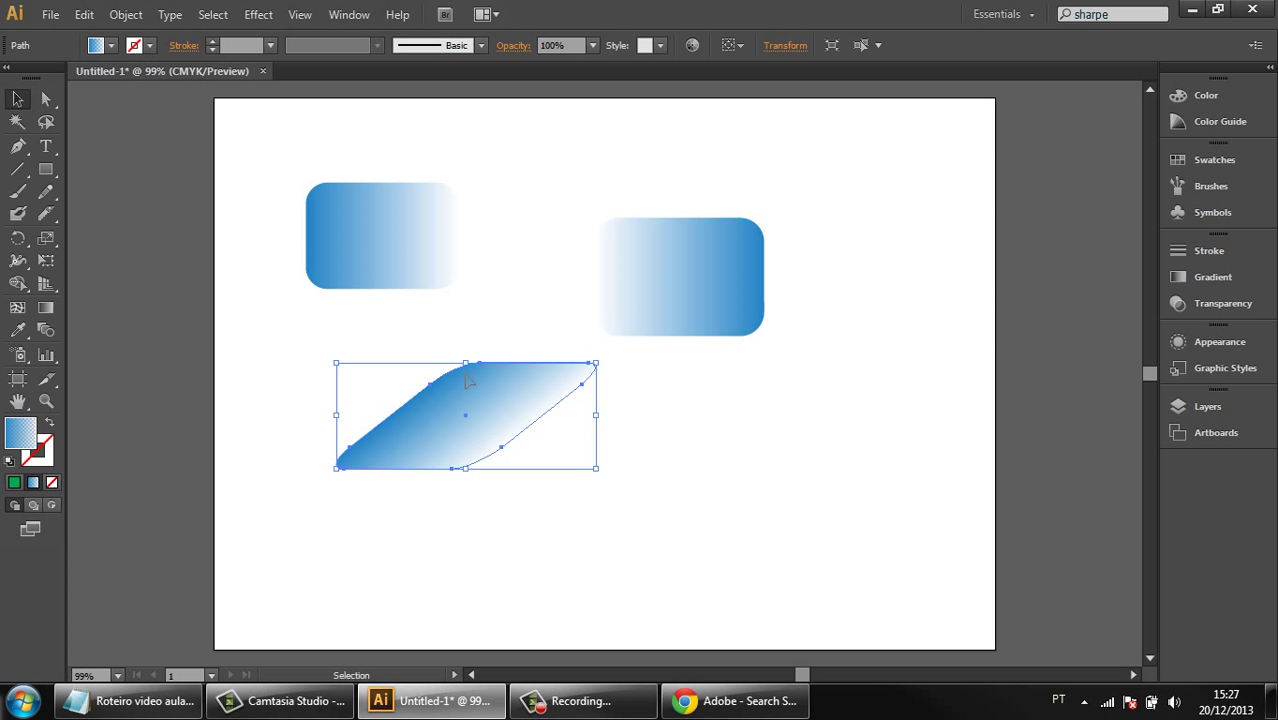